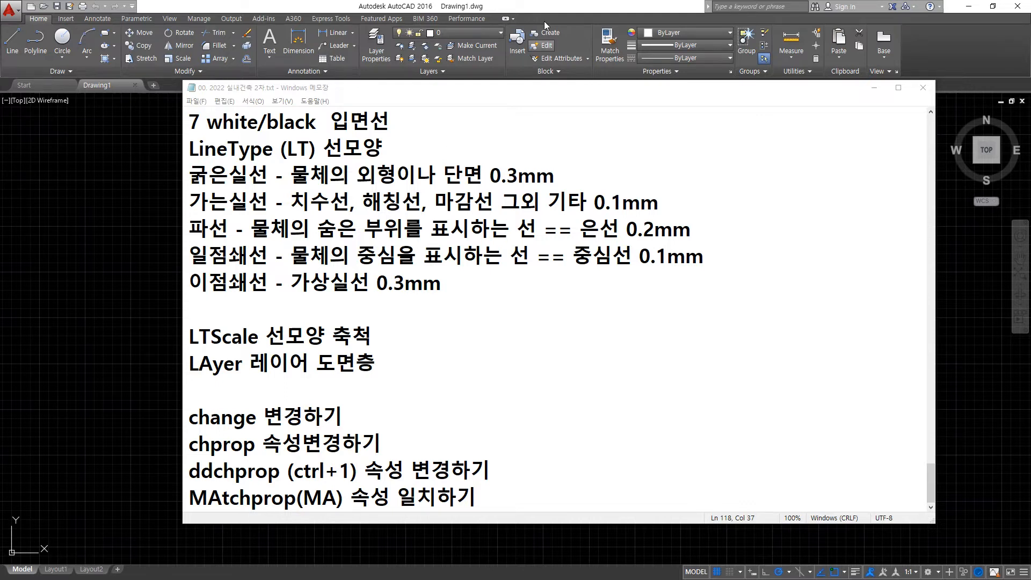
- Switch to AutoCAD, run COLOR to examine the current object color setting, and cancel the dialog
left_click(536, 3)
type("color")
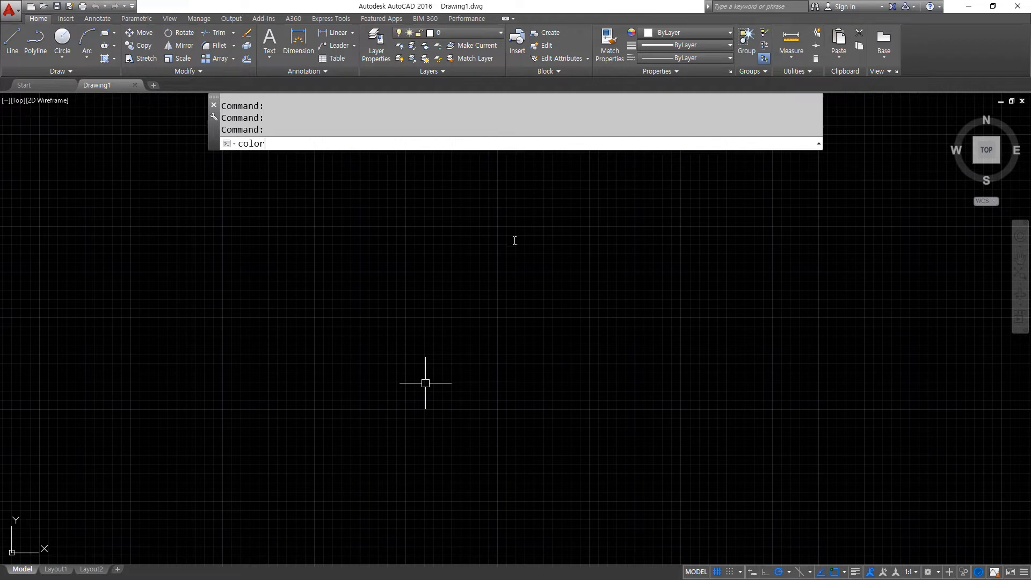
key("Return")
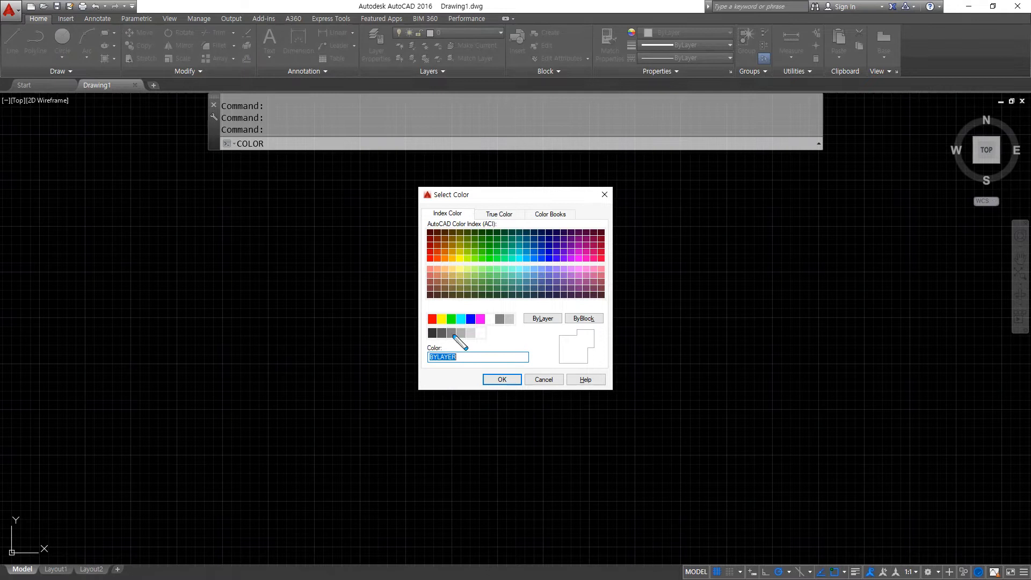
mouse_move(446, 375)
left_mouse_down()
mouse_move(471, 349)
mouse_move(451, 380)
left_mouse_up()
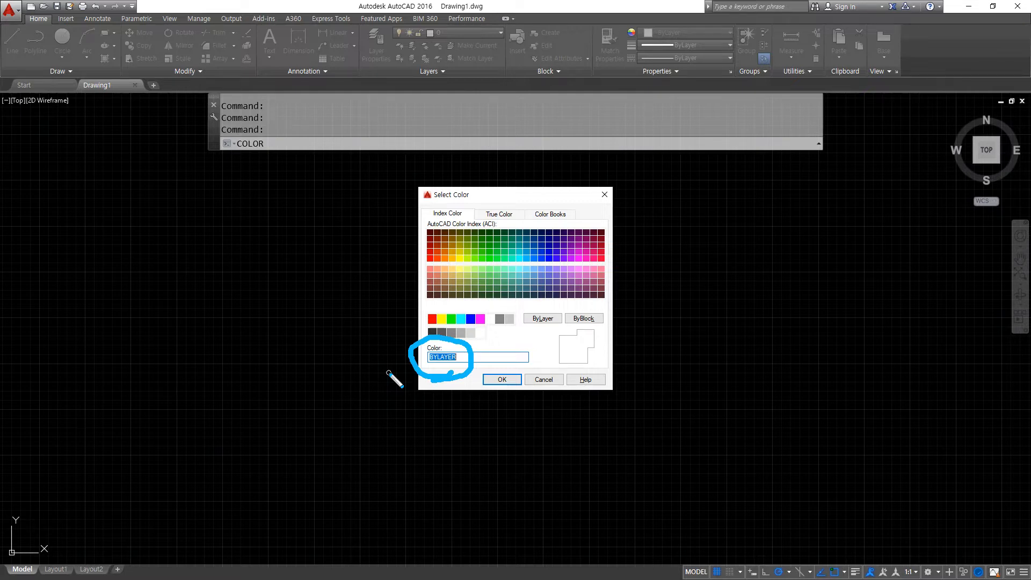
key("Escape")
- Run LINETYPE to examine the current linetype and the loaded linetypes, and cancel the dialog
type("LT")
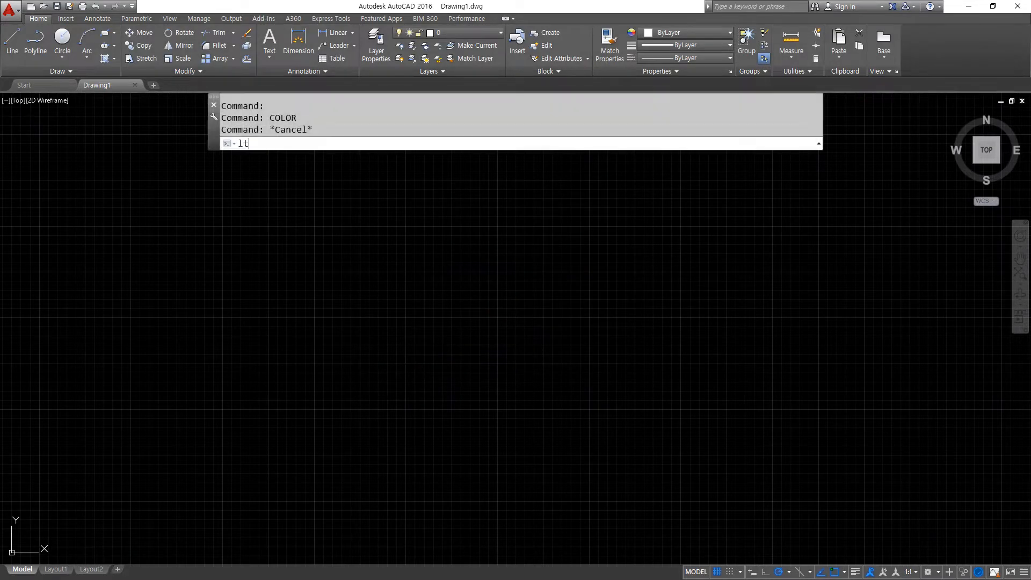
key("Return")
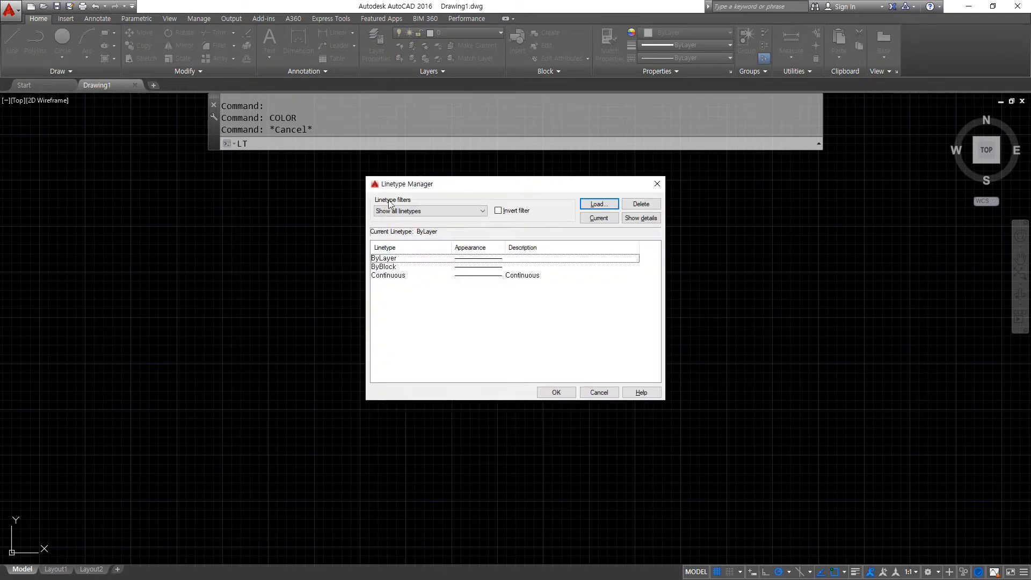
left_click_drag(369, 243, 450, 244)
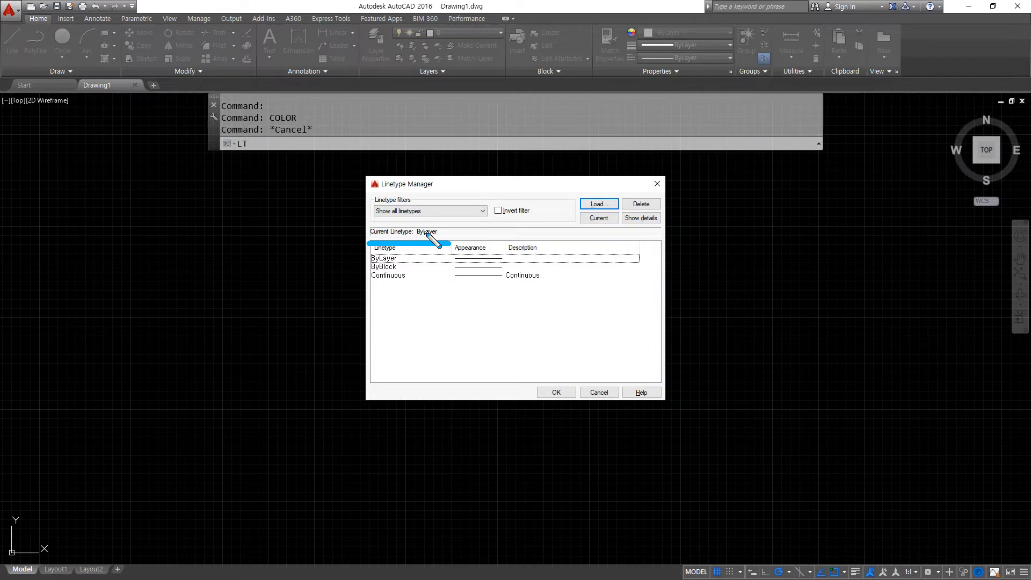
key("Escape")
- Open the layer properties and create a new layer named 중심선
type("la")
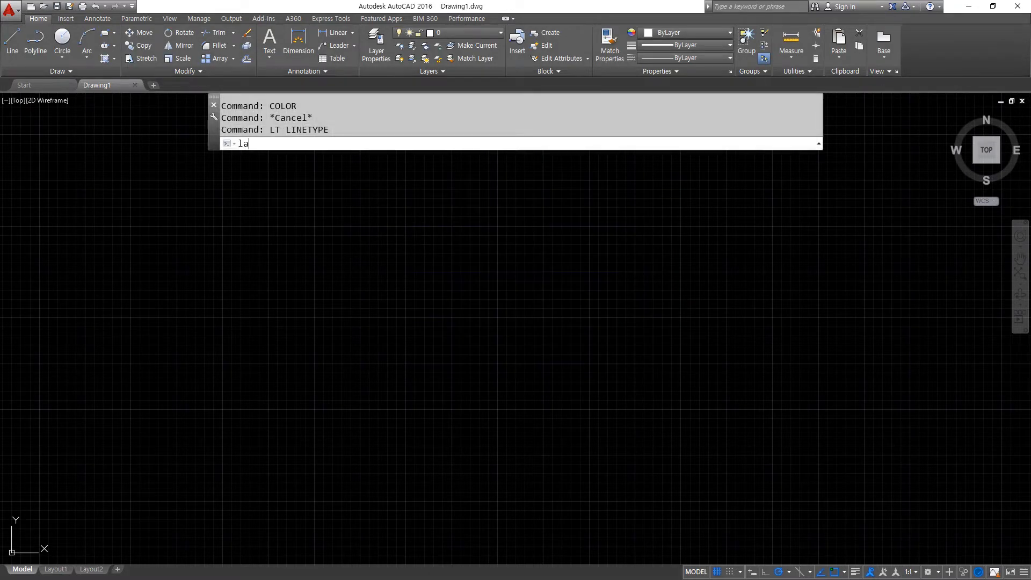
key("Return")
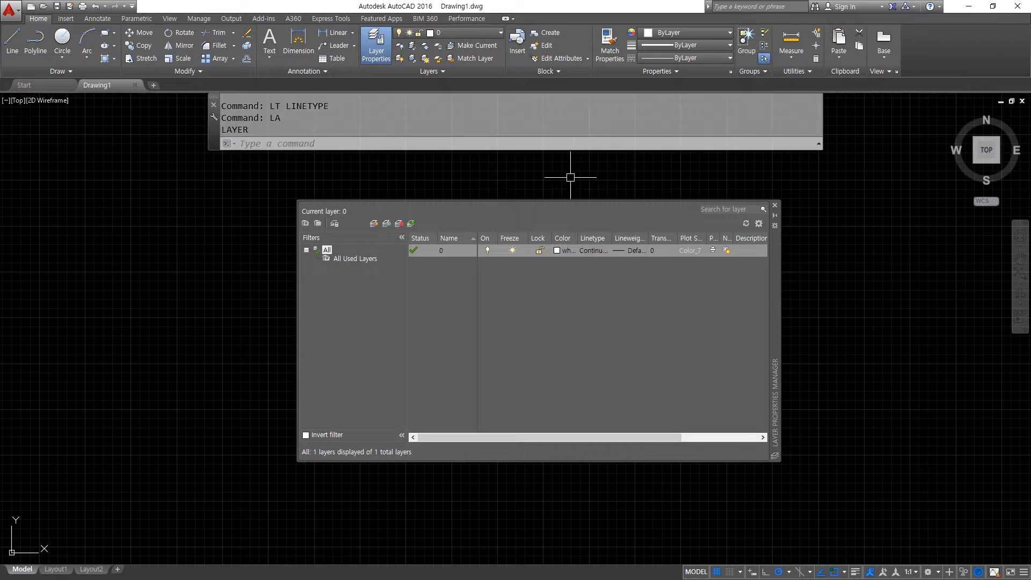
key("super+plus")
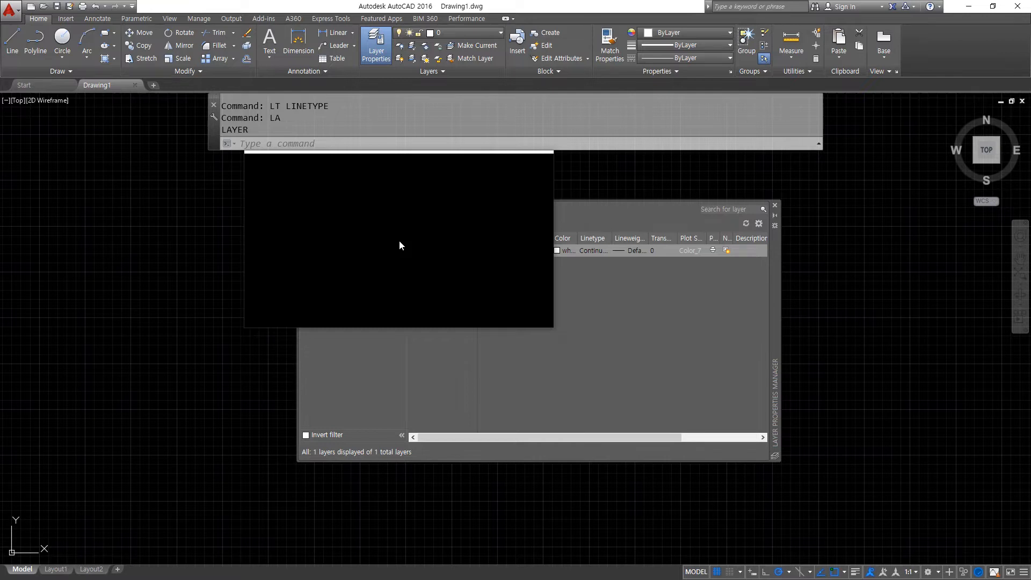
left_click_drag(395, 243, 374, 229)
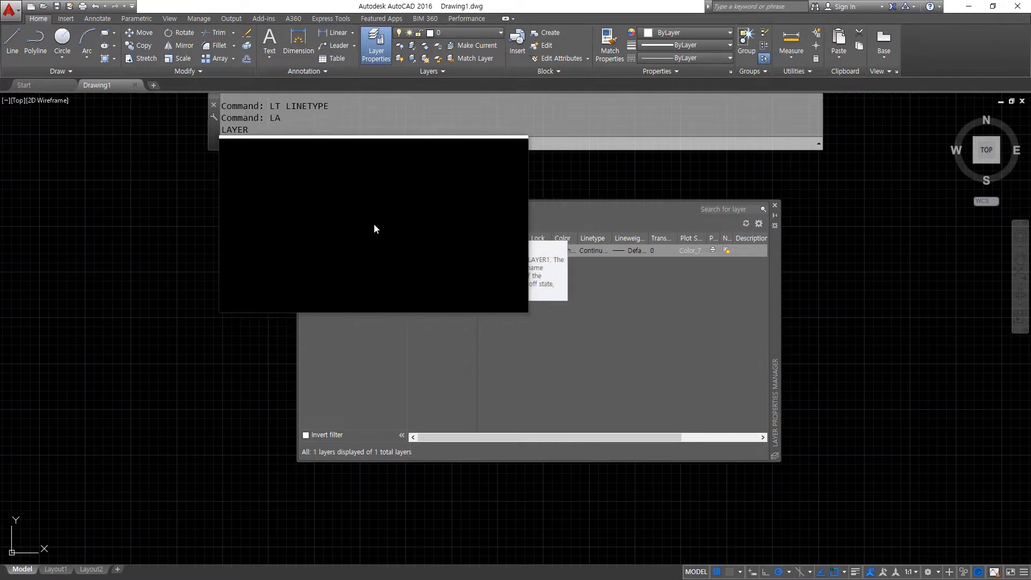
left_click(374, 229)
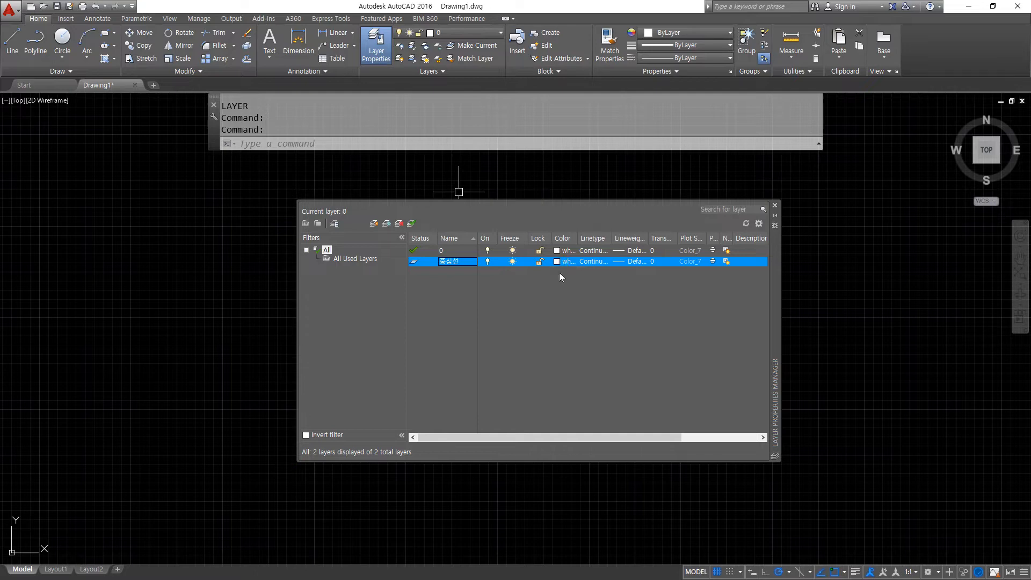
- Set the color of the 중심선 layer to red
left_click(558, 262)
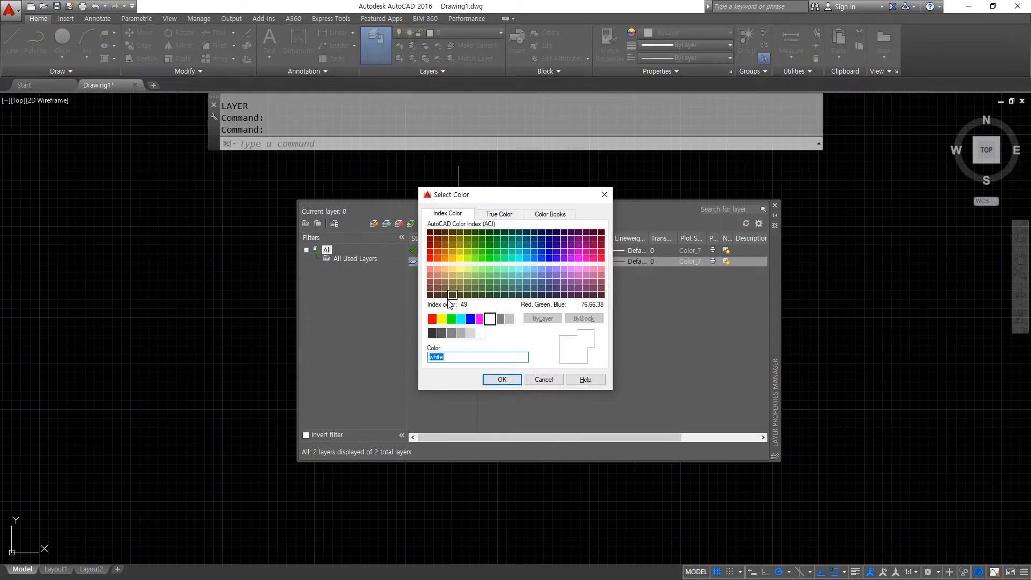
left_click(433, 319)
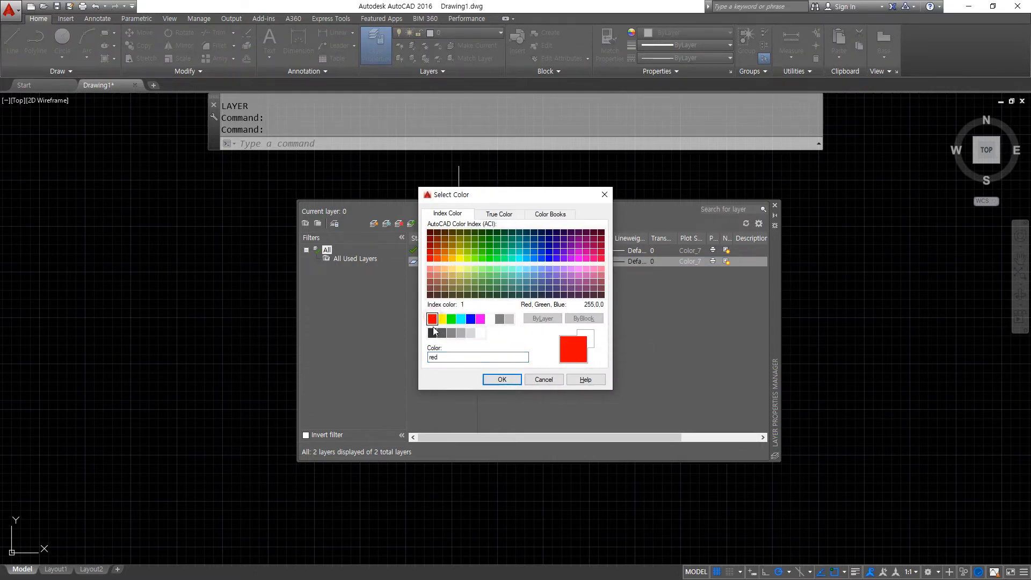
left_click(504, 380)
- Load the CENTER linetype and assign it to the 중심선 layer
left_click(594, 262)
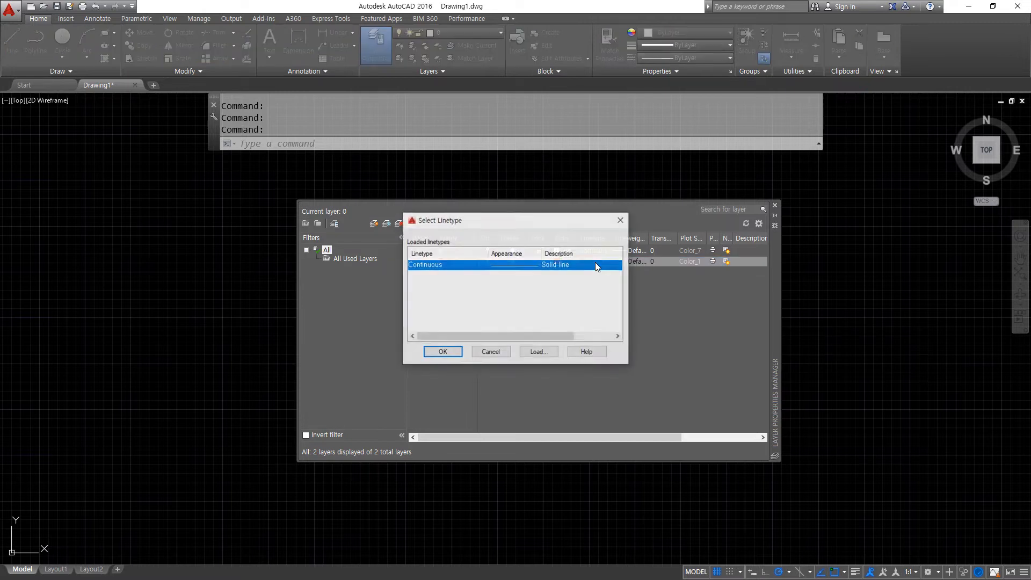
left_click(539, 352)
left_click(454, 294)
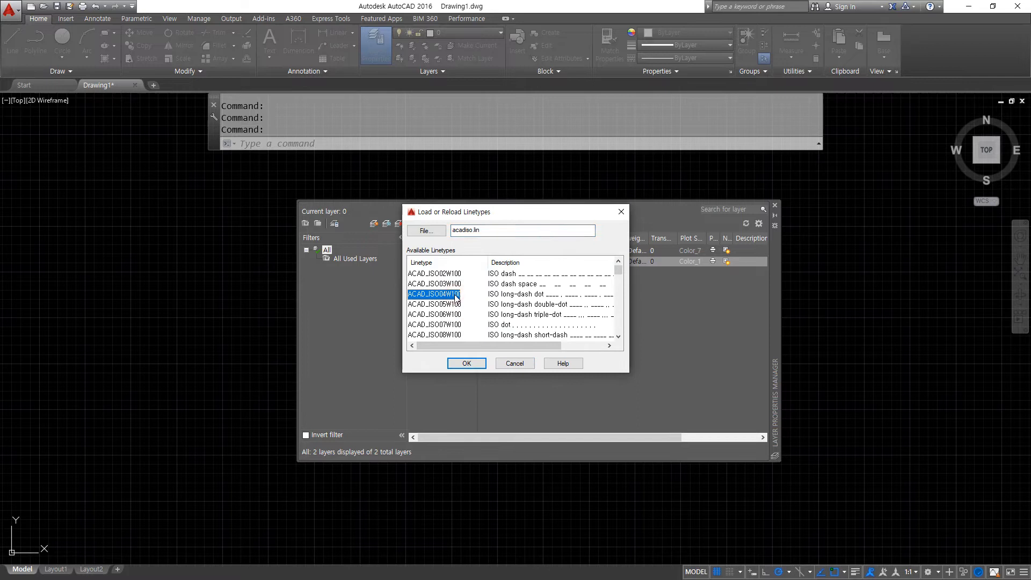
key("c")
left_click(465, 363)
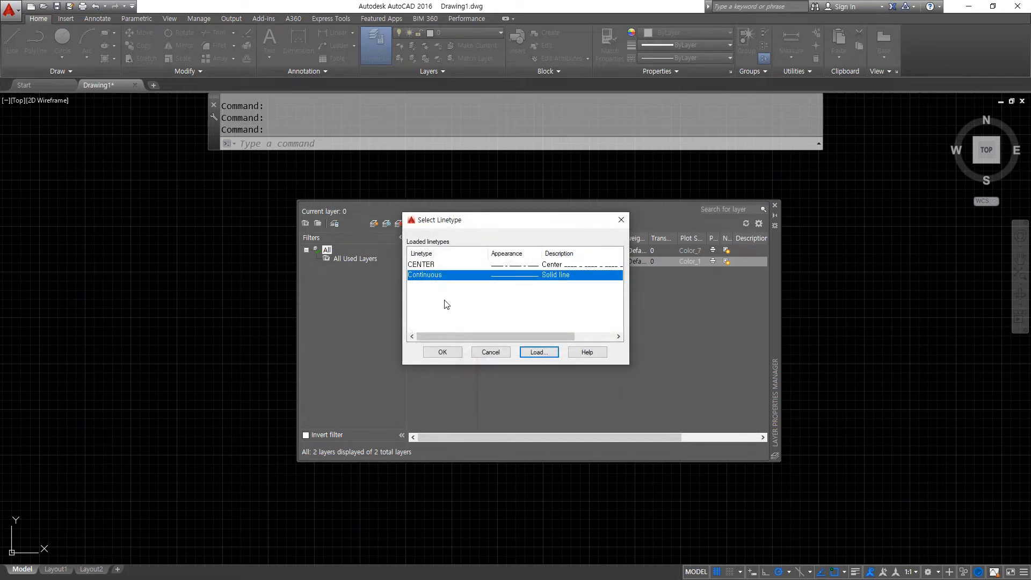
left_click(442, 352)
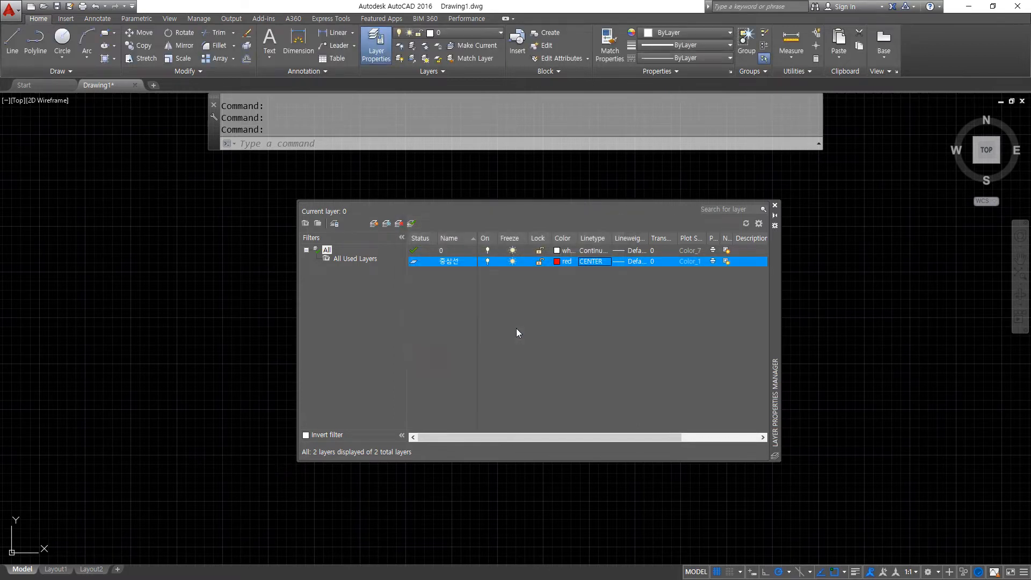
- Review the color and linetype selections of the 중심선 layer in their dialogs
left_click(582, 263)
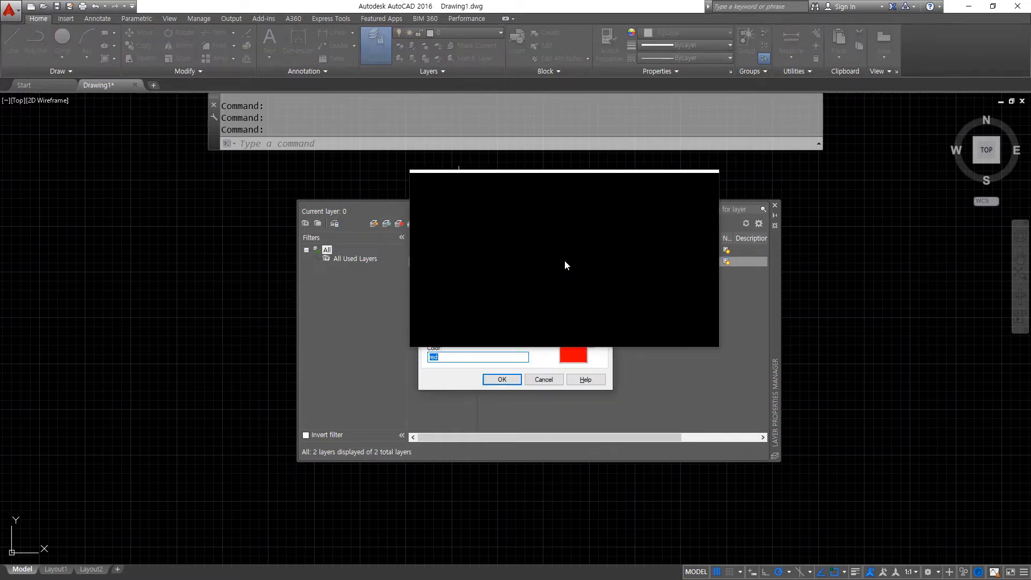
key("Return")
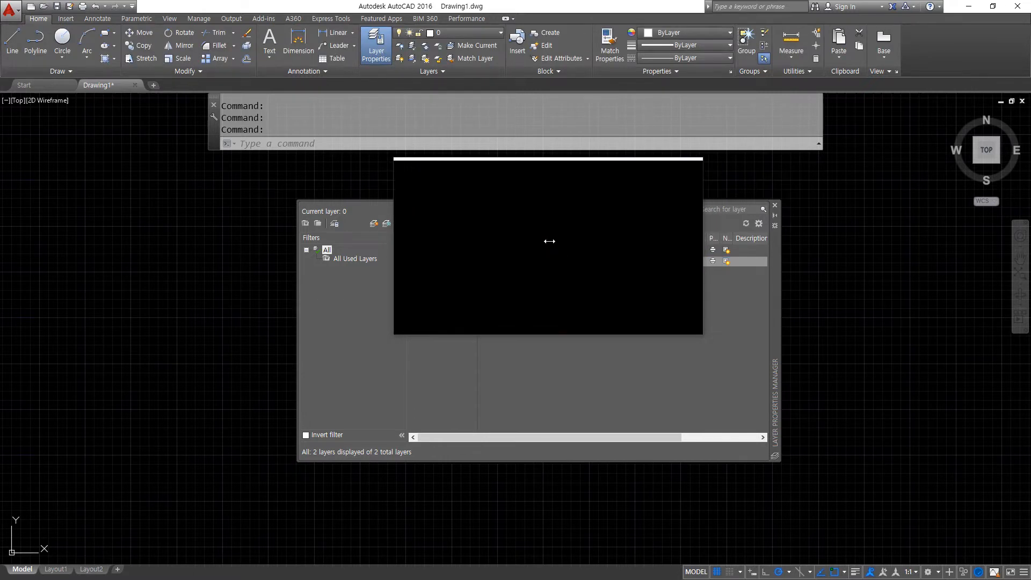
left_click(597, 263)
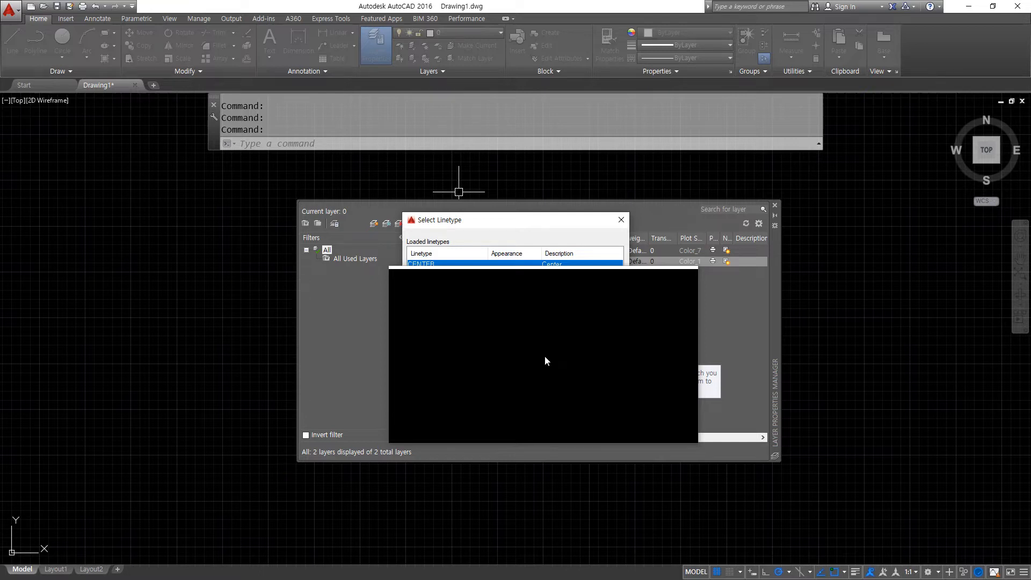
left_click(545, 355)
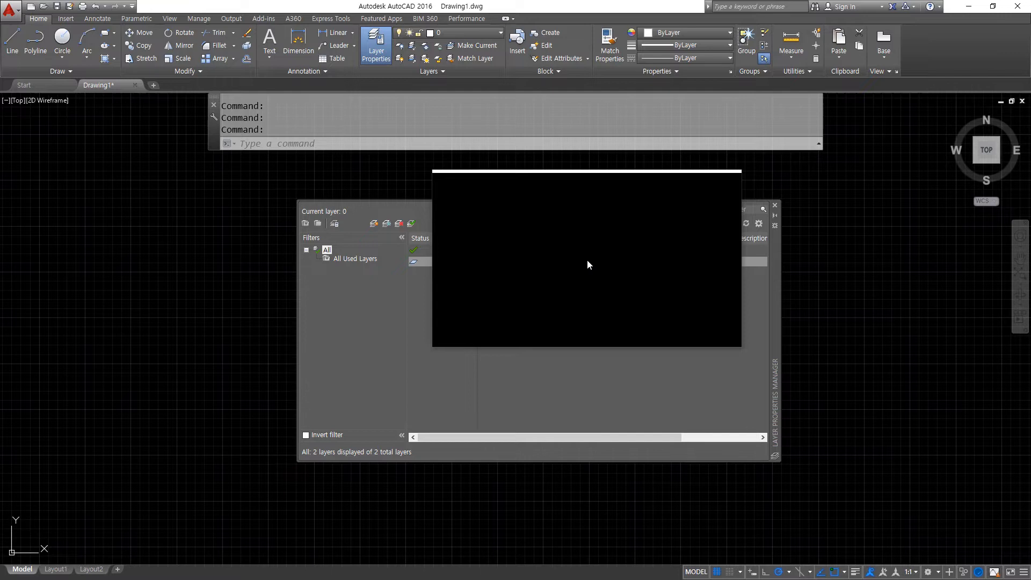
key("super+Escape")
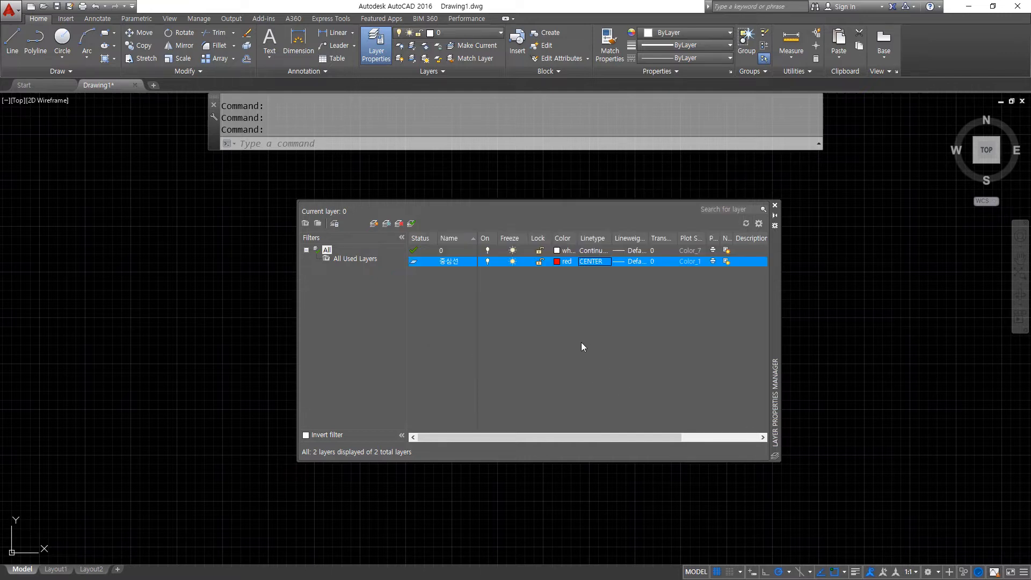
- Set the lineweight of the 중심선 layer to 0.09 mm
key("super+plus")
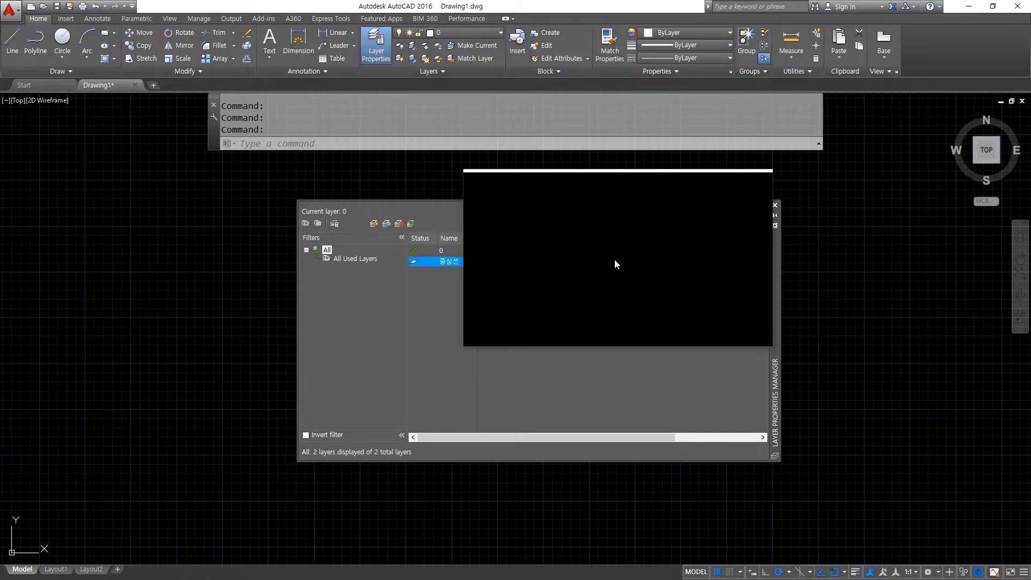
left_click_drag(615, 260, 497, 258)
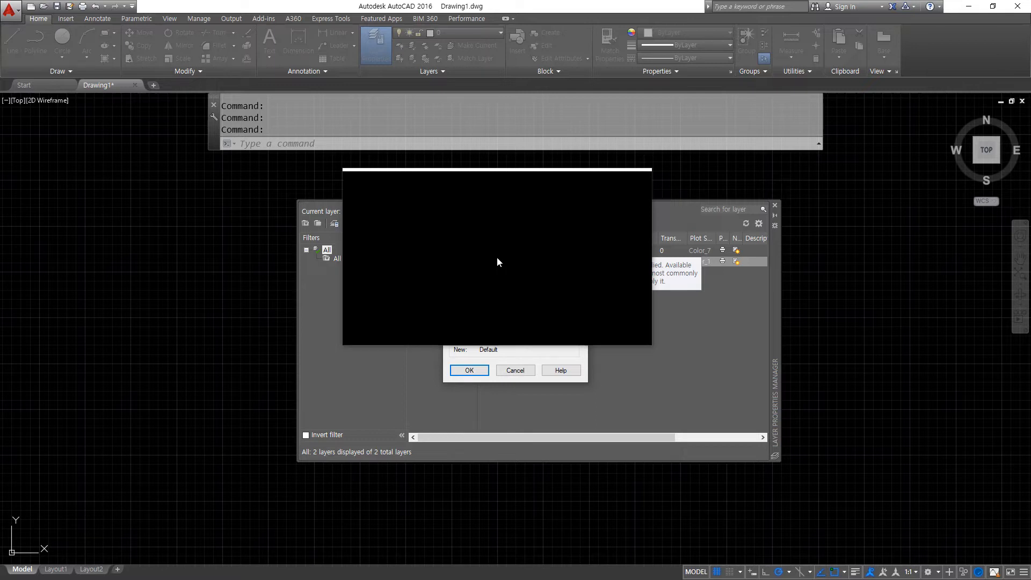
left_click(497, 257)
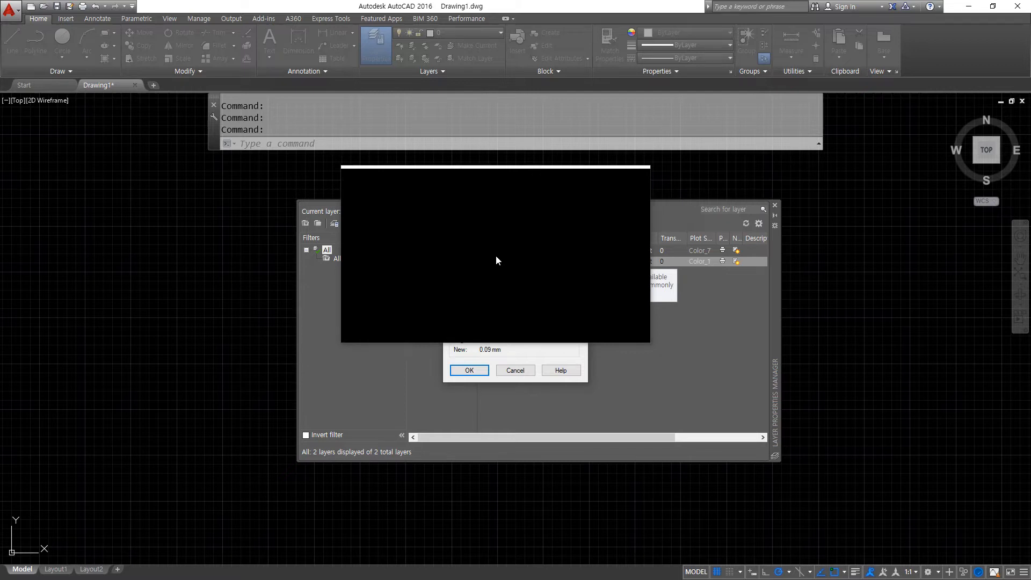
left_click(479, 368)
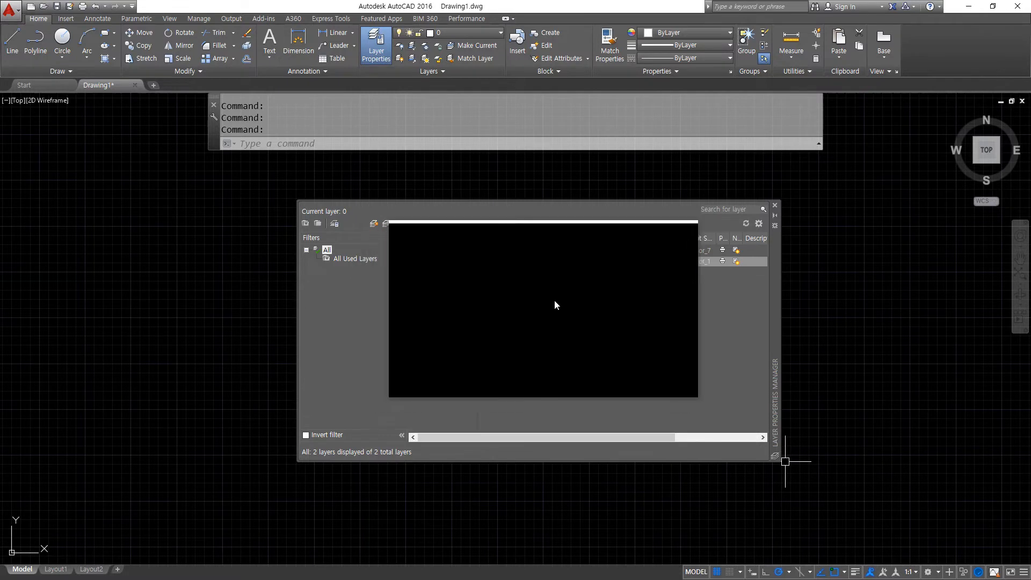
- Make 중심선 the current layer and close the layer properties
left_click_drag(571, 289, 424, 253)
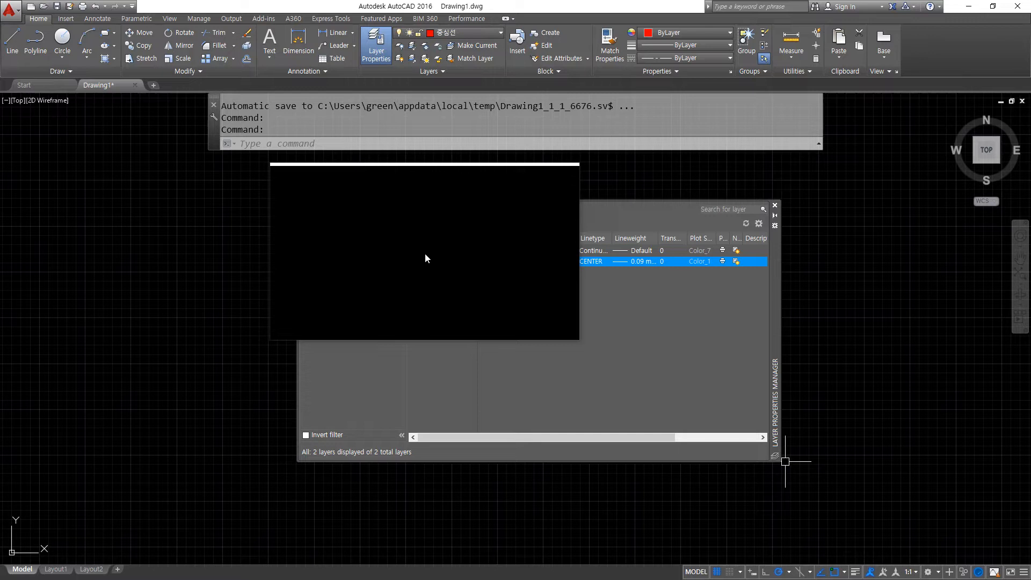
mouse_move(424, 254)
left_mouse_down()
mouse_move(403, 248)
mouse_move(424, 256)
mouse_move(418, 250)
left_mouse_up()
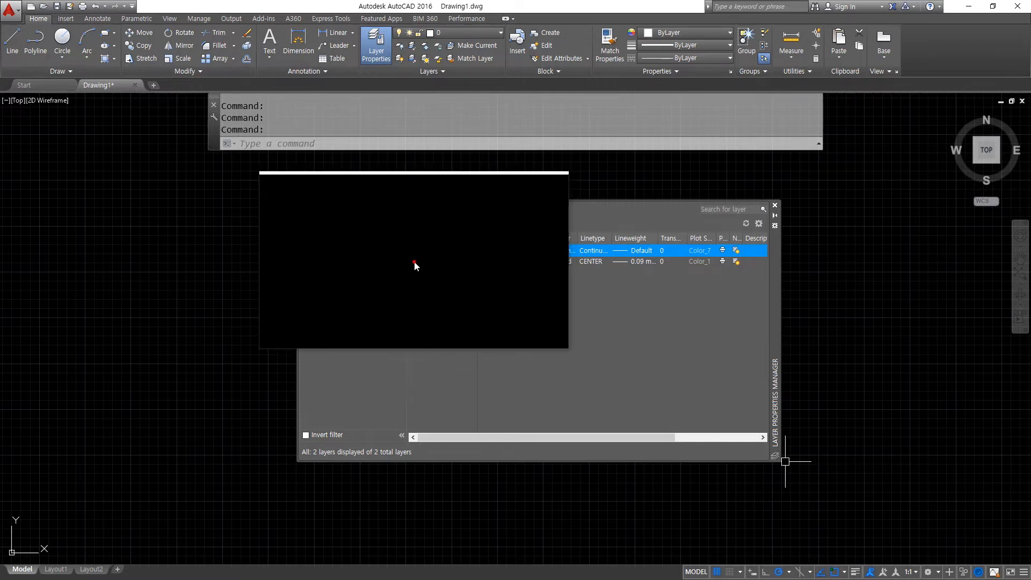
double_click(414, 262)
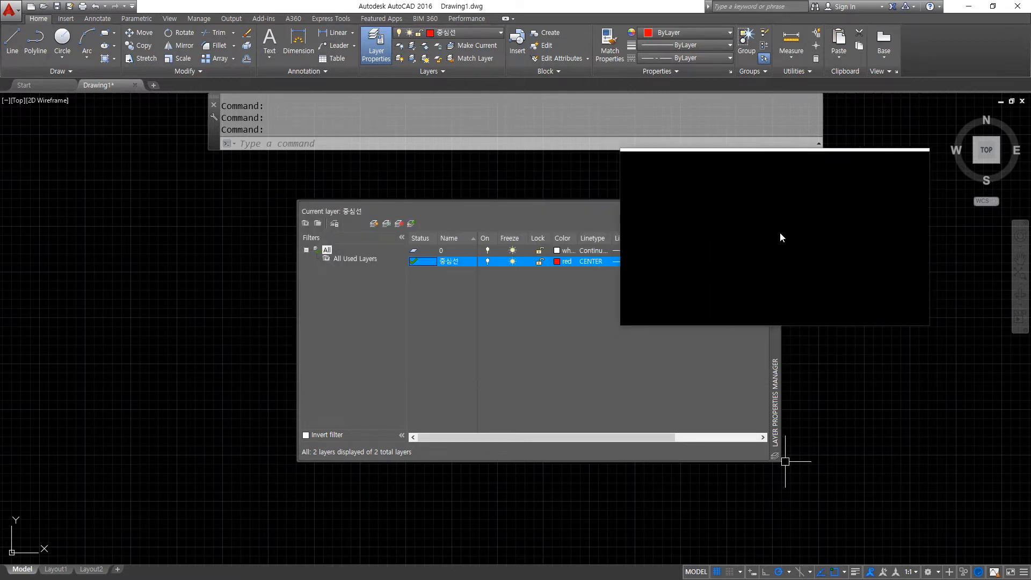
left_click(776, 207)
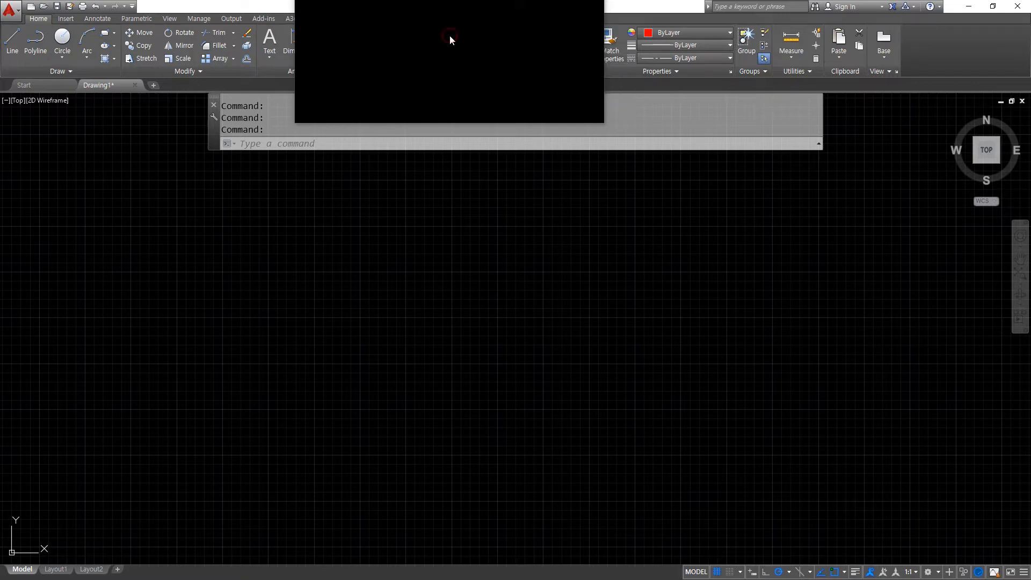
- Examine the current layer's color through the layer list and close the color dialog
left_click(434, 59)
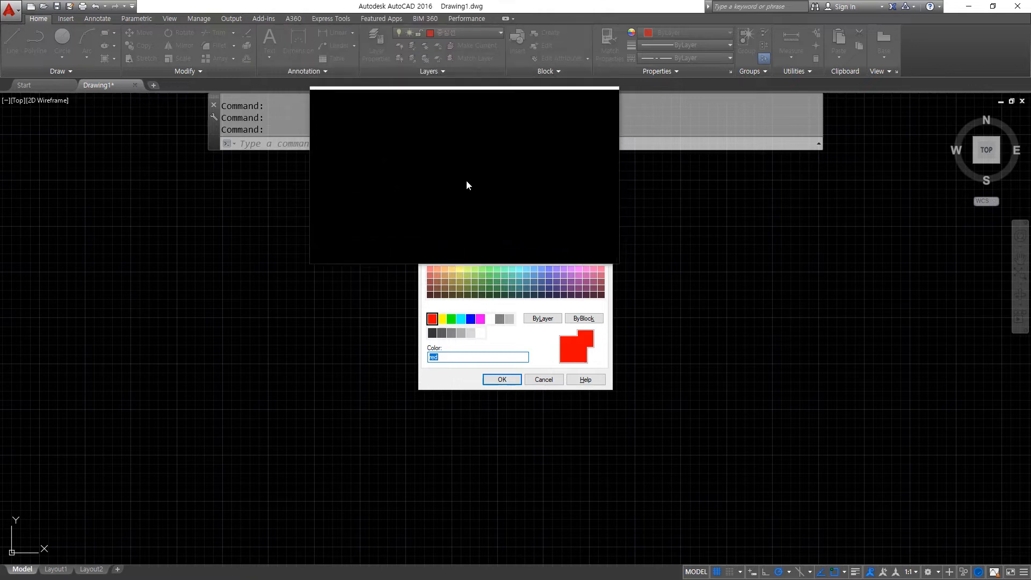
key("Return")
left_click(467, 34)
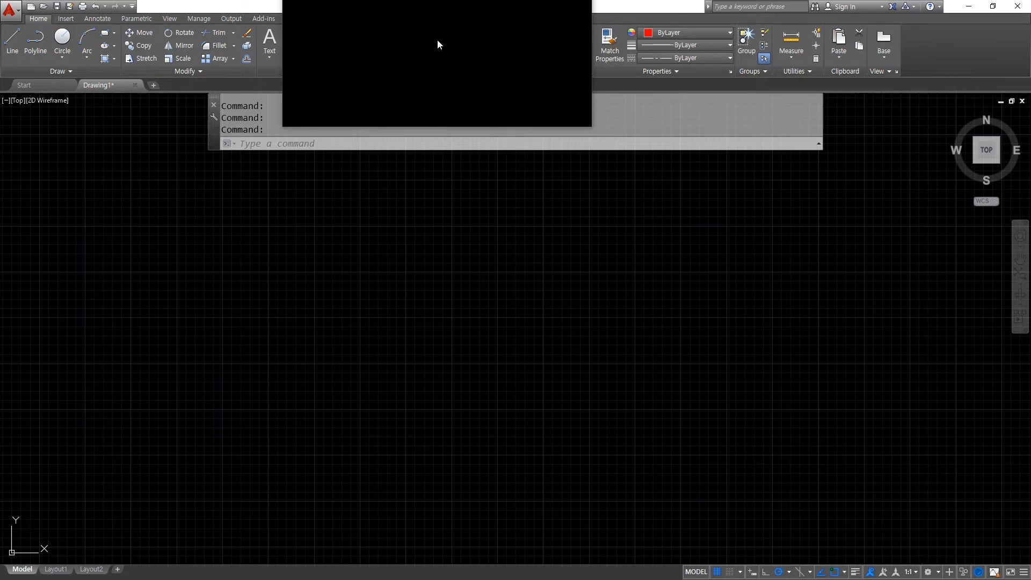
- Reopen the layer properties and adjust the column widths of the layer list
left_click(380, 34)
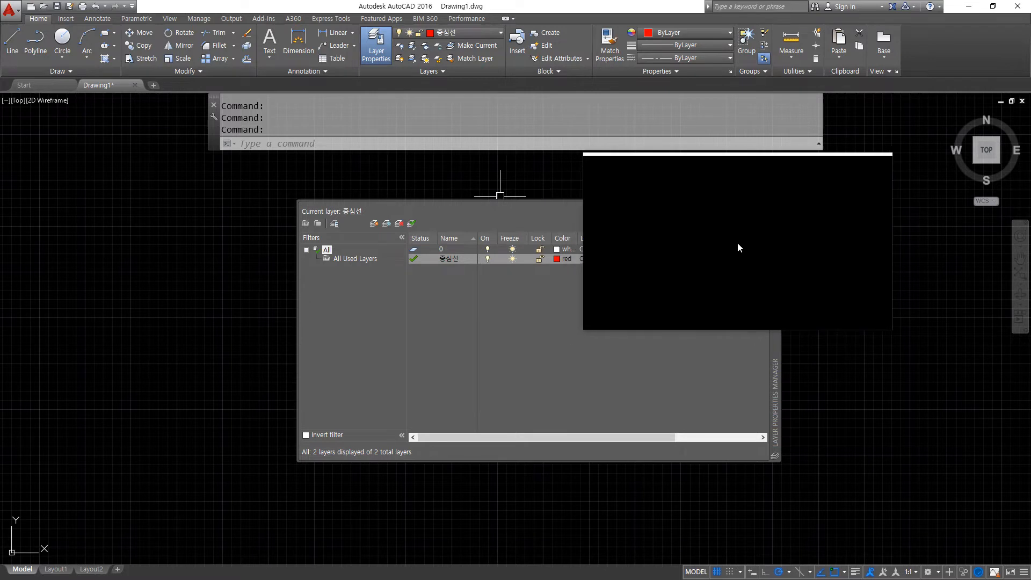
mouse_move(744, 239)
left_mouse_down()
mouse_move(756, 240)
mouse_move(736, 236)
left_mouse_up()
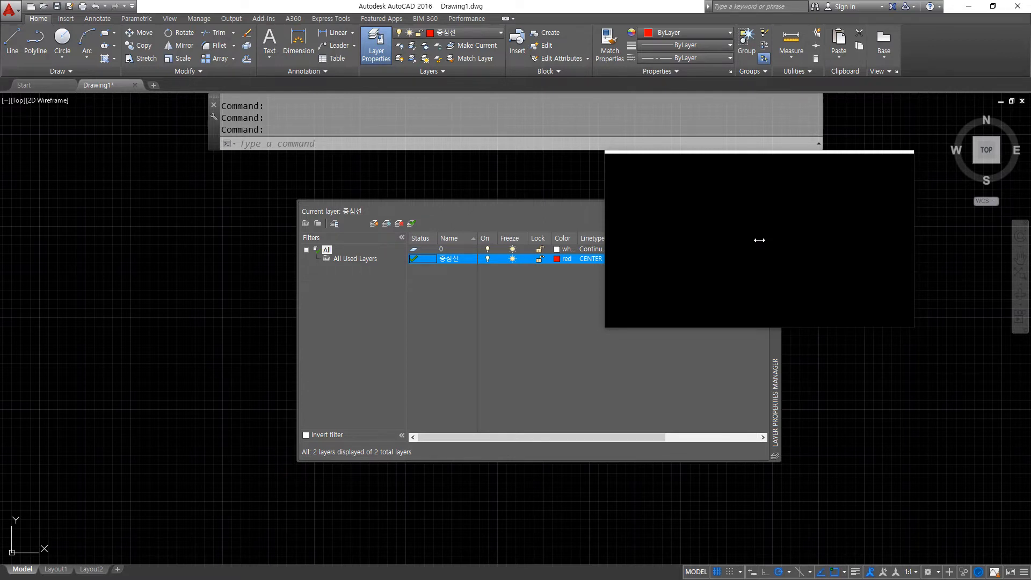
left_click_drag(757, 236, 766, 236)
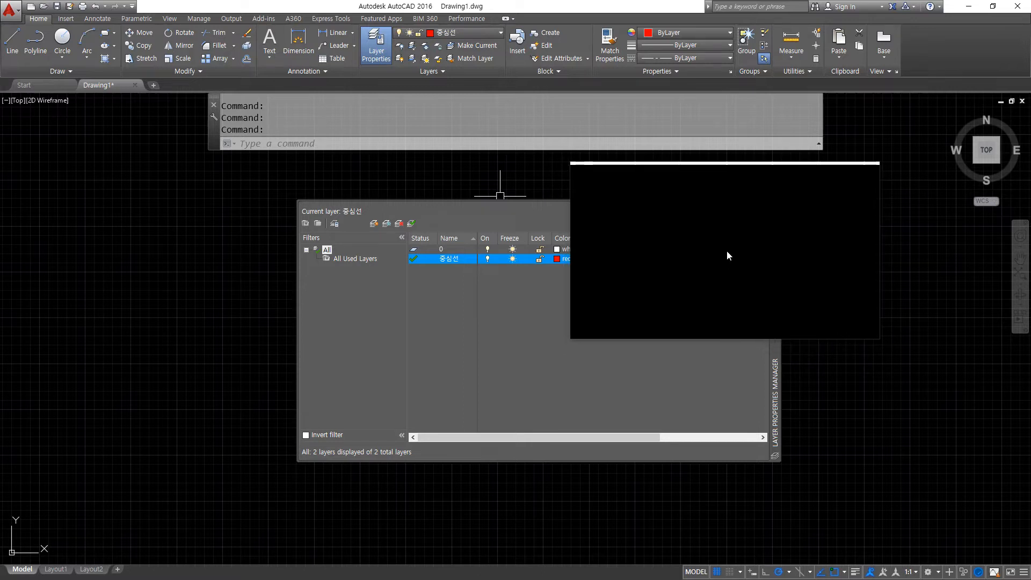
- Select layer 0 in the layer list and examine its Plot setting
left_click(727, 249)
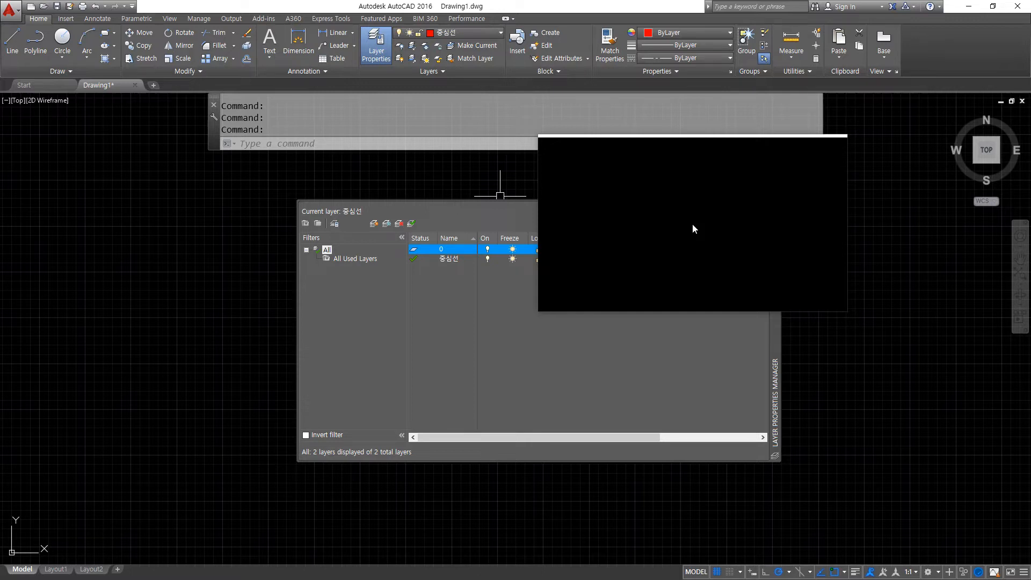
left_click_drag(691, 223, 726, 250)
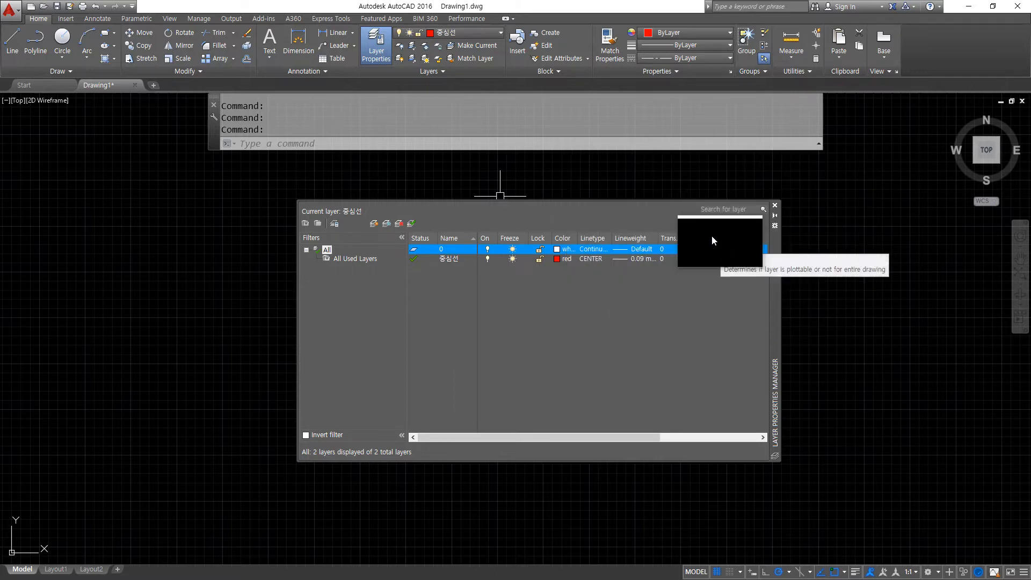
- Place a horizontal linear dimension about 411 units long between two free points beside the layer properties
left_click(335, 35)
left_click(145, 250)
left_click(220, 291)
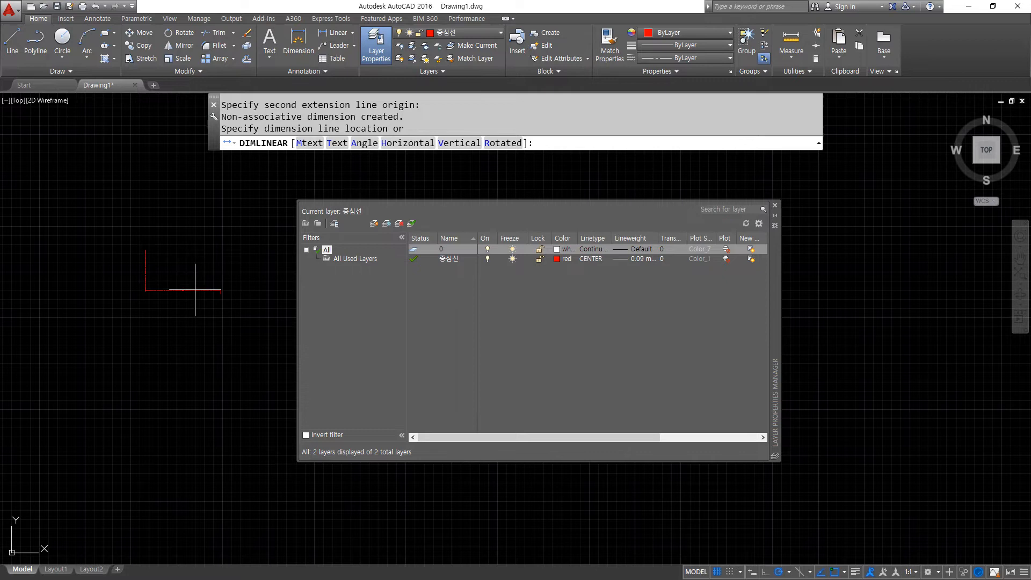
left_click(195, 283)
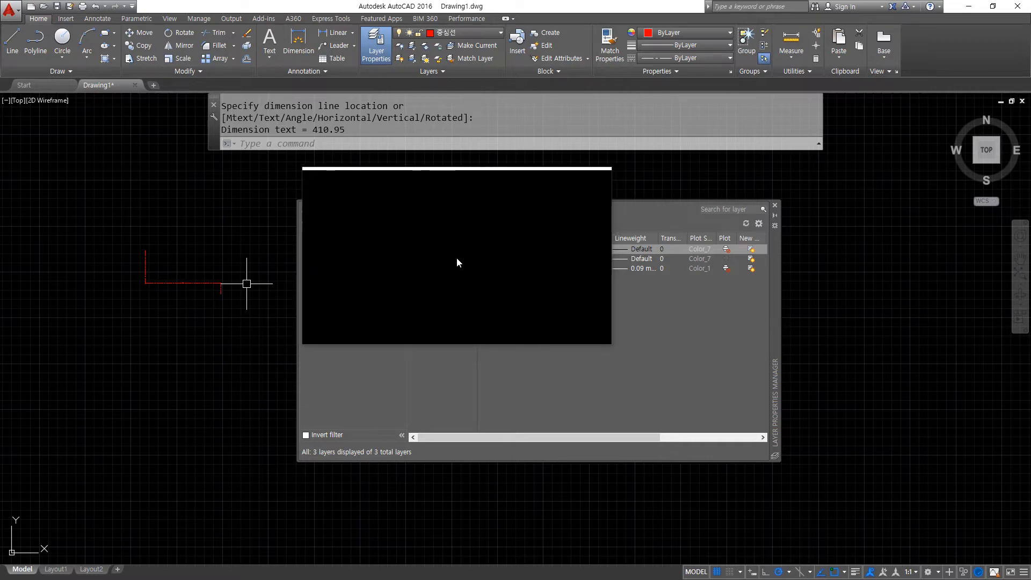
- Examine the Plot setting of the Defpoints layer and the status and properties of the 중심선 layer
left_click(456, 258)
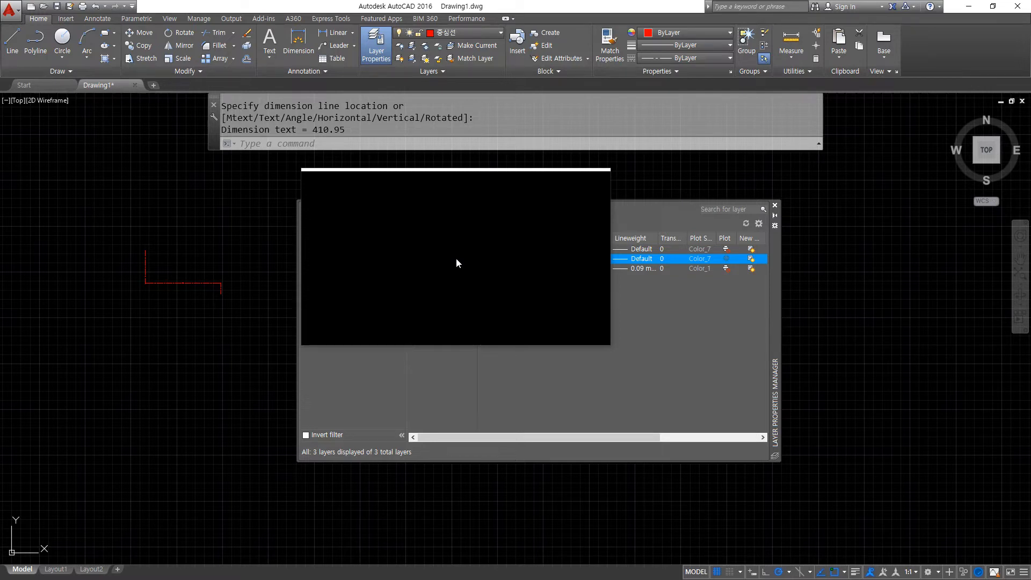
left_click_drag(456, 258, 709, 265)
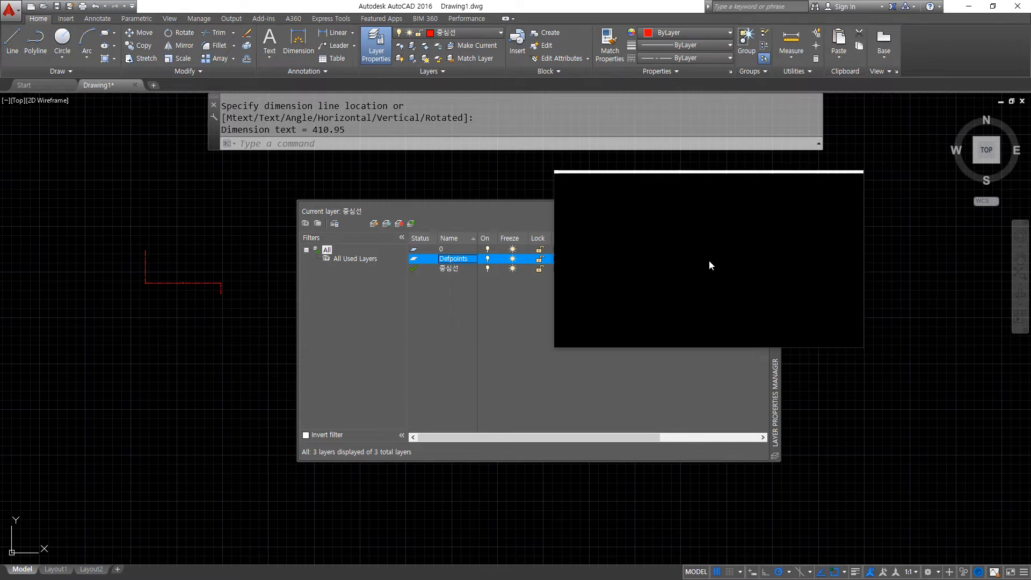
left_click_drag(709, 265, 688, 231)
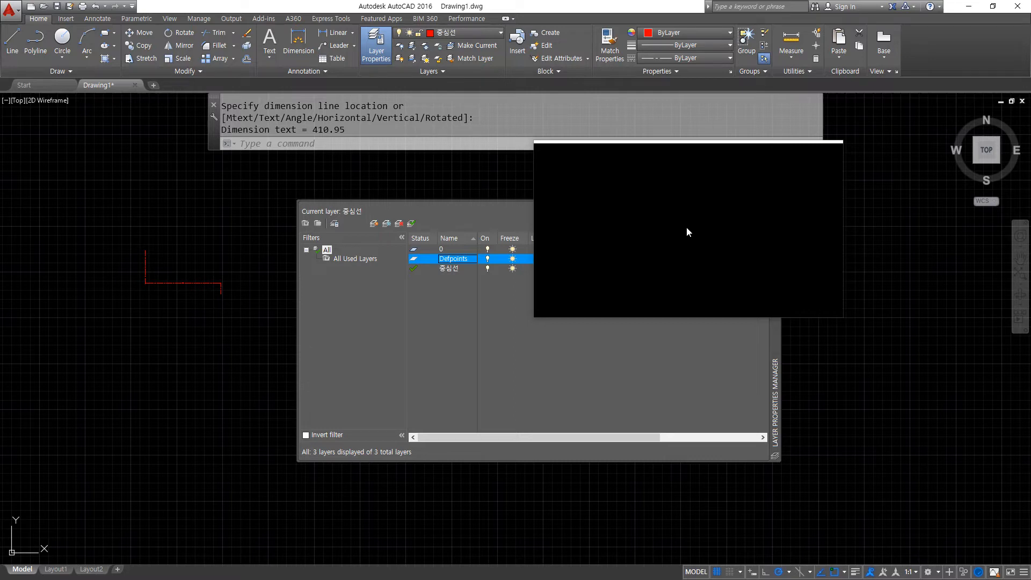
left_click_drag(687, 232, 713, 249)
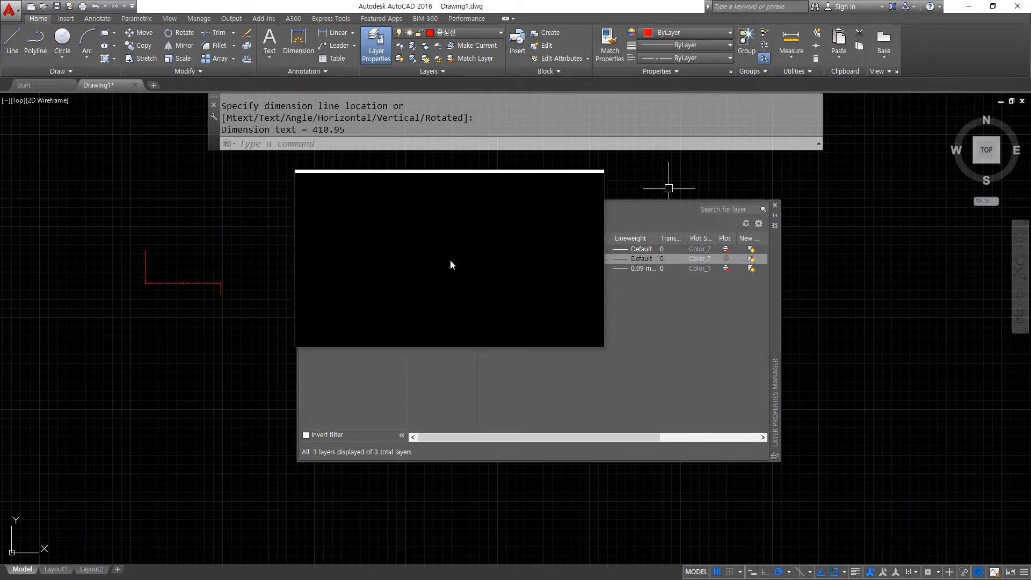
left_click(424, 268)
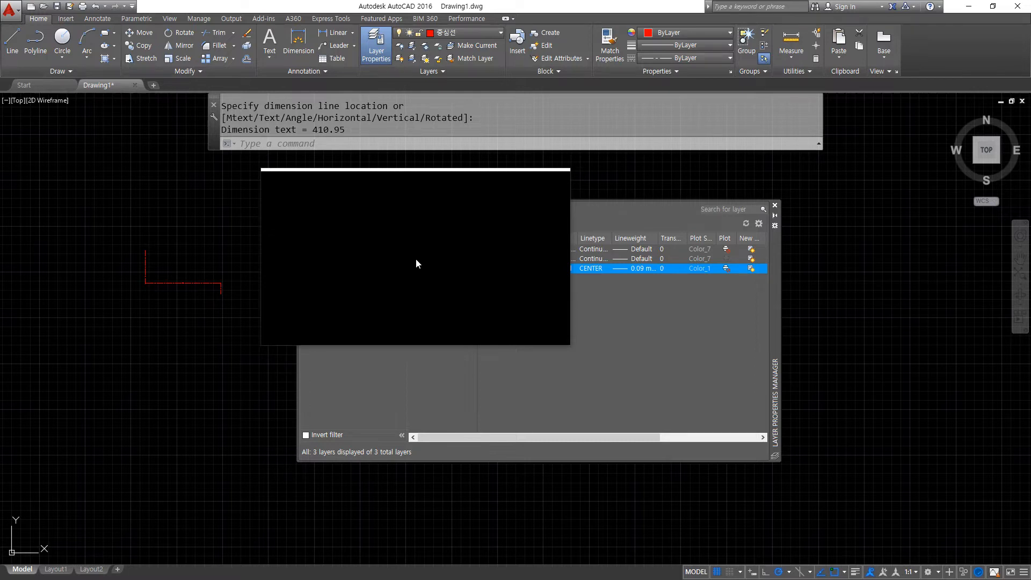
mouse_move(417, 264)
left_mouse_down()
mouse_move(623, 283)
mouse_move(720, 234)
mouse_move(419, 268)
left_mouse_up()
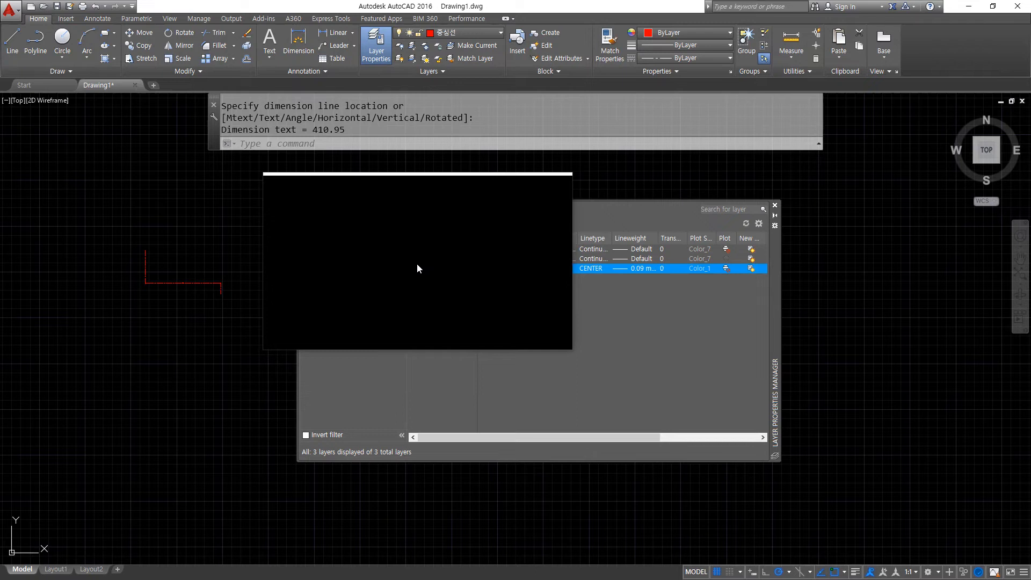
key("super+Escape")
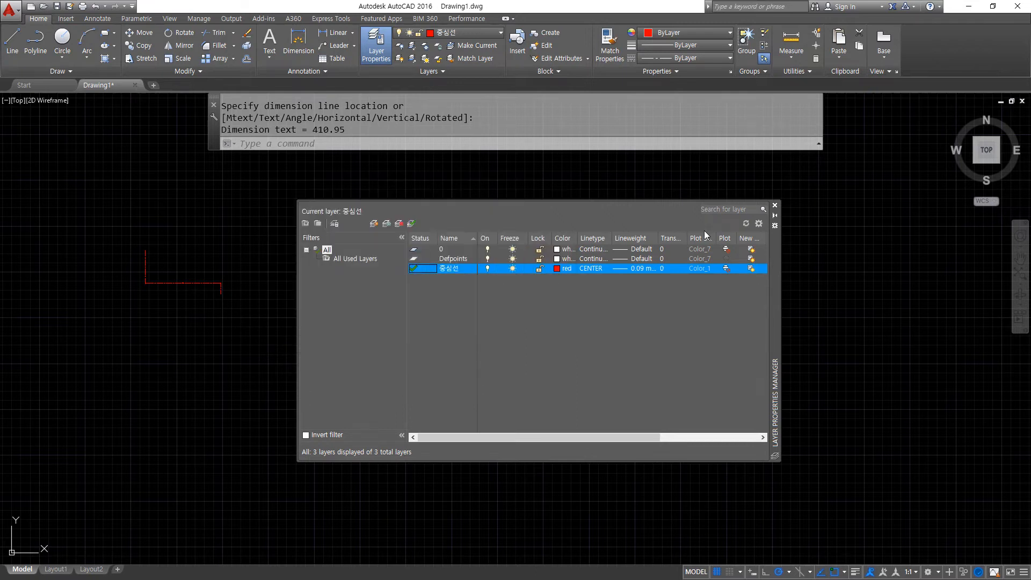
- Close the layer properties and erase the linear dimension from the drawing
left_click(774, 205)
left_click(233, 317)
left_click(145, 239)
type("e")
key("Return")
- Draw a horizontal line on the 중심선 layer across the middle of the drawing area
type("z")
key("Return")
type("a")
key("Return")
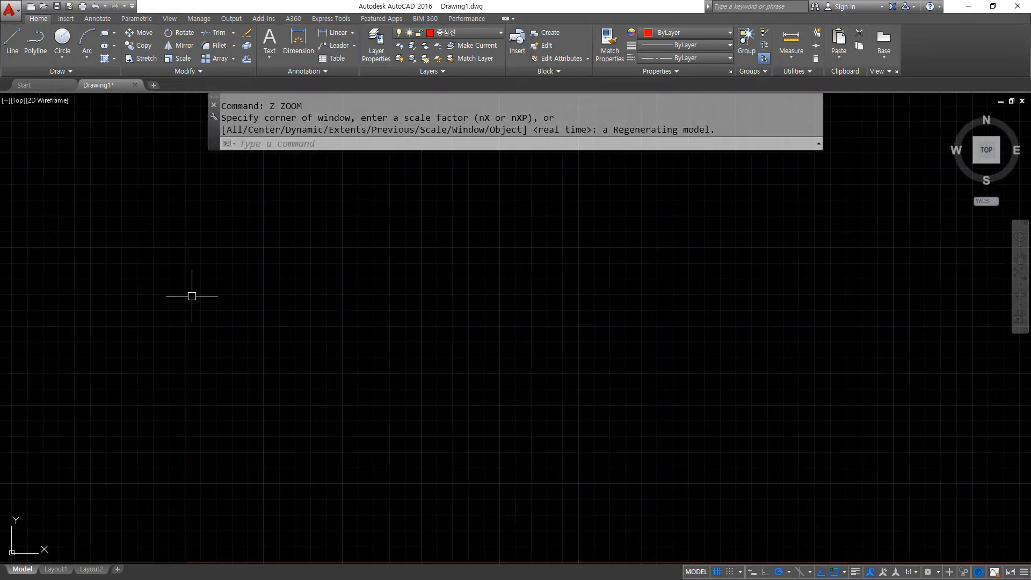
type("l")
key("Return")
left_click(251, 352)
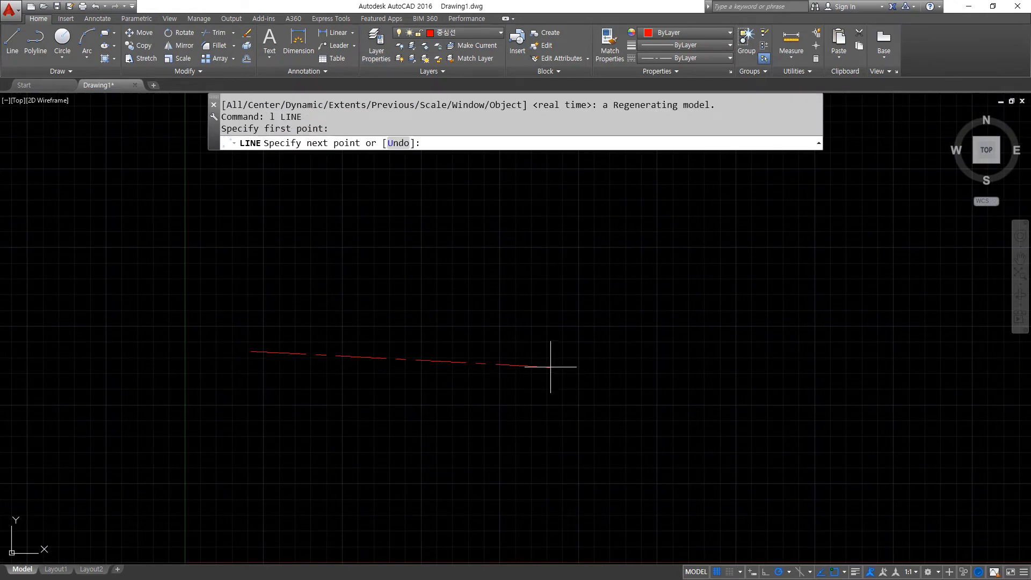
left_click(577, 351)
key("Return")
- Turn on lineweight display and draw a horizontal line on layer 0 just below the red center line
scroll(252, 354, "up", 3)
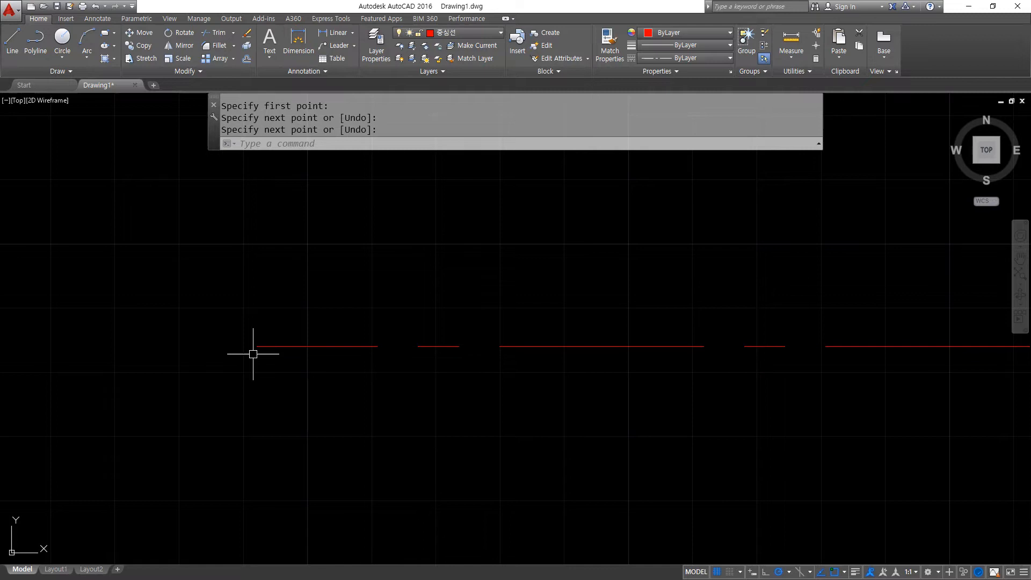
left_click(854, 572)
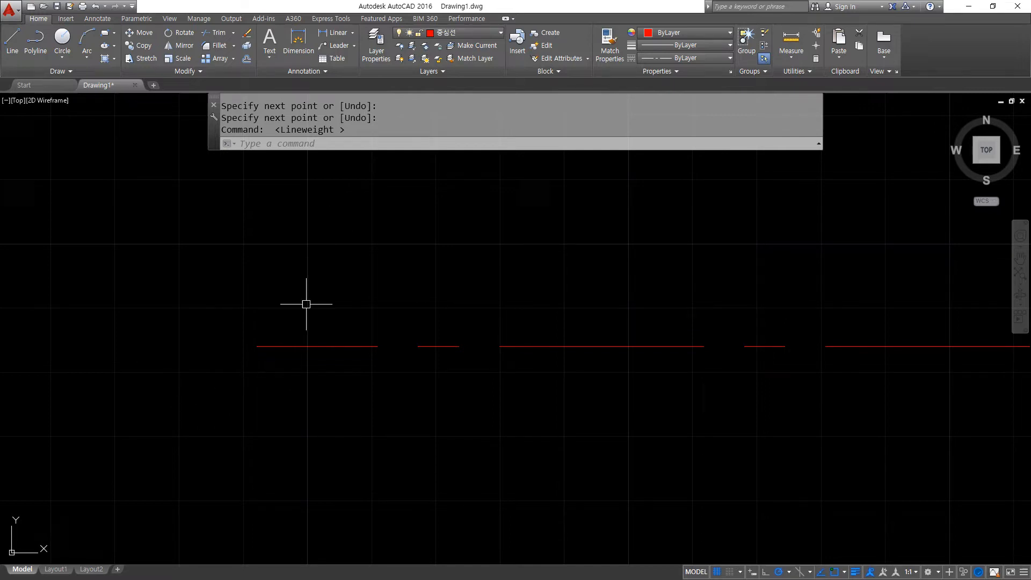
left_click(461, 32)
left_click(469, 46)
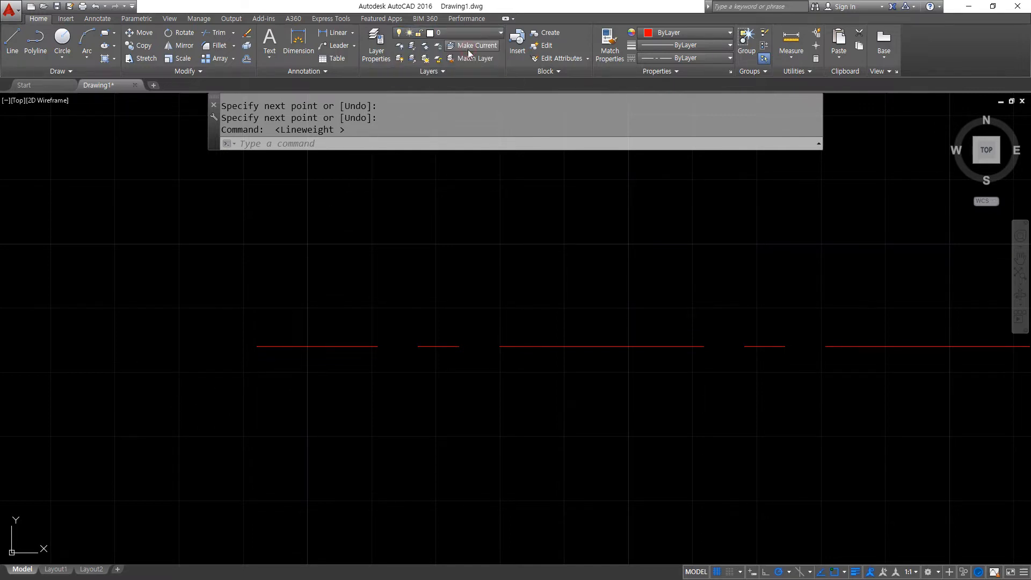
left_click(11, 43)
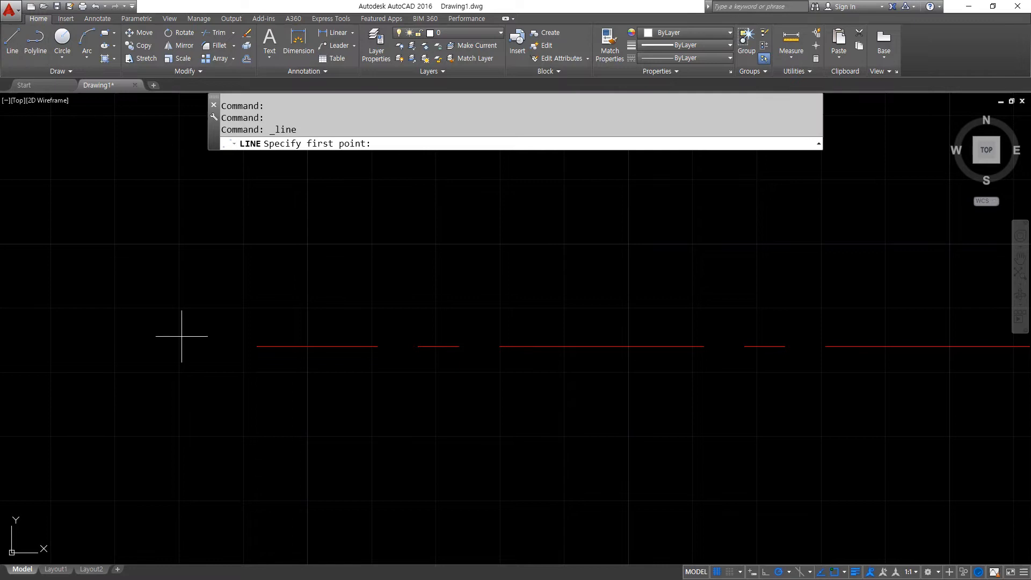
left_click(260, 386)
left_click(985, 386)
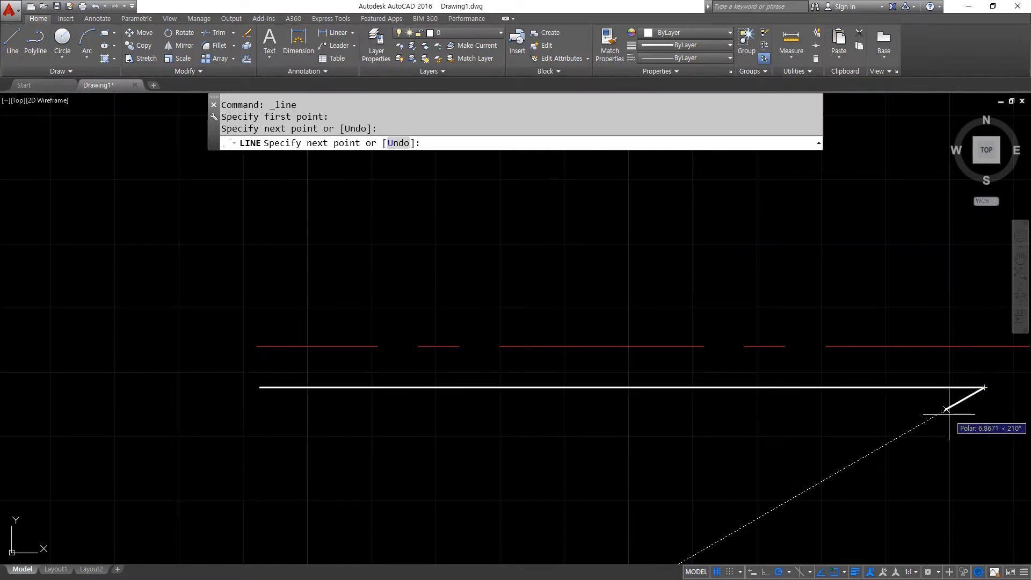
key("Return")
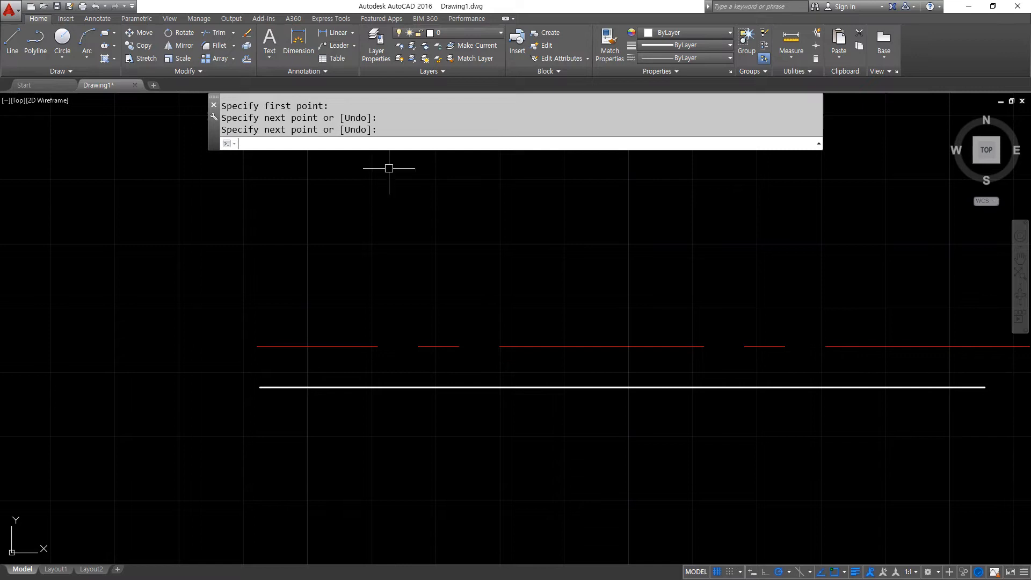
- Create a new layer named 은선 and set its color to green
left_click(376, 43)
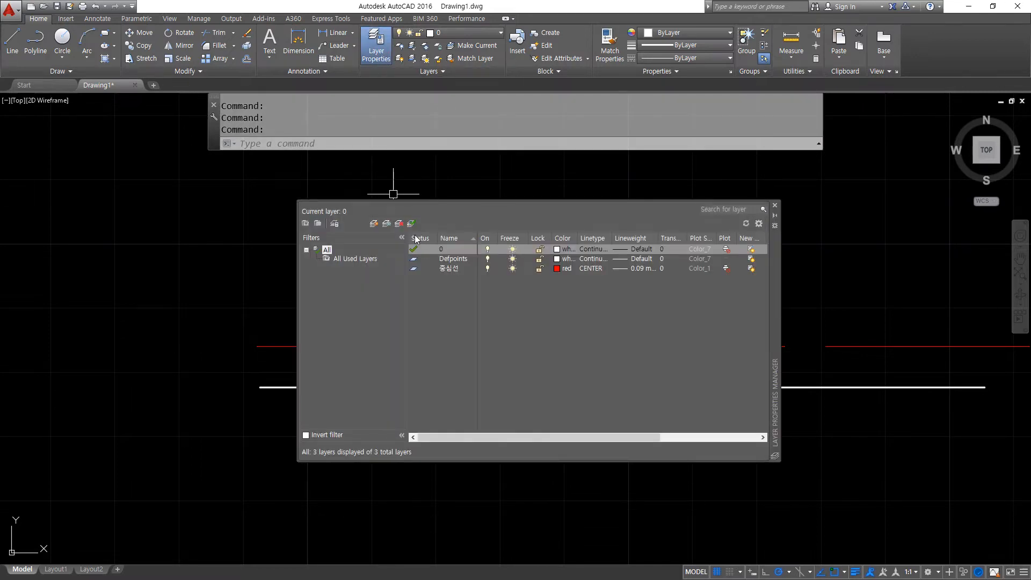
left_click(374, 223)
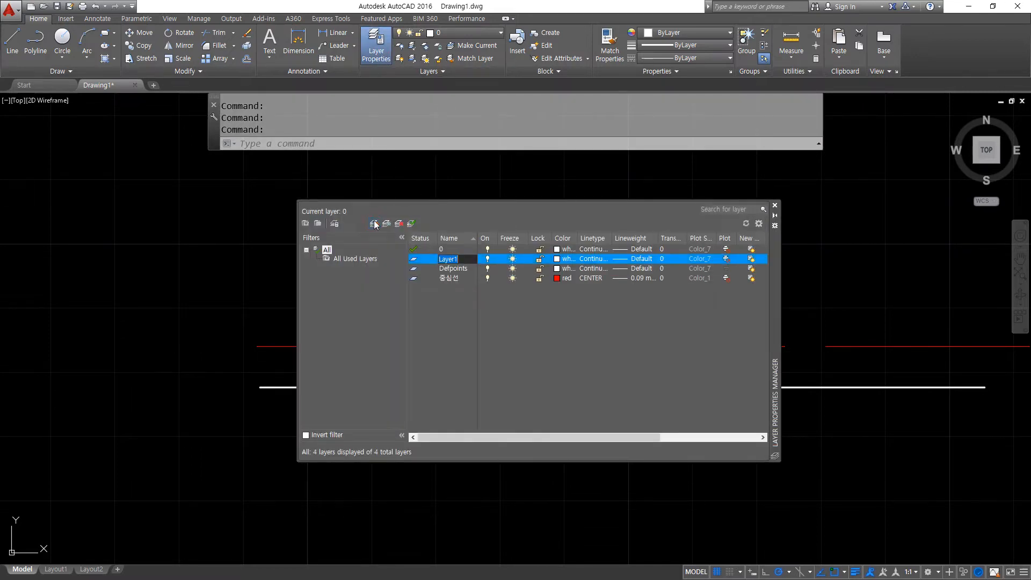
type("은선")
left_click(567, 258)
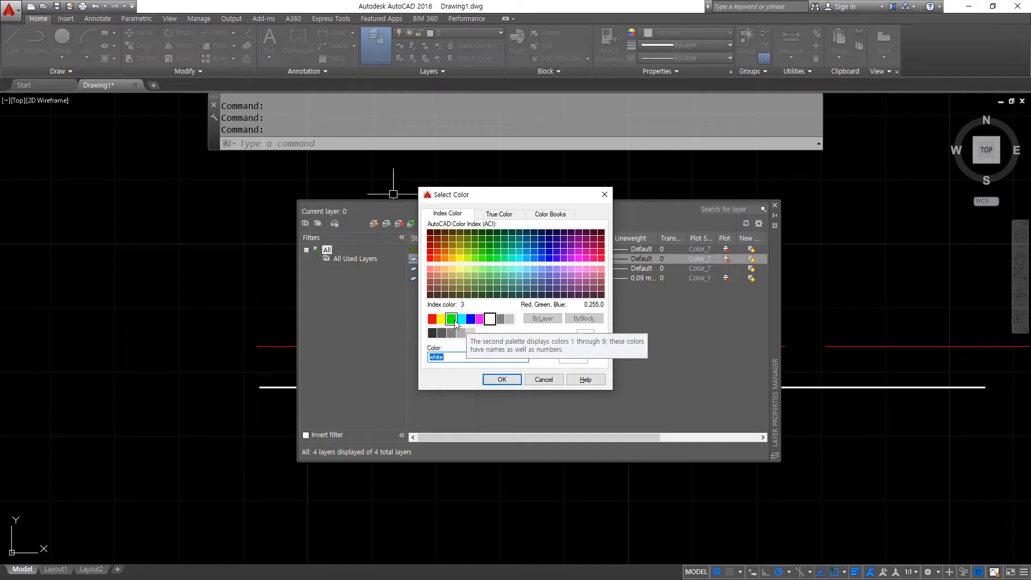
left_click(452, 320)
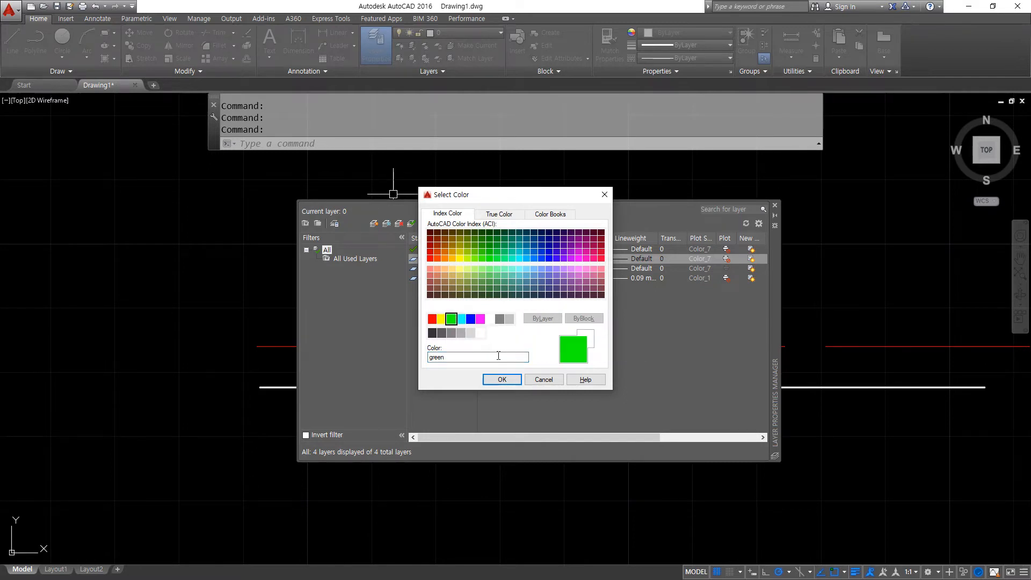
left_click(502, 380)
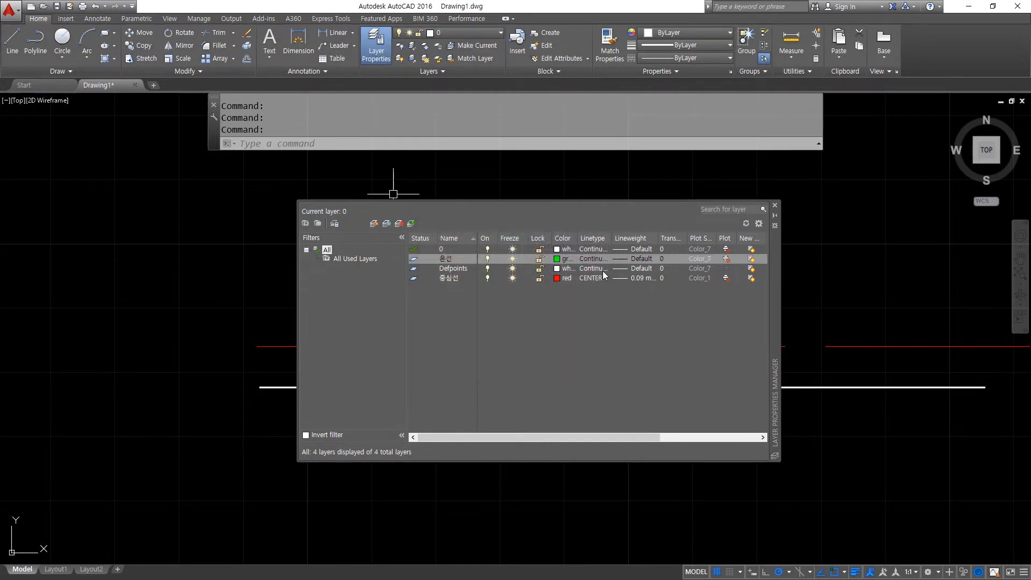
- Load the HIDDEN linetype from acadiso.lin and assign it to the 은선 layer
left_click(596, 262)
left_click(537, 352)
left_click(478, 320)
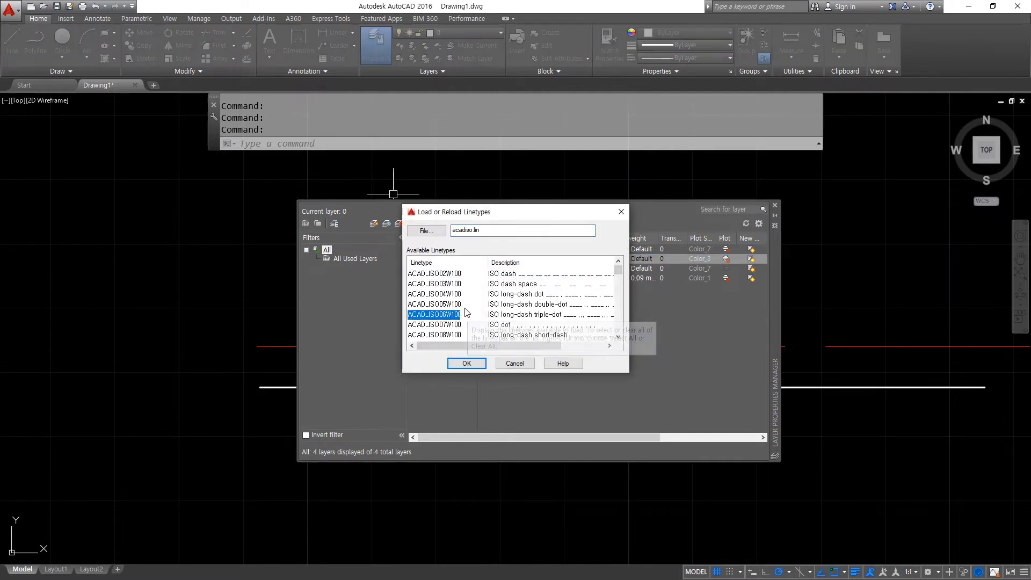
key("h")
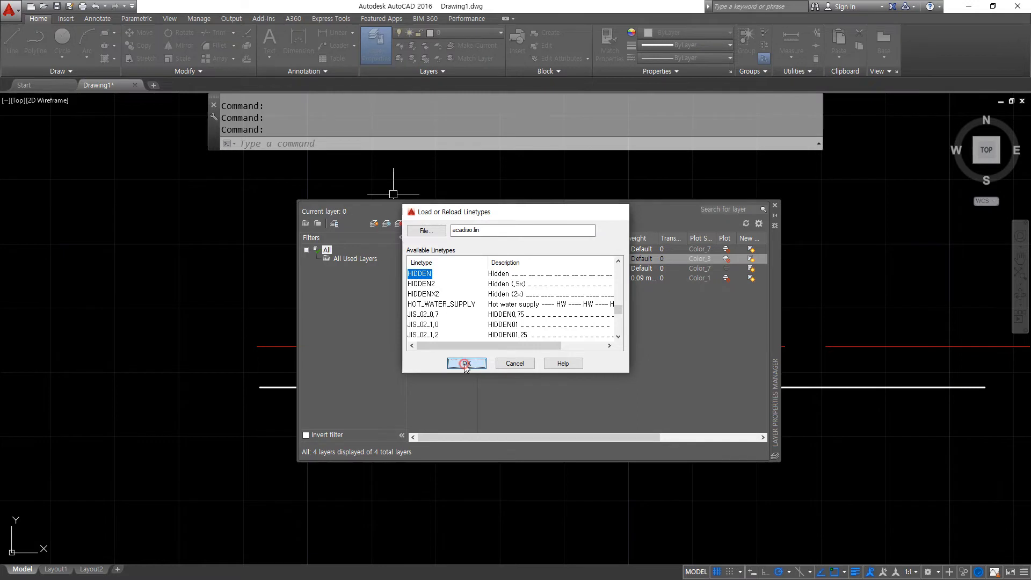
left_click(465, 363)
left_click(434, 287)
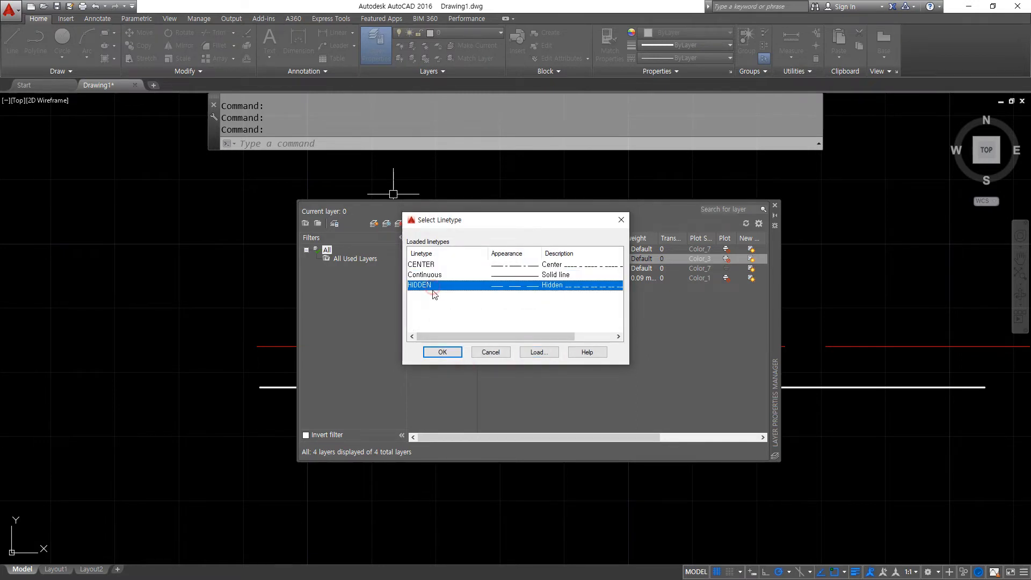
left_click(439, 351)
- Make 은선 the current layer and draw a horizontal line just above the red center line
double_click(413, 259)
left_click(775, 205)
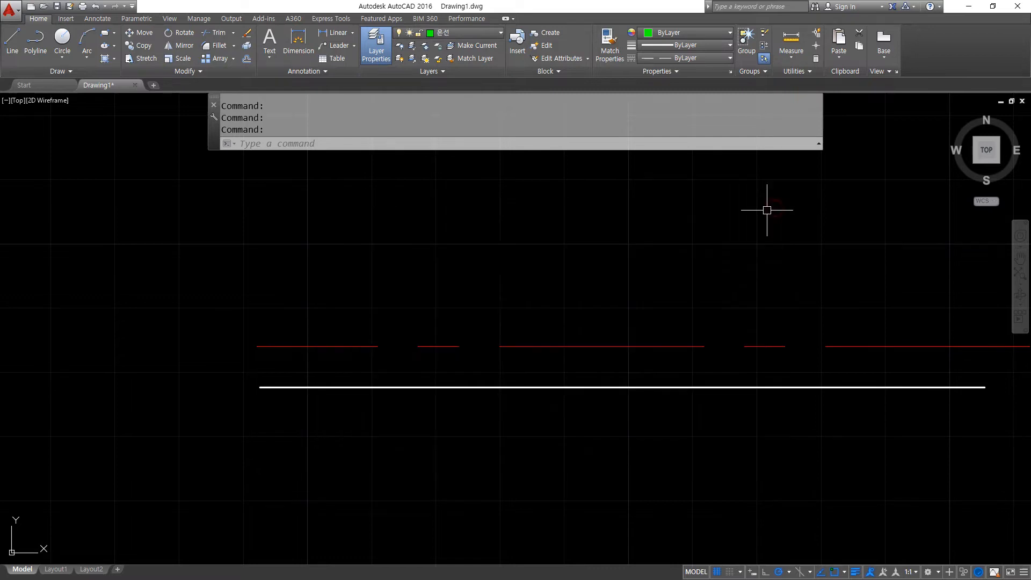
type("l")
key("Return")
left_click(259, 308)
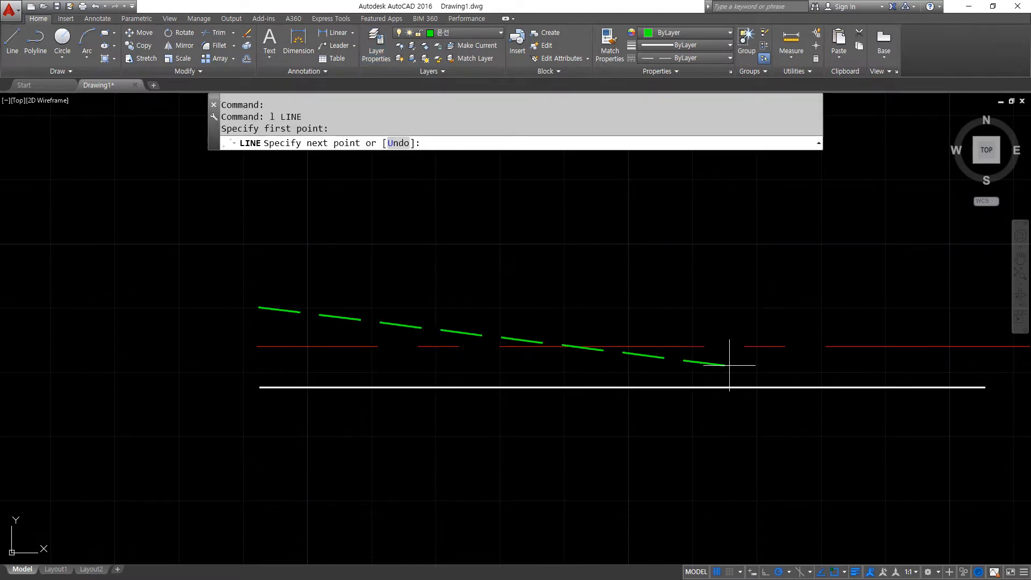
left_click(960, 307)
key("Escape")
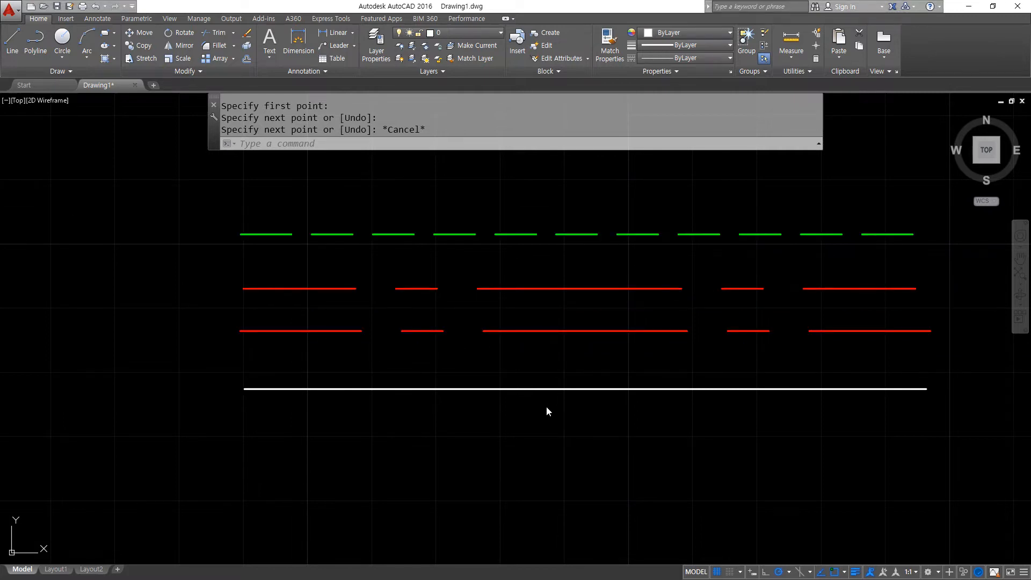
- Reassign the lower red center line, just above the white line, to the 은선 layer
mouse_move(556, 415)
left_mouse_down()
mouse_move(510, 426)
mouse_move(537, 201)
mouse_move(601, 388)
mouse_move(544, 430)
left_mouse_up()
left_click(534, 329)
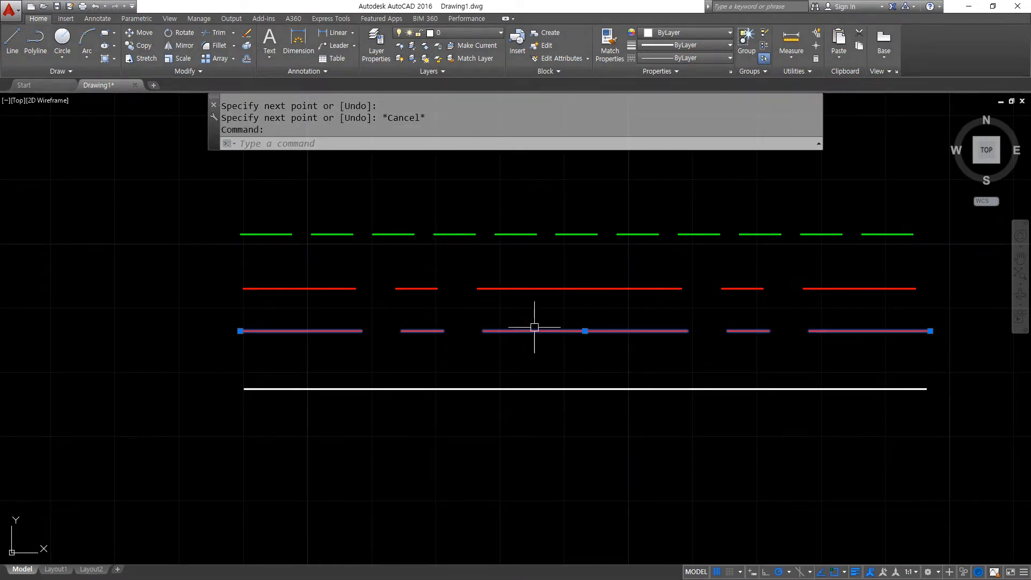
mouse_move(531, 352)
left_mouse_down()
mouse_move(545, 325)
mouse_move(512, 351)
mouse_move(541, 343)
mouse_move(522, 345)
left_mouse_up()
key("Escape")
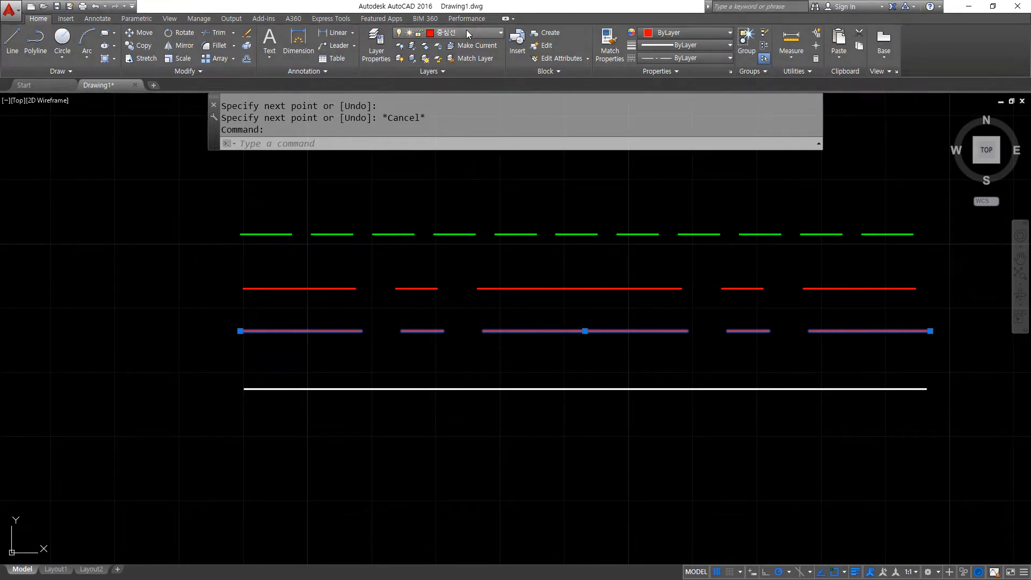
left_click(466, 30)
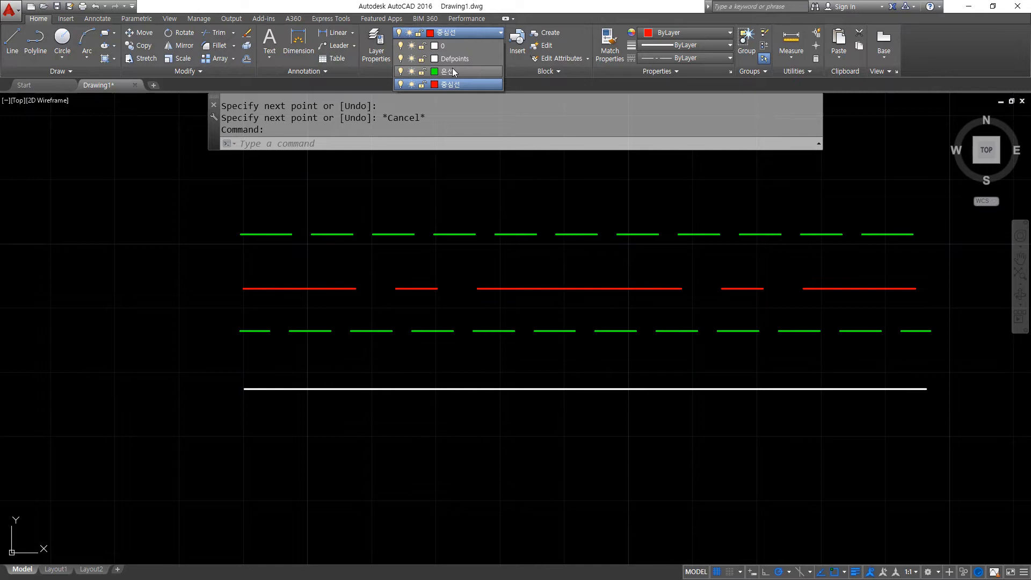
left_click(452, 70)
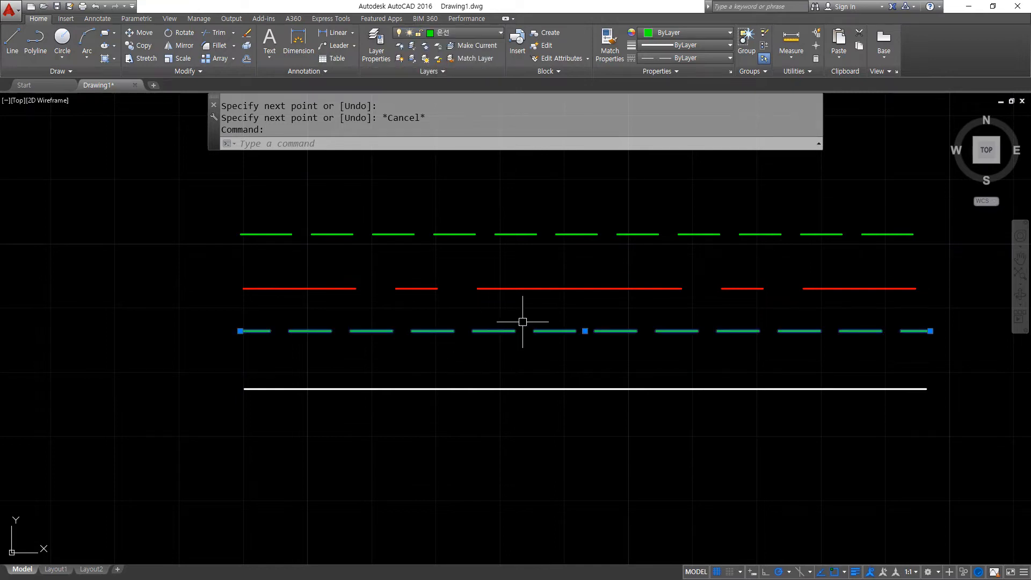
key("Escape")
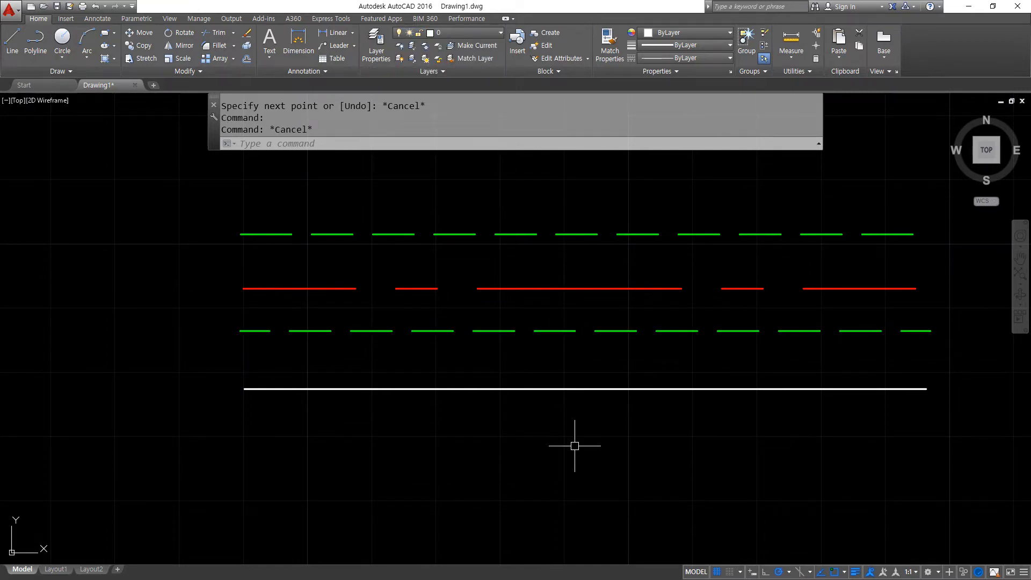
- Reassign the topmost green hidden line to the 중심선 layer through its object properties
left_click(598, 246)
left_click(568, 207)
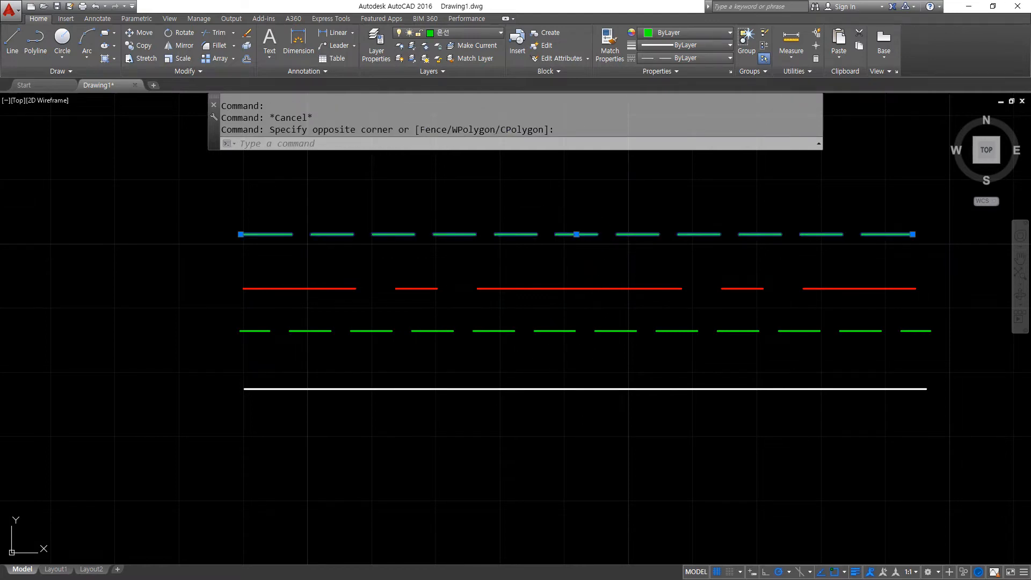
key("ctrl+1")
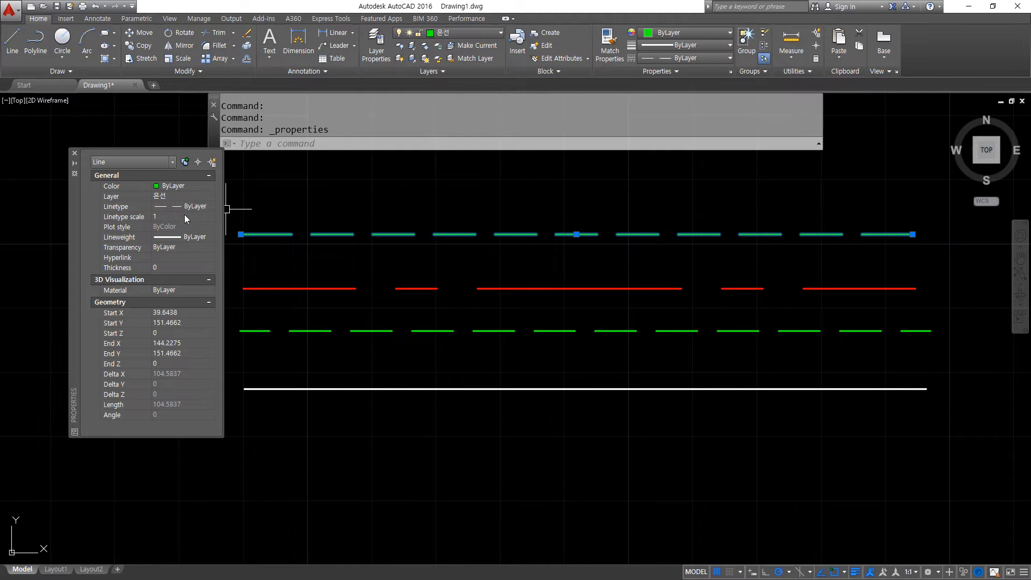
left_click(184, 198)
left_click(212, 199)
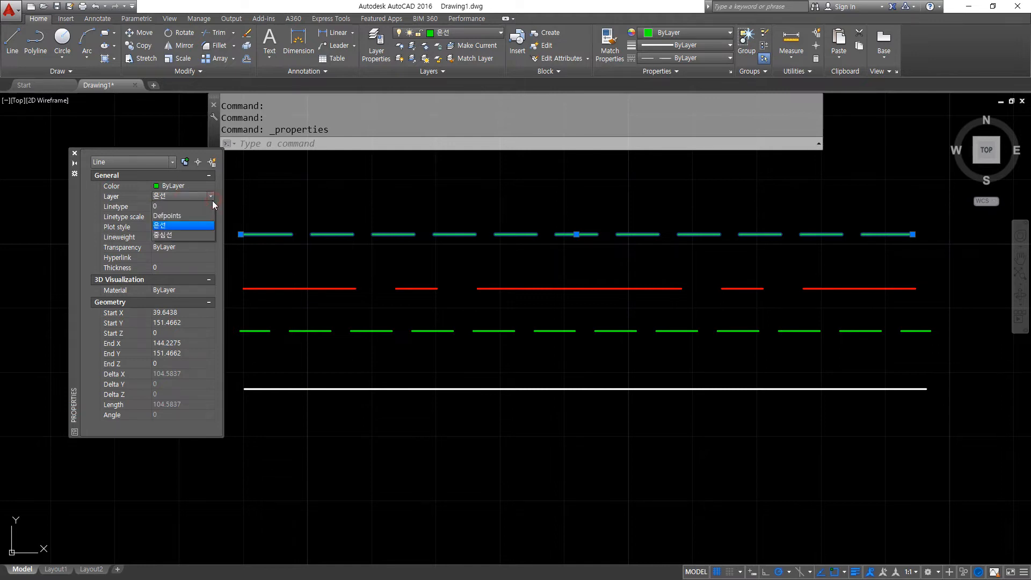
left_click(194, 237)
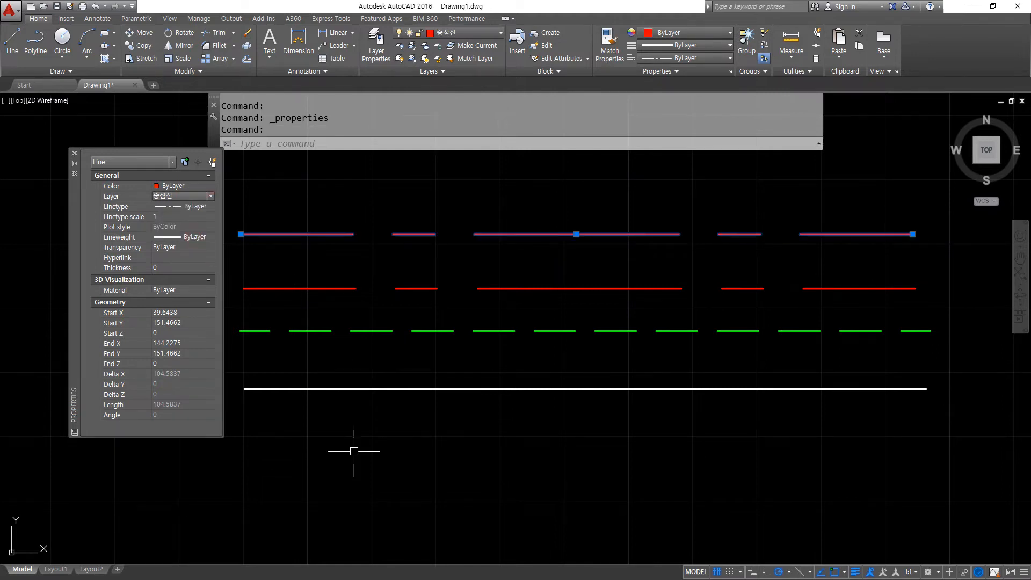
key("Escape")
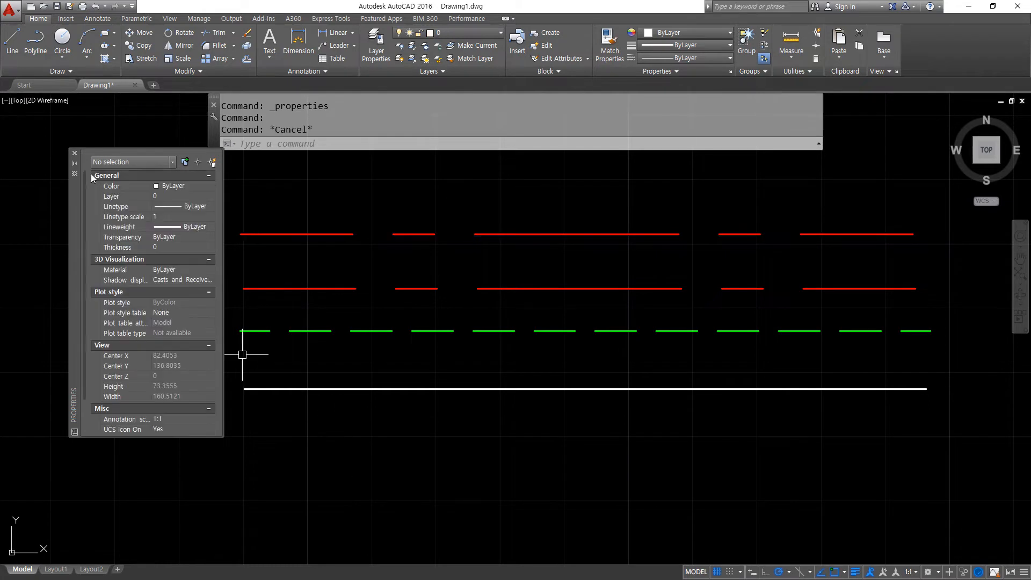
left_click(74, 153)
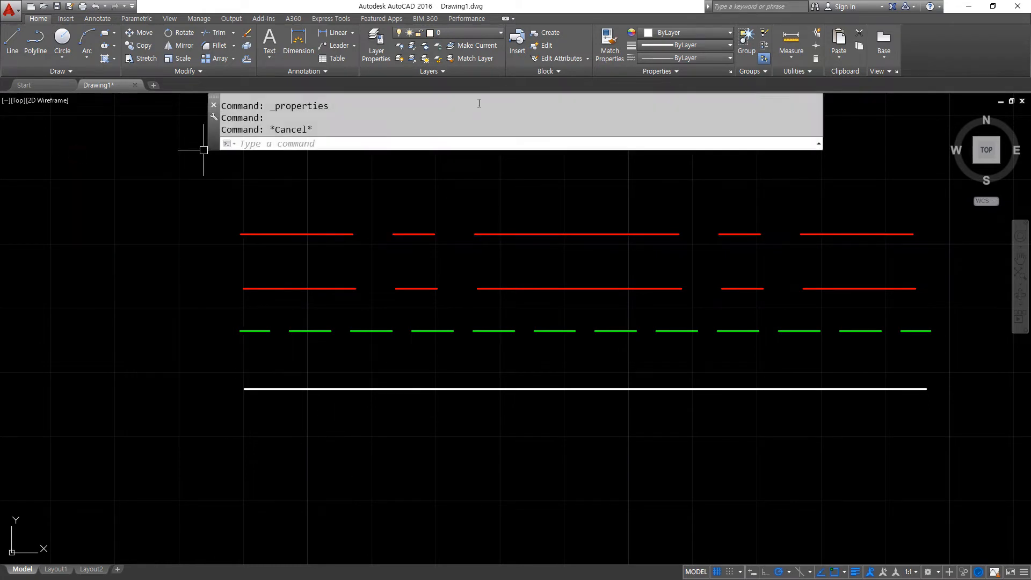
- Match the topmost red center line's properties to the green hidden line just above the white line, and check its layer
left_click(610, 44)
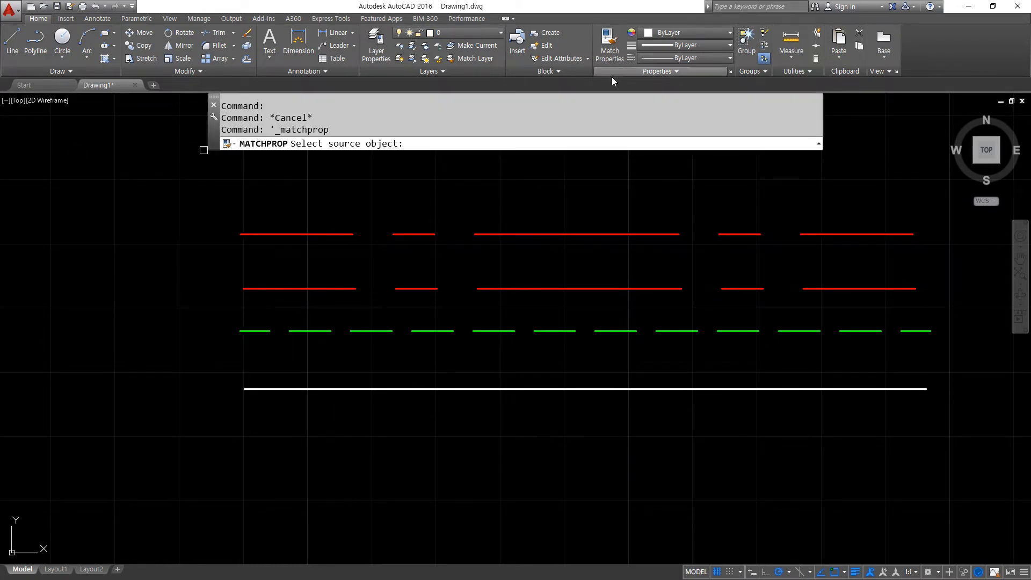
left_click(564, 330)
left_click(587, 233)
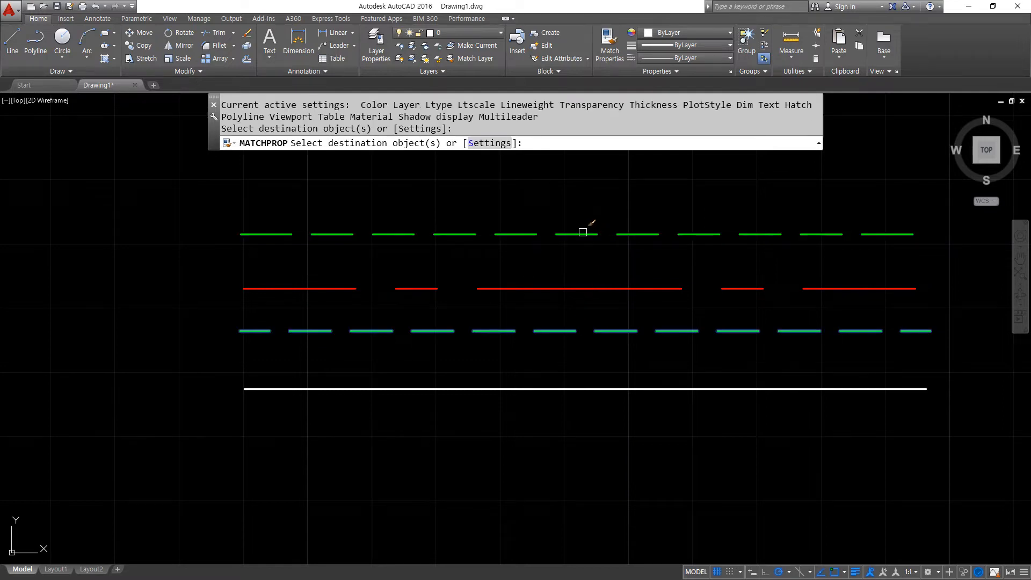
key("Escape")
left_click(567, 245)
left_click(552, 217)
key("Escape")
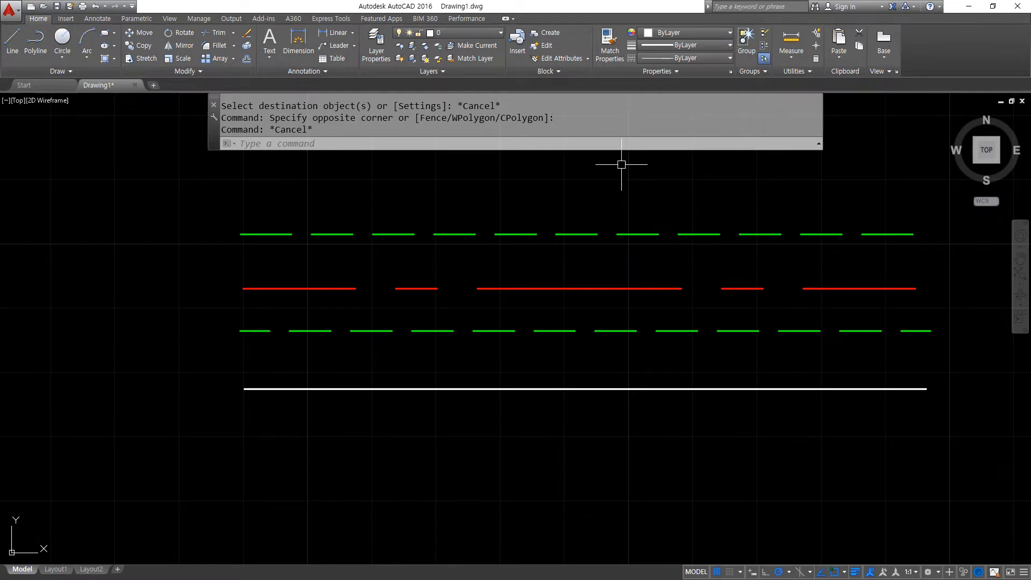
- Open the layer manager and examine the on, freeze and lock settings of the layers
mouse_move(459, 57)
left_mouse_down()
mouse_move(464, 9)
mouse_move(460, 57)
left_mouse_up()
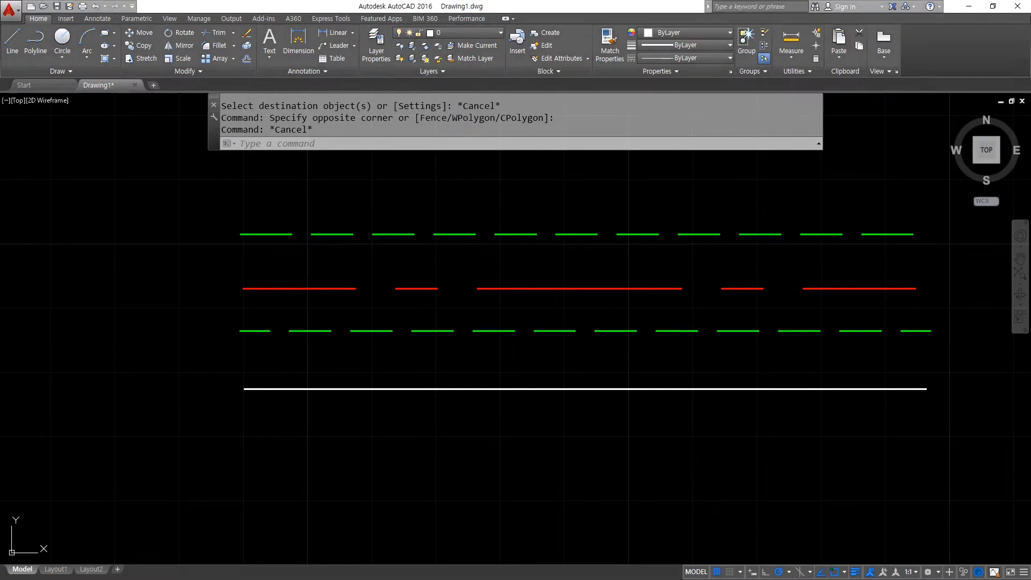
left_click(372, 43)
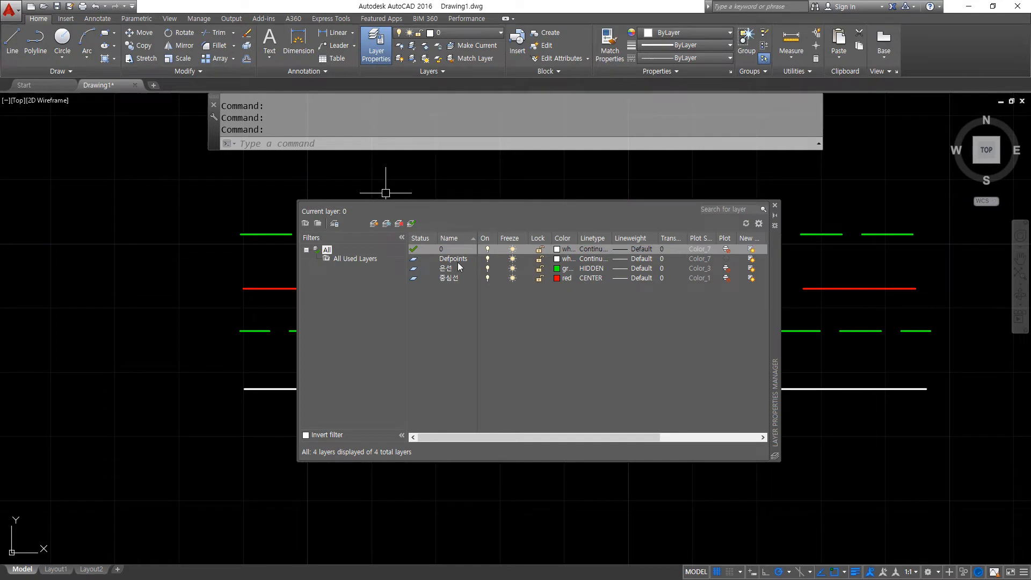
key("super+plus")
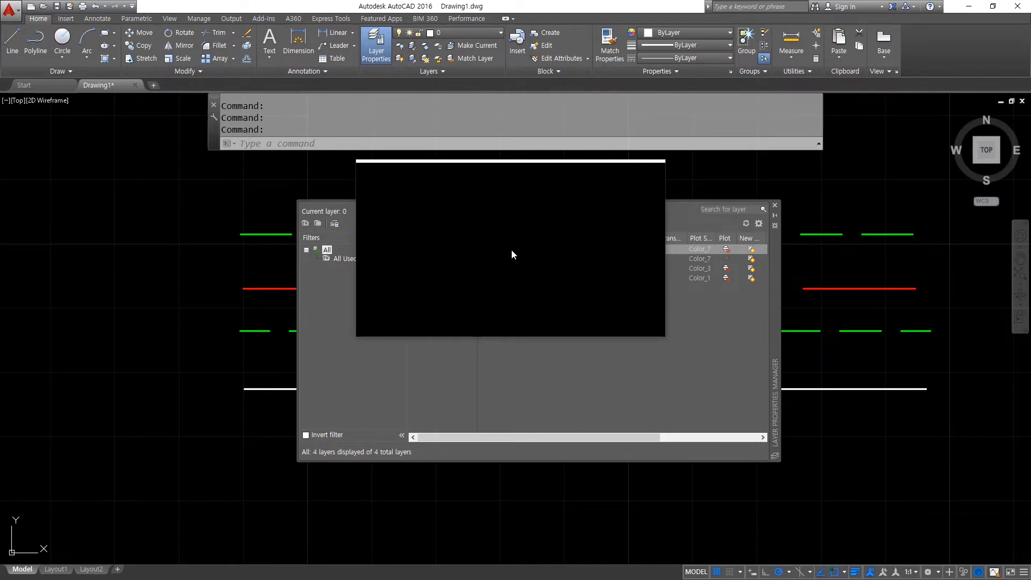
key("super+Escape")
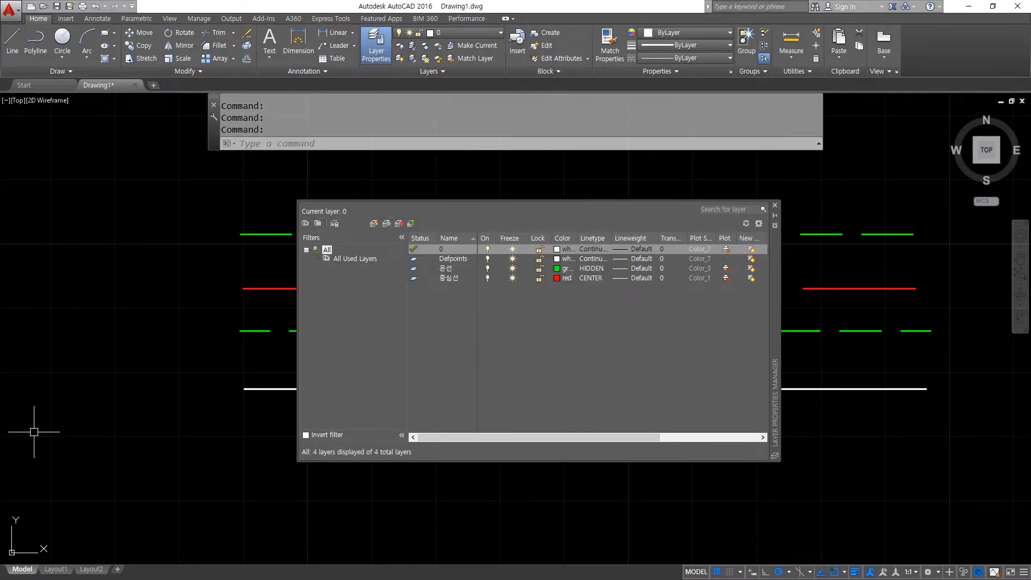
- Switch to the Notepad notes and add an indented Off/on heading below the LAyer line
key("alt+Tab")
left_click(440, 380)
key("Tab")
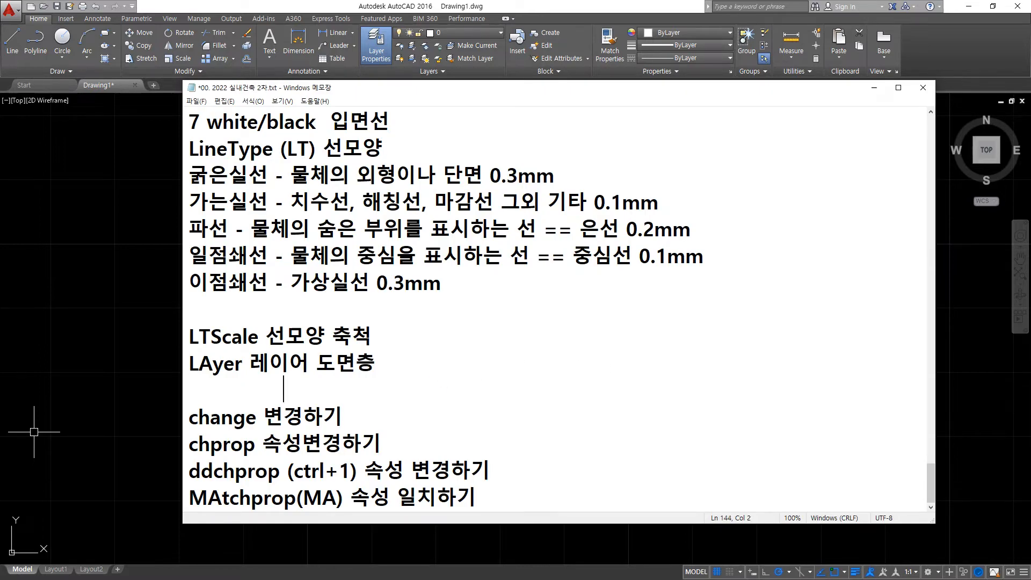
type("on")
key("BackSpace")
key("BackSpace")
type("F")
key("BackSpace")
type("Off/on")
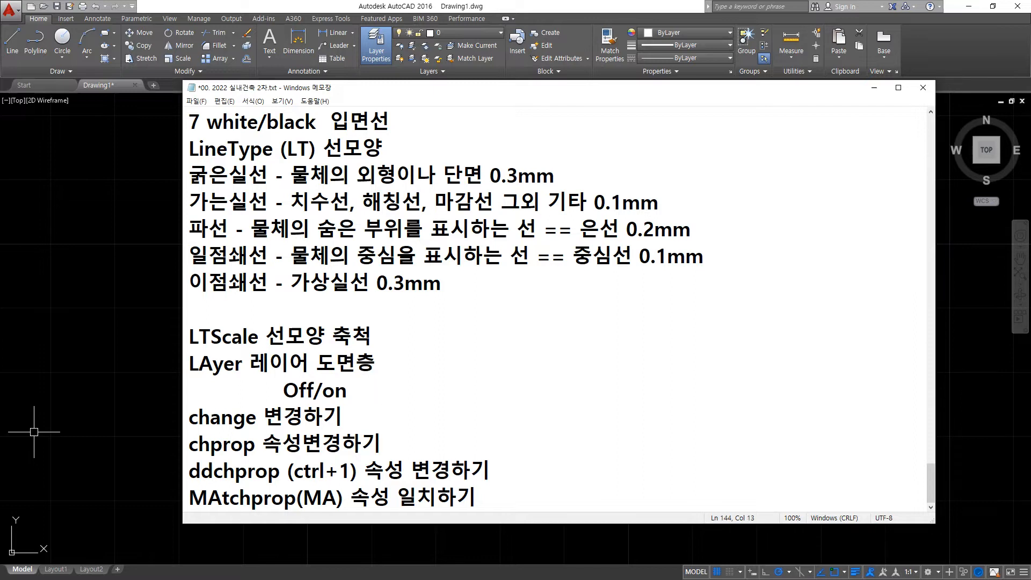
- Add the headings Freez/Thaw and Lcok/Unlock after Off/on, and start a new line below them
type("     Freez/Thaw     ")
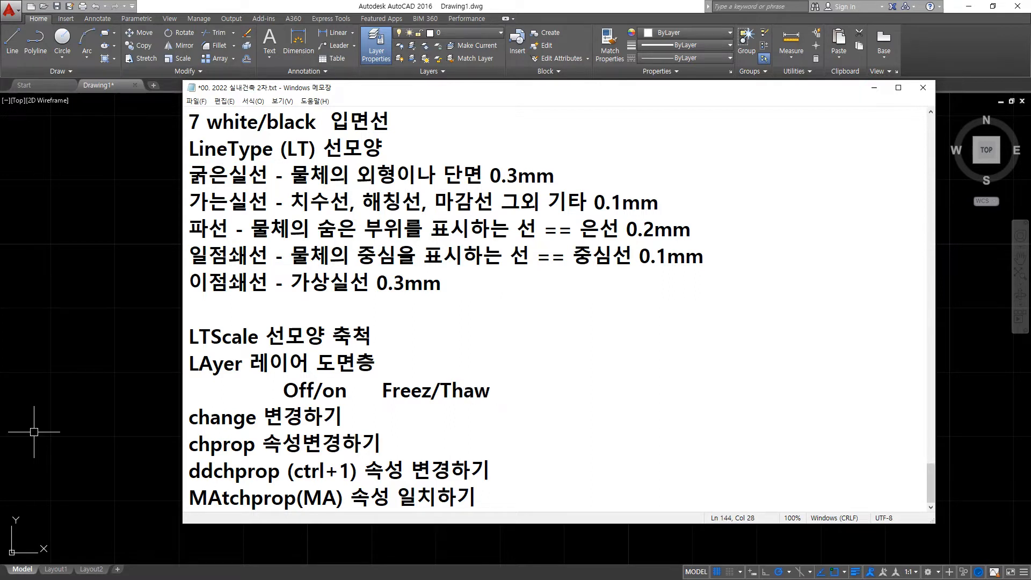
type("Lcok/Un")
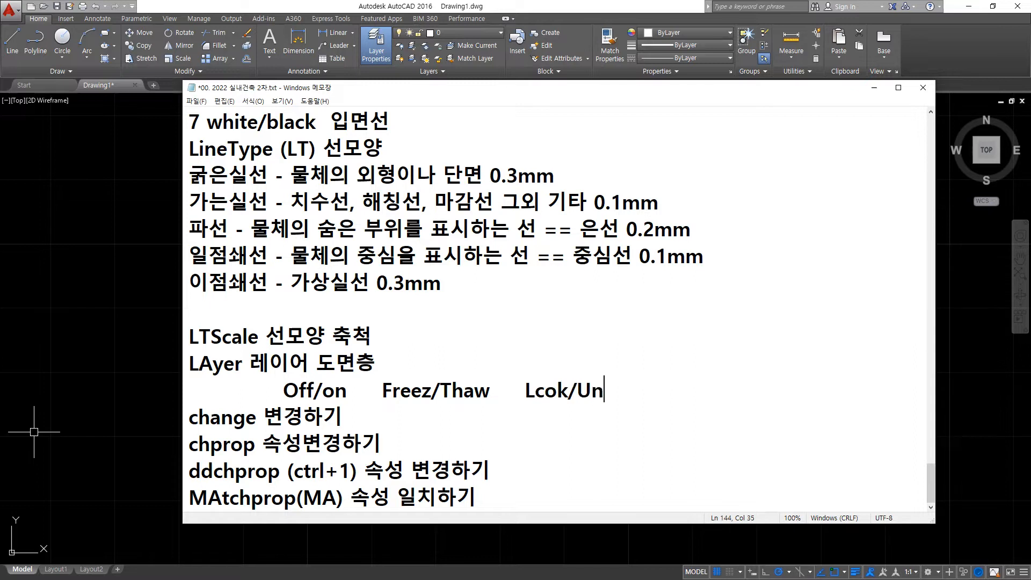
type("lock")
key("Return")
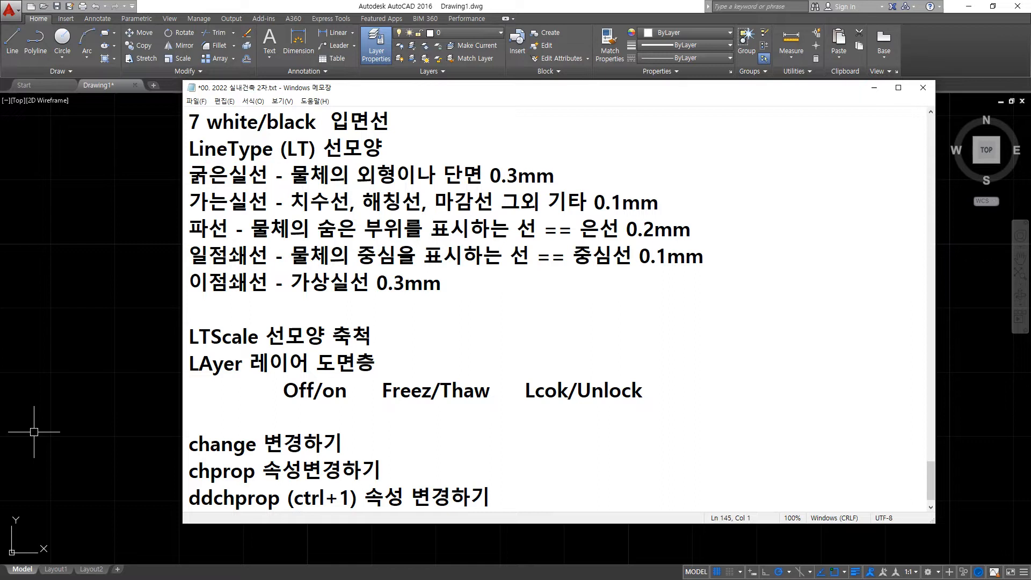
- Add the row labels 작업 and 가시성 on separate lines below the headings
type("작ㅓ")
key("BackSpace")
key("BackSpace")
key("BackSpace")
type("작ㅇㅓㅂ")
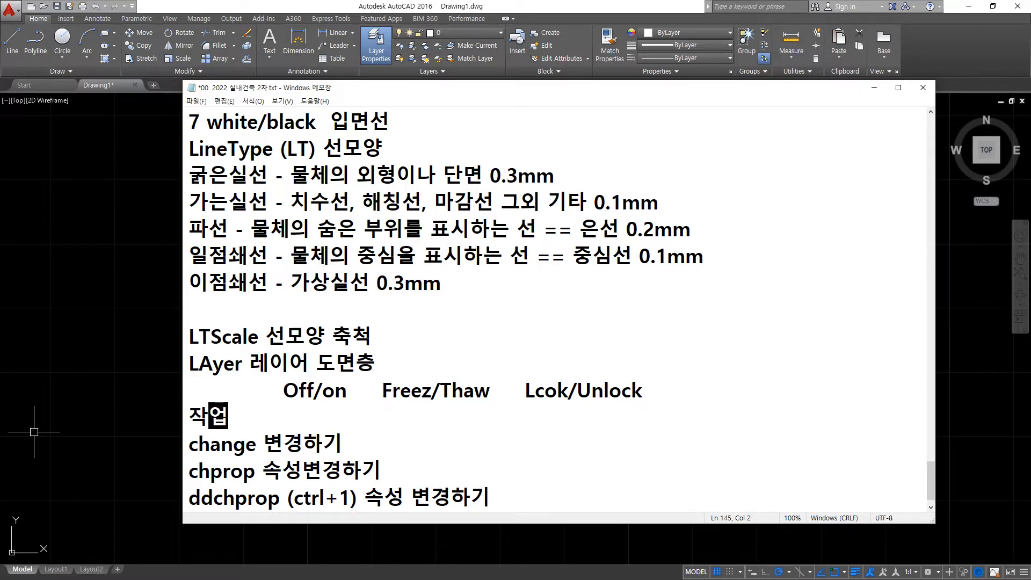
key("Return")
type("가시성")
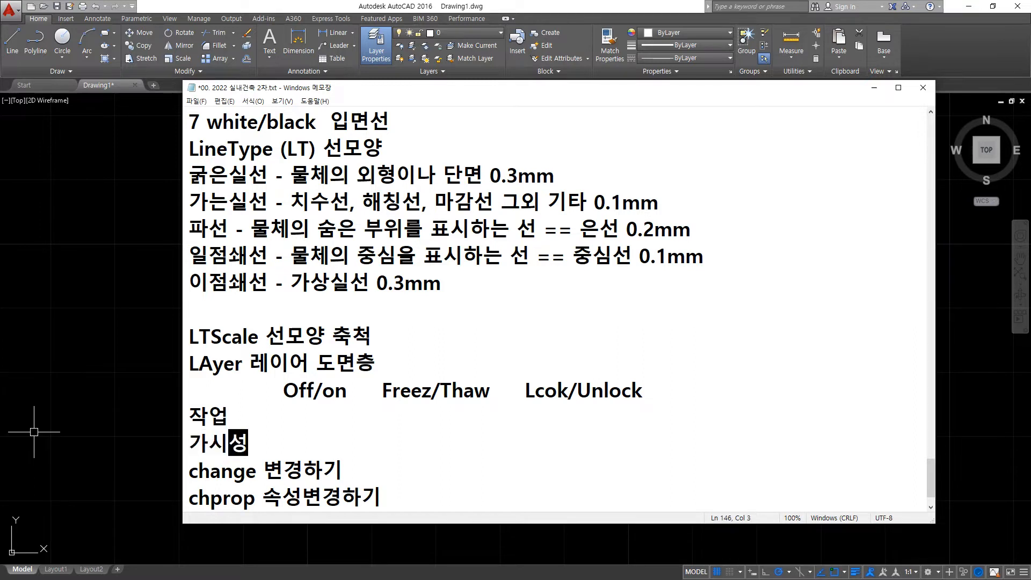
key("Return")
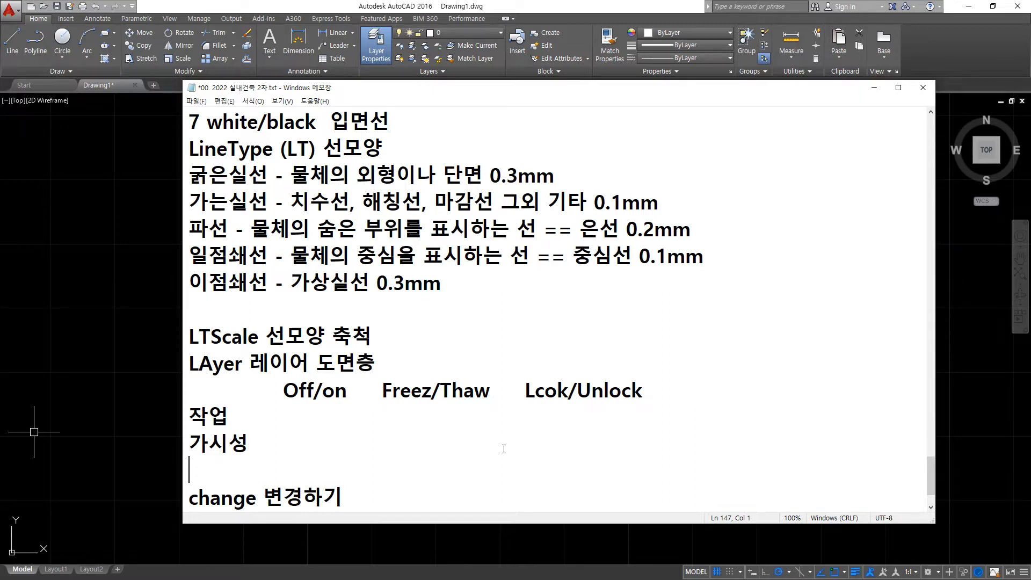
- Fill in the Off/on column with O for 작업 and X for 가시성, and the Freez/Thaw column with X for both
left_click(347, 453)
key("Tab")
type("O")
key("BackSpace")
type("X")
key("Up")
key("Tab")
type("O")
key("BackSpace")
key("Down")
type("X")
key("Up")
type("X")
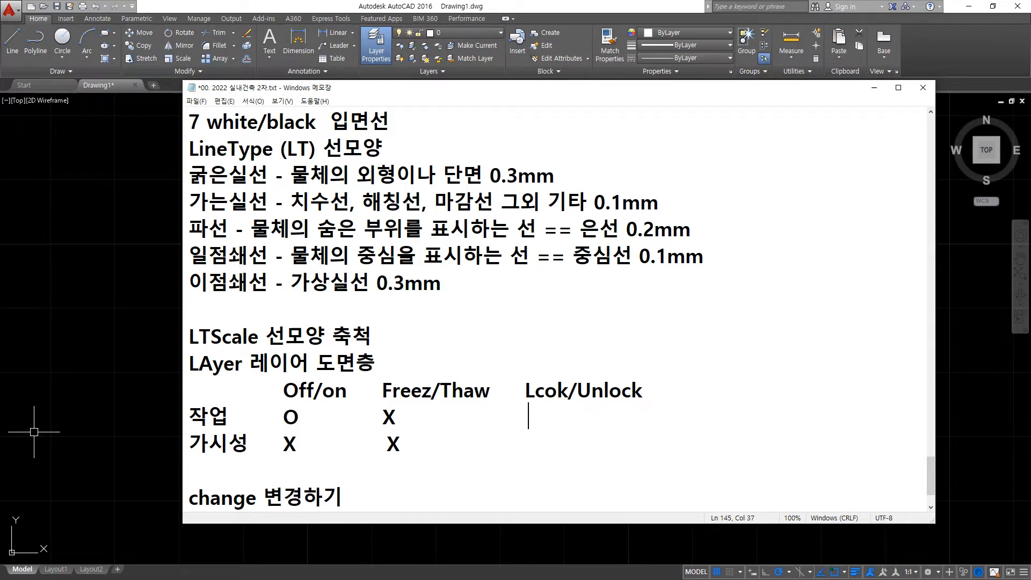
- Fill in the Lcok/Unlock column with X for 작업 and O for 가시성
type("X")
left_click(401, 444)
type("O")
- Switch back to AutoCAD, close the layer manager and erase all four horizontal lines
left_click(123, 225)
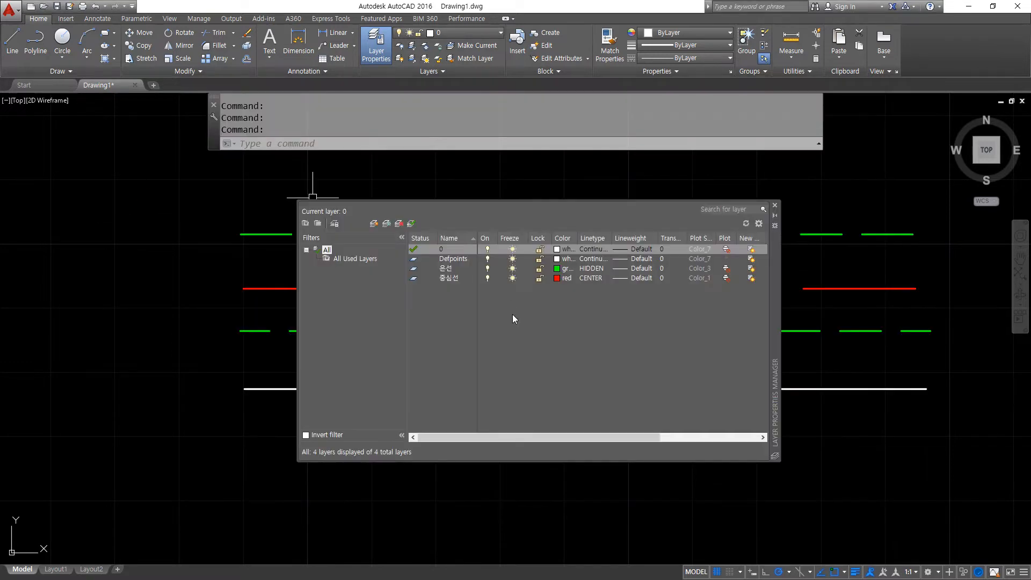
left_click(775, 205)
left_click(669, 441)
left_click(398, 175)
type("e")
key("Return")
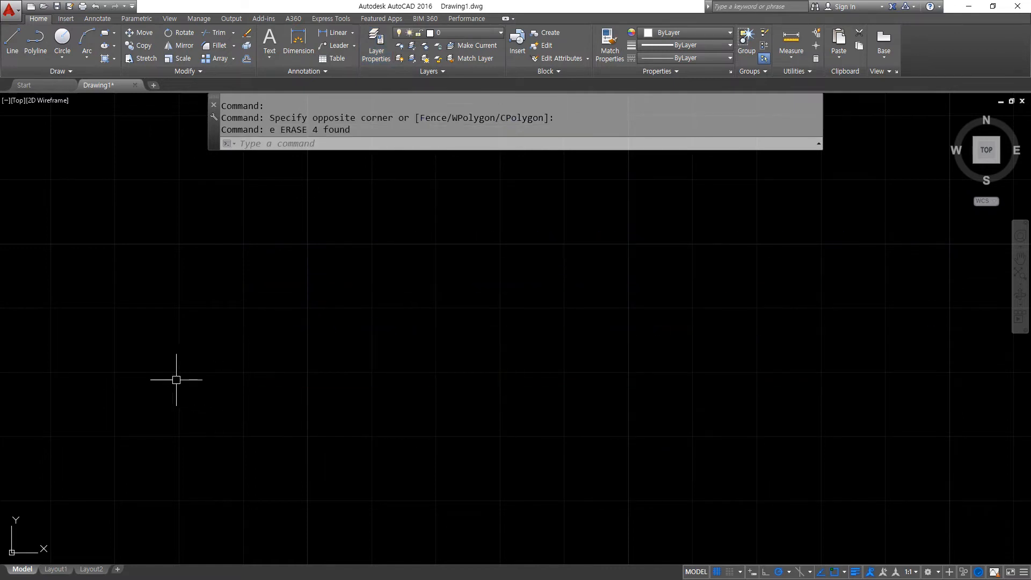
- Draw a horizontal line and a vertical line crossing it near its middle
type("l")
key("Return")
left_click(94, 344)
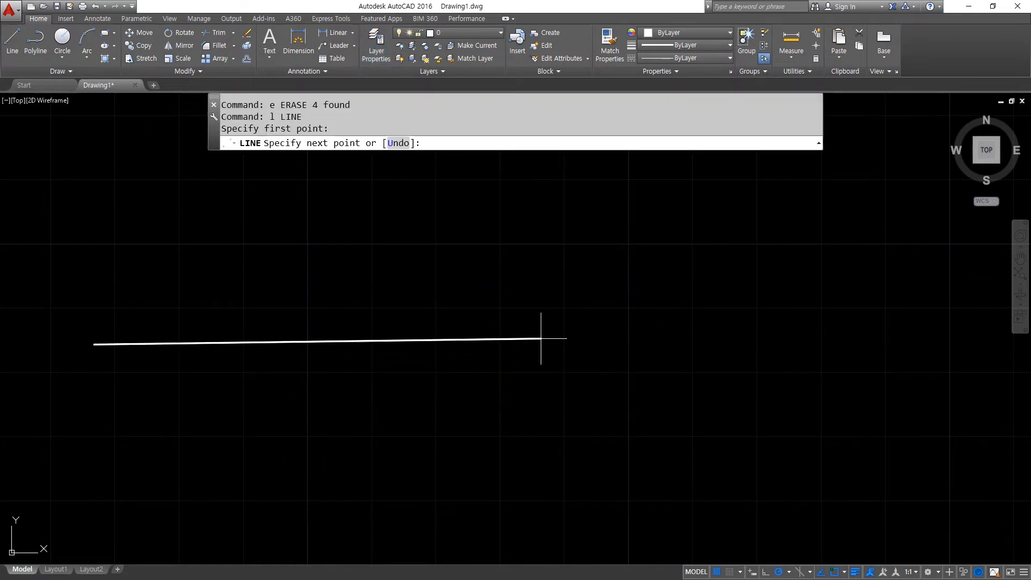
left_click(540, 344)
key("space")
key("space")
scroll(281, 193, "down", 1)
middle_click_drag(275, 258, 275, 284)
left_click(288, 168)
left_click(288, 476)
key("space")
- Draw a circle centered on the intersection of the two lines, slightly smaller than the cross
type("c")
key("space")
left_click(288, 313)
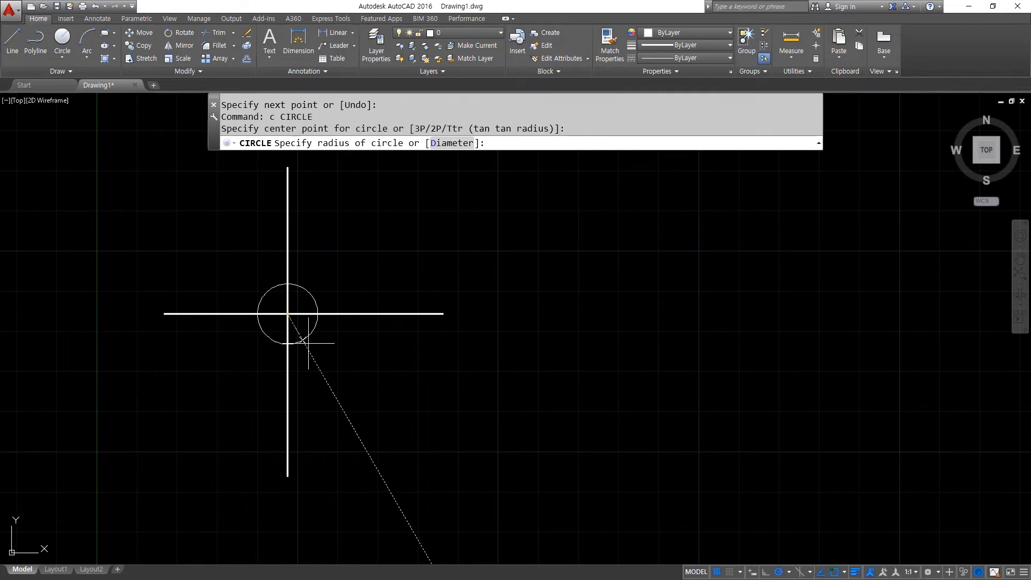
left_click(342, 394)
- Assign the two crossing lines to the 중심선 layer and clear the selection
left_click(315, 349)
left_click(259, 280)
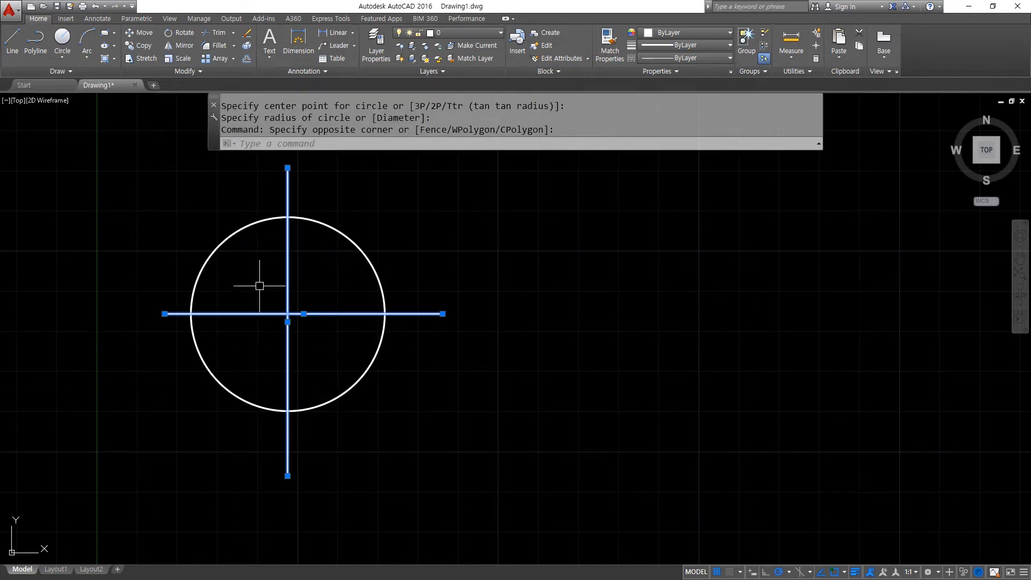
left_click(466, 19)
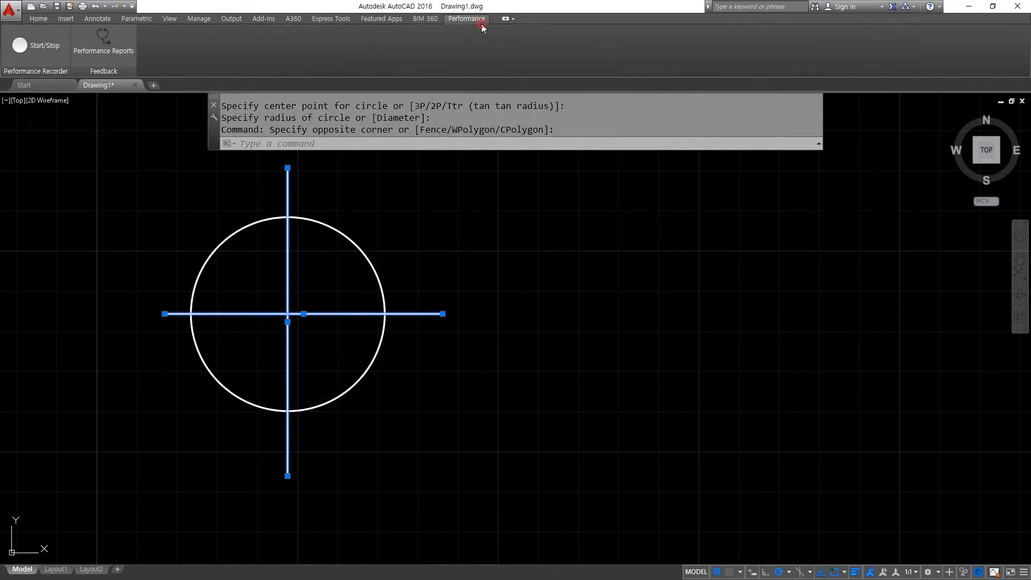
left_click(38, 18)
left_click(443, 37)
left_click(443, 86)
key("Escape")
- Assign the circle to the 은선 layer and clear the selection
left_click(379, 214)
left_click(308, 281)
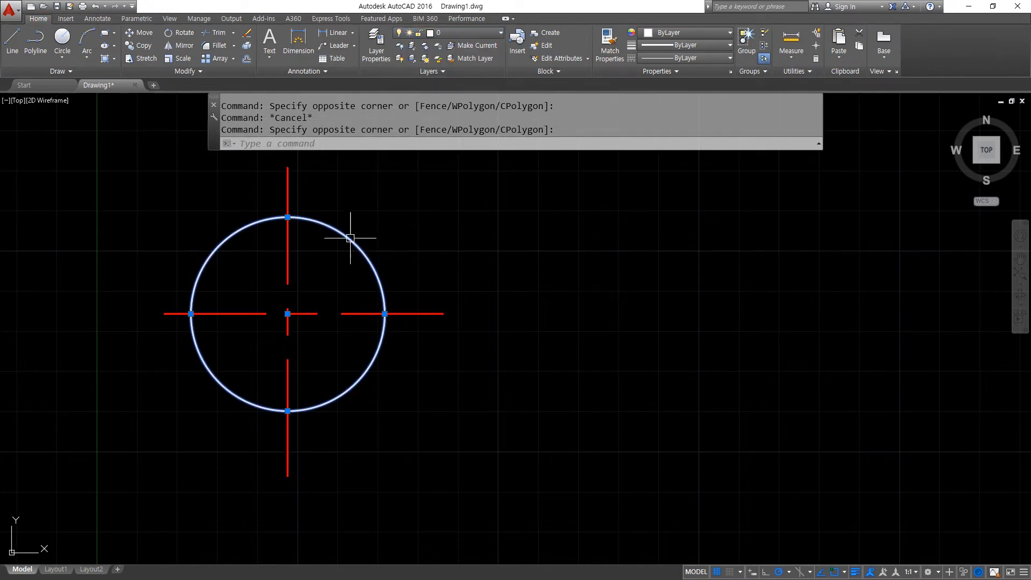
left_click(456, 33)
left_click(451, 75)
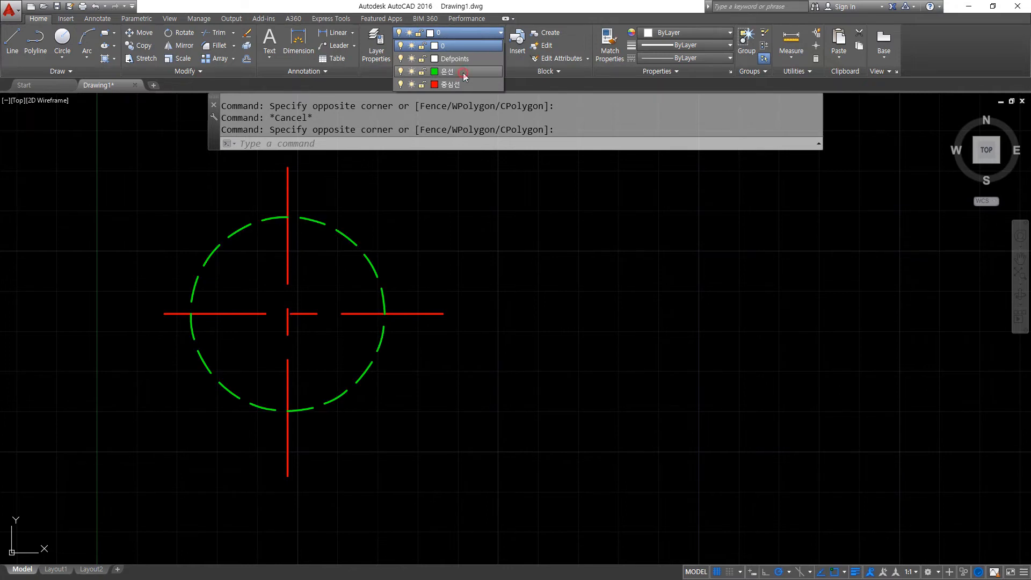
key("Escape")
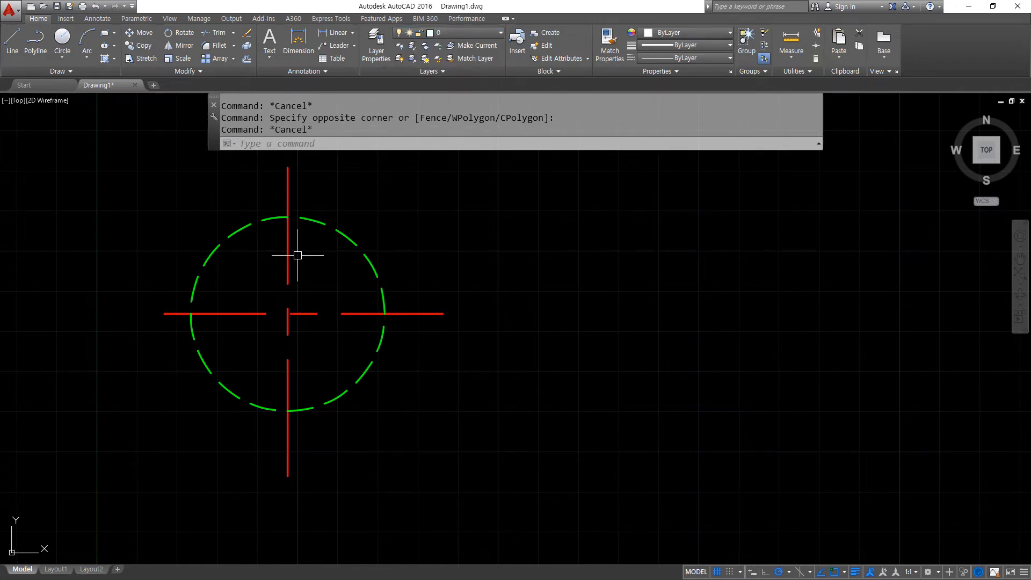
- Lock the 중심선 layer
left_click(473, 32)
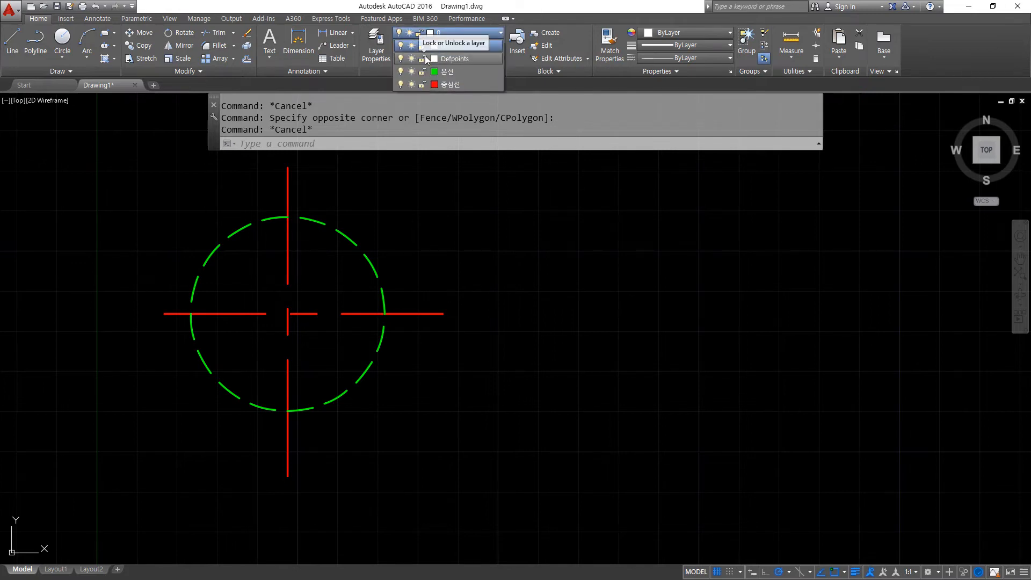
key("super+plus")
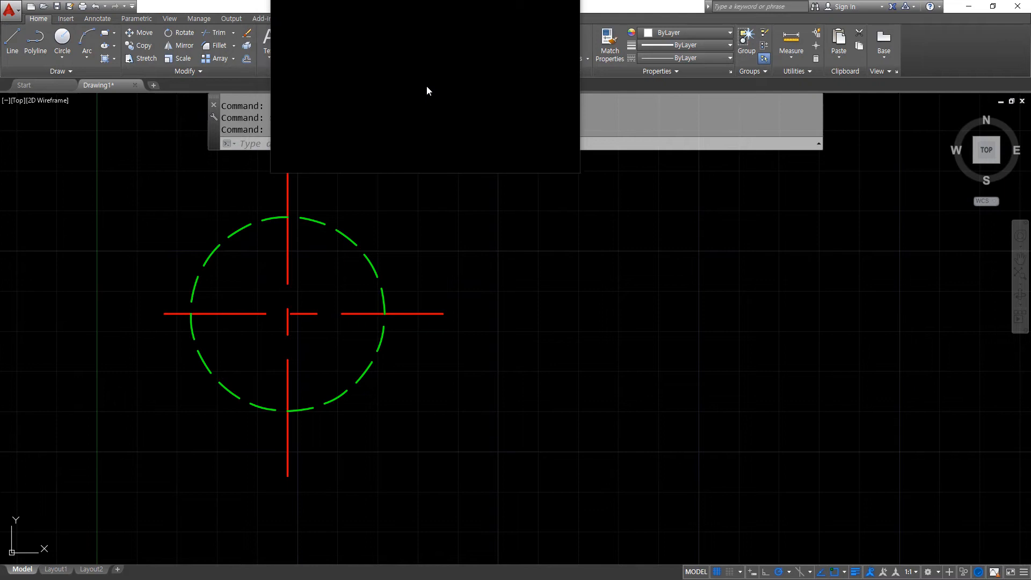
left_click(422, 86)
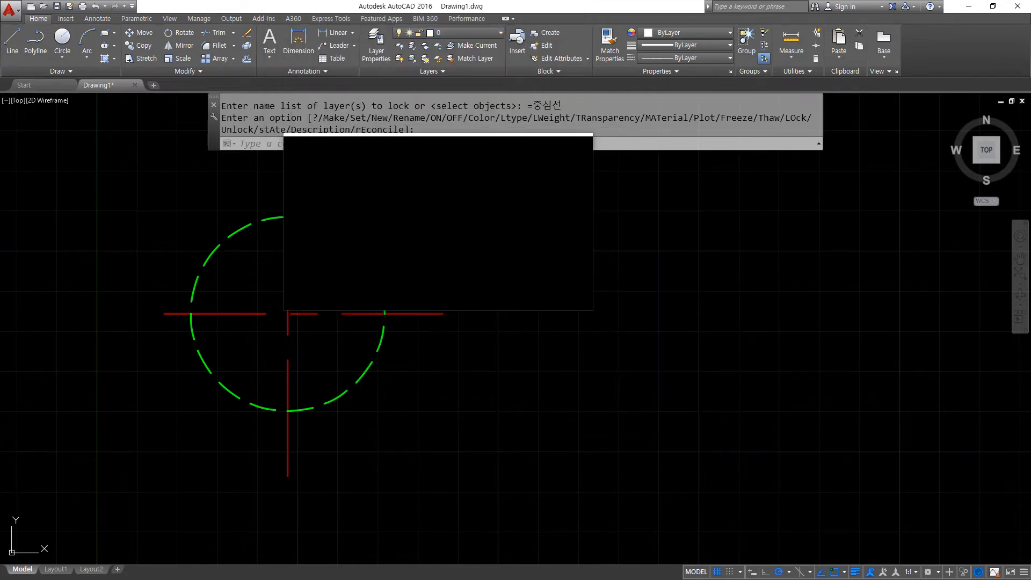
- Try to delete the two crossing lines on the locked 중심선 layer, then cancel the command
left_click(312, 324)
left_click(272, 284)
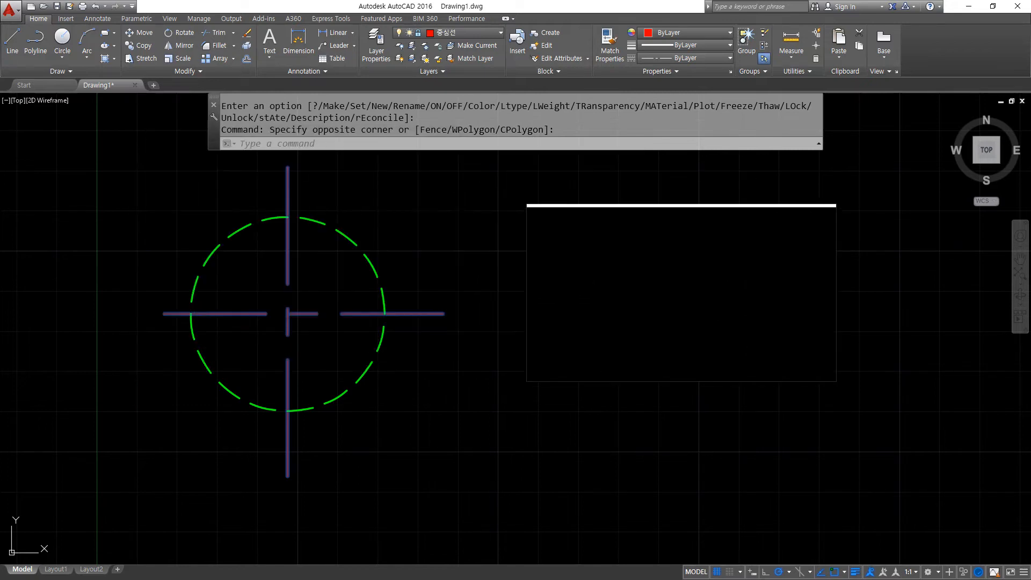
key("Delete")
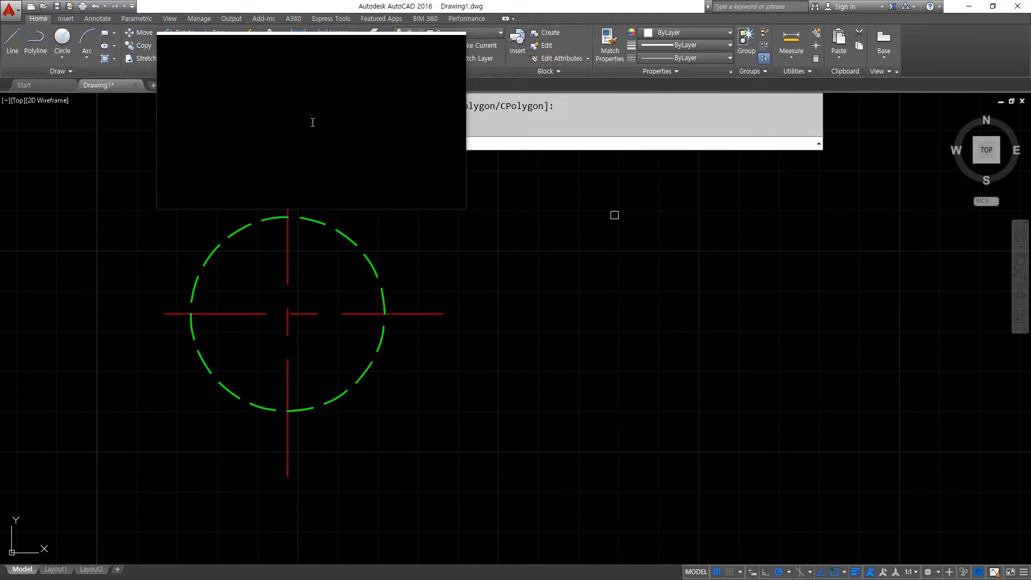
key("Escape")
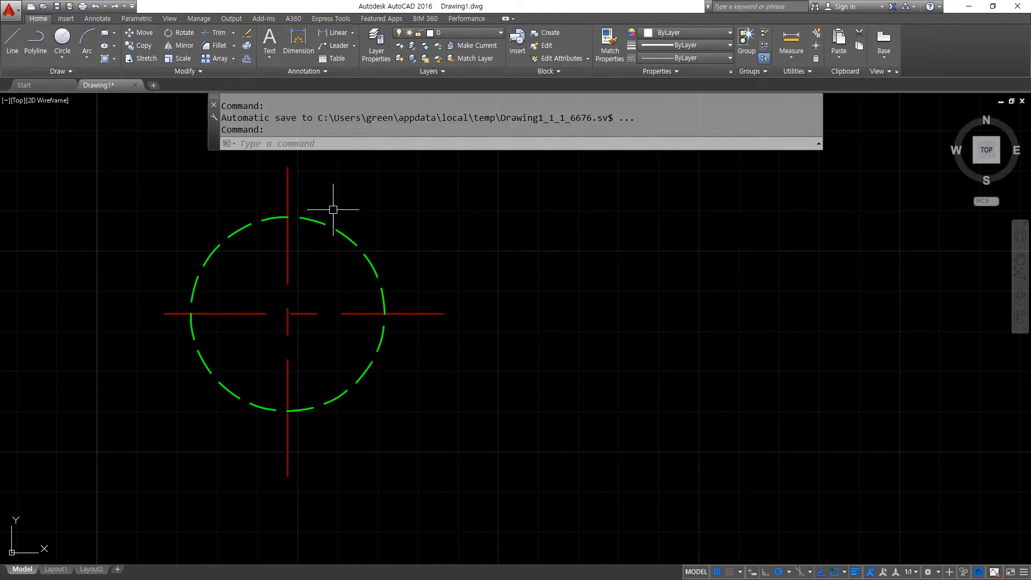
- Open the layer manager and unlock the 중심선 layer
type("LA")
key("Return")
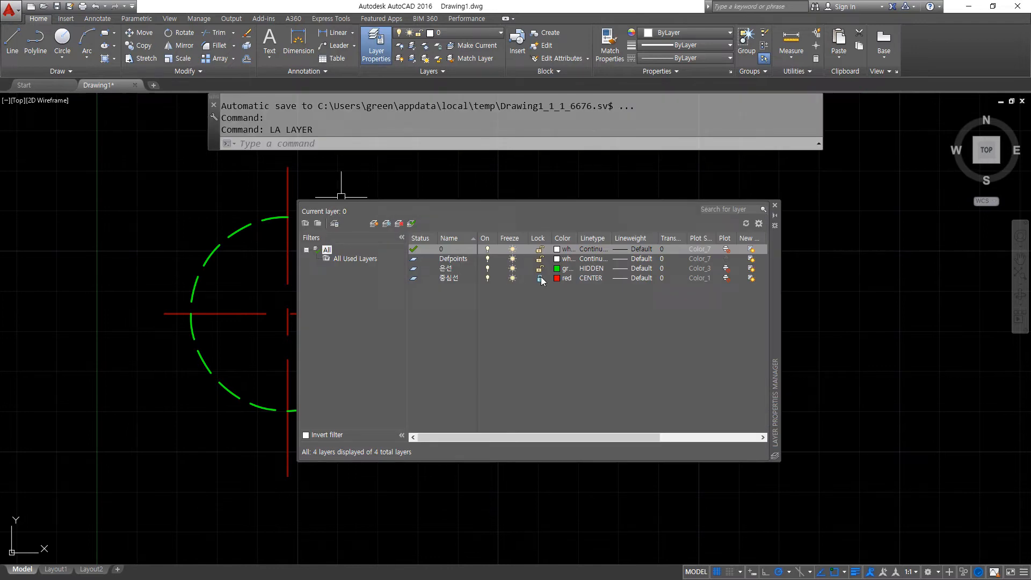
left_click(540, 278)
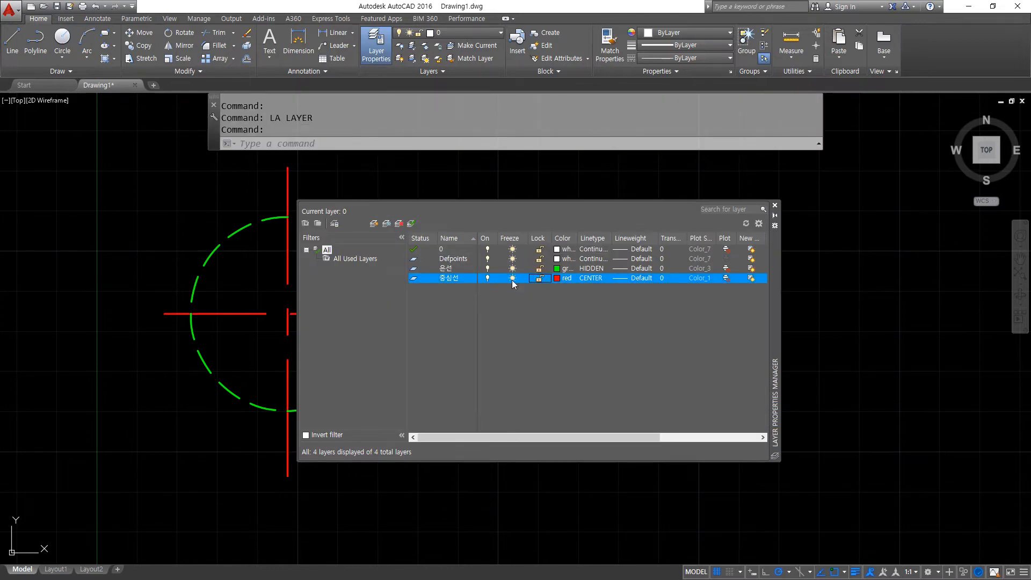
- Turn off the 중심선 layer and move the layer manager clear of the dashed circle
mouse_move(485, 293)
left_mouse_down()
mouse_move(490, 229)
mouse_move(510, 286)
mouse_move(484, 293)
left_mouse_up()
key("Escape")
left_click(488, 279)
left_click_drag(779, 290, 914, 294)
key("ctrl+2")
mouse_move(334, 459)
left_mouse_down()
mouse_move(134, 220)
mouse_move(431, 438)
mouse_move(264, 456)
left_mouse_up()
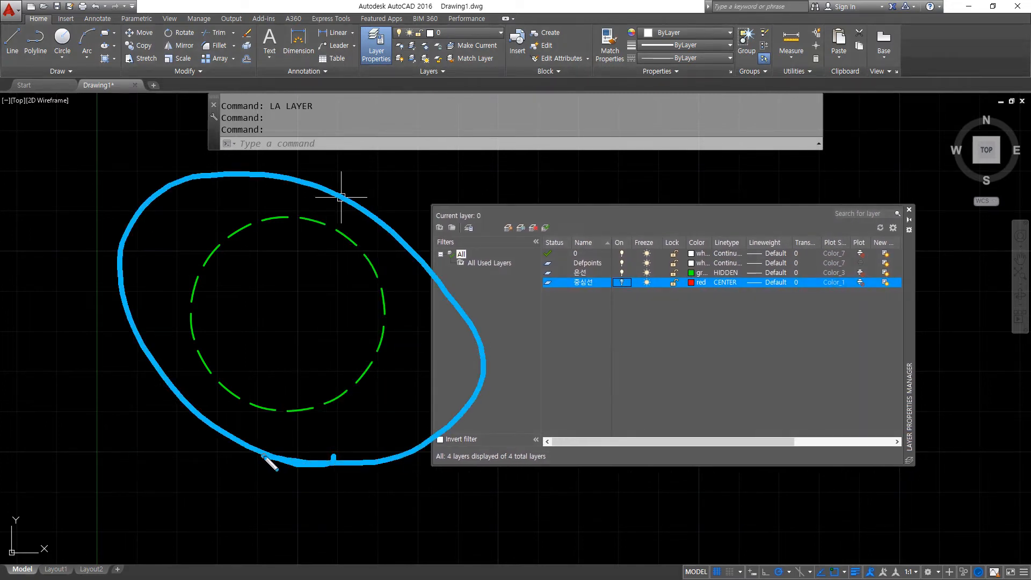
key("Escape")
- Turn the 중심선 layer back on
left_click(622, 282)
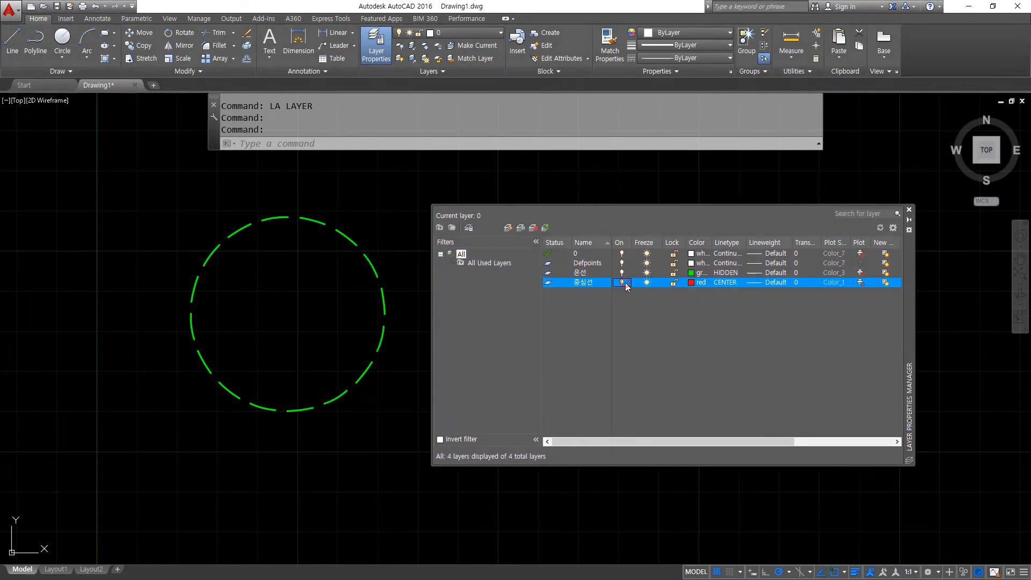
key("ctrl+2")
mouse_move(313, 429)
left_mouse_down()
mouse_move(188, 345)
mouse_move(337, 384)
left_mouse_up()
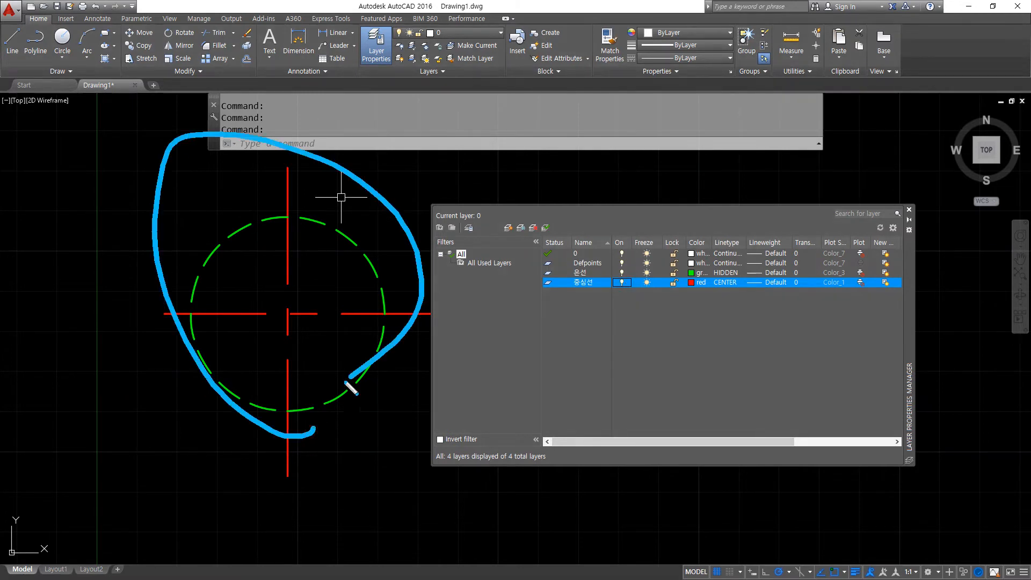
key("Escape")
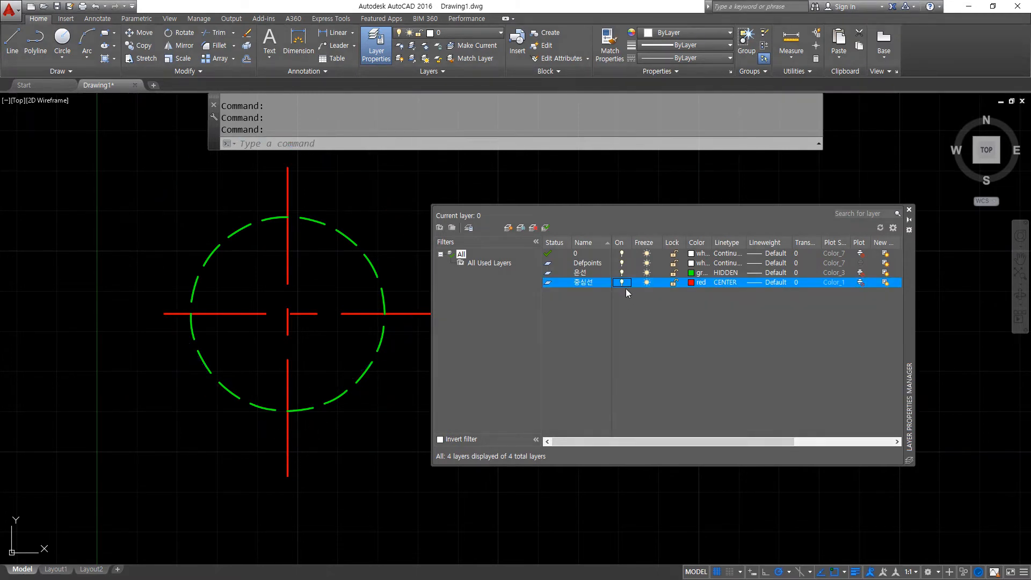
- Make 중심선 the current layer and turn it off, accepting that the current layer is hidden
double_click(547, 282)
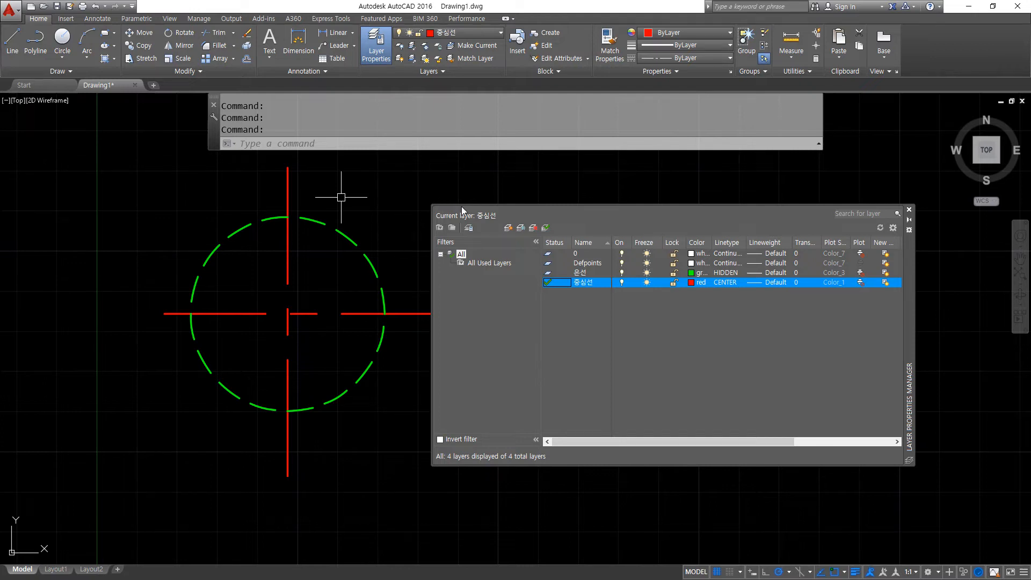
left_click(622, 283)
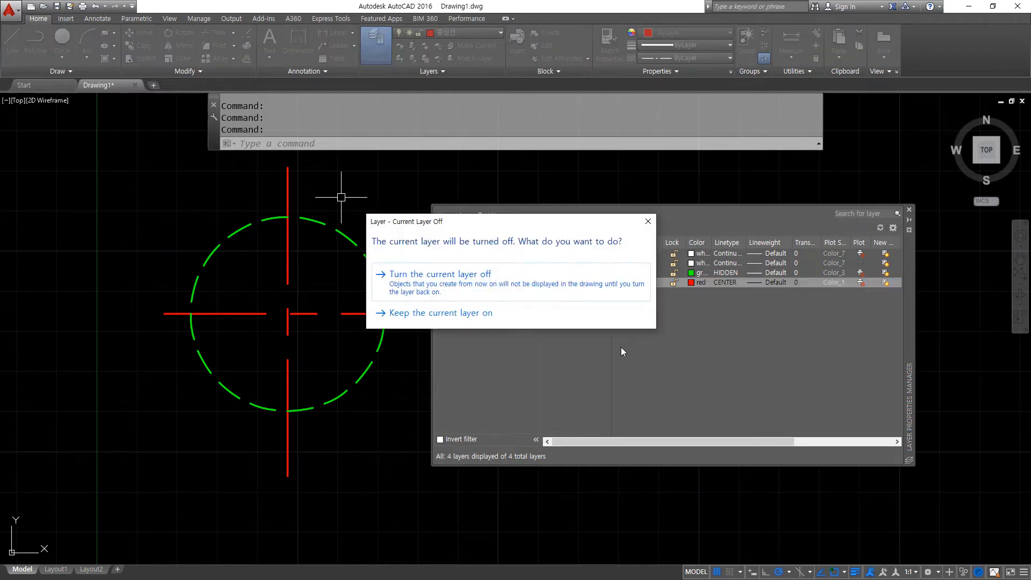
left_click(454, 271)
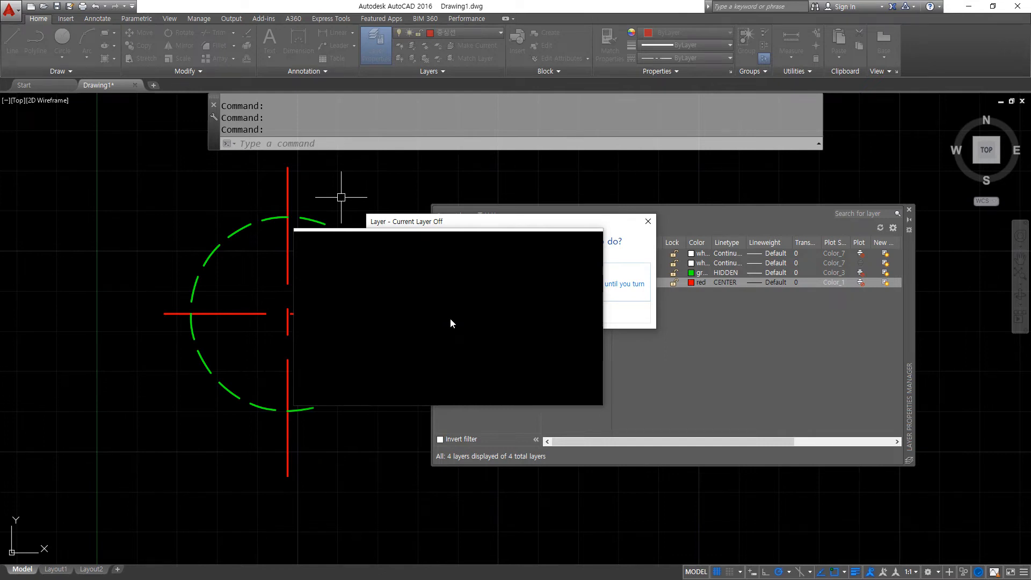
left_click(437, 279)
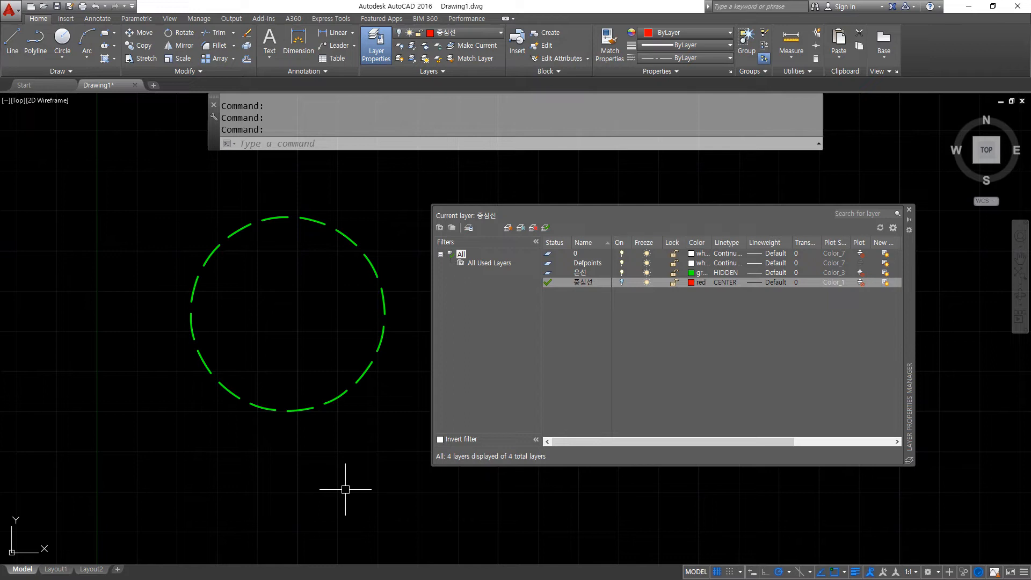
- Draw seven overlapping circles beside the dashed green circle on the turned-off 중심선 layer
type("c")
key("Return")
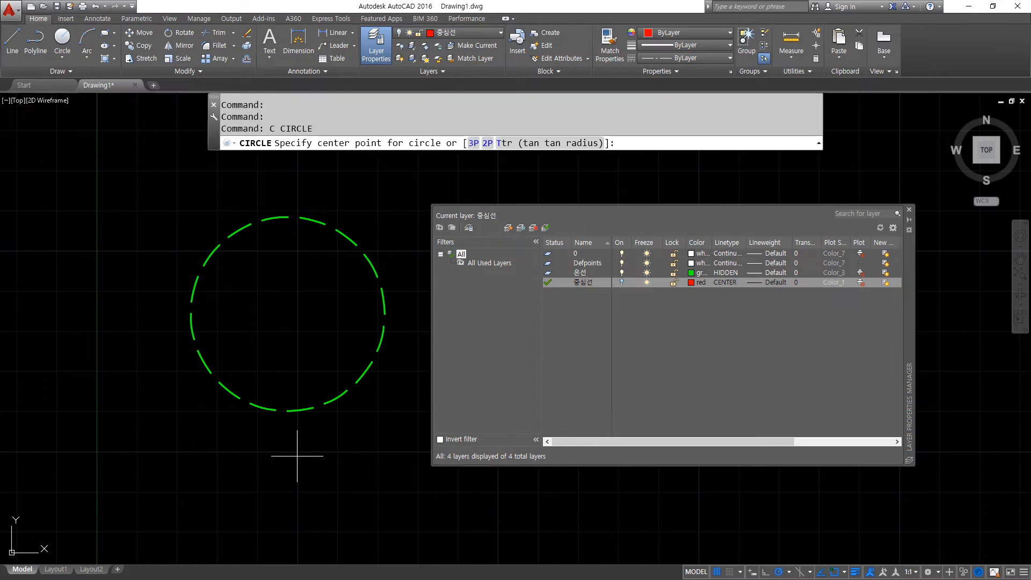
left_click(146, 305)
left_click(145, 209)
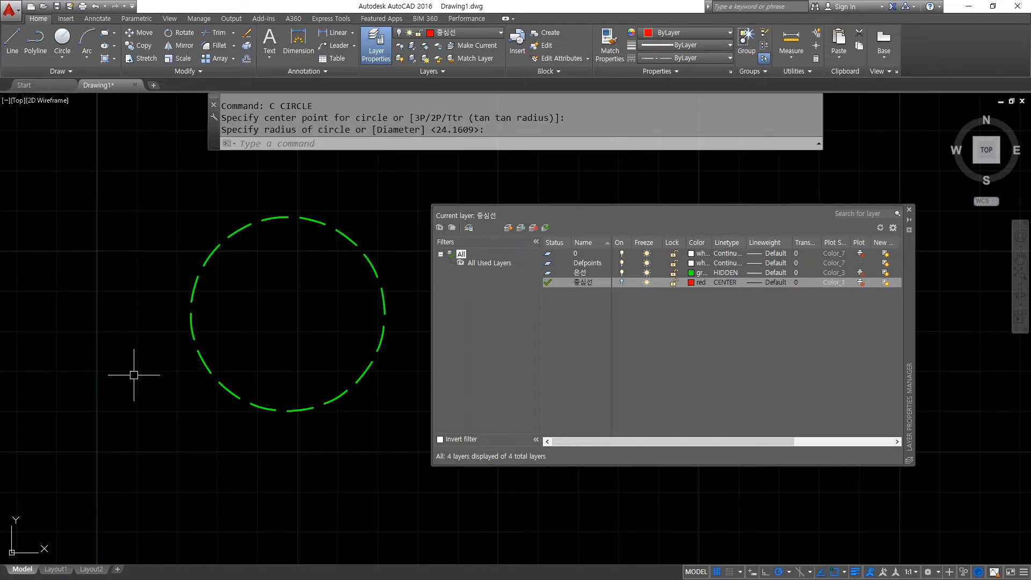
key("Return")
left_click(140, 354)
left_click(145, 237)
key("Return")
left_click(134, 317)
left_click(138, 222)
key("Return")
left_click(132, 277)
left_click(133, 210)
key("Return")
left_click(143, 292)
left_click(137, 212)
key("Return")
left_click(135, 308)
left_click(139, 219)
key("Return")
left_click(140, 270)
left_click(136, 192)
- Draw a zigzag of four connected line segments across the area of the hidden circles
type("l")
key("Return")
left_click(178, 246)
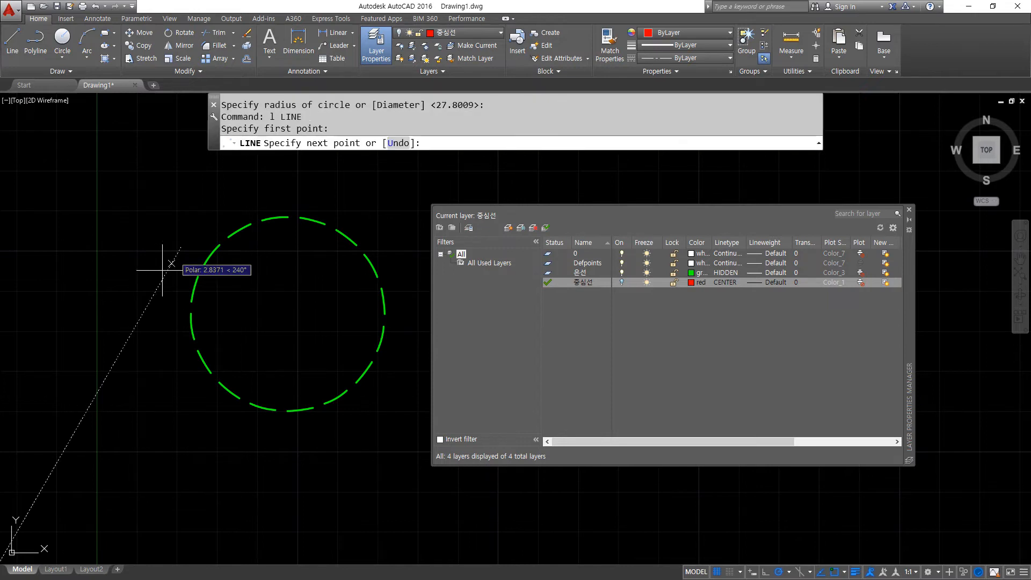
left_click(62, 253)
left_click(134, 290)
left_click(269, 310)
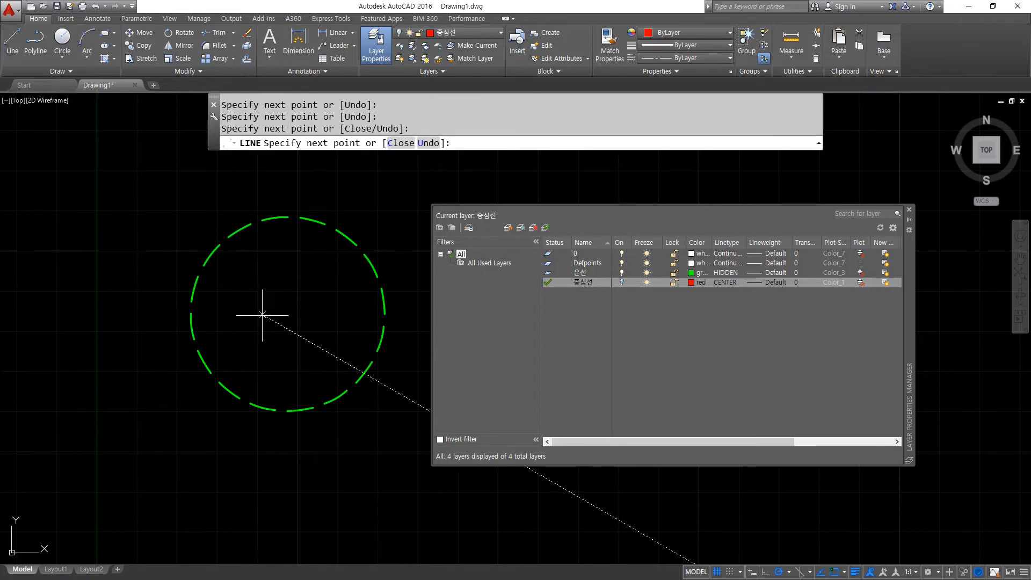
left_click(18, 305)
key("Escape")
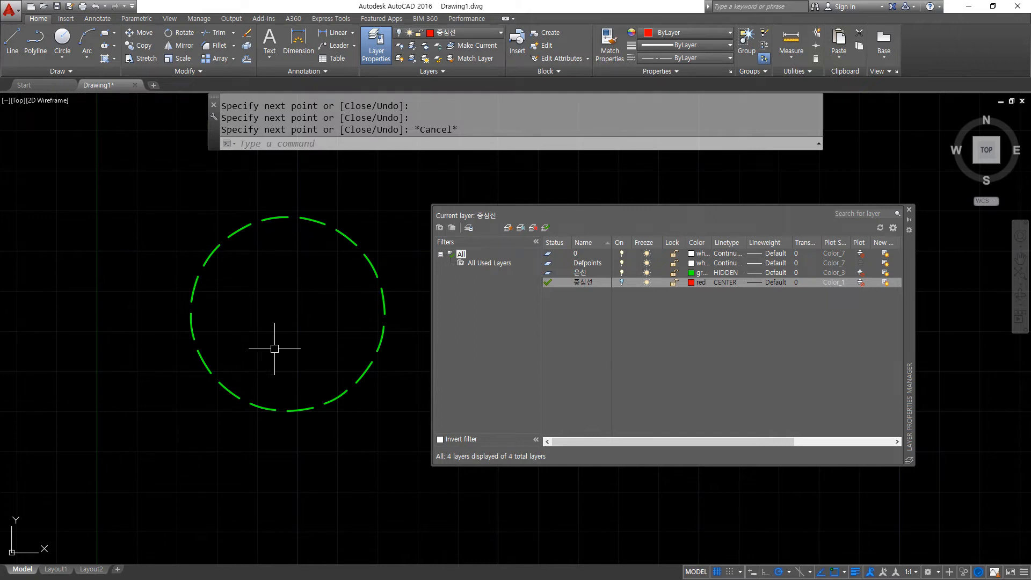
- Turn the 중심선 layer back on and erase the overlapping circles and zigzag lines beside the dashed circle
left_click(621, 283)
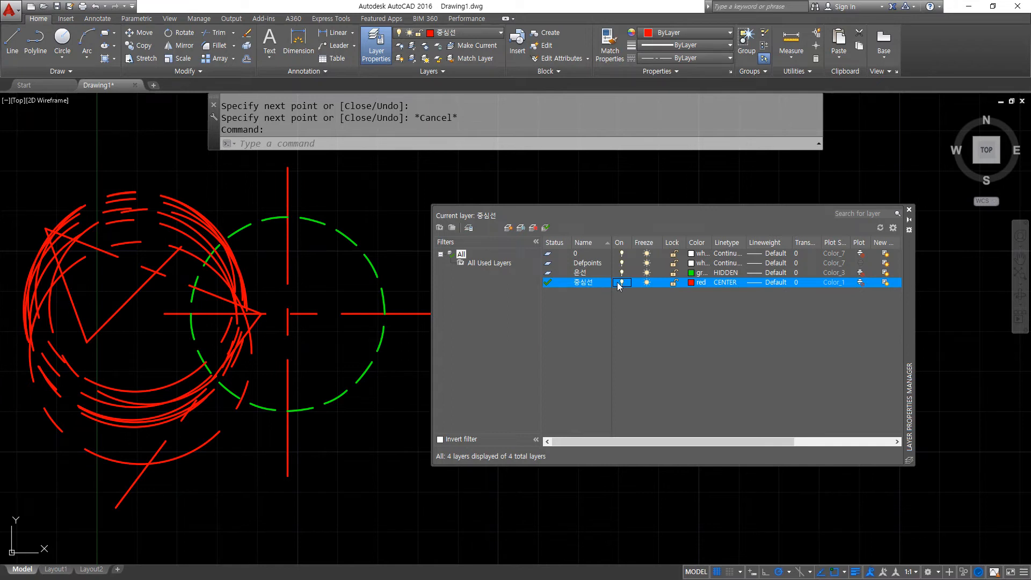
left_click(140, 167)
left_click(82, 498)
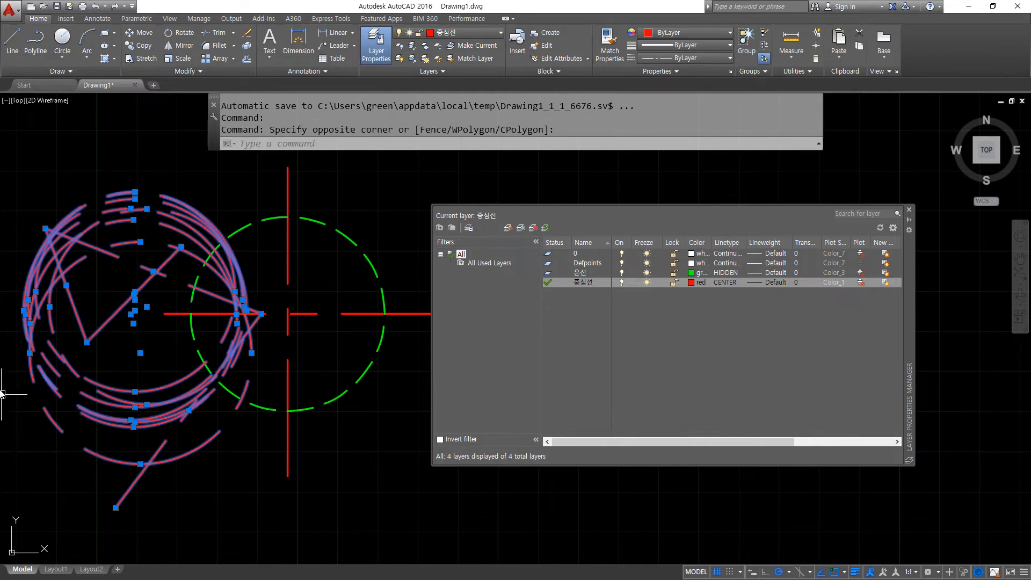
key("Delete")
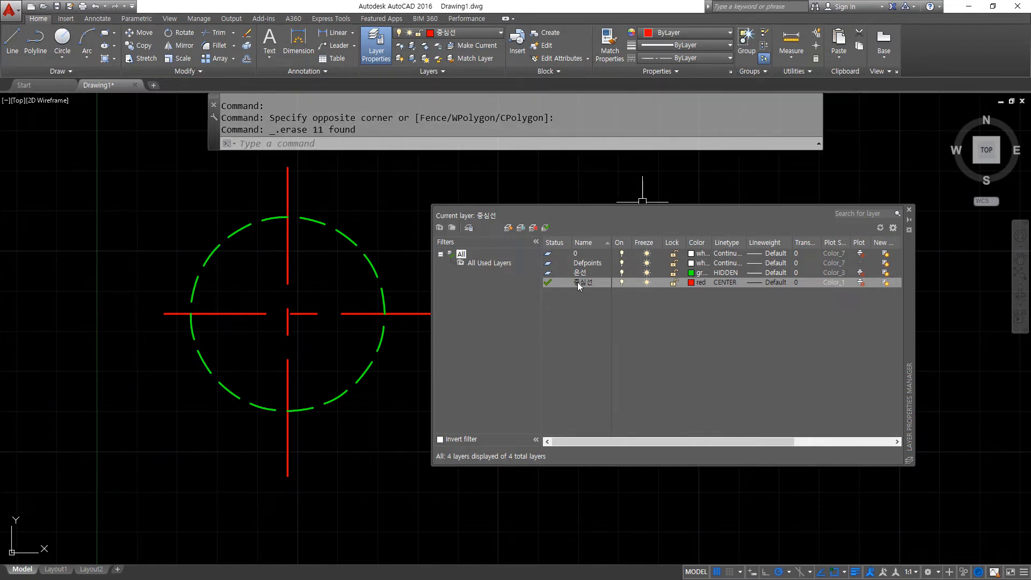
- Try to freeze the 중심선 layer while it is the current layer
left_click(646, 282)
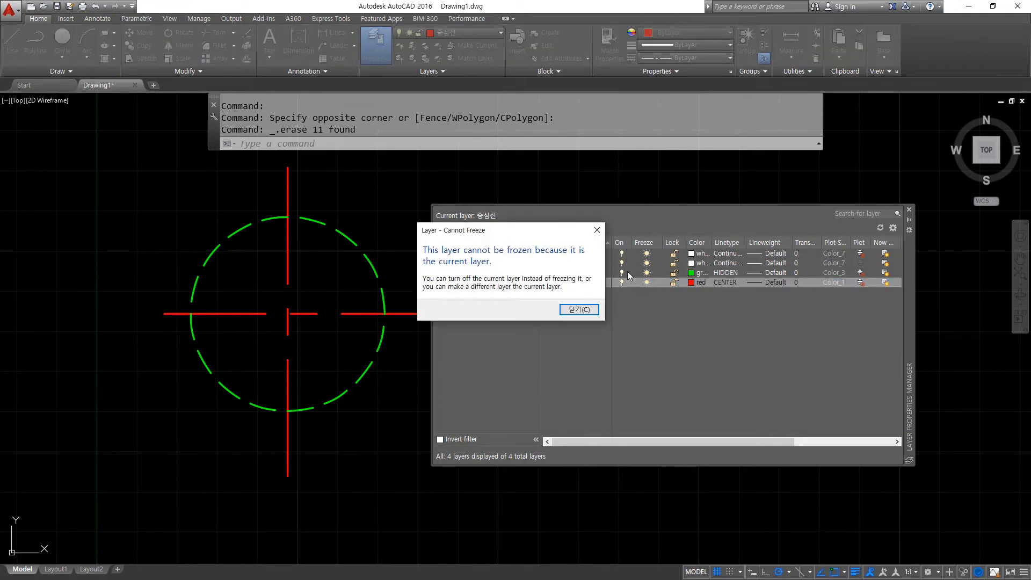
key("super+plus")
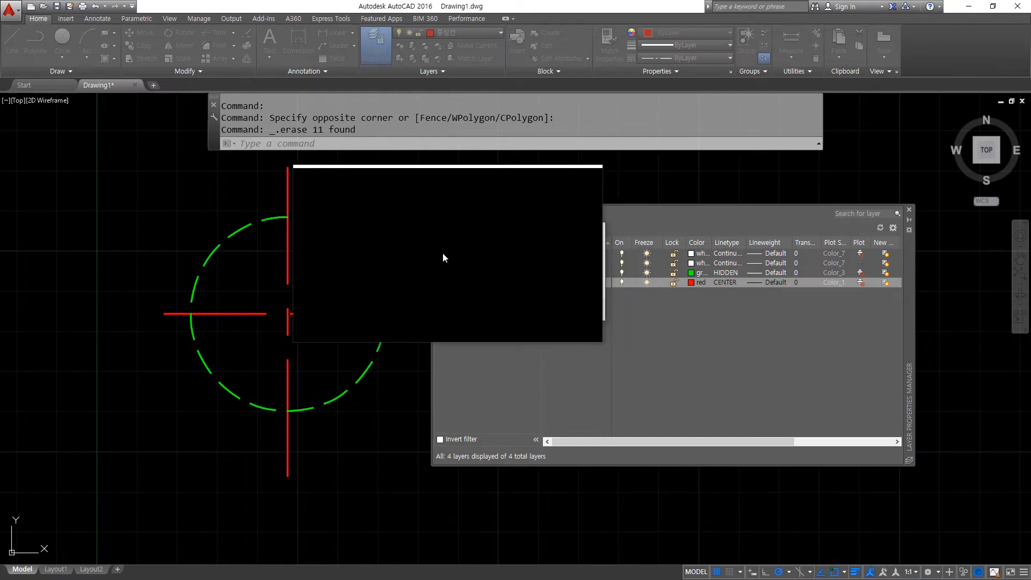
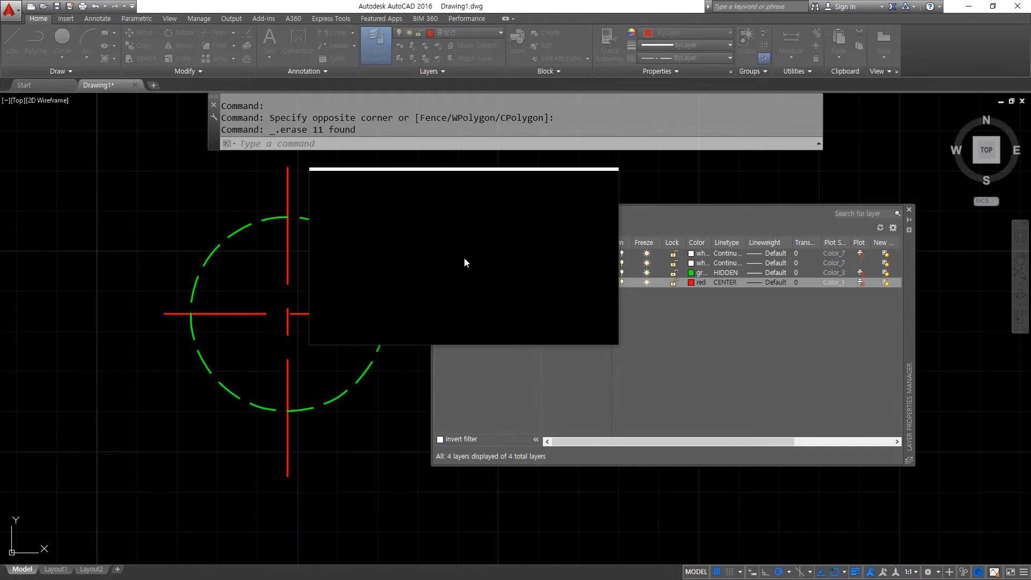
left_click(590, 309)
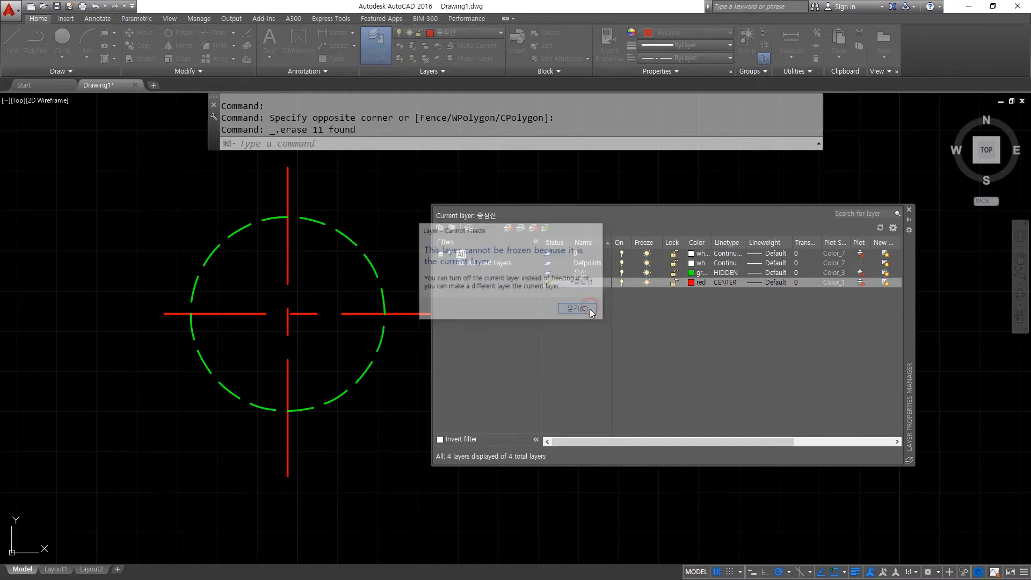
- Make layer 0 current and freeze the 중심선 layer
double_click(548, 253)
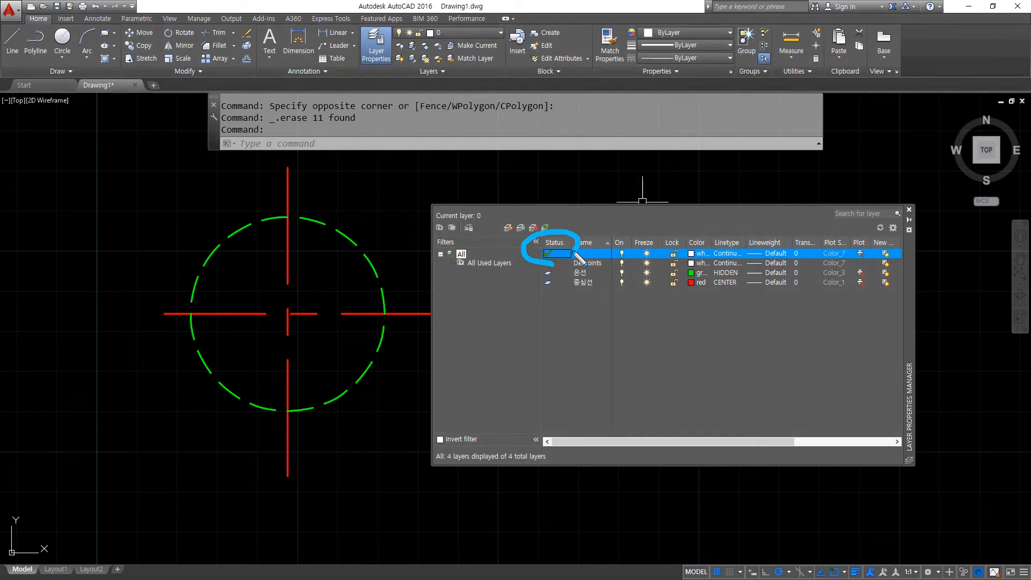
left_click(647, 283)
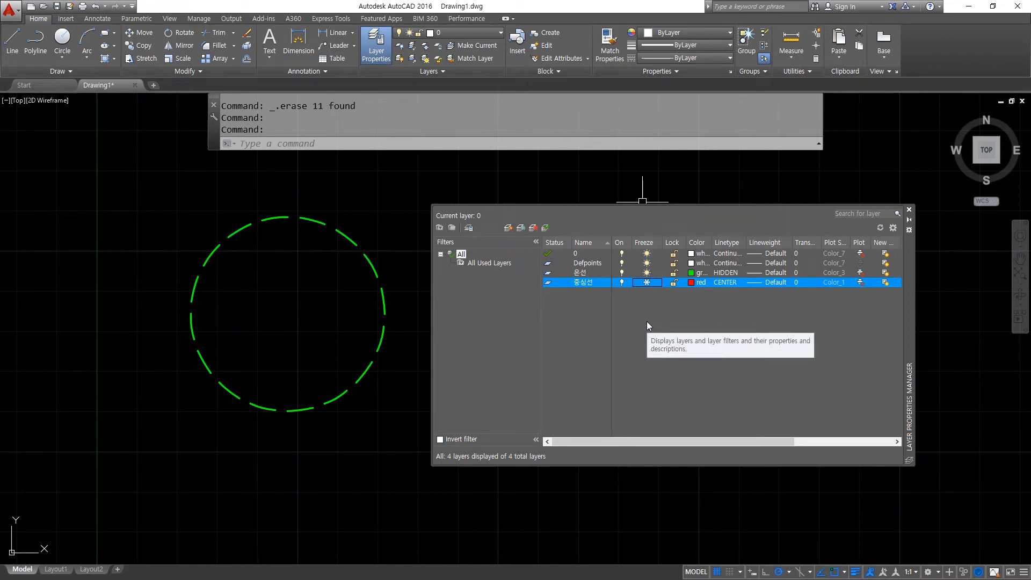
left_click(144, 232)
- Draw three separate small circles in a column to the left of the dashed green circle on layer 0
type("c")
key("Return")
left_click(136, 234)
left_click(134, 200)
key("Return")
left_click(125, 323)
left_click(99, 298)
key("Return")
left_click(182, 423)
left_click(145, 387)
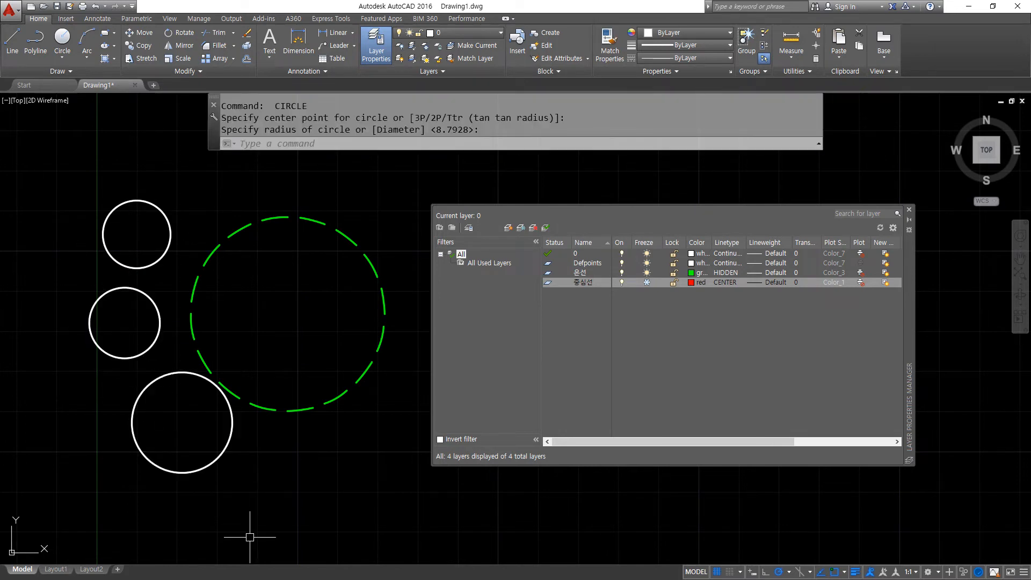
- Assign the three small circles to the frozen 중심선 layer and dismiss the warning
left_click(180, 411)
left_click(108, 242)
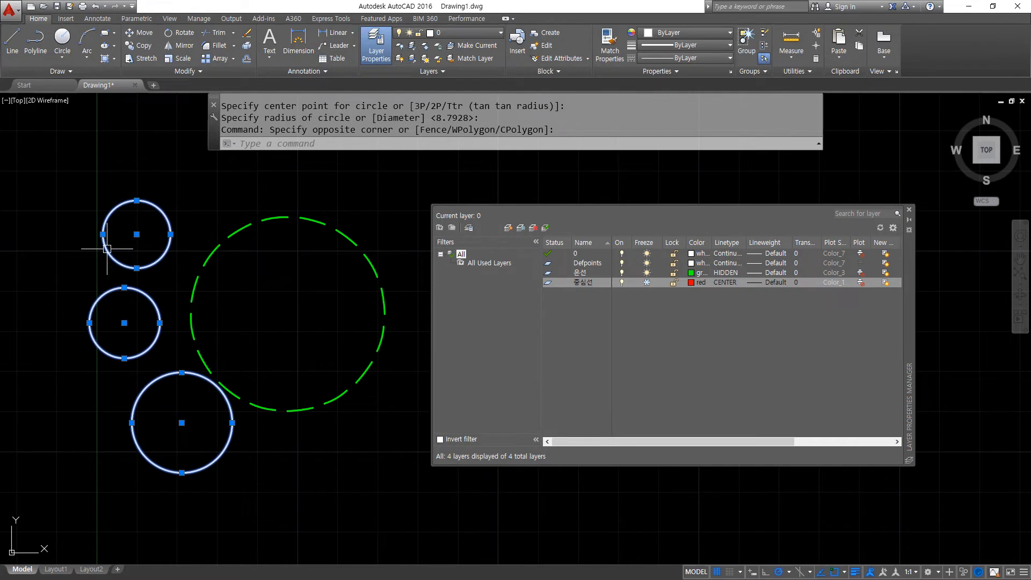
left_click(457, 33)
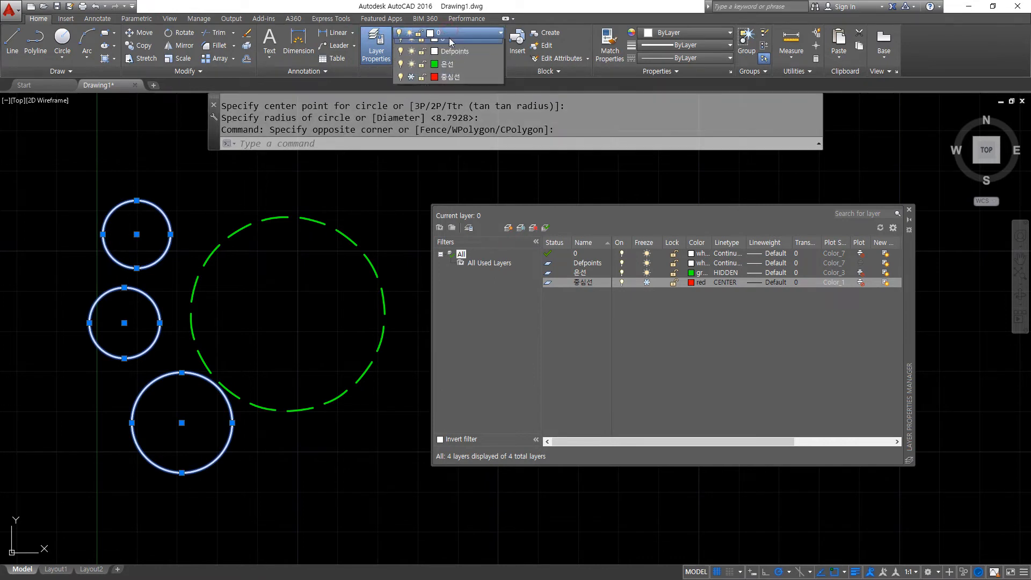
left_click(448, 85)
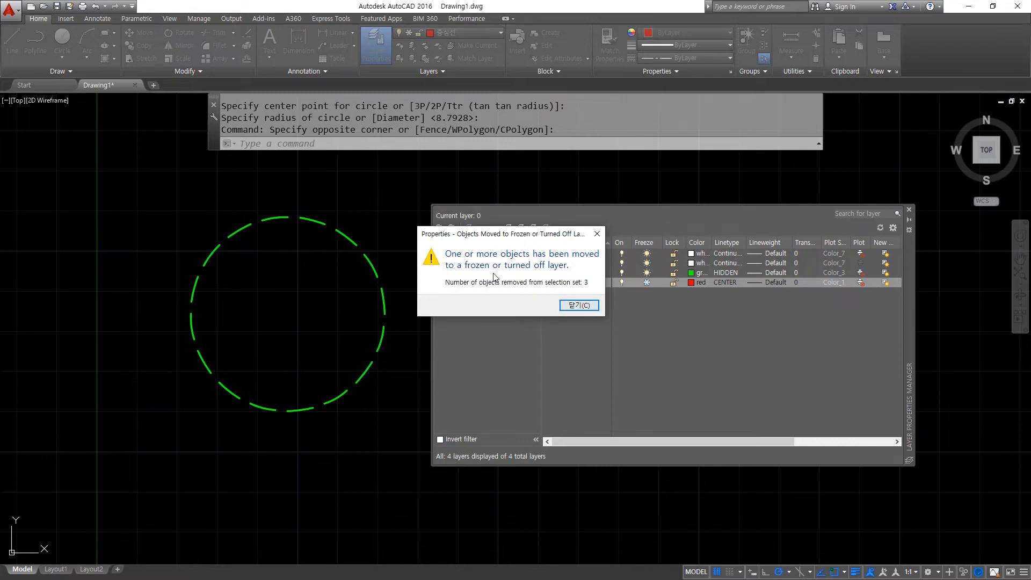
key("super+plus")
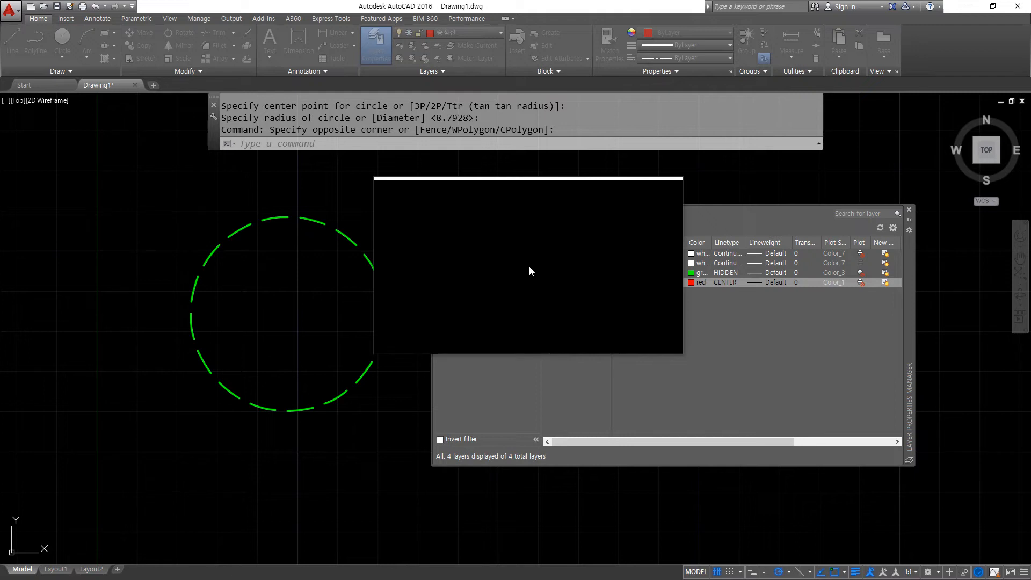
left_click(572, 305)
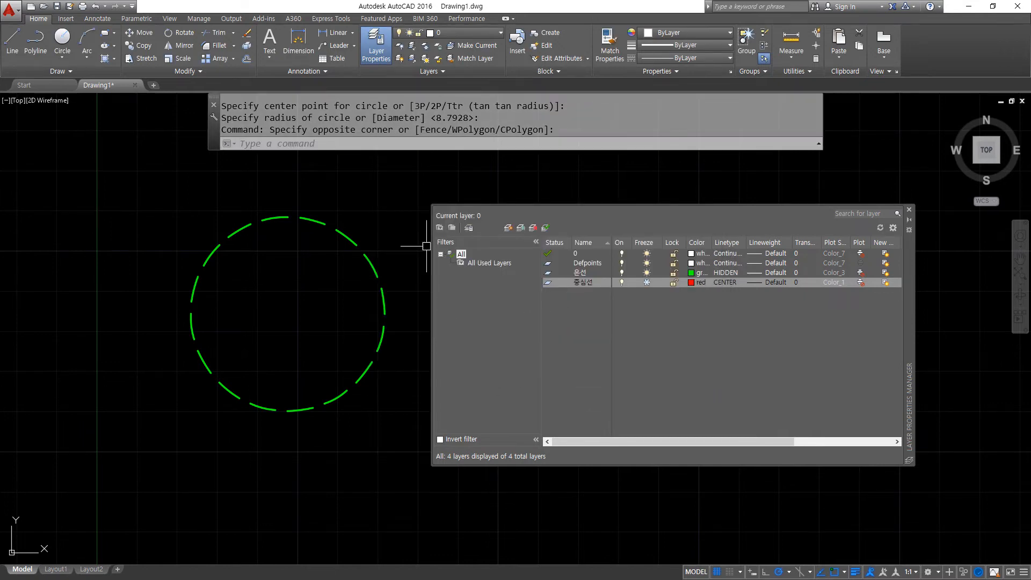
- Thaw the 중심선 layer and switch to the Notepad lecture notes
left_click(648, 283)
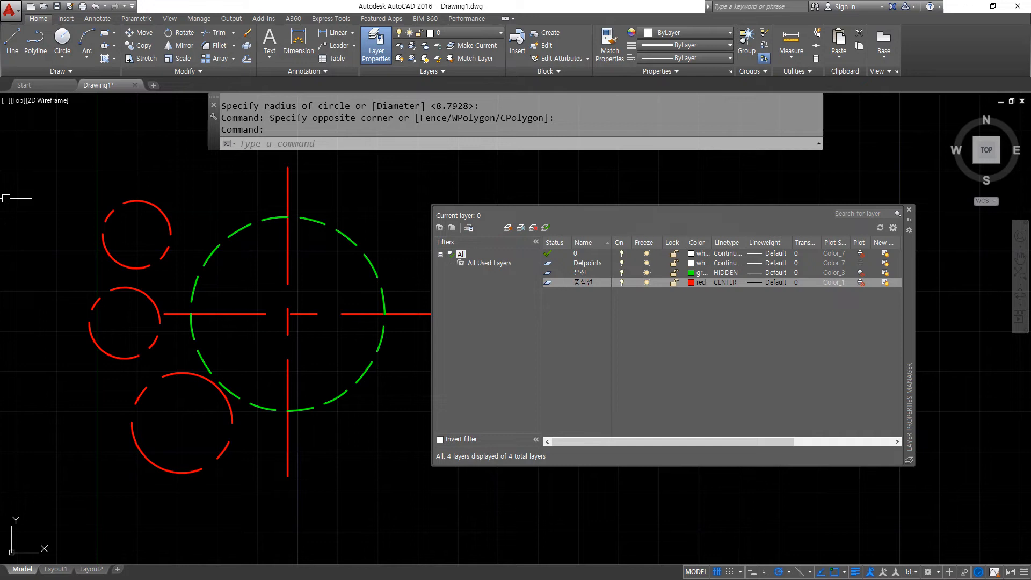
key("alt+Tab")
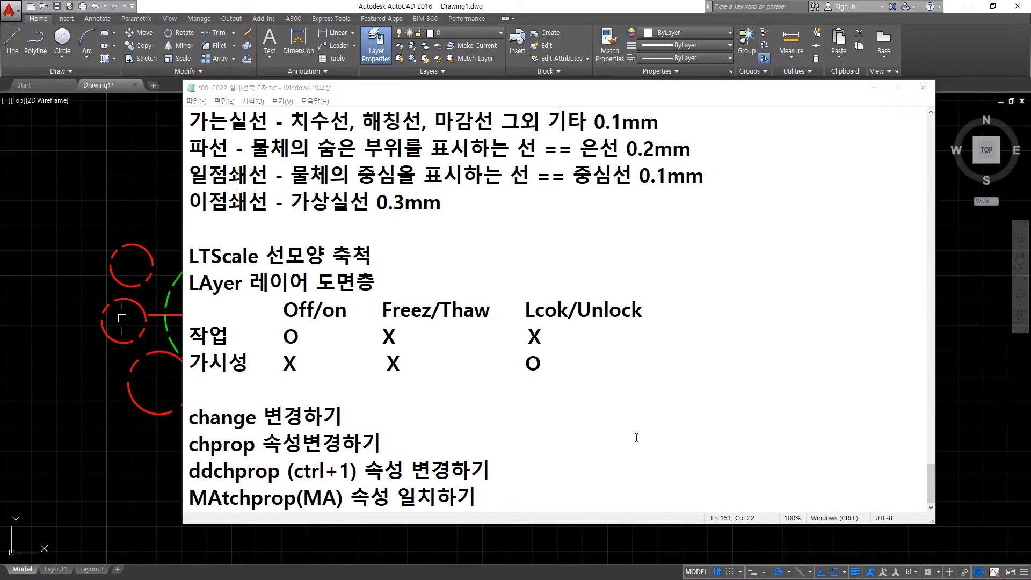
- Below the MAtchprop line in the notes, add the heading lines "선을 그리는 명령" and "원을 그리는 명령" after a blank line
key("shift+Home")
left_click(580, 456)
key("Down")
key("Return")
key("Return")
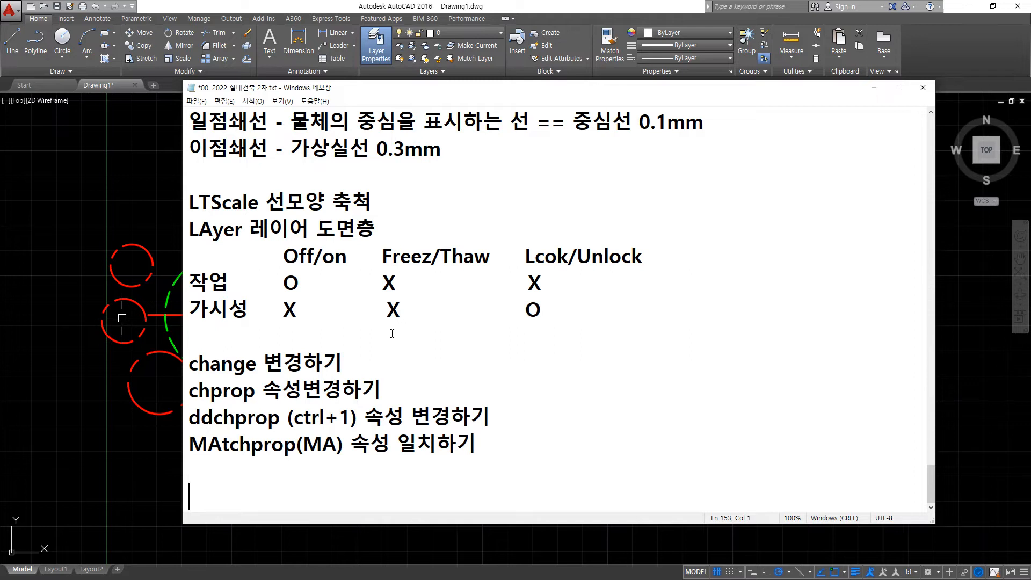
type("선을 그")
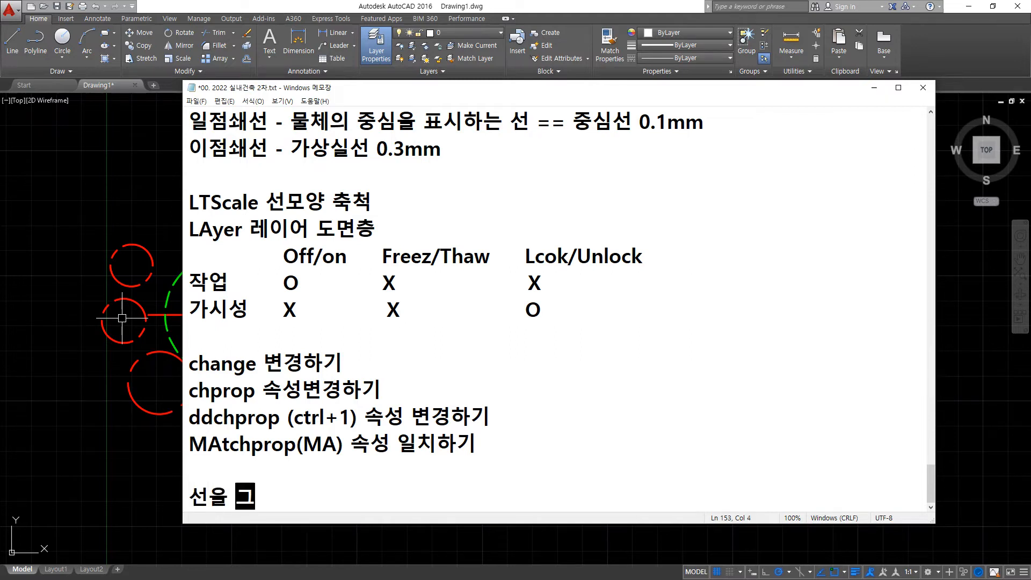
type("리는 명령")
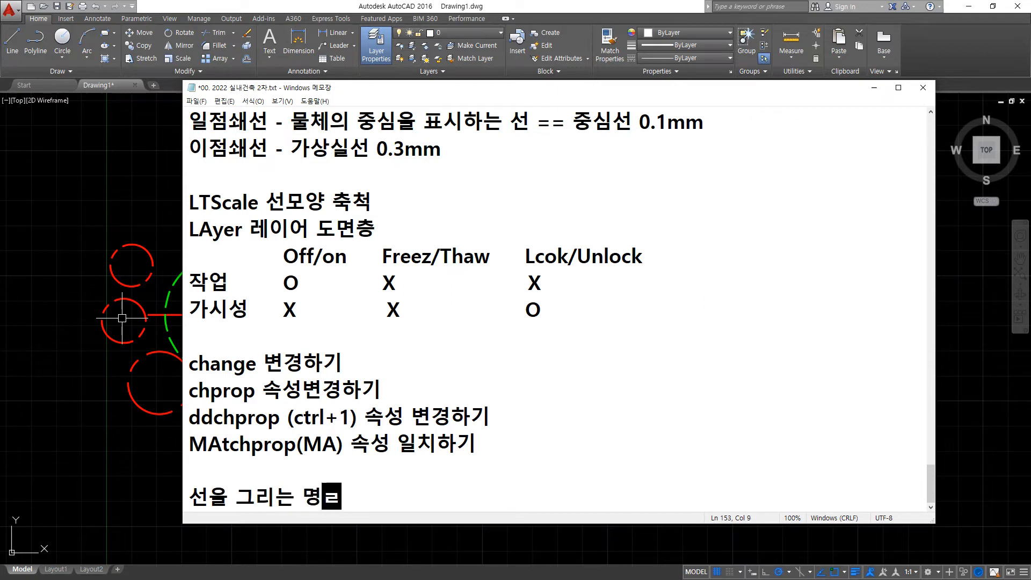
key("Return")
type("우너을")
key("BackSpace")
key("BackSpace")
key("BackSpace")
type("원을 그")
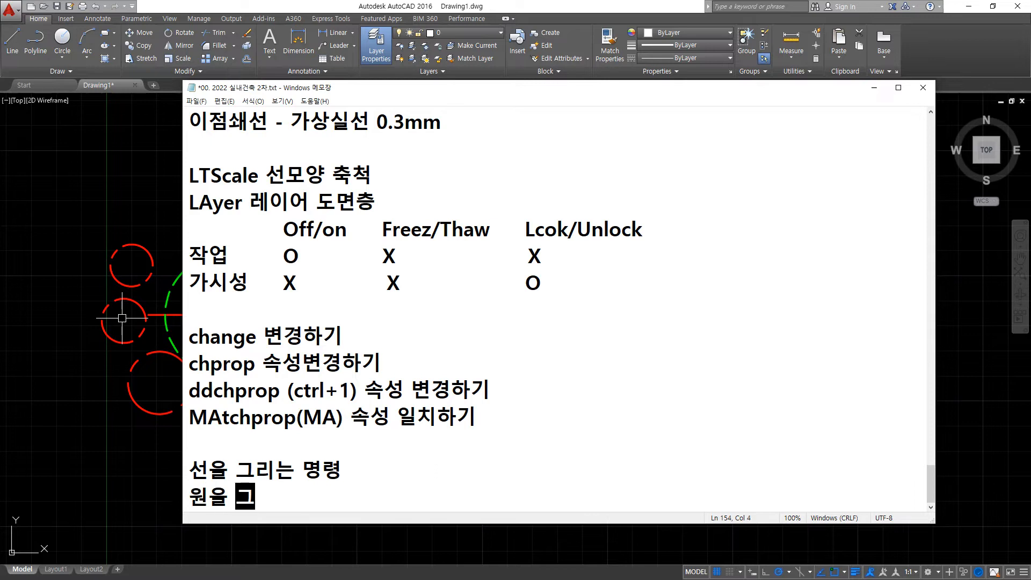
type("리는 명령")
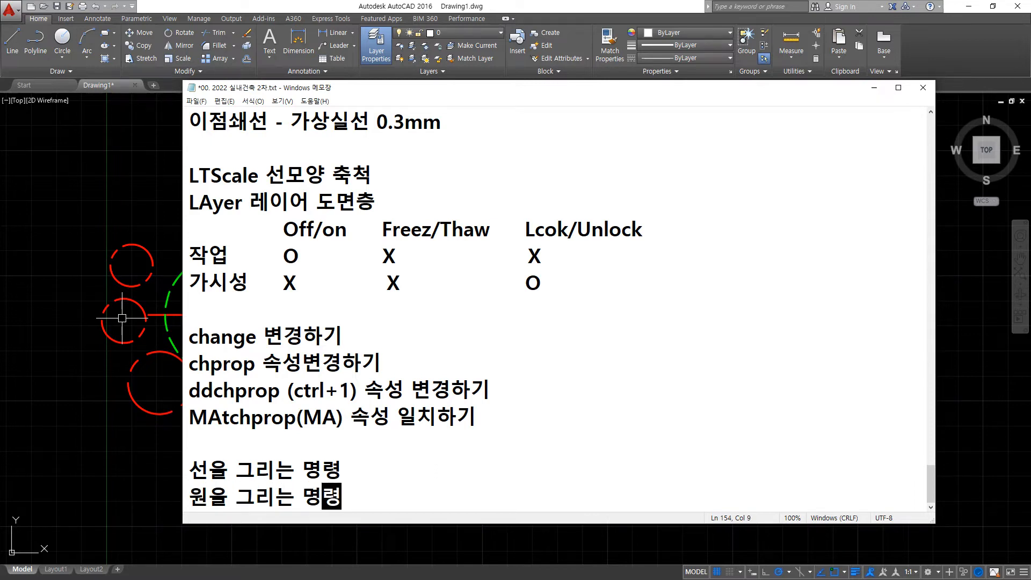
- Insert the line "Line(L), XLine(XL 무한선, 구상선), ray(반 무한선)" under the "선을 그리는 명령" heading
key("Return")
key("Up")
key("Return")
key("Up")
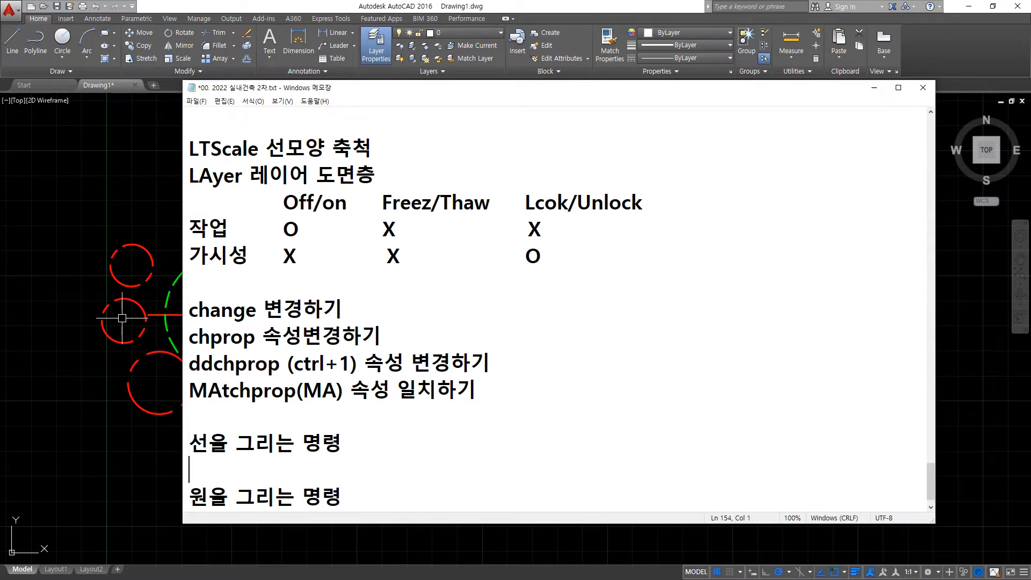
type("Line(L")
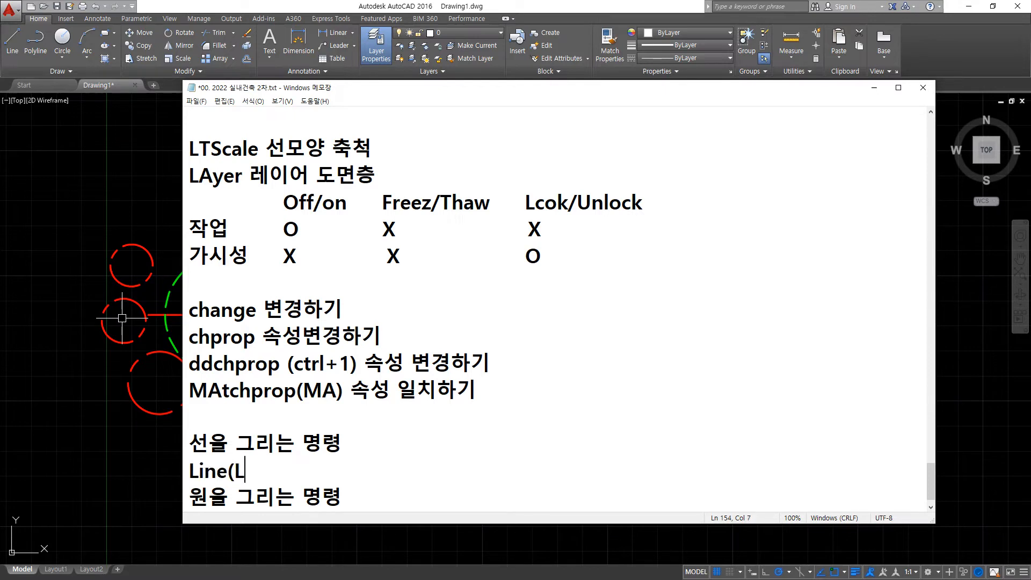
type("), XLine")
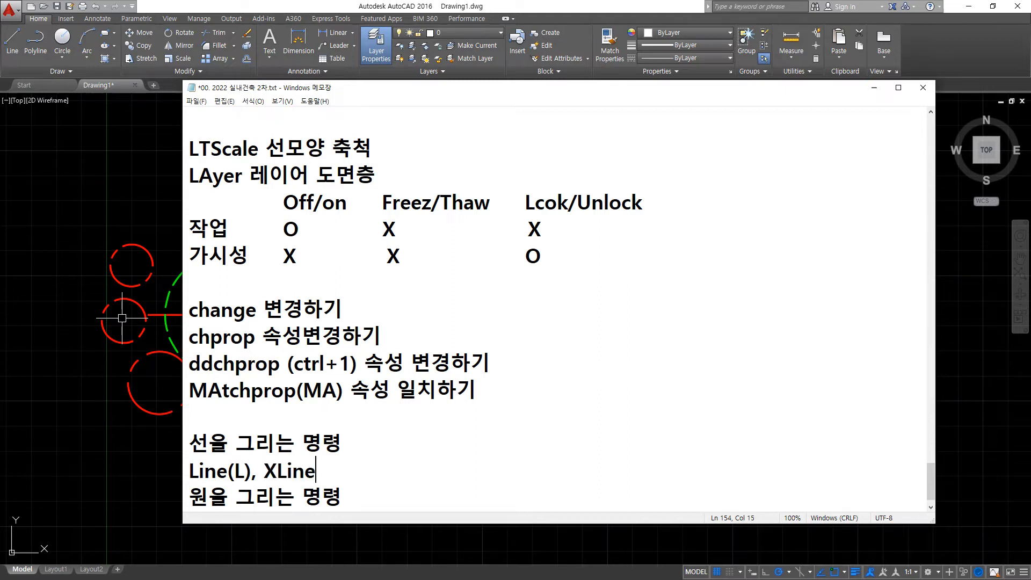
type("(")
type("XL 무")
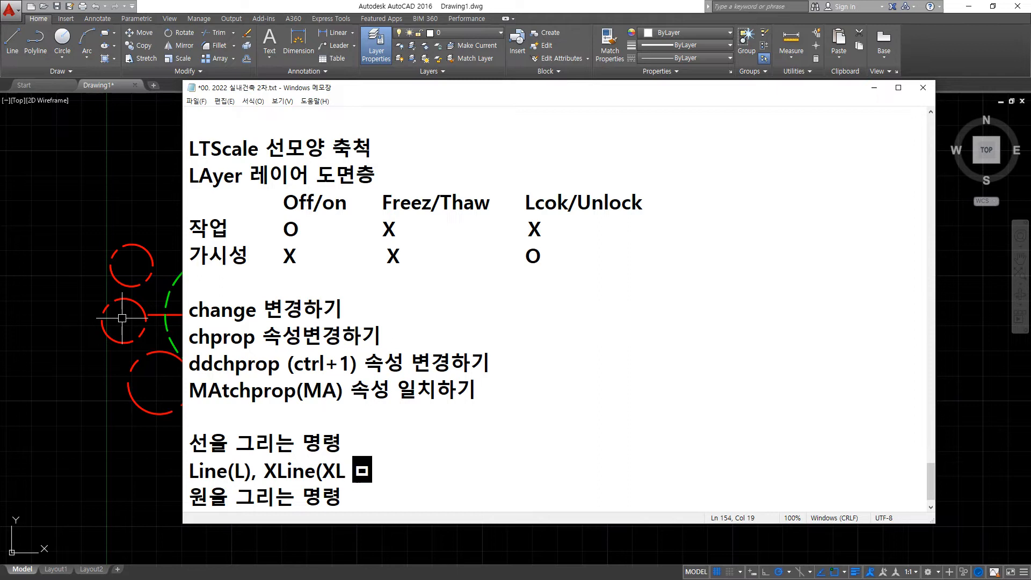
type("한선, ")
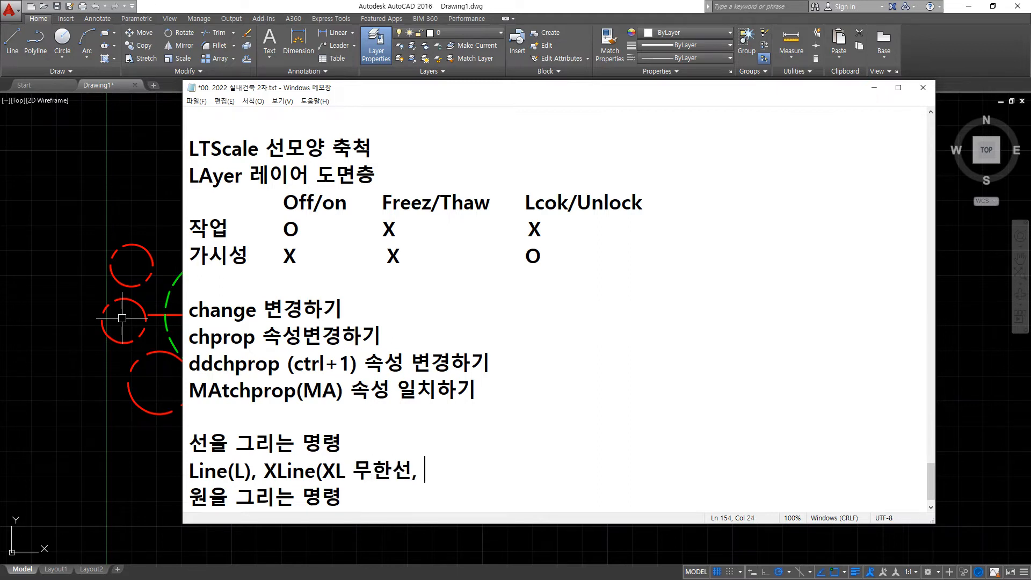
type("굿상선)")
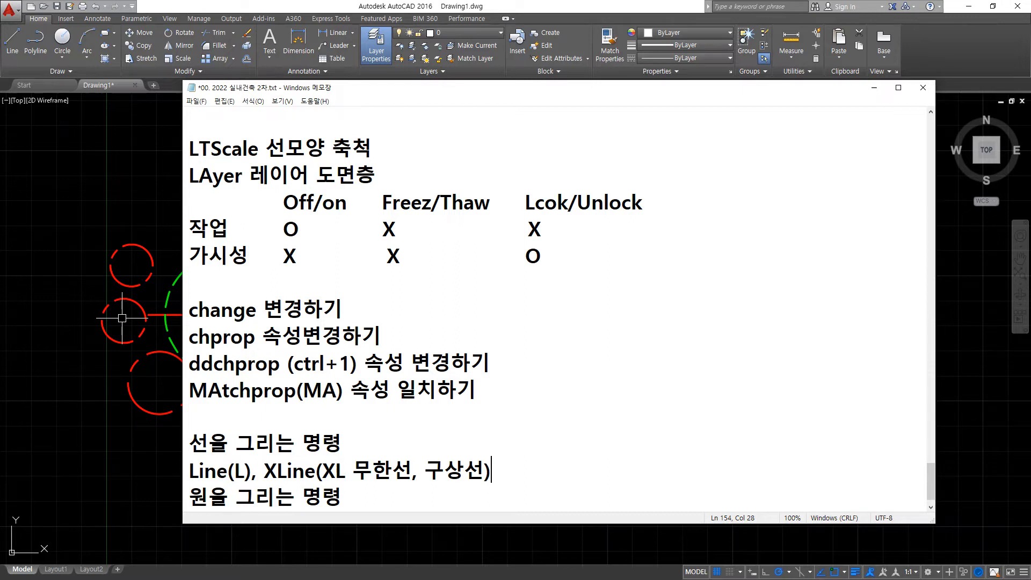
type("ray(")
type("반 무한서")
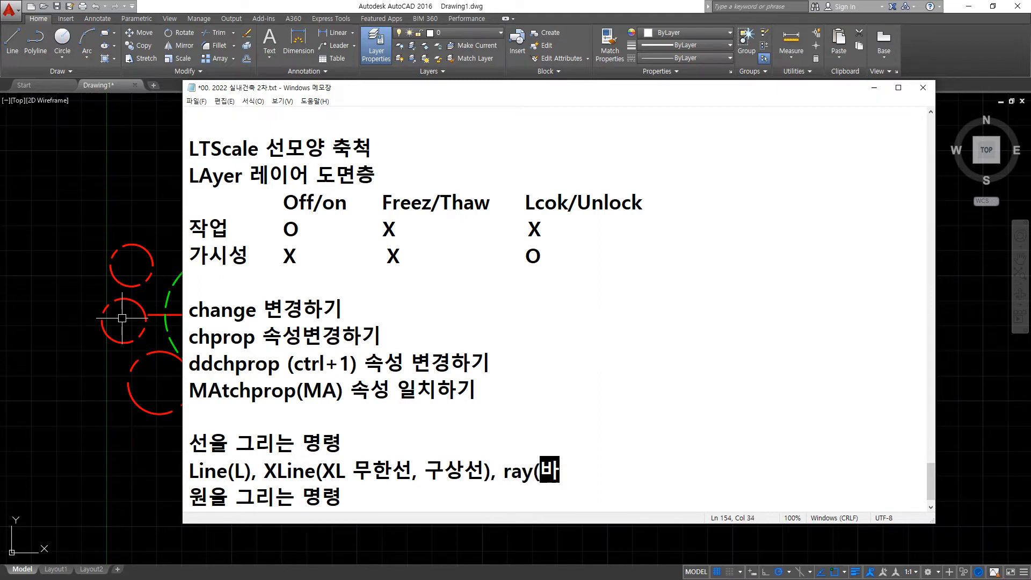
type("ㄴ)")
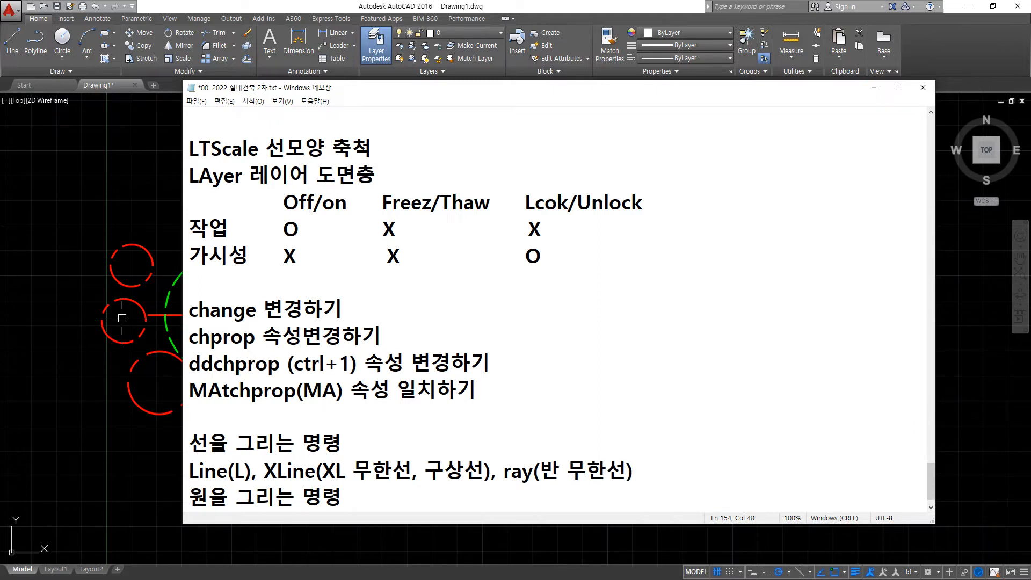
- Add a second line-command row reading "RECtang(REC 사각형), POLgon(POL 정다각형)"
key("Return")
type("ㄲ")
key("BackSpace")
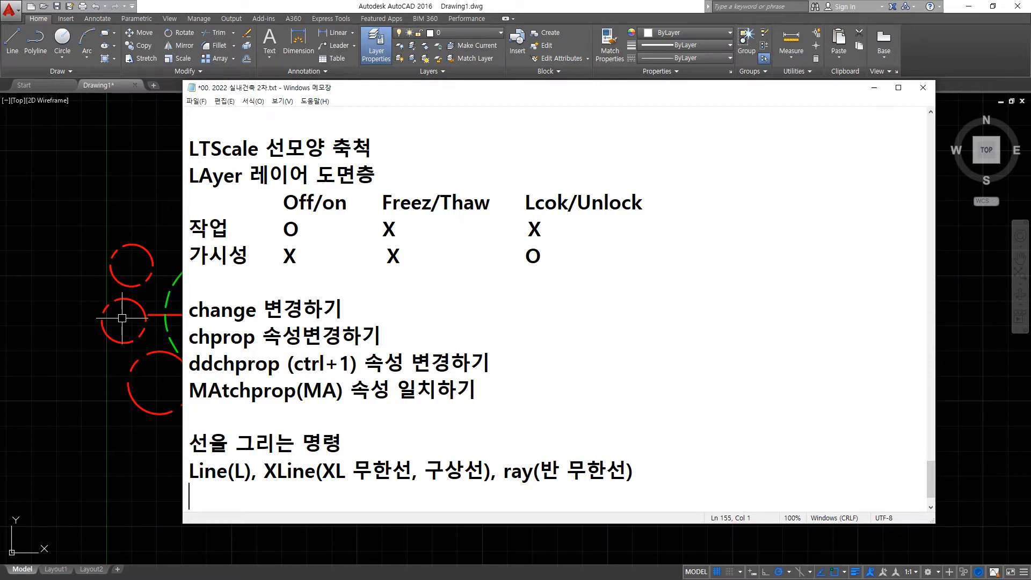
type("RECT")
key("BackSpace")
type("tang(REC")
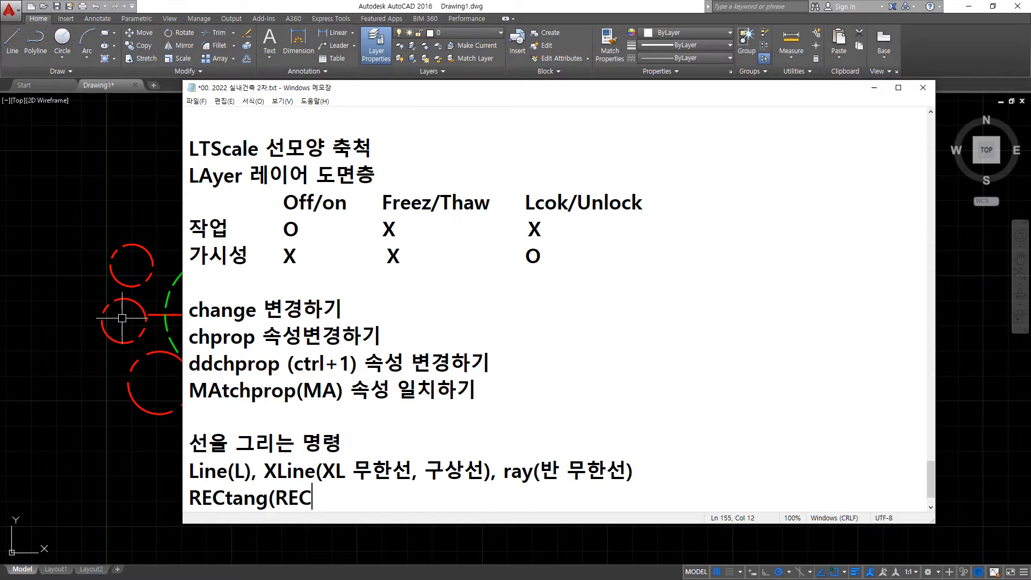
type(" 사각형), ")
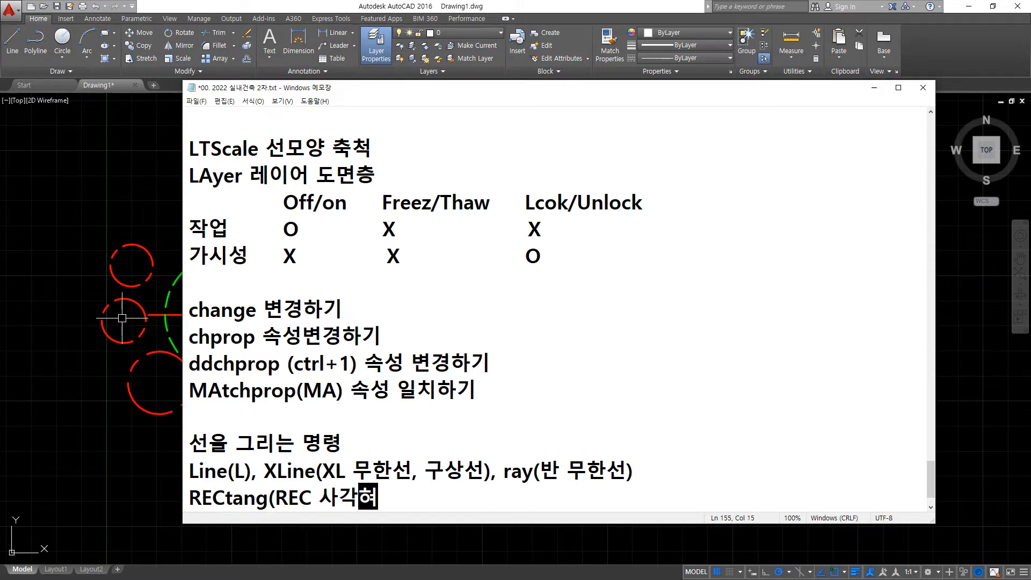
type("PO")
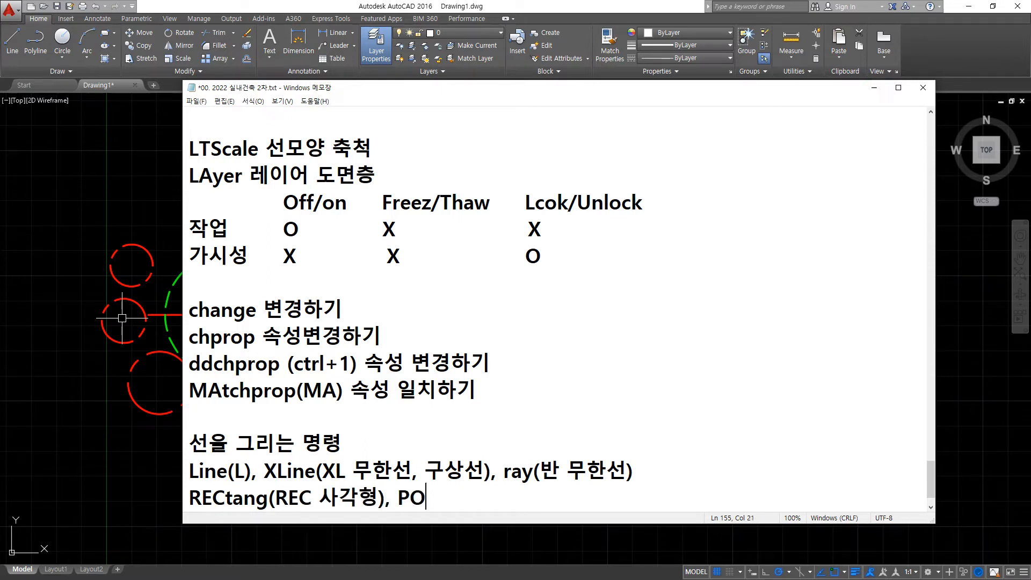
type("Lgon(POL ")
type("정다각형")
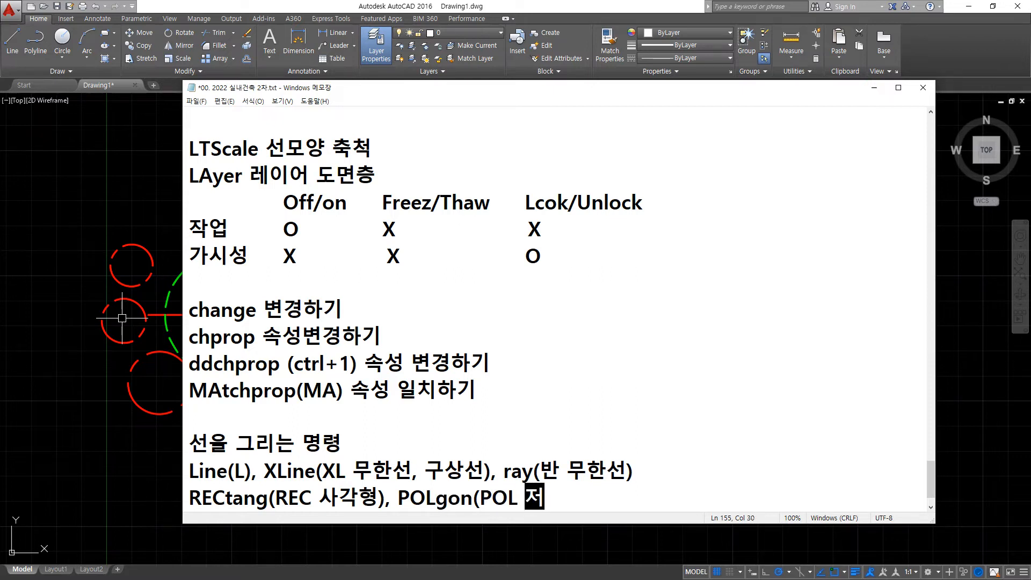
type(")")
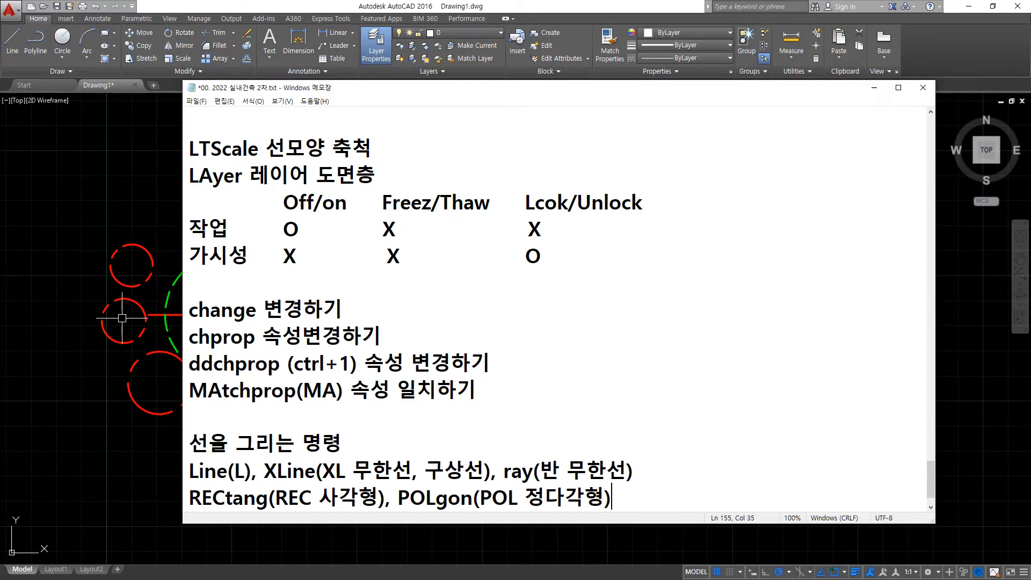
- Append "- MLine, PLine" to the end of the RECtang and POLgon row
scroll(396, 333, "down", 1)
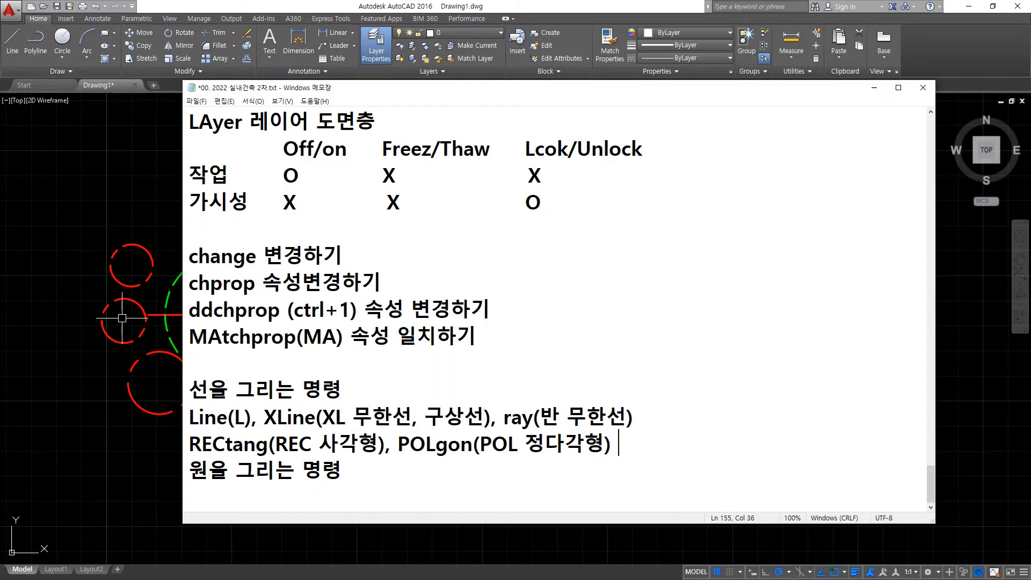
type("- MLine")
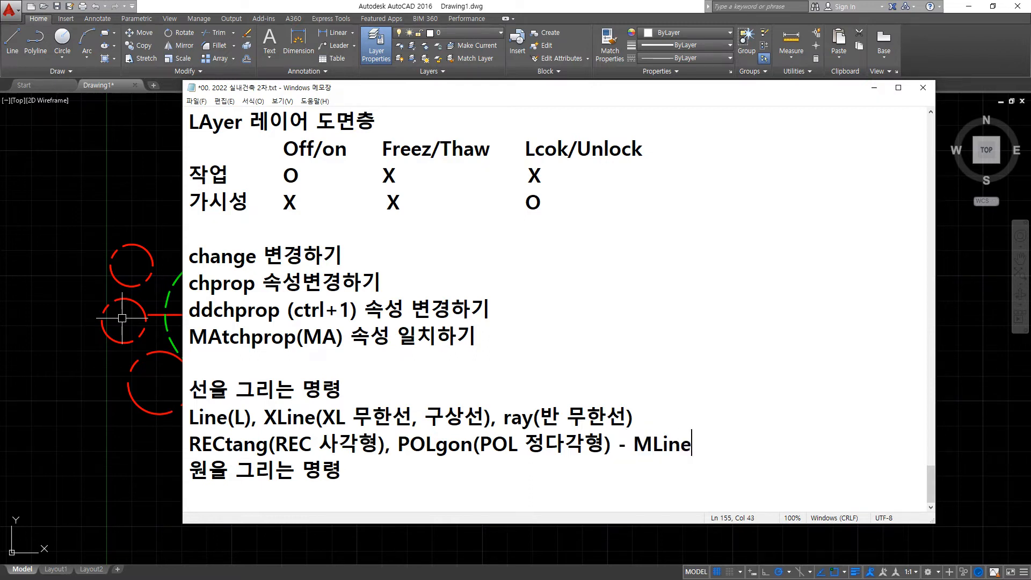
type(", Plin")
key("BackSpace")
key("BackSpace")
key("BackSpace")
type("Line")
key("Down")
key("Up")
key("End")
- Separate the "원을 그리는 명령" heading with a blank line and write "Circle(C), Arc(A 호), ELlipse(EL 타원" beneath it
key("Return")
key("Down")
key("End")
key("Return")
type("Circle")
type(",")
key("BackSpace")
type("(C_")
key("BackSpace")
type("), ")
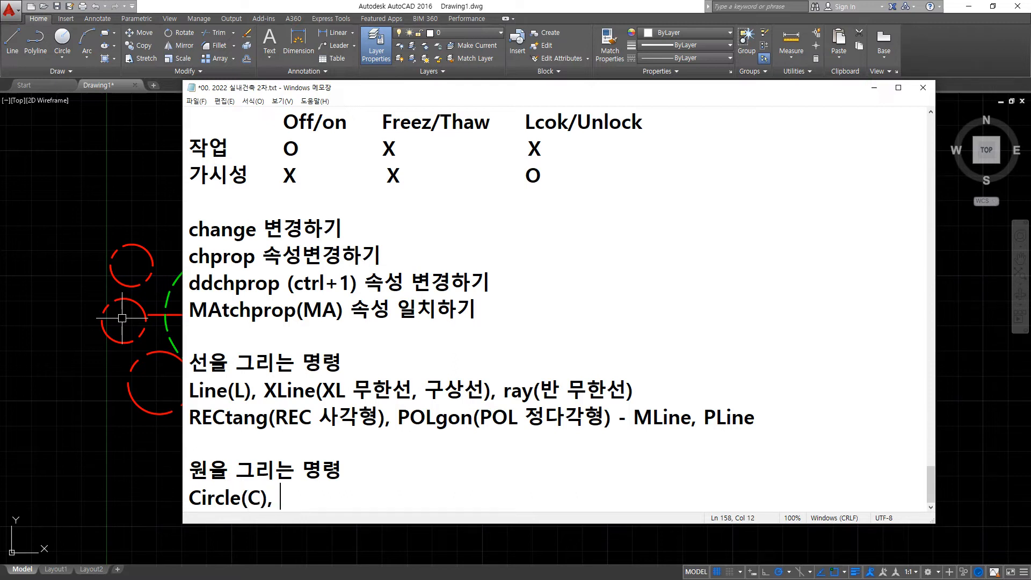
type("Arc(A 호)")
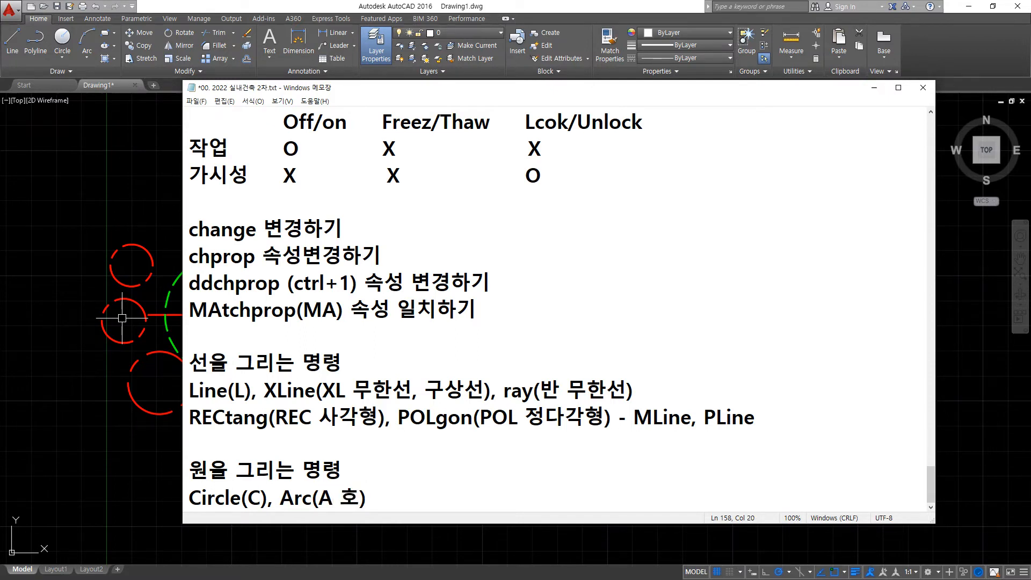
type(", ELlipse(")
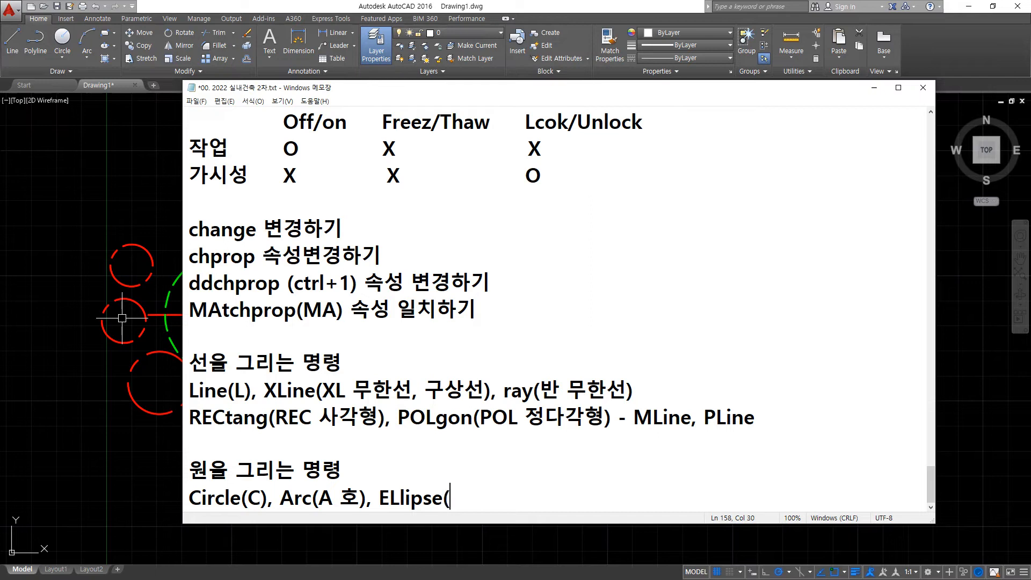
type("EL 탕원")
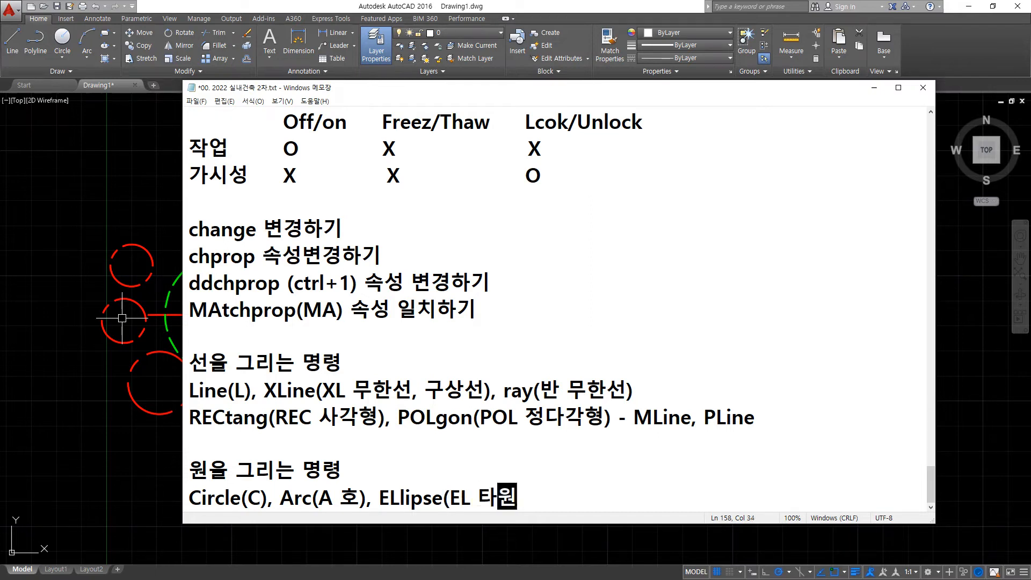
- Close the ELlipse entry and continue the circle-command row with "DOnut(DO 도넛), SPLine(SPL 곡선 스플라인)"
type("), S")
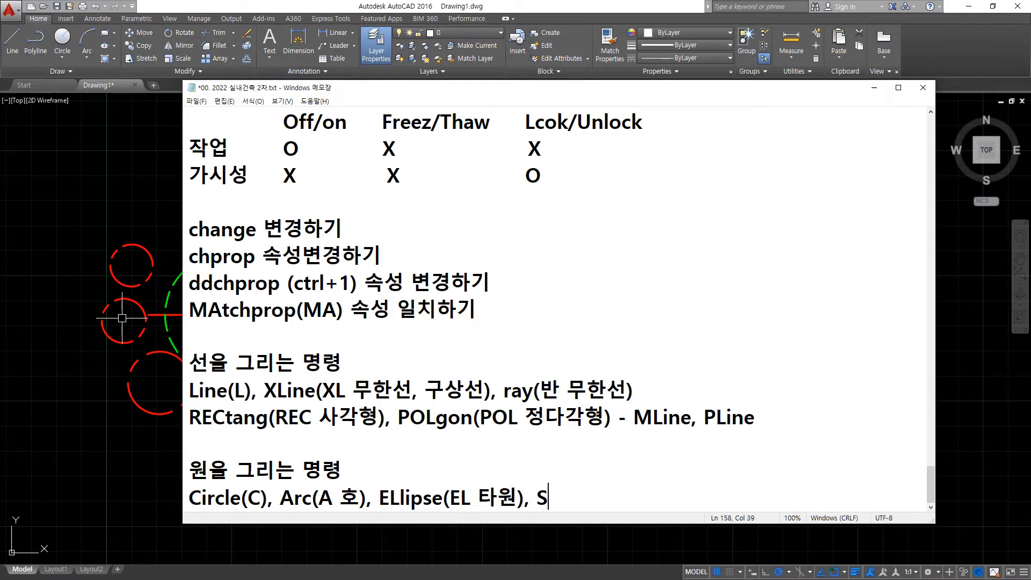
key("BackSpace")
key("BackSpace")
type("DOnut(")
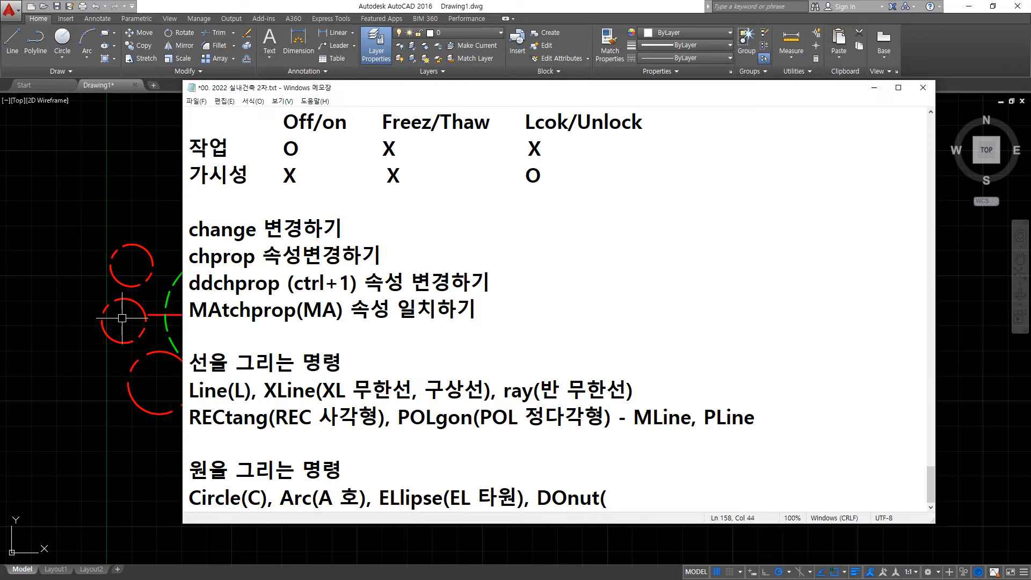
type("DO 도")
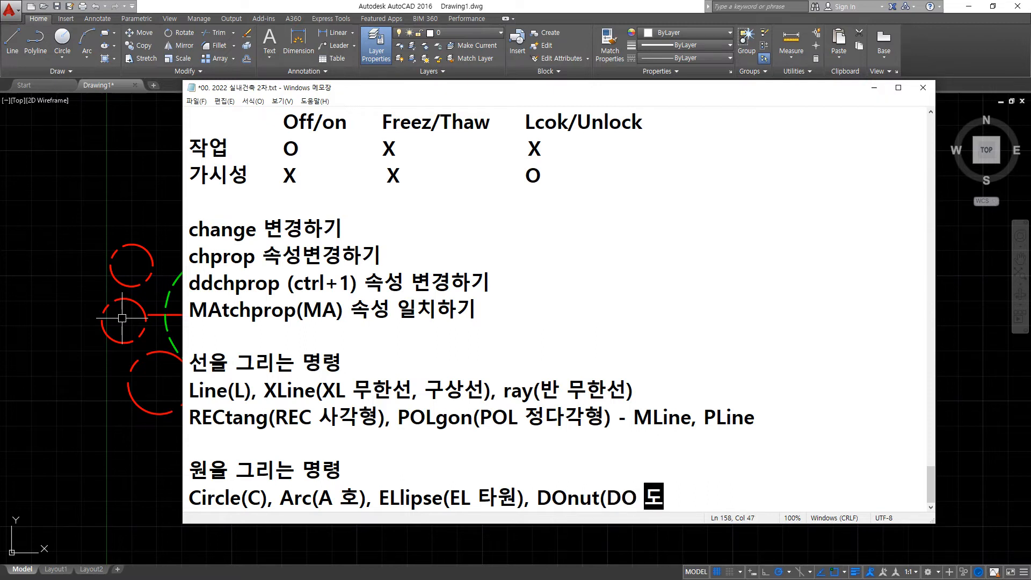
type("넛), SPLine(")
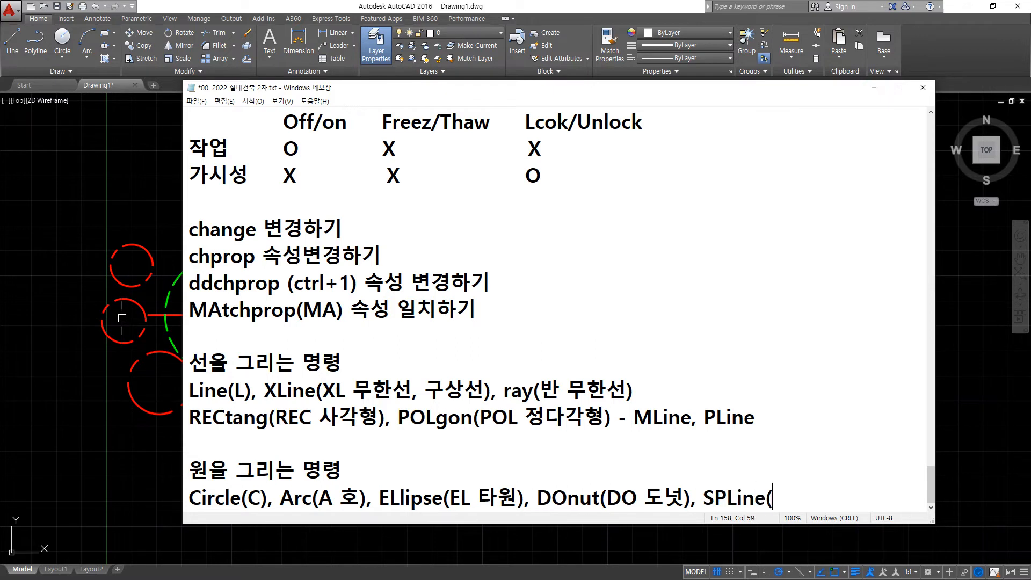
type("SPL 곡선)")
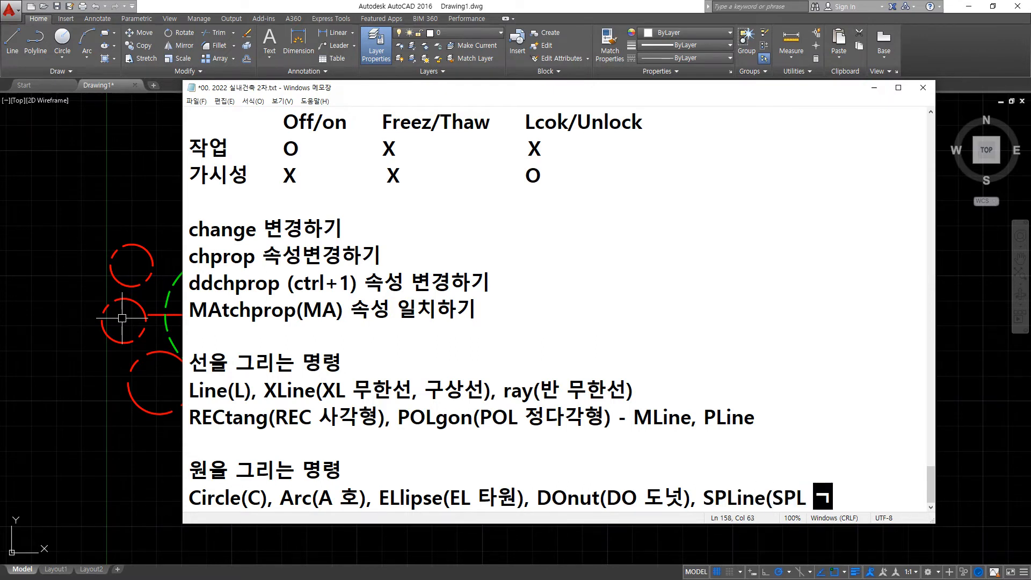
key("Left")
type("tmvm")
key("BackSpace")
key("BackSpace")
key("BackSpace")
key("BackSpace")
type("스프ㄹ라인")
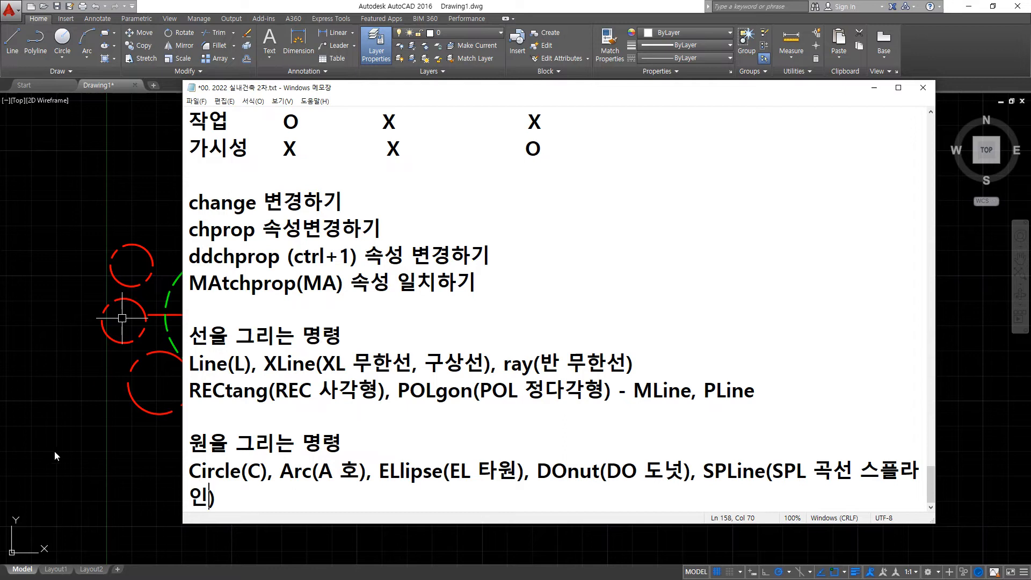
- Move the DOnut and SPLine entries onto their own line, removing the comma after the ELlipse entry
left_click(538, 472)
key("BackSpace")
key("BackSpace")
key("Return")
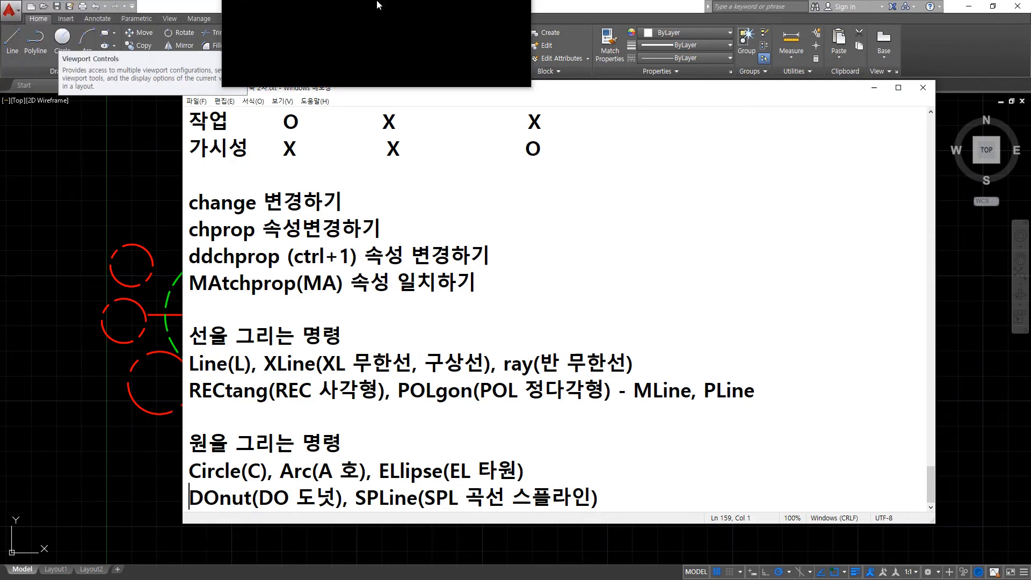
- Switch back to AutoCAD, close the Layer Properties Manager, and erase all the circles and centre lines from the drawing
left_click(377, 3)
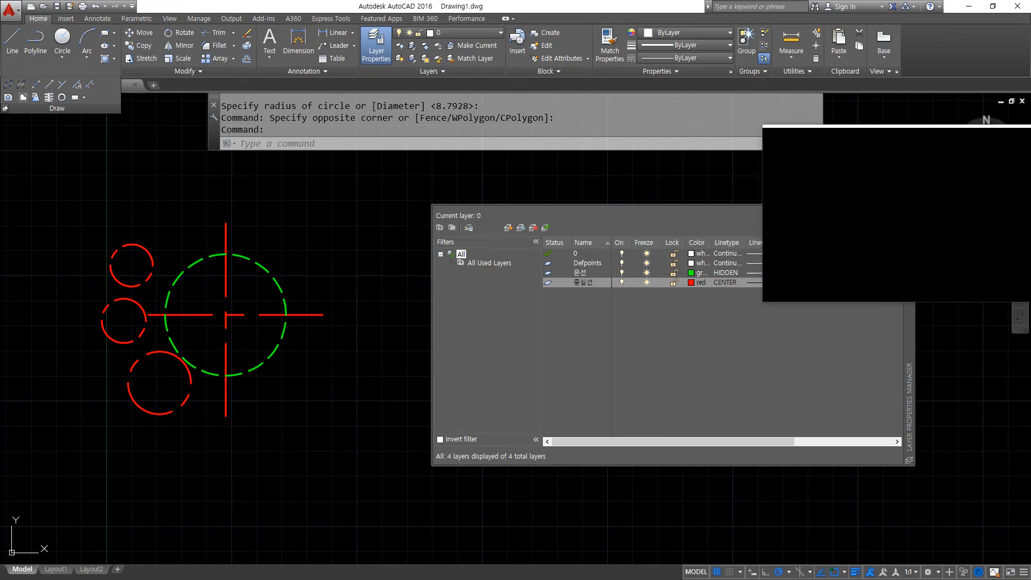
left_click(907, 211)
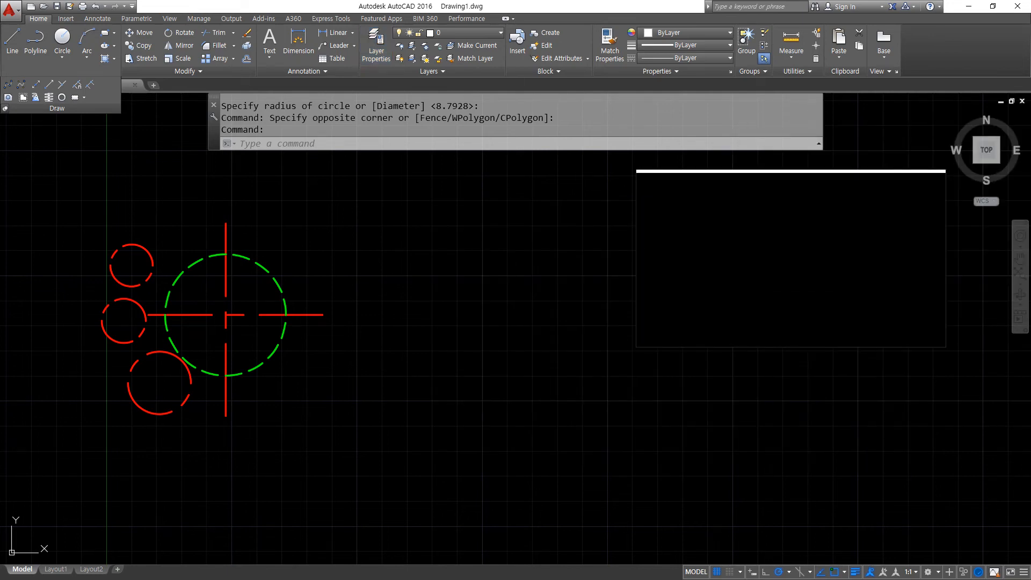
left_click(376, 469)
left_click(80, 185)
key("Delete")
type("e")
key("Return")
- Draw a horizontal construction line with XLINE through a point near the middle of the drawing area
type("xl")
key("Return")
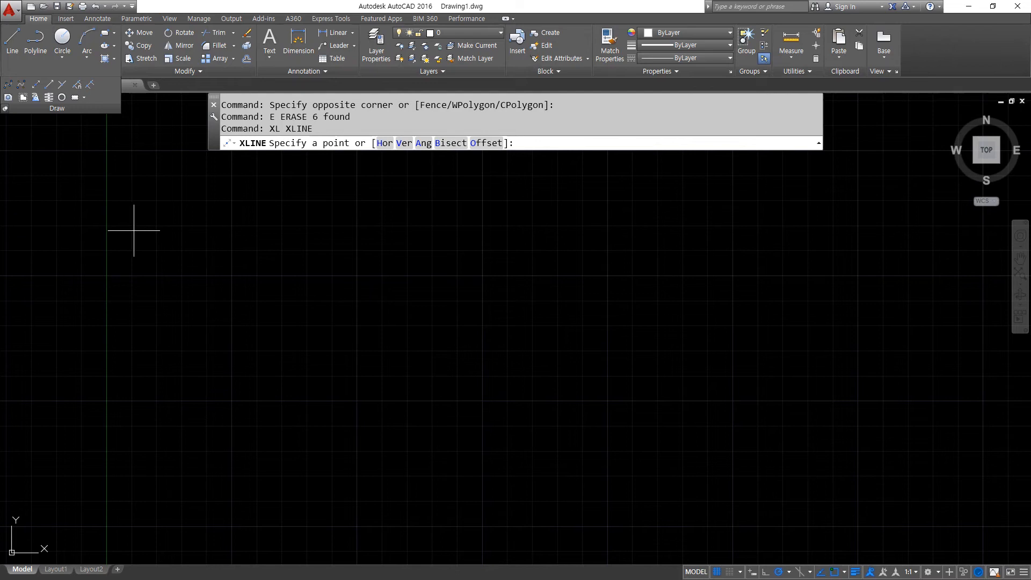
key("super+plus")
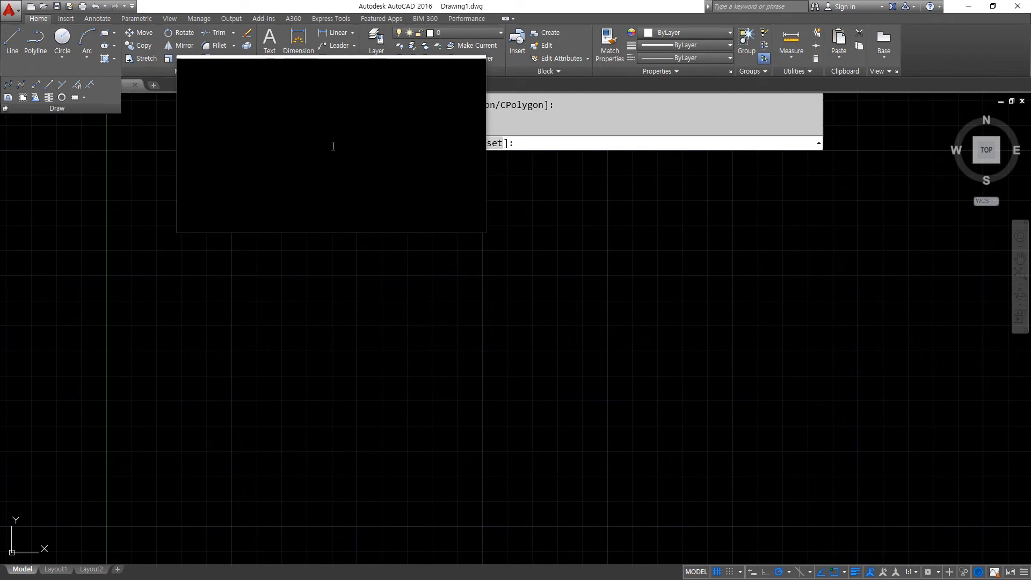
key("super+Escape")
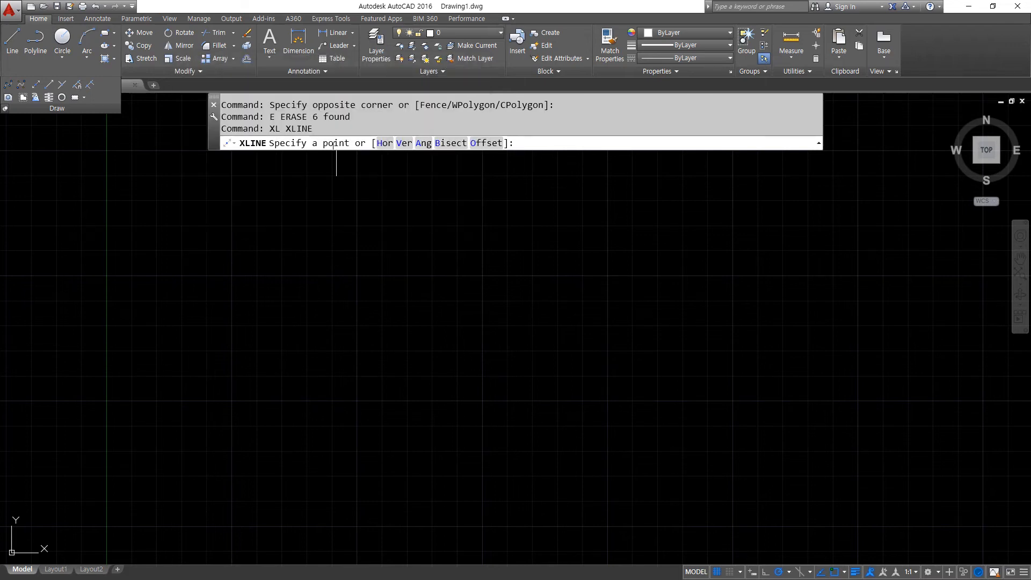
left_click(407, 323)
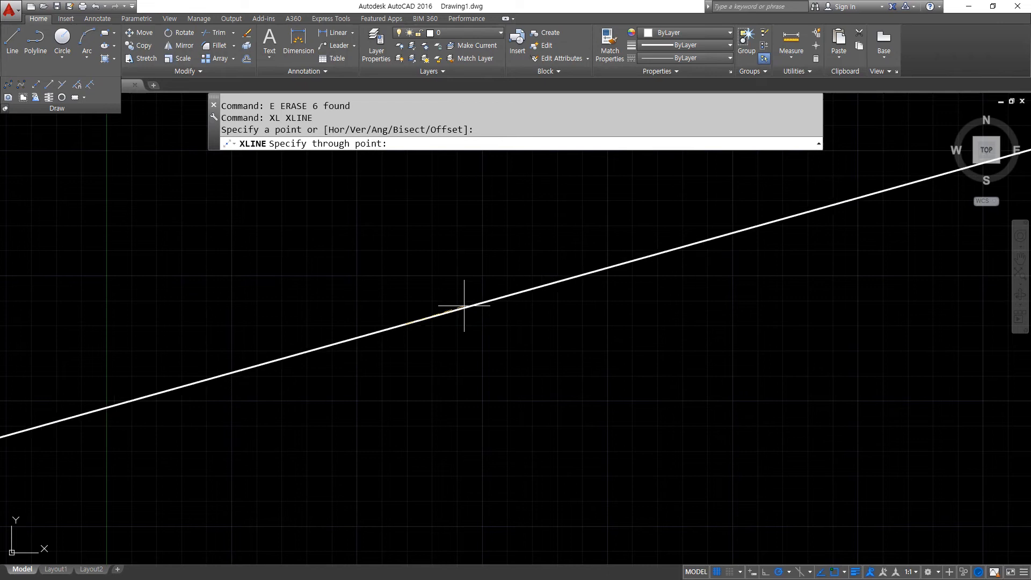
key("super+plus")
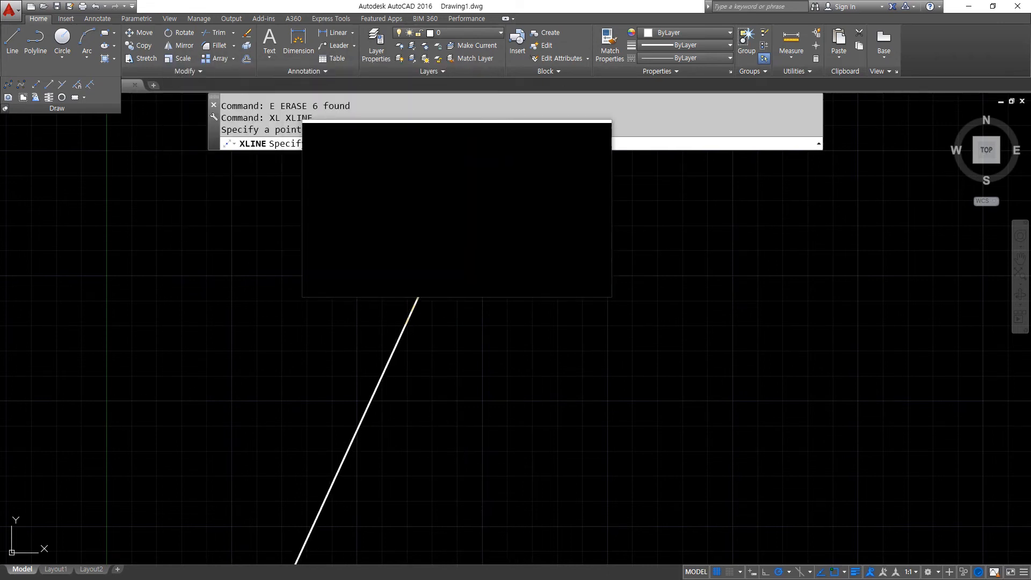
key("super+Escape")
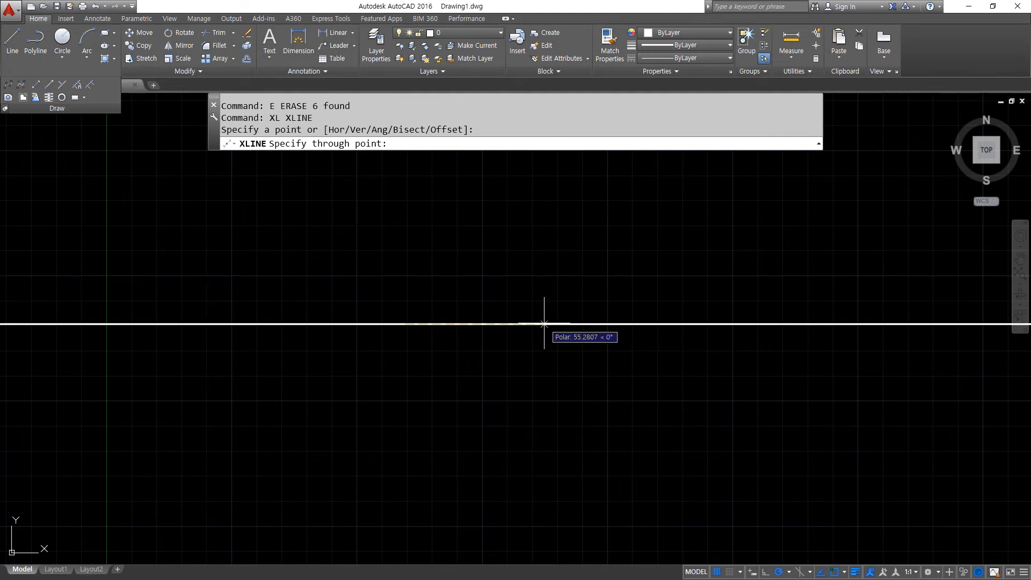
left_click(544, 323)
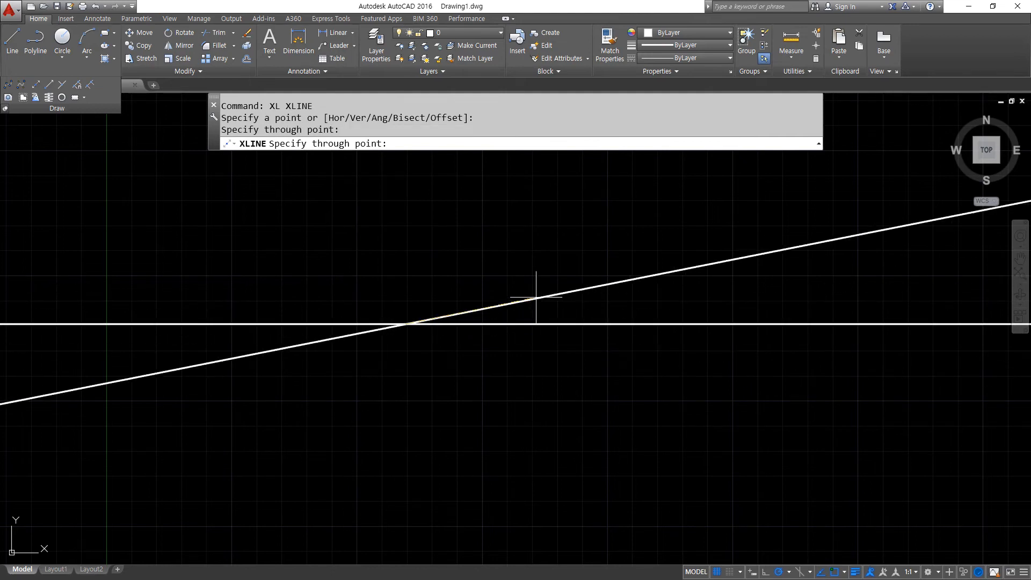
- Add construction lines through the same point at 30°, 60°, 90°, 120° and 150°, and end XLINE
left_click(515, 263)
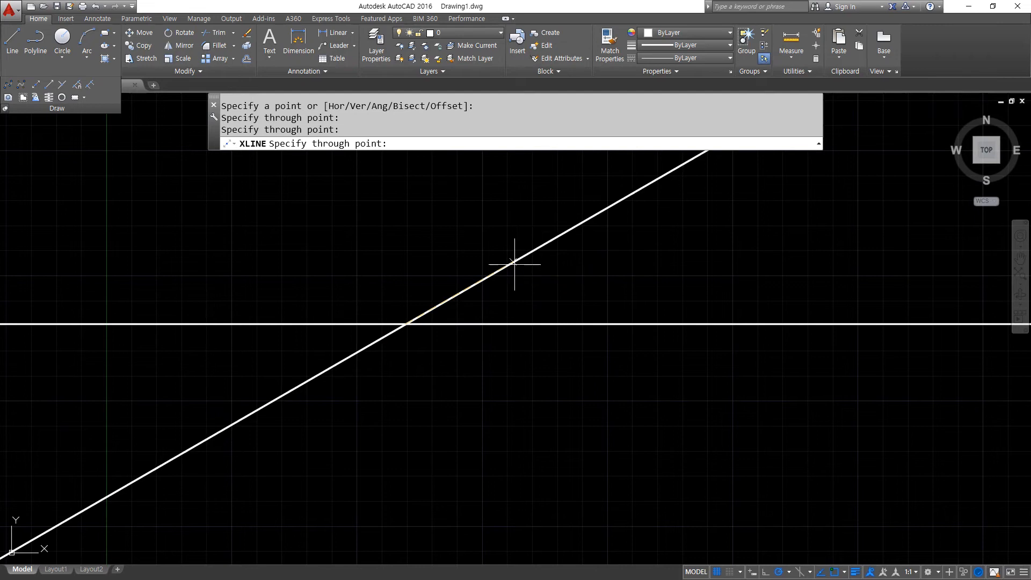
left_click(459, 229)
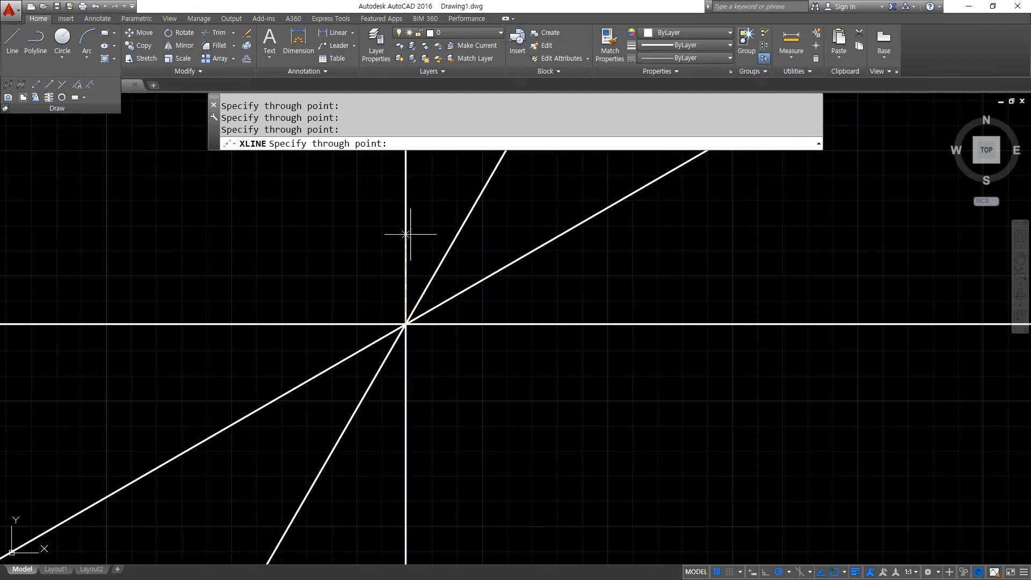
left_click(392, 236)
left_click(352, 259)
left_click(332, 280)
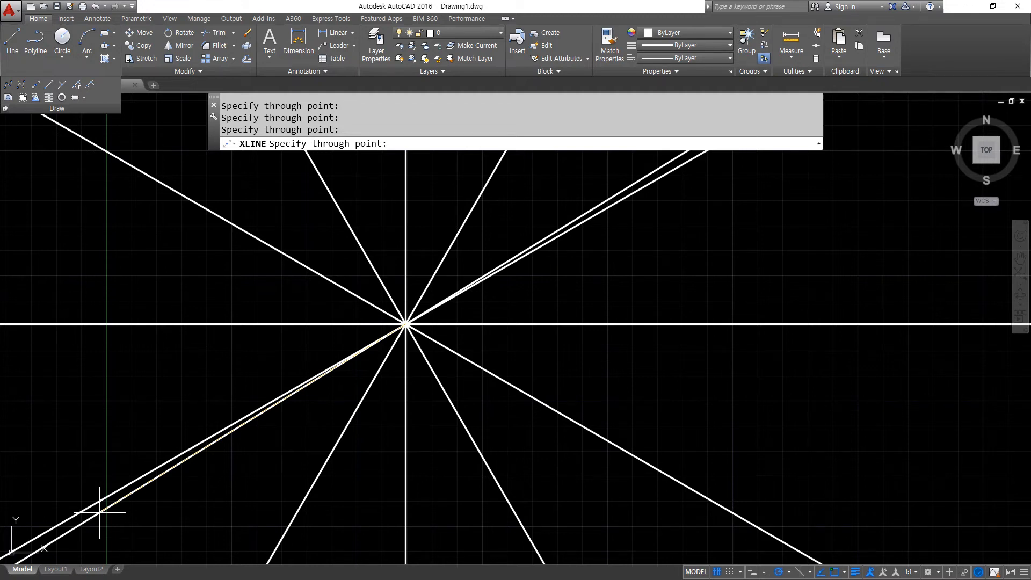
key("Escape")
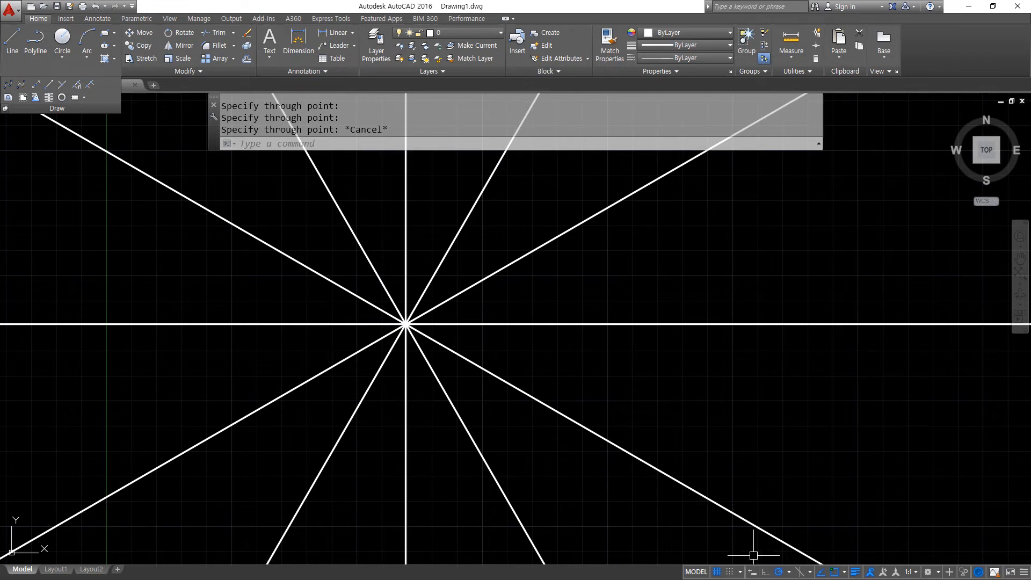
- Review the available polar tracking angle increments and inspect the point where the construction lines meet
left_click(789, 572)
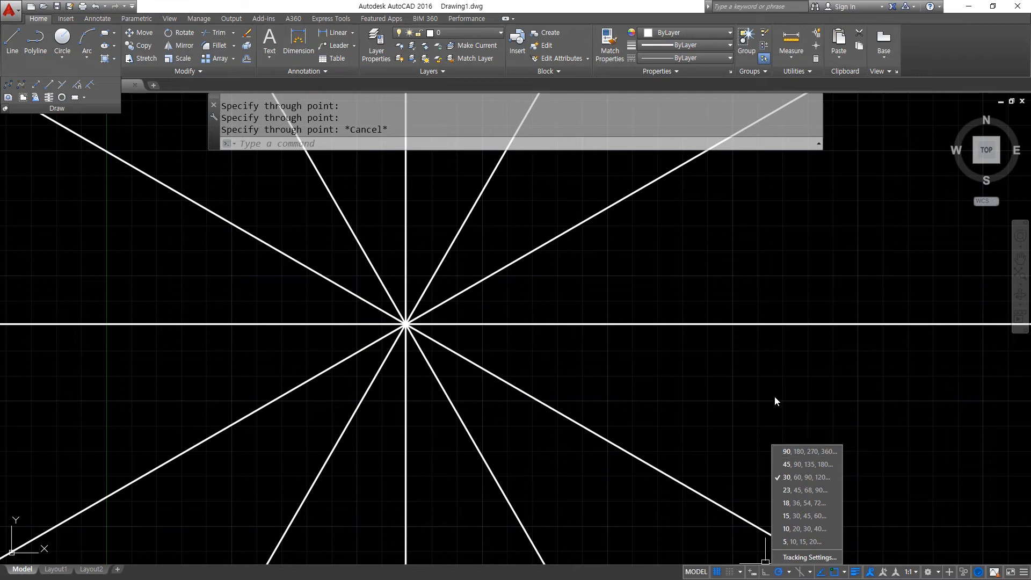
left_click(717, 364)
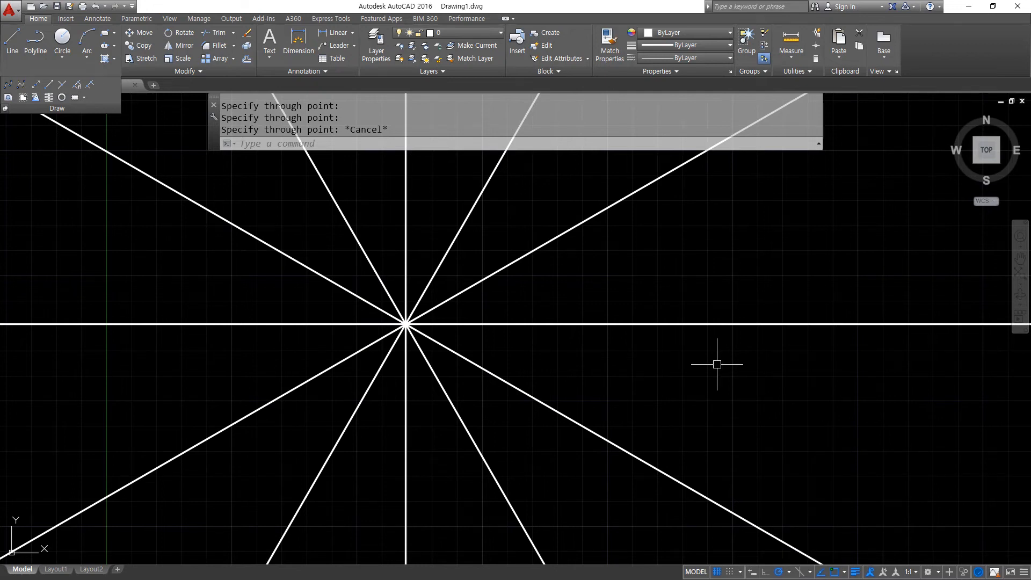
mouse_move(718, 364)
middle_mouse_down()
mouse_move(742, 332)
mouse_move(779, 314)
middle_mouse_up()
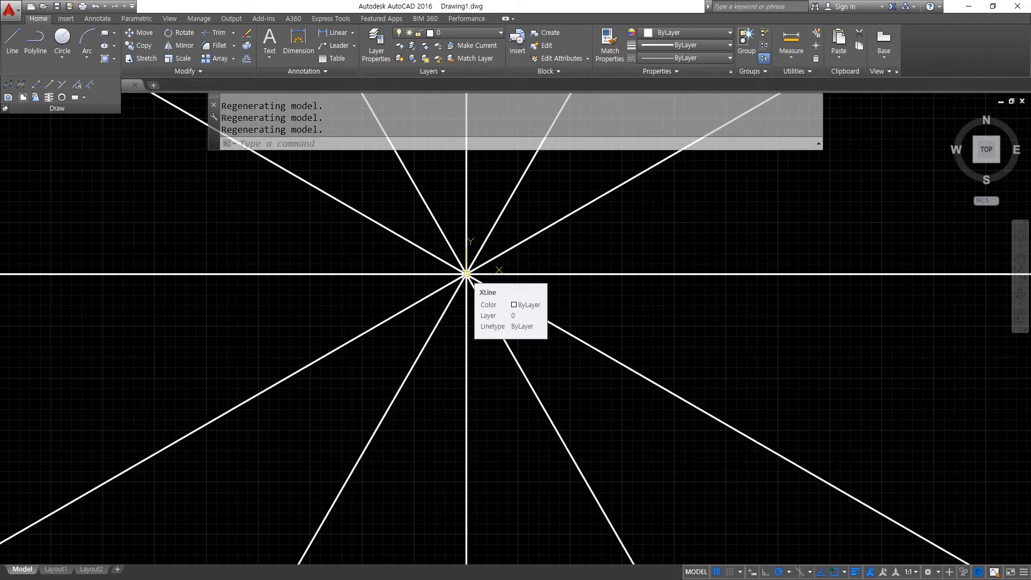
- Erase all the construction lines crossing at the common point and zoom to the whole drawing area
left_click(520, 326)
left_click(344, 179)
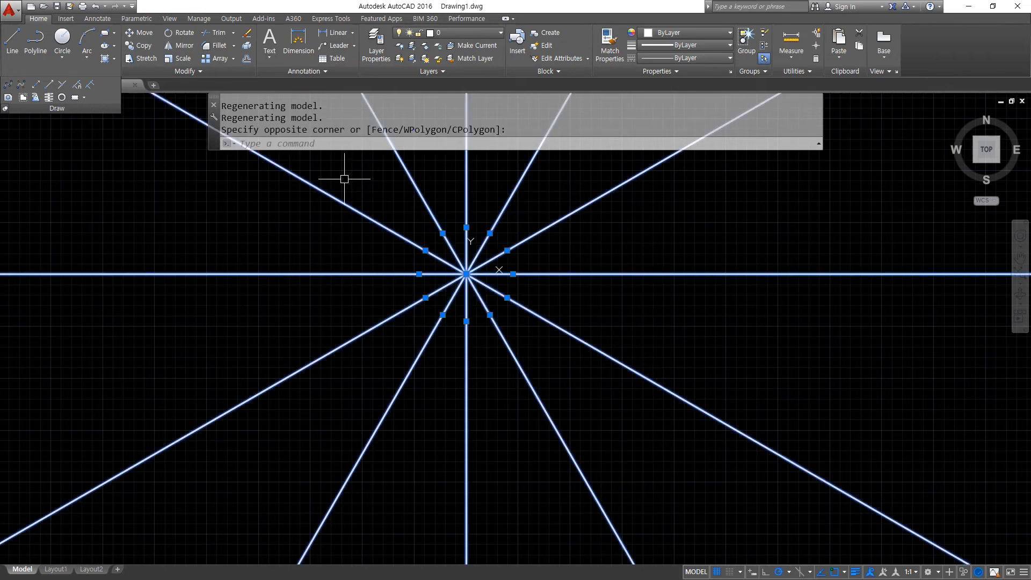
key("Delete")
type("z")
key("Return")
type("e")
key("Return")
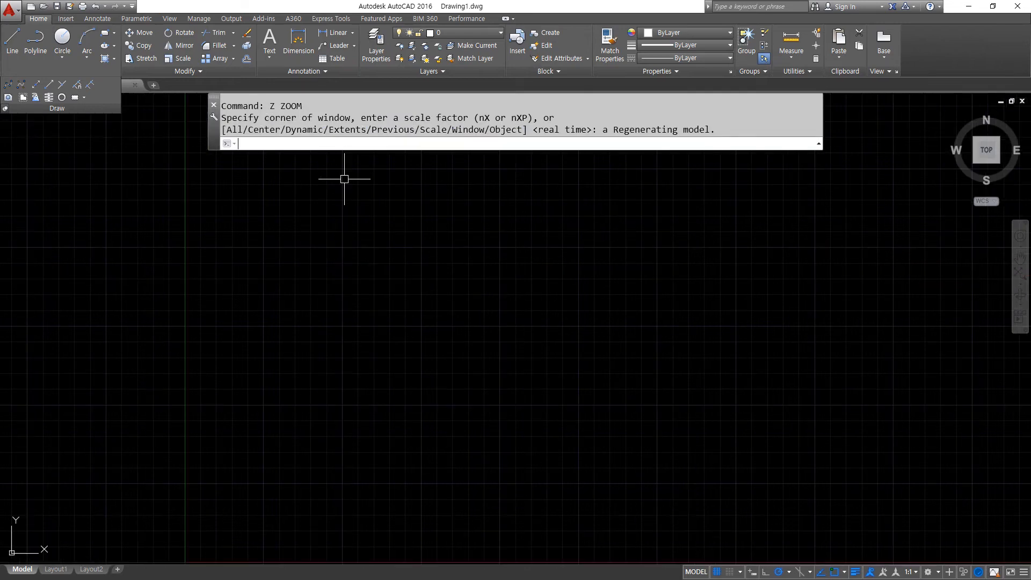
type("x")
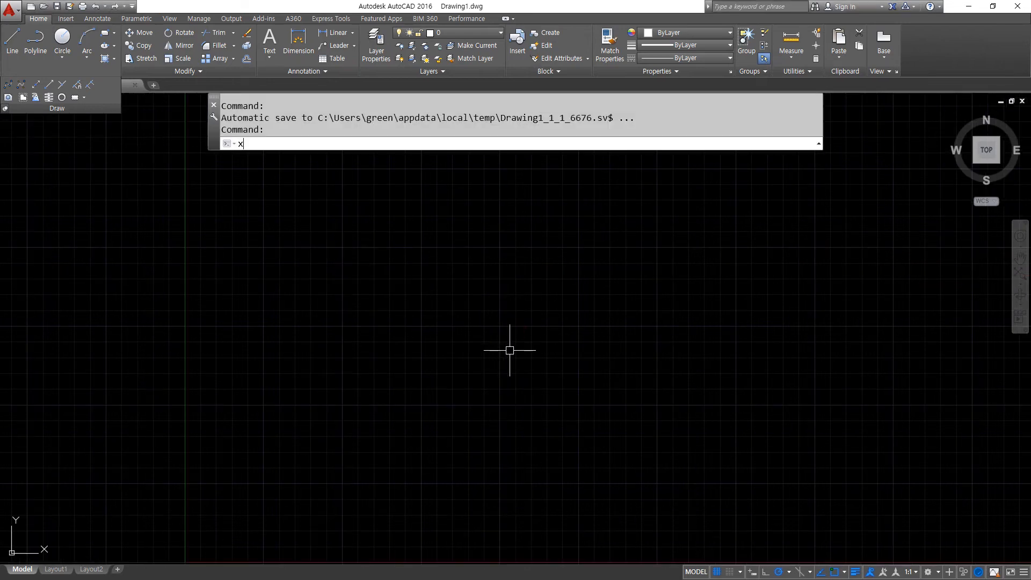
type("l")
key("Return")
left_click(440, 363)
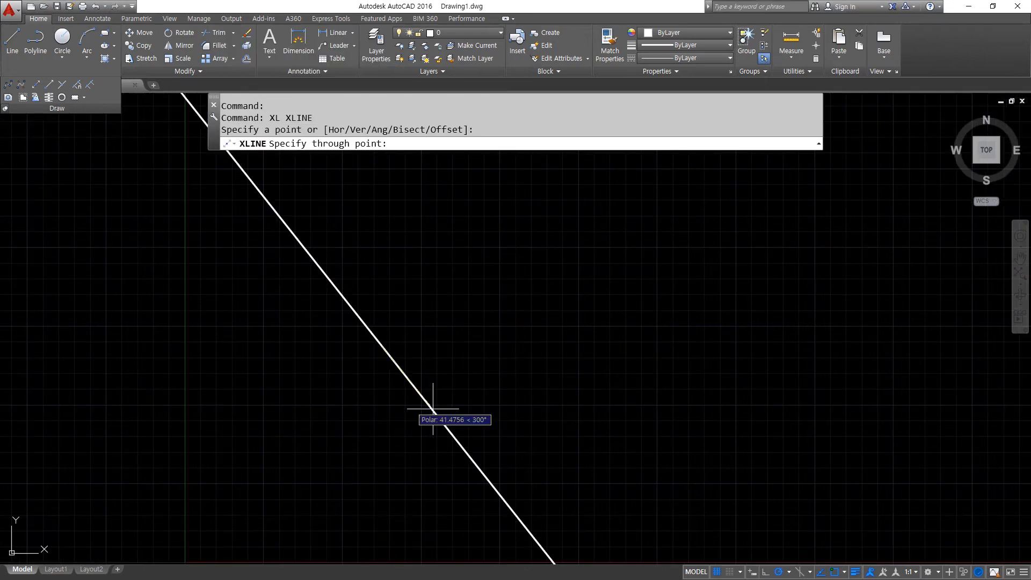
key("Escape")
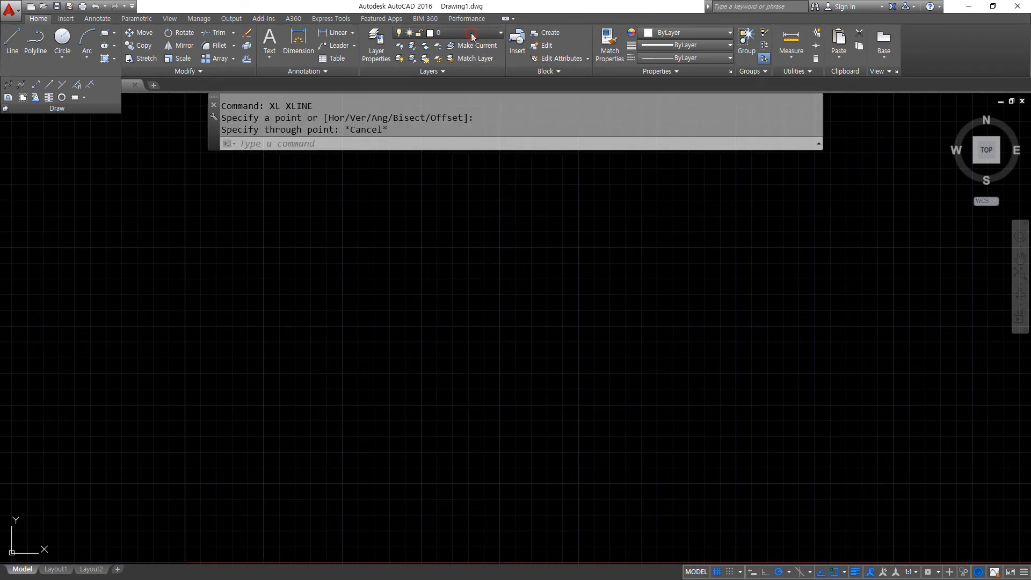
- Make the 중심선 layer current and draw a horizontal and a vertical construction line through one point with XLINE
left_click(464, 33)
left_click(459, 84)
type("xl")
key("Return")
left_click(352, 348)
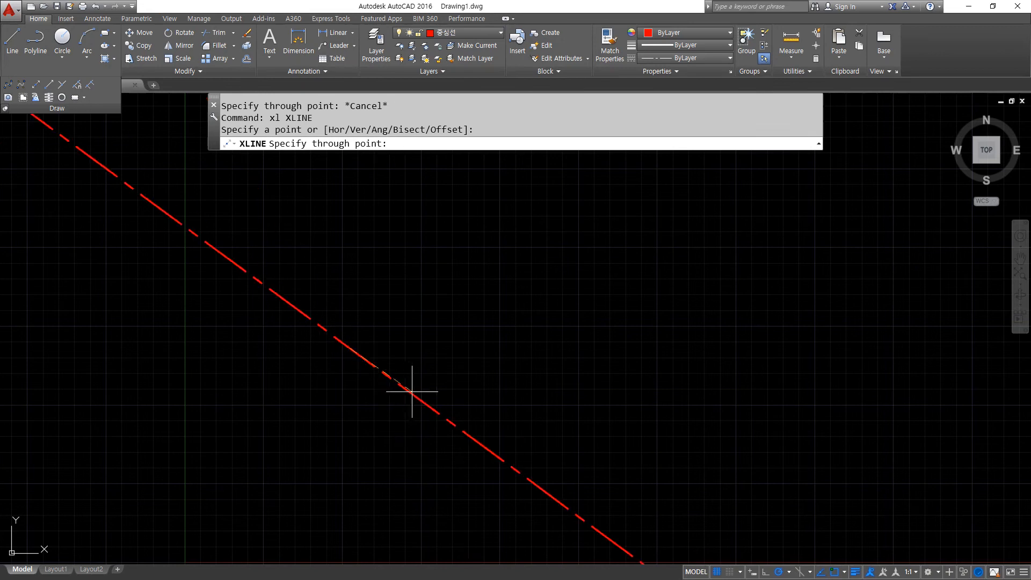
left_click(457, 348)
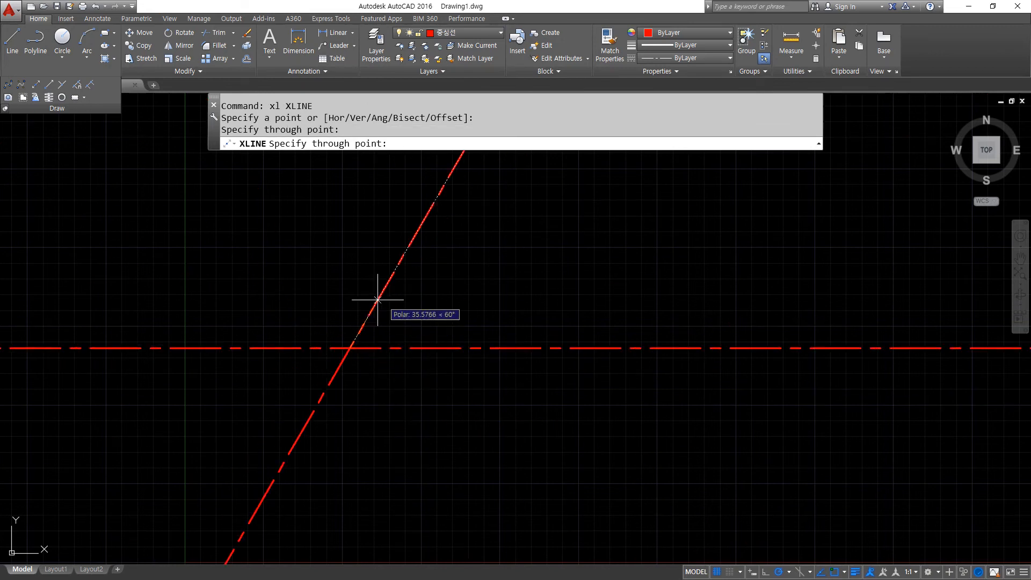
left_click(349, 299)
key("Return")
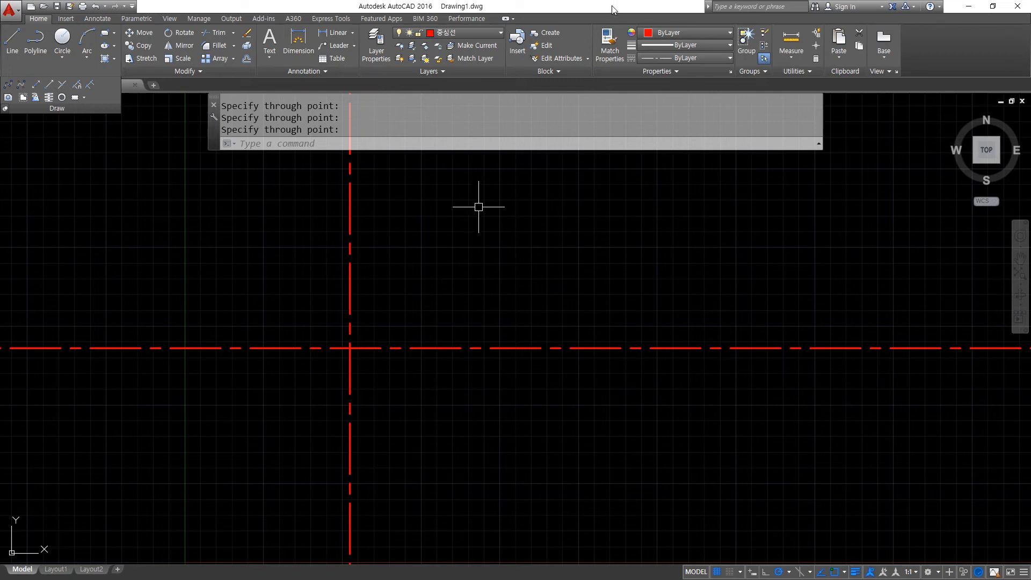
- Add six horizontal construction lines above and below the existing horizontal one using XLINE's Hor option
type("xl")
key("Return")
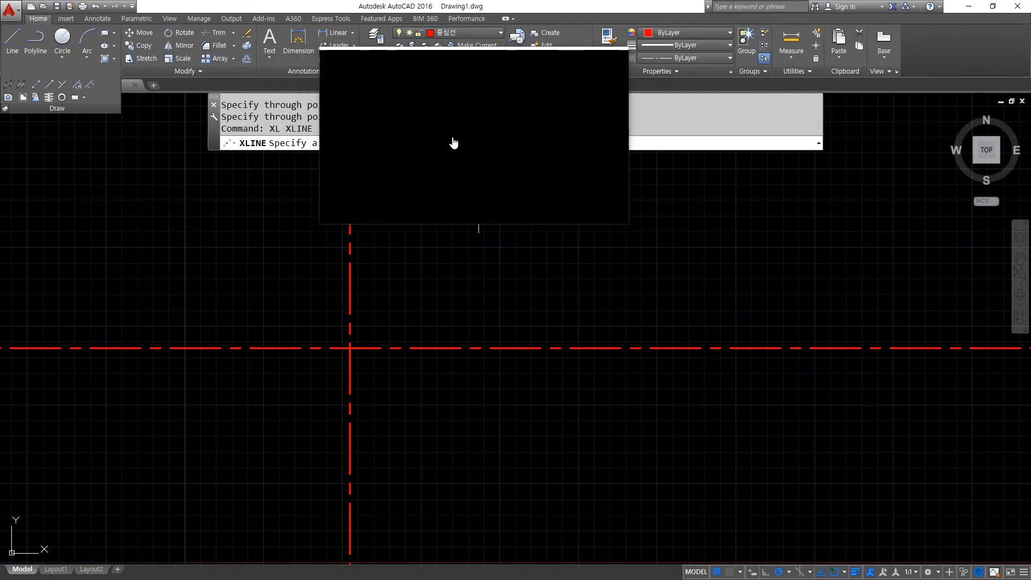
left_click(387, 143)
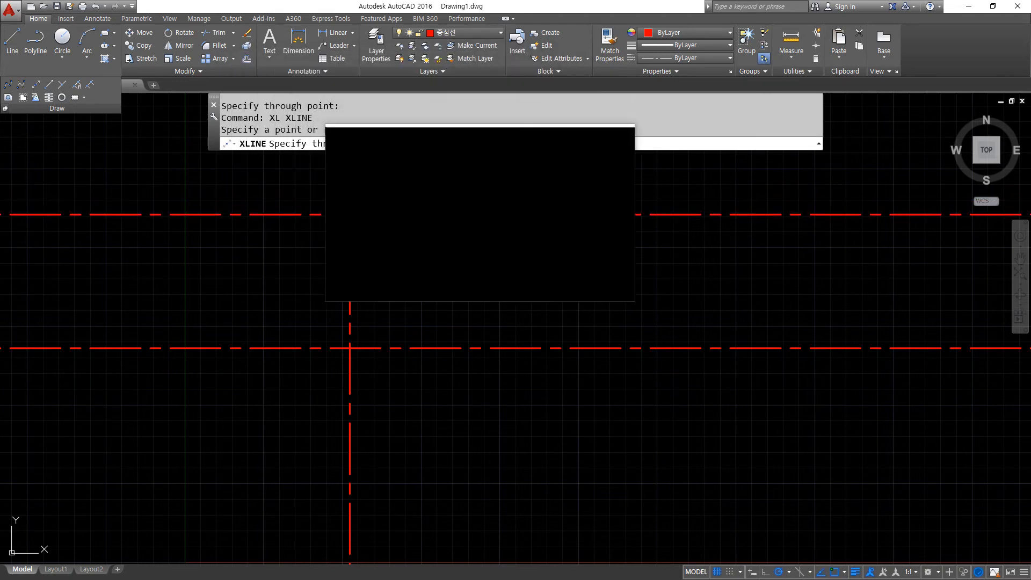
left_click(486, 230)
left_click(486, 264)
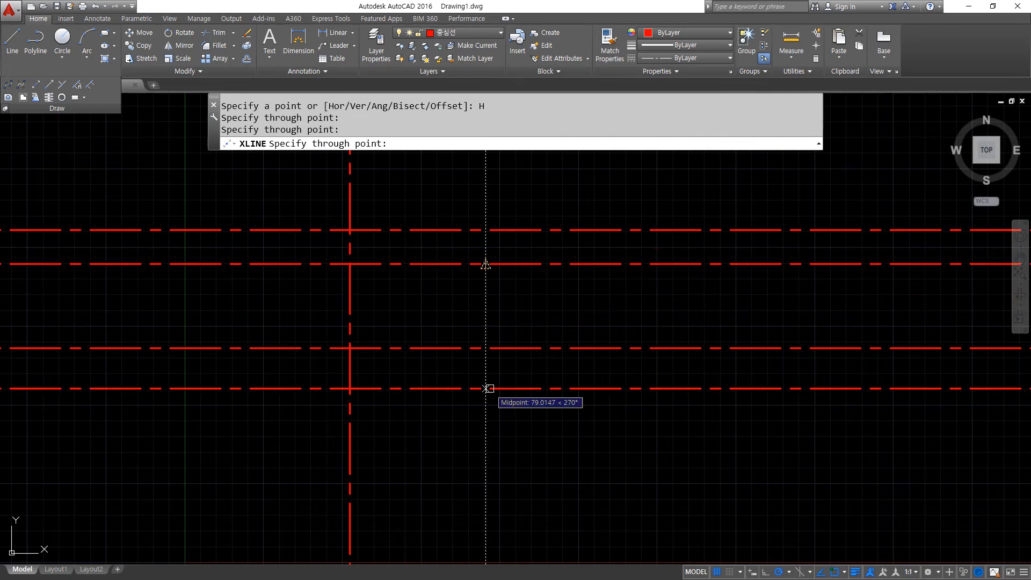
left_click(485, 388)
left_click(485, 443)
left_click(485, 503)
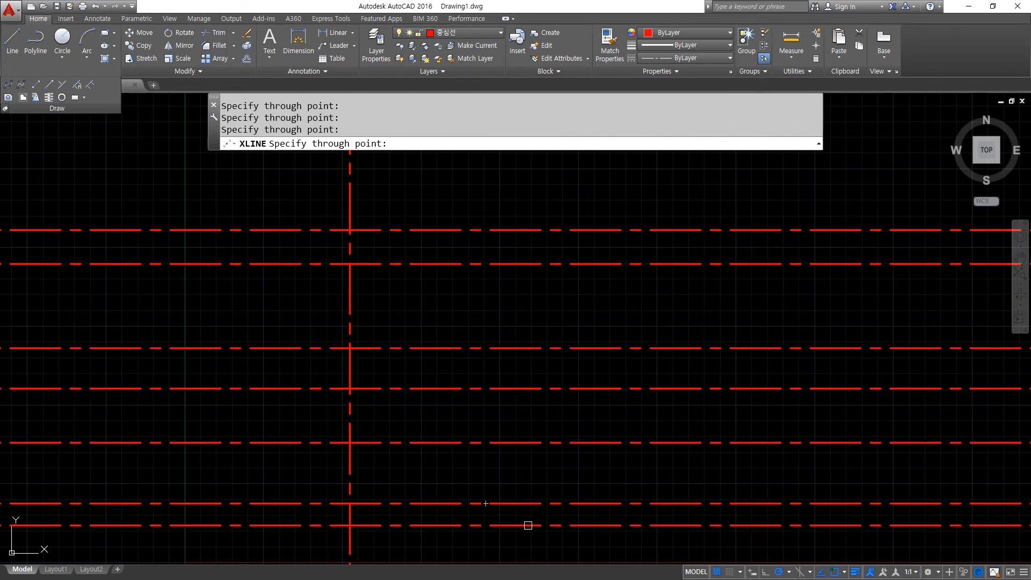
left_click(486, 182)
key("Return")
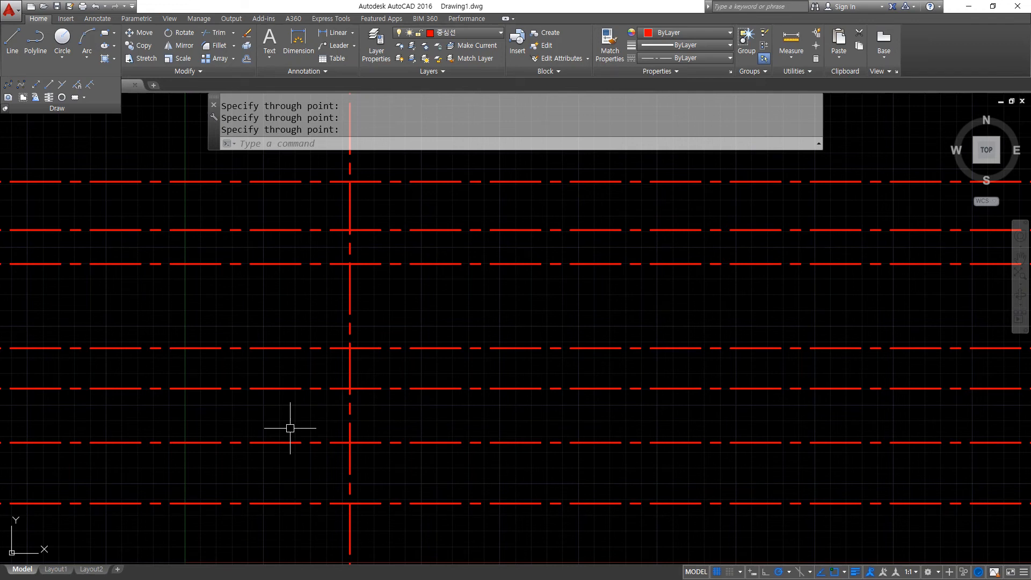
key("Return")
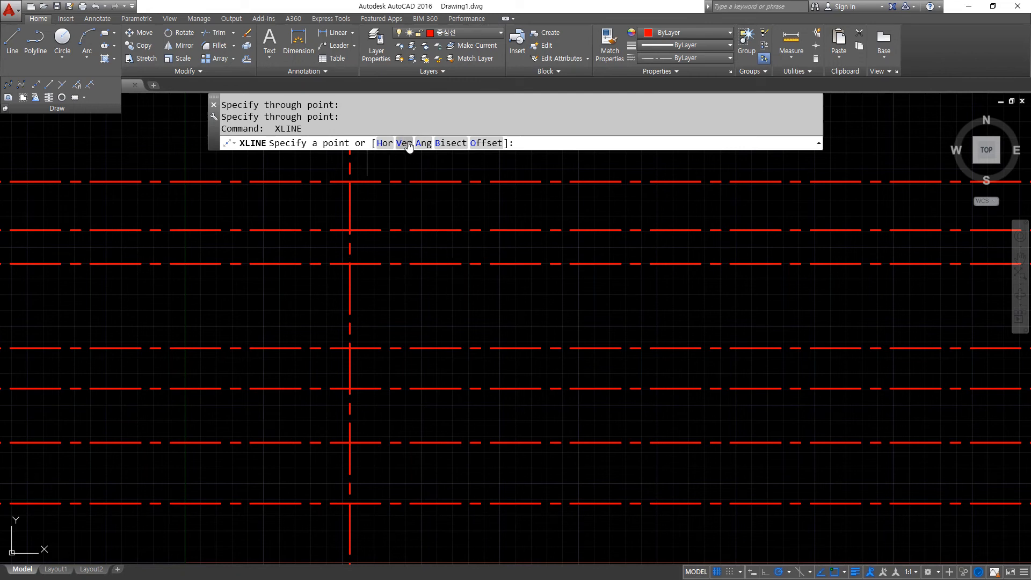
left_click(425, 309)
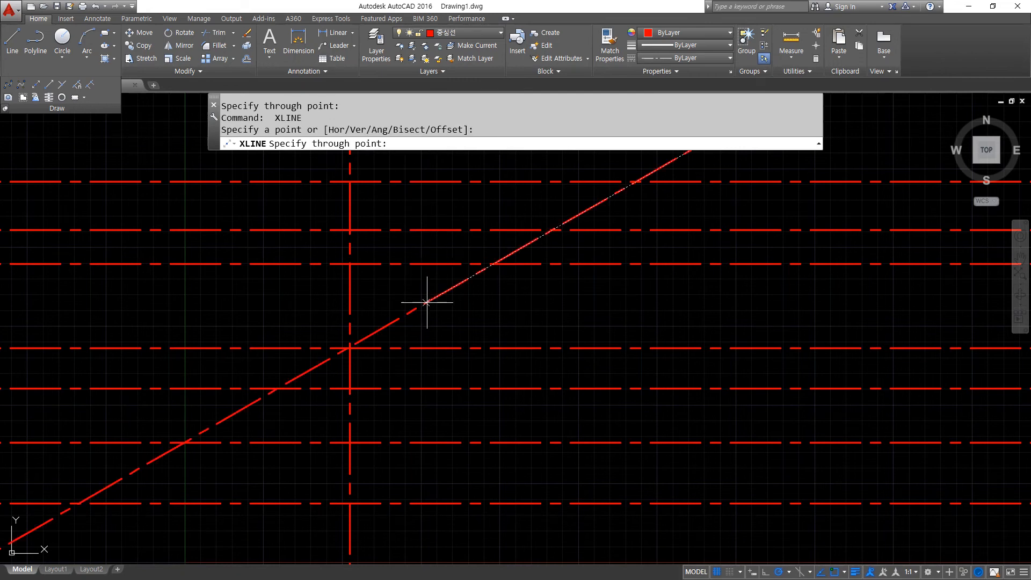
key("Escape")
- Add five vertical construction lines to the right of the existing vertical one using XLINE's Ver option
key("Return")
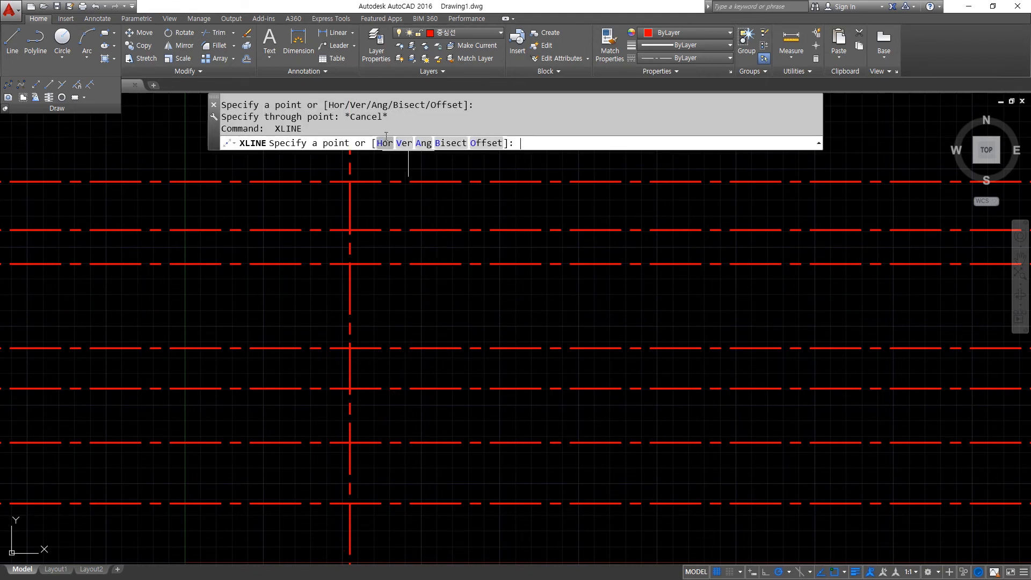
left_click(404, 143)
left_click(422, 299)
left_click(480, 309)
left_click(553, 310)
left_click(630, 313)
left_click(752, 308)
key("Return")
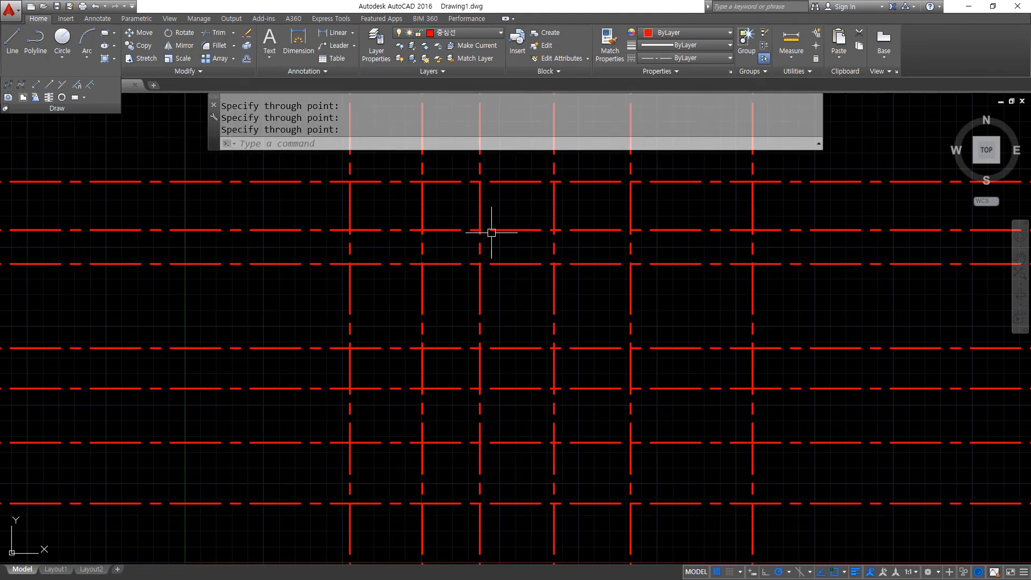
- Erase the whole grid of horizontal and vertical construction lines
left_click(814, 538)
left_click(291, 178)
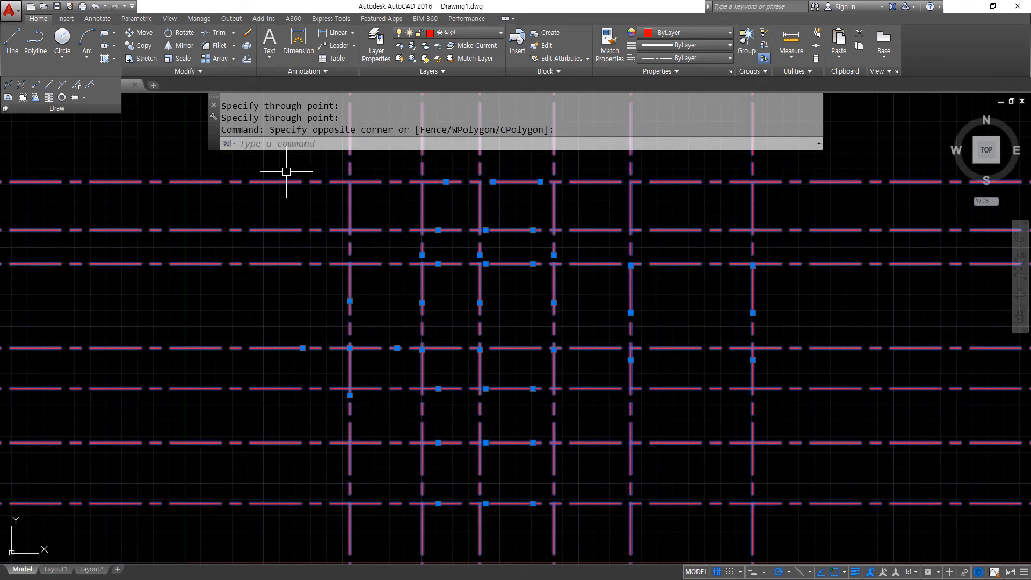
key("Delete")
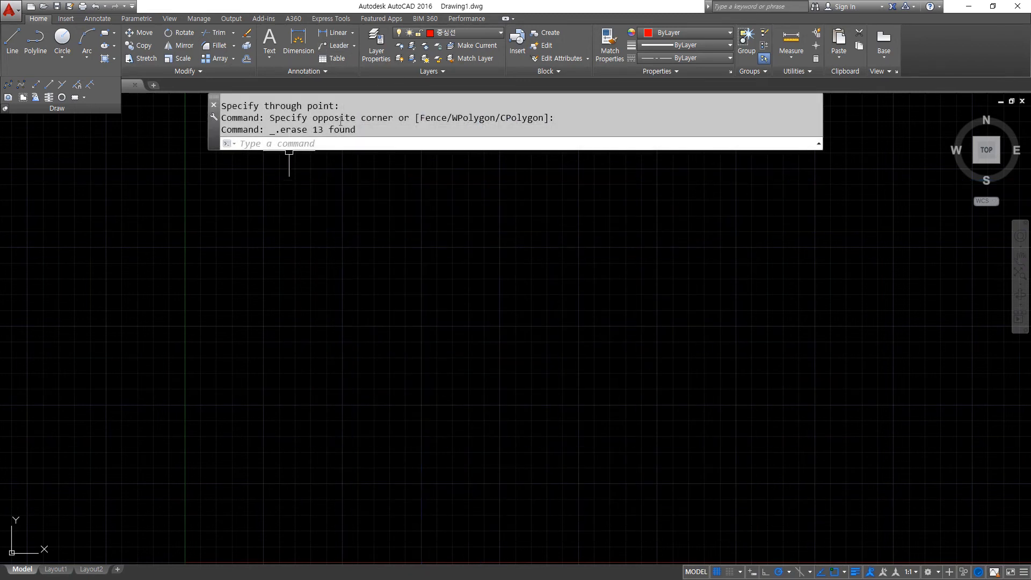
- Draw eleven parallel construction lines at 52° across the drawing area using XLINE's Ang option
type("XL")
key("Return")
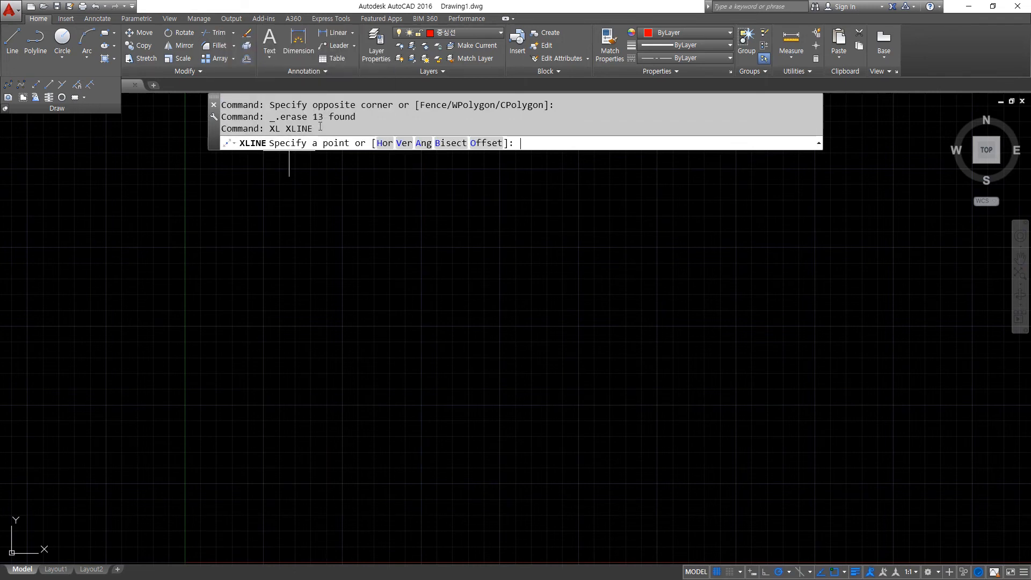
left_click(422, 143)
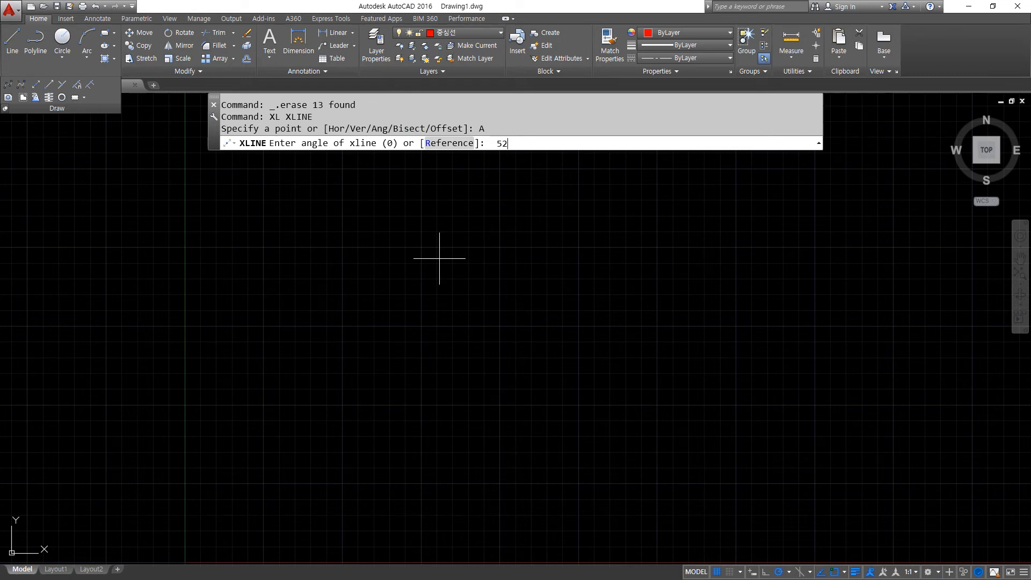
key("Return")
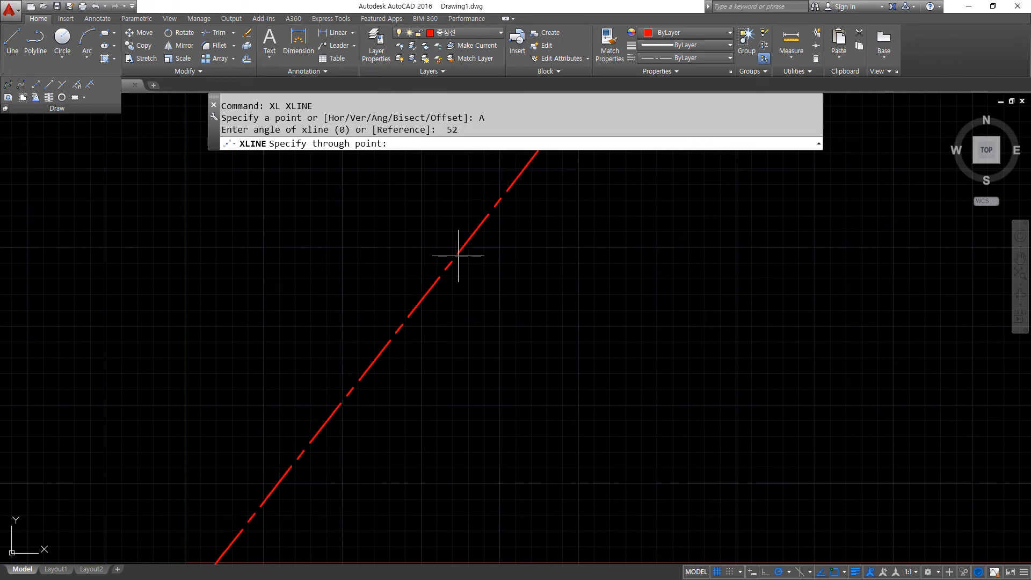
left_click(475, 276)
left_click(553, 304)
left_click(637, 327)
left_click(410, 265)
left_click(259, 226)
left_click(202, 203)
left_click(329, 248)
left_click(349, 268)
left_click(525, 299)
left_click(586, 331)
left_click(671, 354)
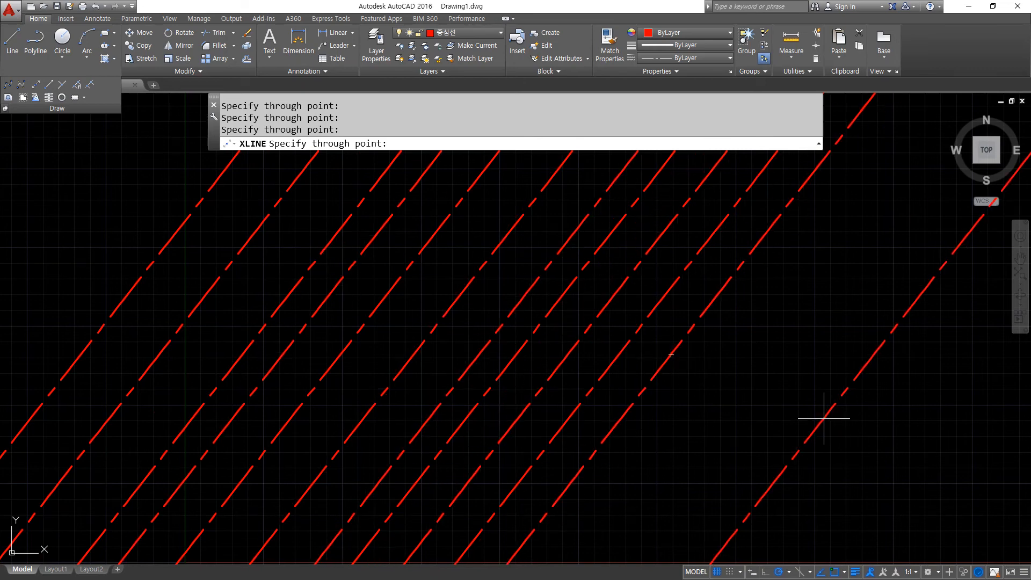
key("Escape")
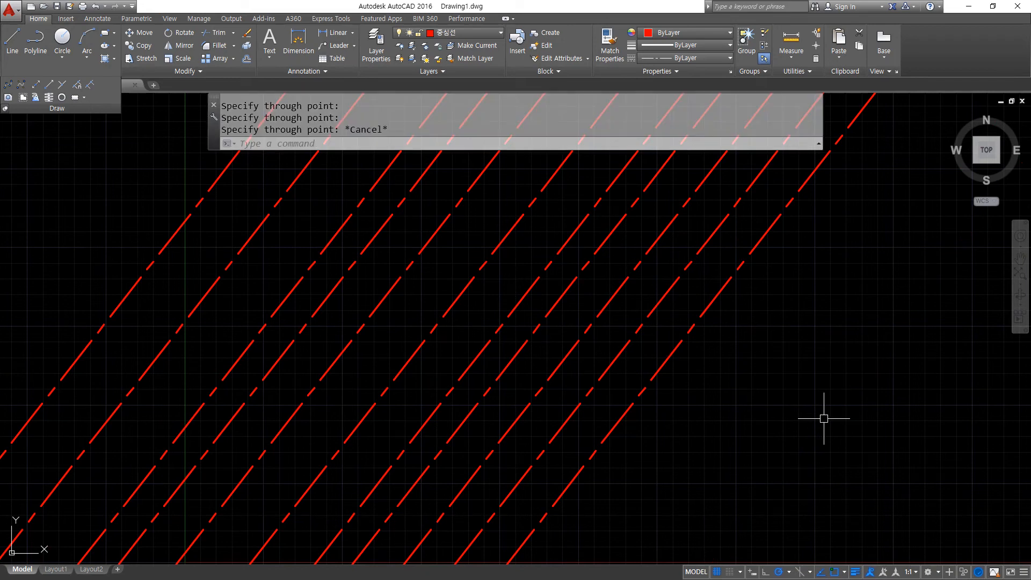
- Erase all the 52° construction lines
left_click(802, 382)
left_click(161, 179)
key("Delete")
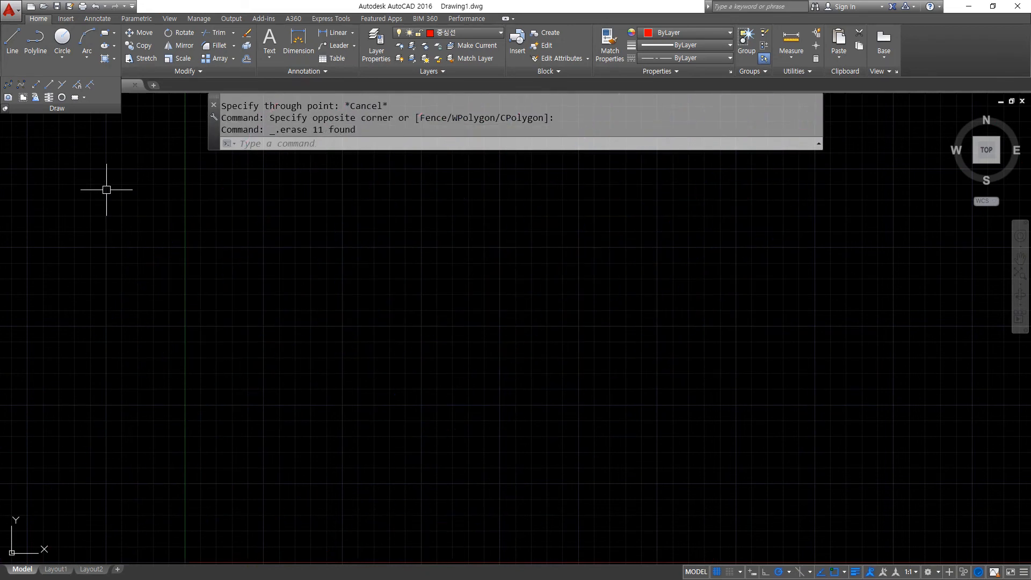
key("alt+Tab")
key("alt+Tab")
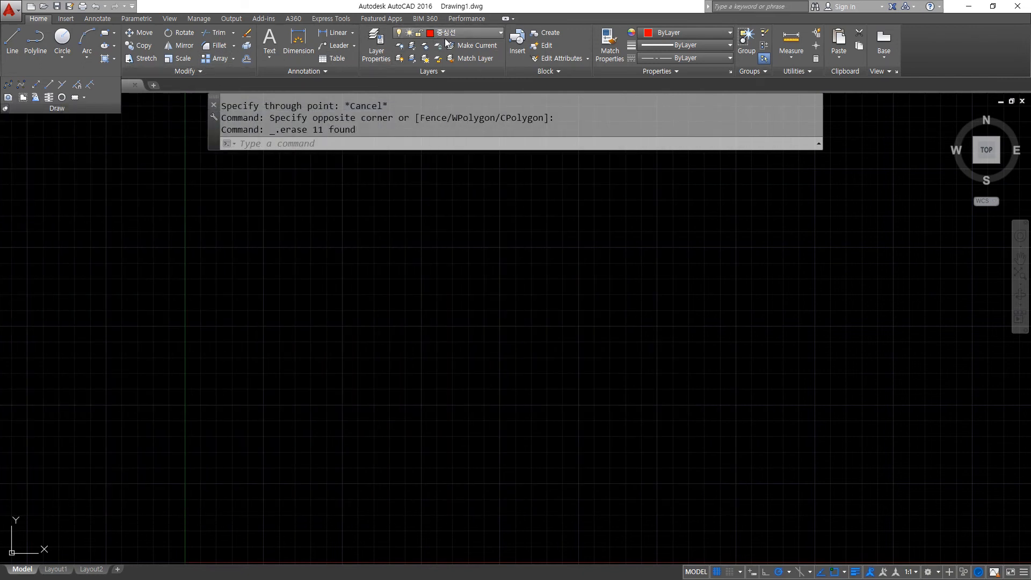
- Draw a horizontal and a vertical construction line crossing at one point with XLINE
type("xl")
key("Return")
left_click(370, 347)
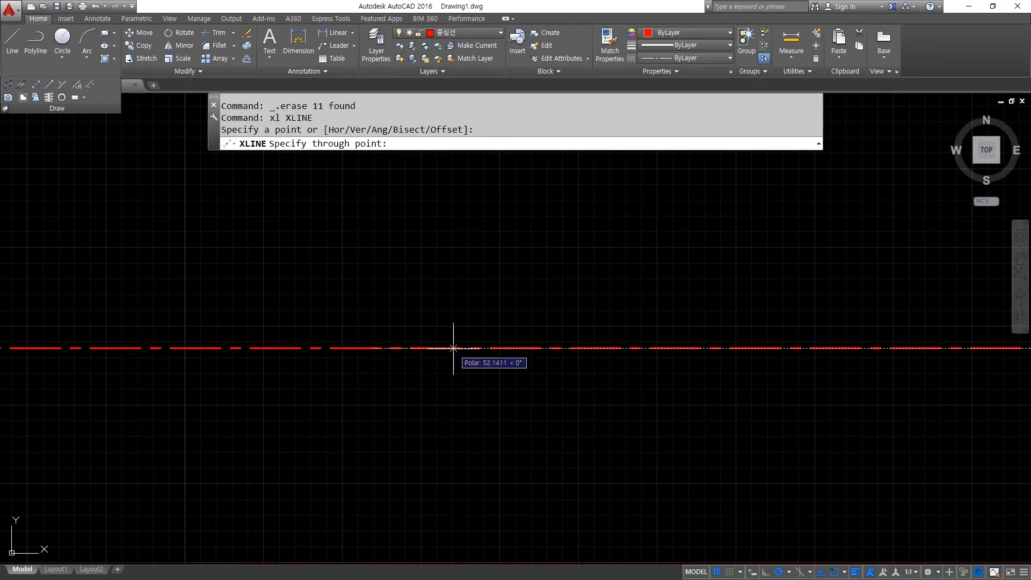
left_click(453, 347)
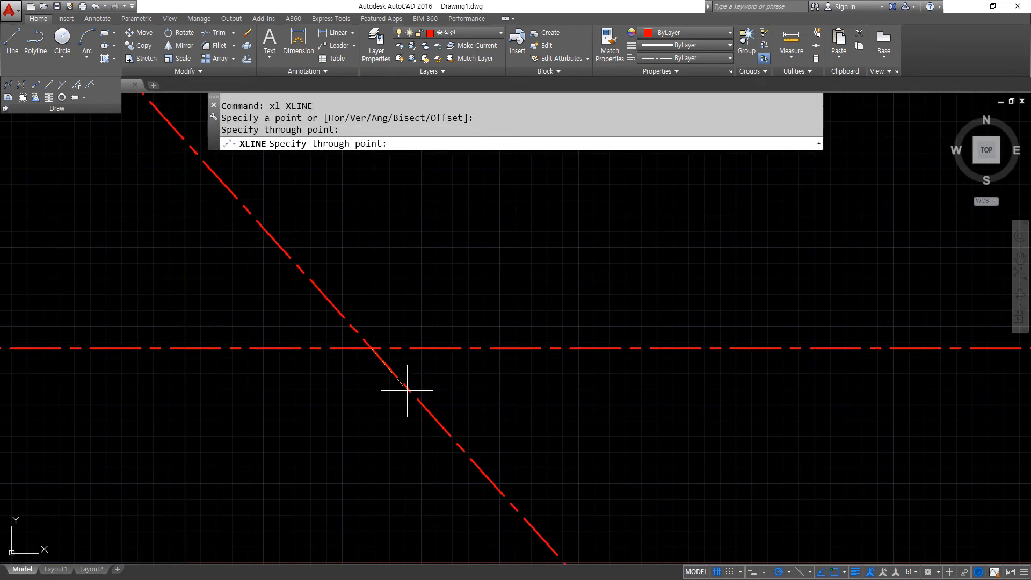
left_click(371, 267)
key("Return")
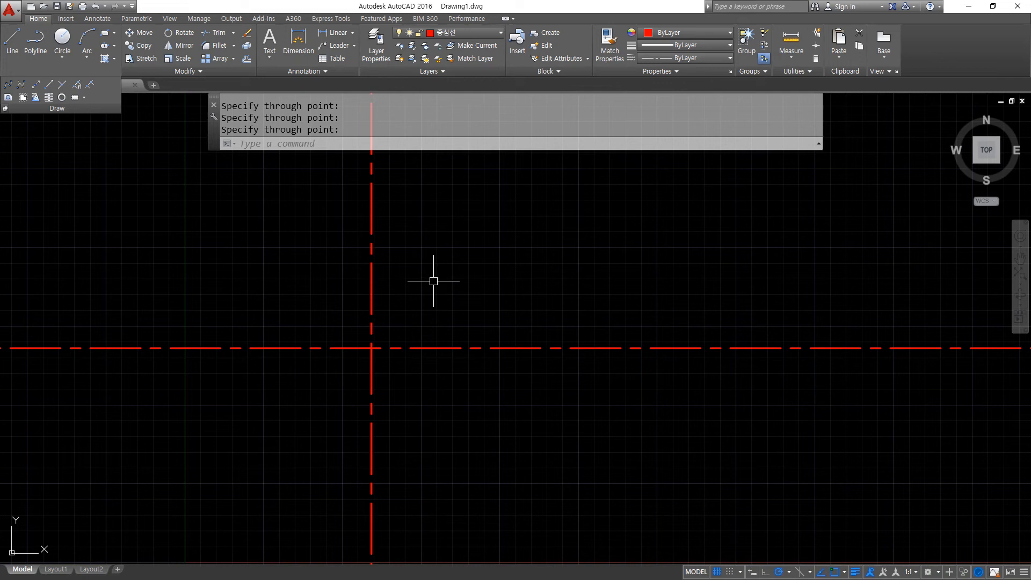
- Offset the vertical centre line 20 to the left
type("o")
key("Return")
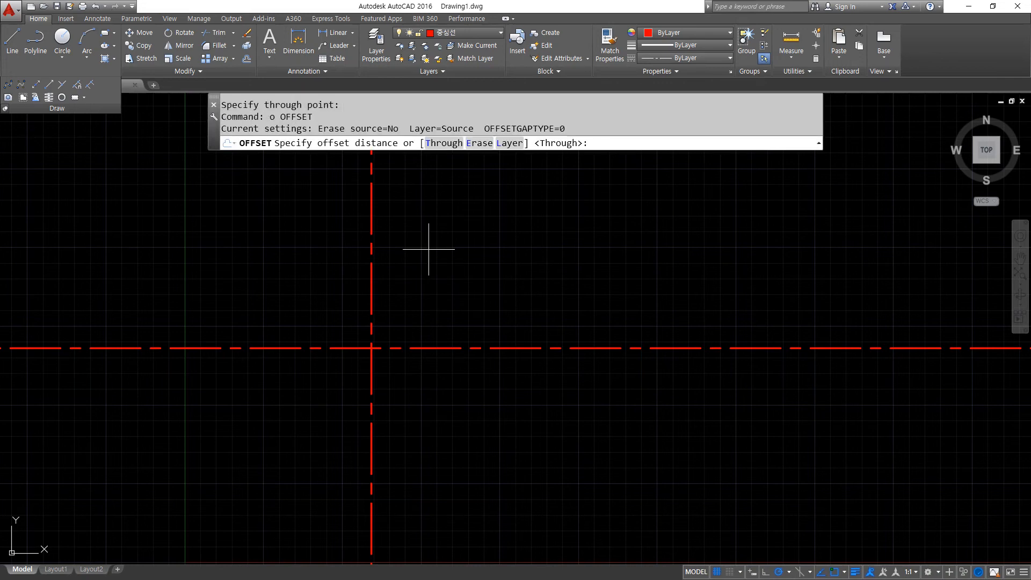
type("20")
key("Return")
left_click(371, 279)
left_click(334, 275)
key("Return")
- Offset the horizontal centre line 50 above and 50 below
key("Return")
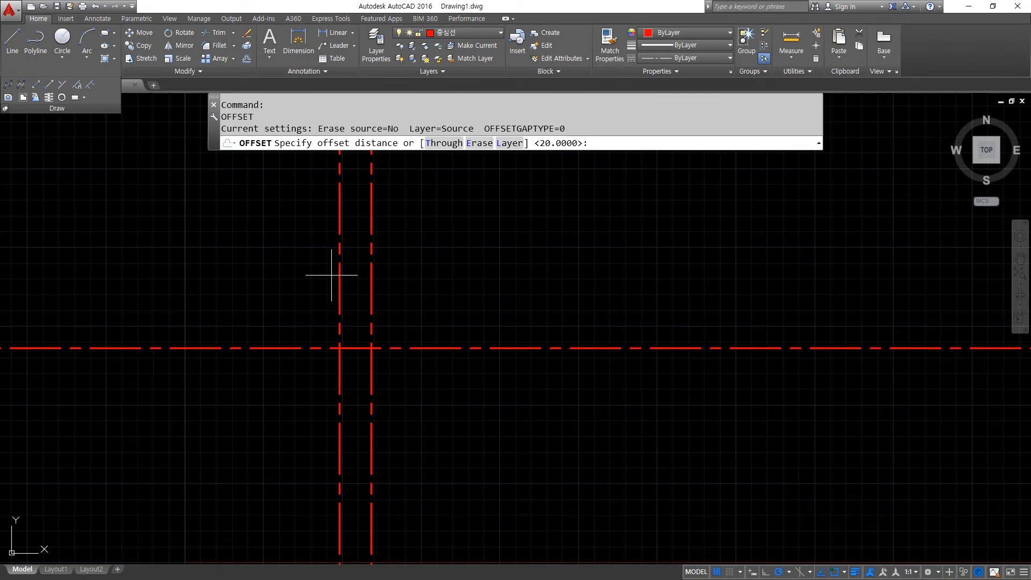
type("50")
key("Return")
left_click(415, 348)
left_click(423, 342)
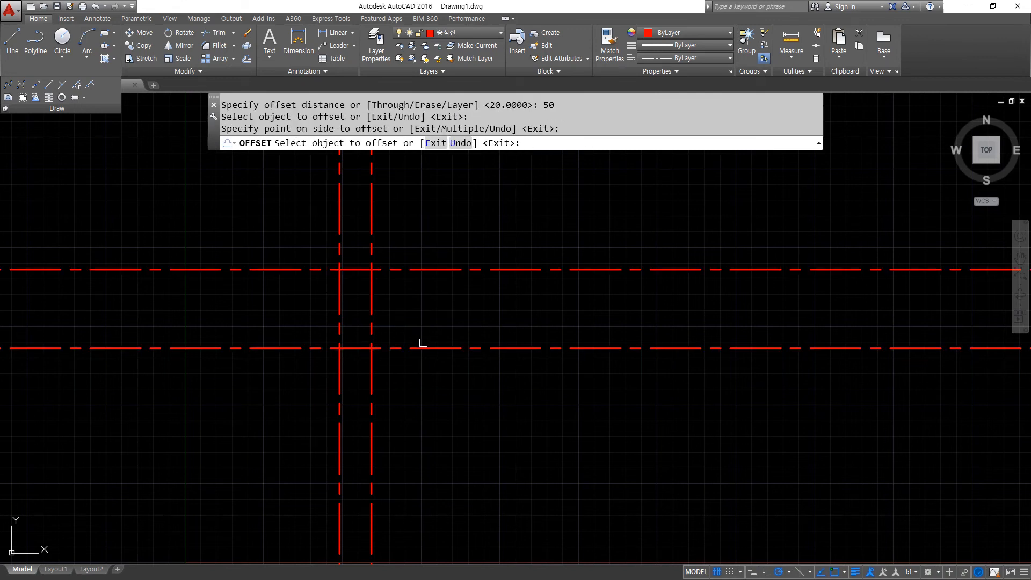
left_click(421, 348)
left_click(424, 394)
key("Return")
- Offset the leftmost vertical line 150 to the right
key("Return")
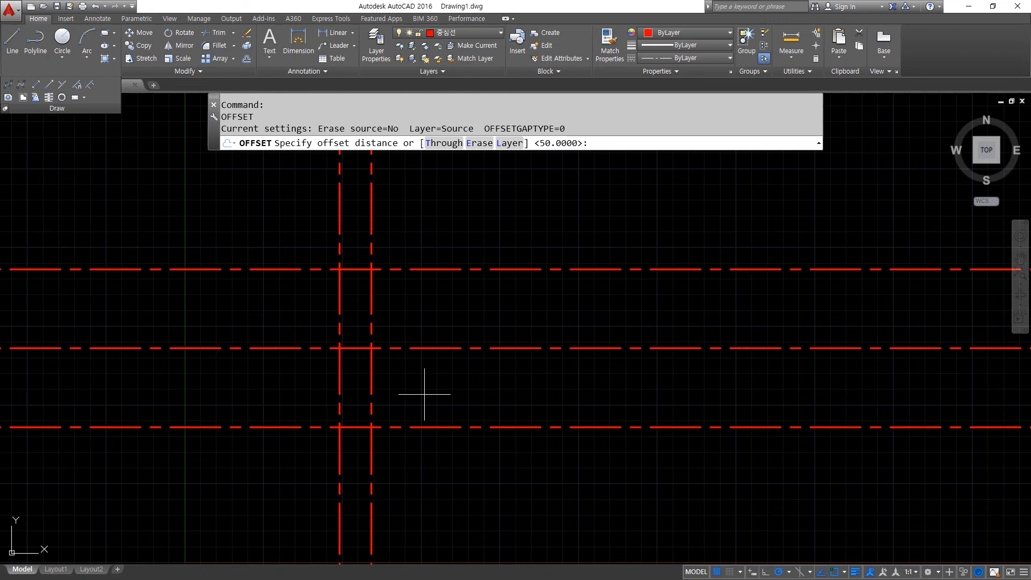
type("150")
key("Return")
left_click(341, 311)
left_click(587, 301)
key("Return")
- Move the outer two horizontal and outer two vertical lines to the 은선 layer
left_click_drag(607, 291, 548, 236)
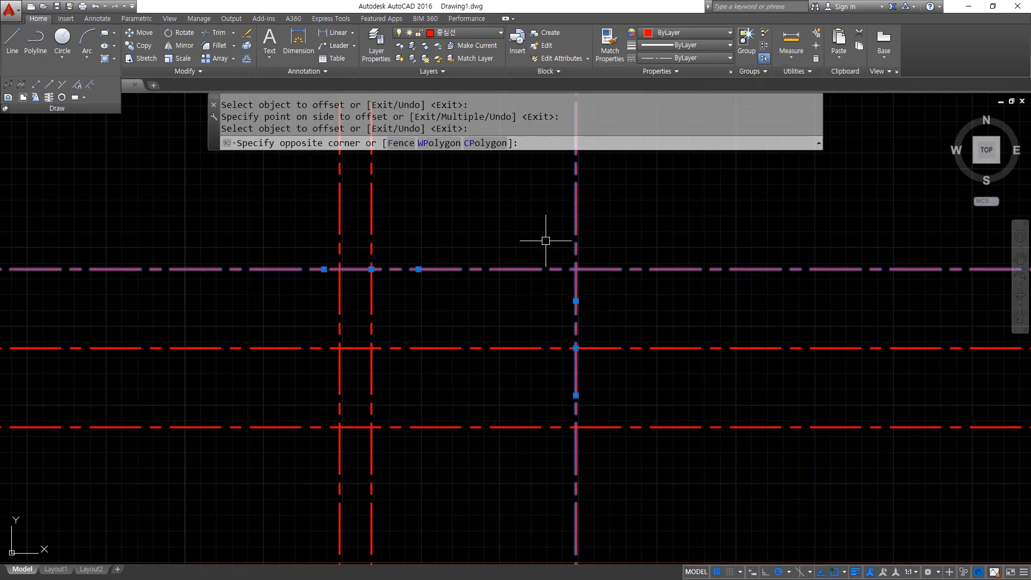
left_click_drag(346, 414, 292, 467)
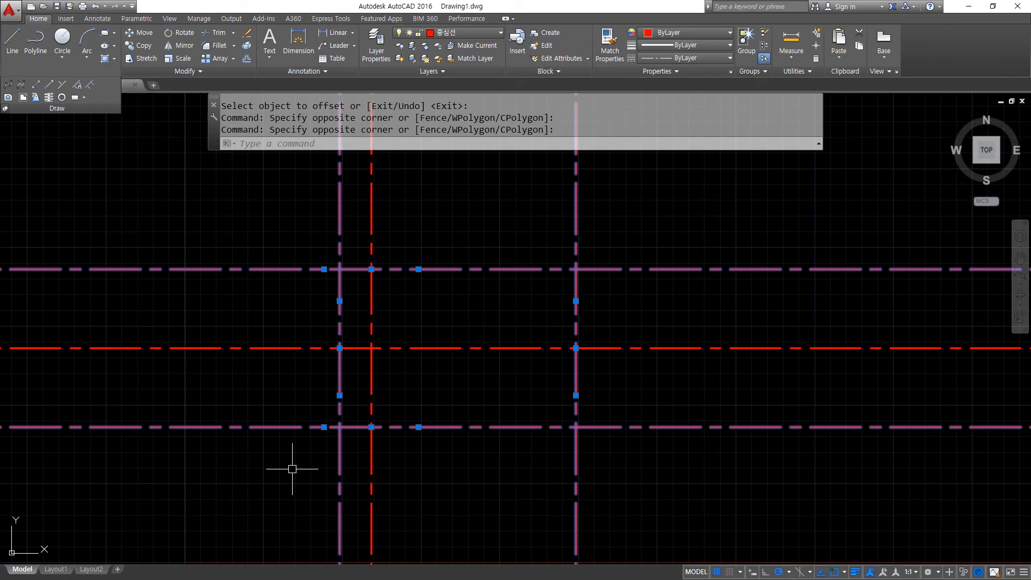
left_click(456, 32)
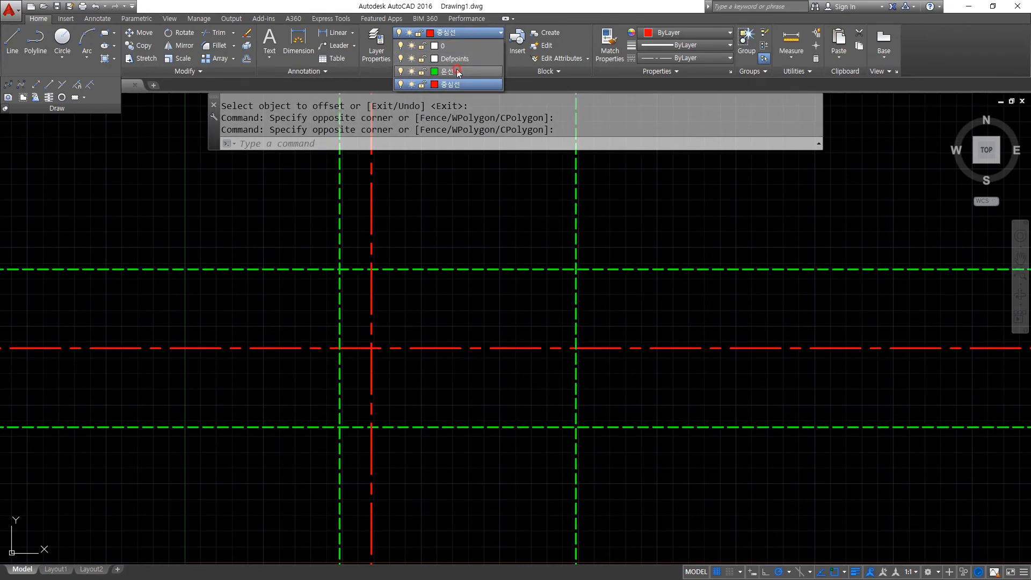
left_click(456, 71)
- Change the 은선 layer's linetype to Continuous in the layer properties
left_click(376, 48)
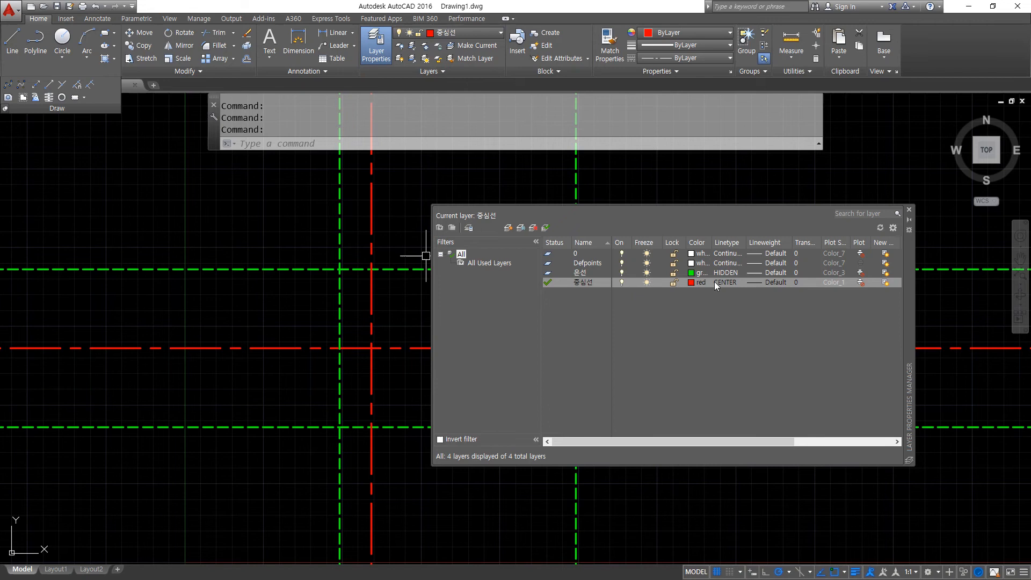
left_click(724, 273)
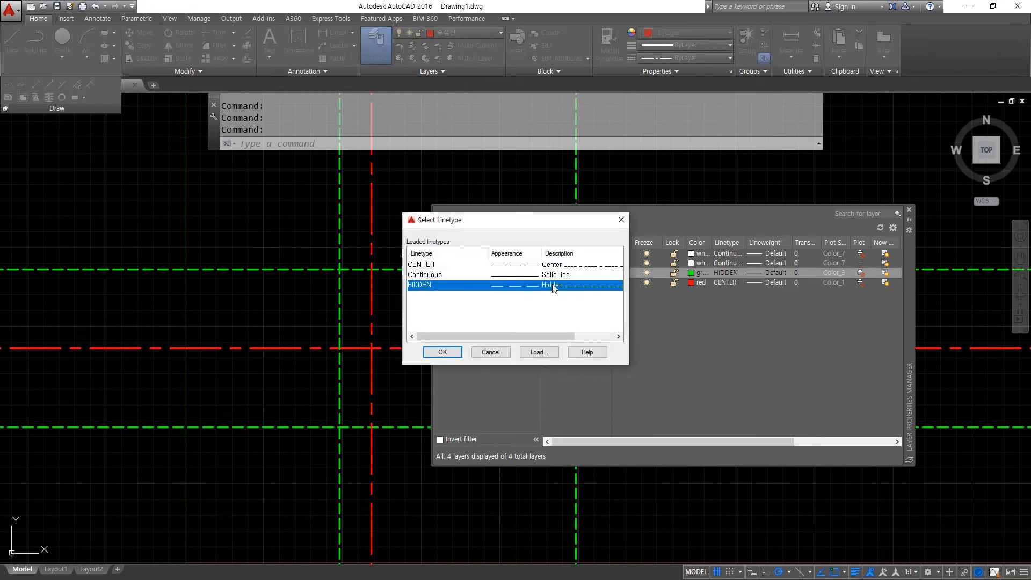
left_click(440, 274)
left_click(442, 351)
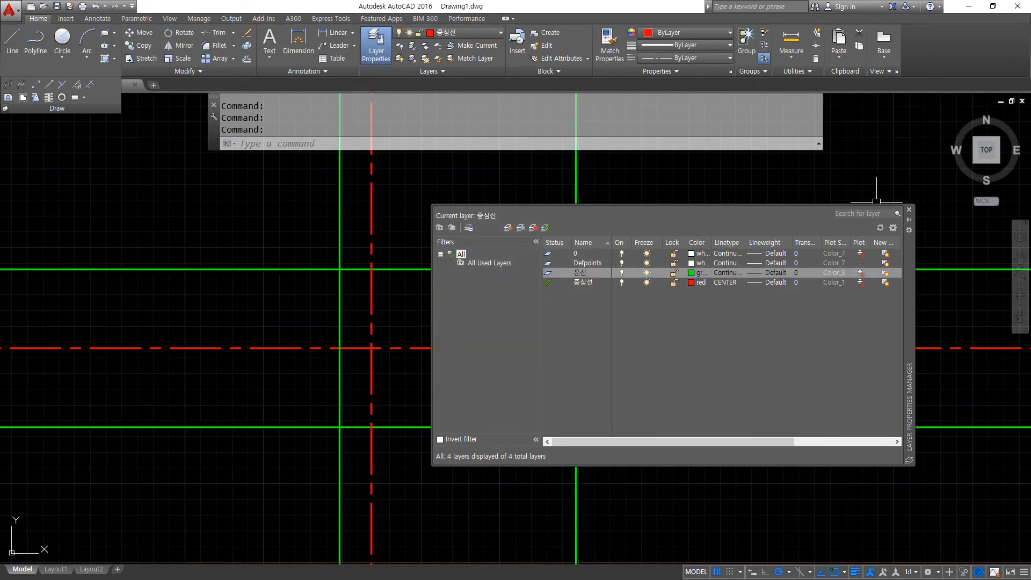
left_click(908, 210)
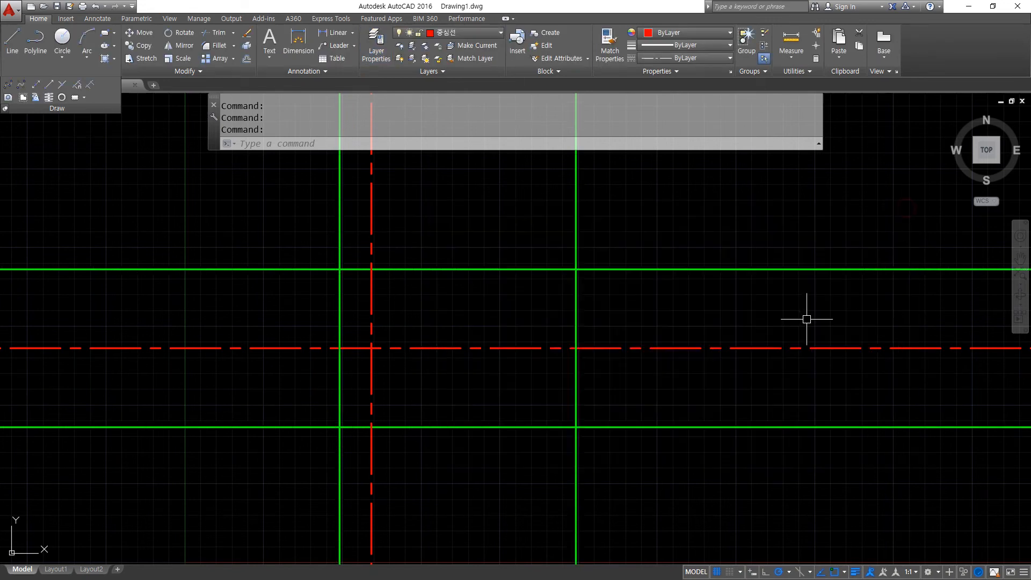
- Trim the green lines that overrun the rectangle's two upper corners, using fence selections
type("tr")
key("Return")
key("Return")
type("f")
key("Return")
left_click(676, 289)
left_click(570, 188)
key("Return")
type("f")
key("Return")
left_click(352, 208)
left_click(251, 295)
key("Return")
- Trim the green lines that overrun the rectangle's two lower corners, using fence selections
type("f")
key("Return")
left_click(256, 405)
left_click(352, 462)
key("Return")
type("f")
key("Return")
left_click(549, 484)
left_click(666, 377)
key("Return")
scroll(497, 355, "up", 2)
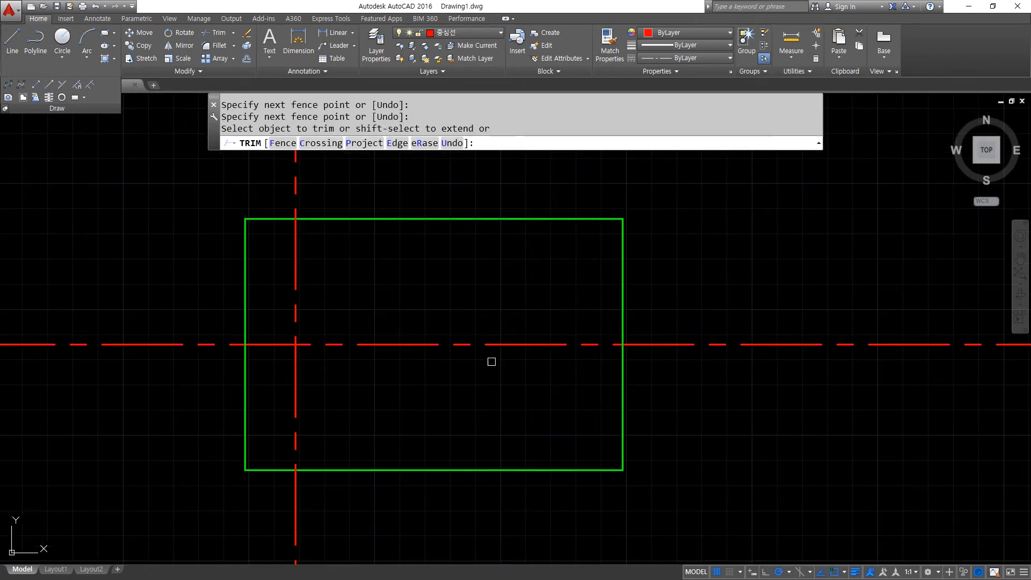
key("Escape")
- Offset all four sides of the green rectangle outward by 3
type("o")
key("Return")
type("3")
key("Return")
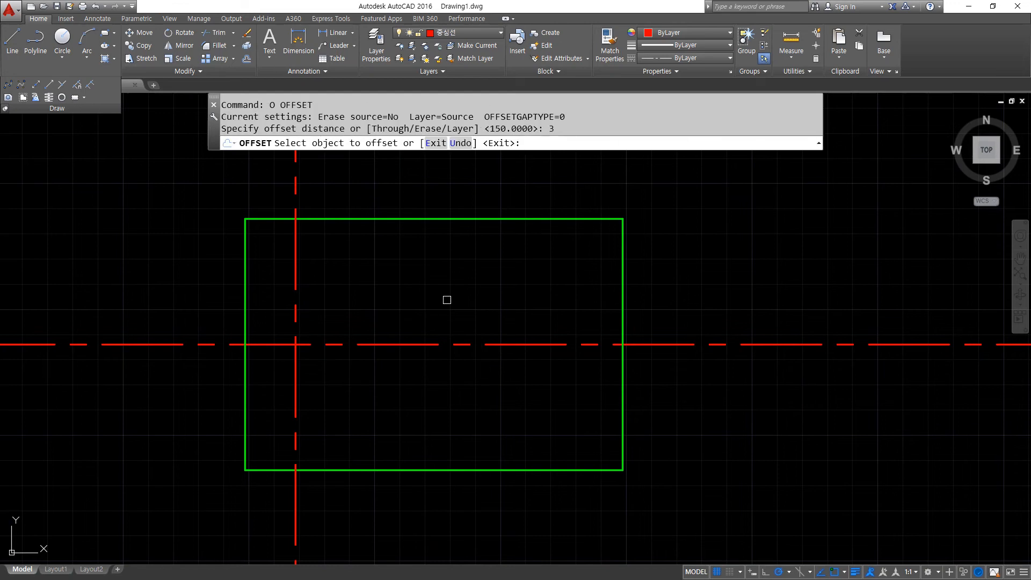
left_click(438, 219)
left_click(441, 206)
left_click(622, 266)
left_click(662, 271)
left_click(243, 285)
left_click(239, 285)
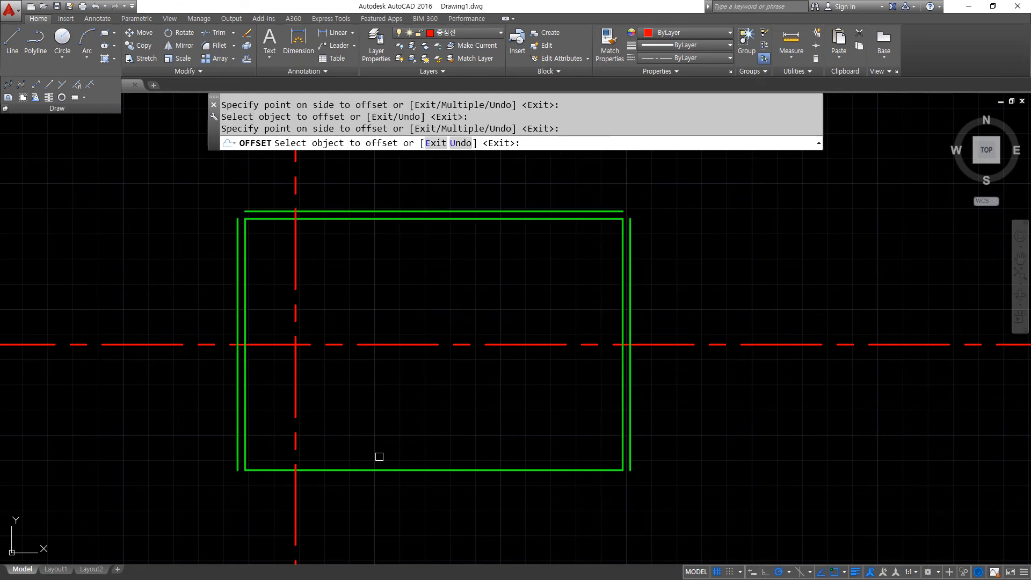
left_click(492, 469)
left_click(486, 506)
key("Return")
- Trim both centre lines back to the outer offset lines with a fence around the rectangle
type("tr")
key("Return")
key("Return")
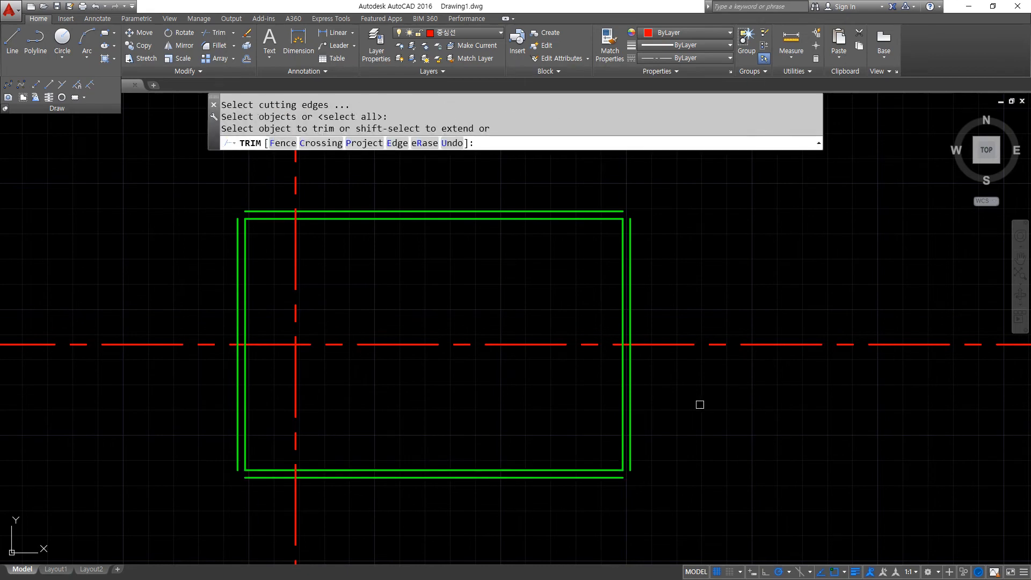
scroll(672, 390, "down", 2)
type("f")
key("Return")
left_click(684, 384)
left_click(679, 207)
left_click(303, 229)
left_click(230, 416)
key("Return")
key("Return")
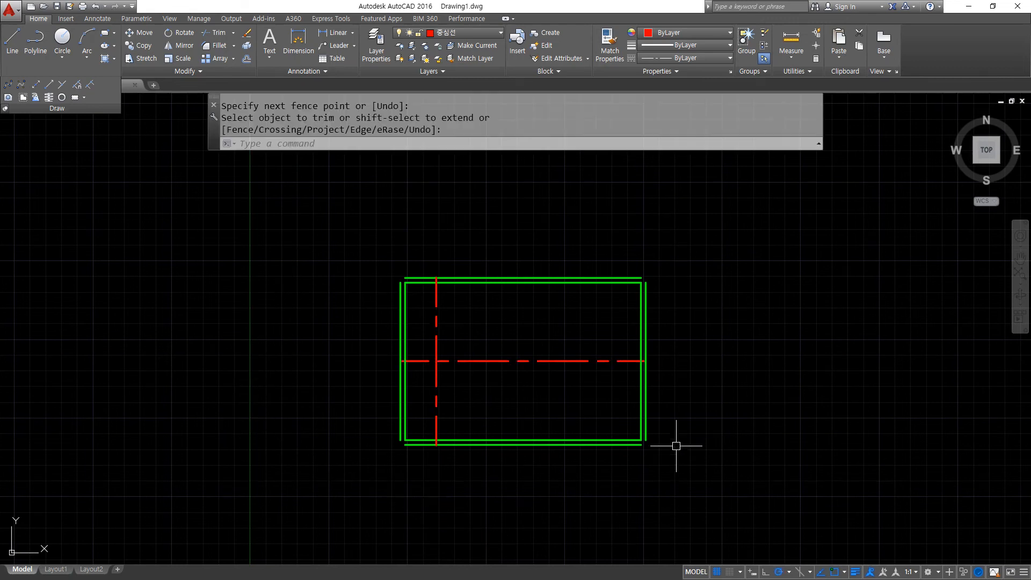
- Erase the four outer offset lines around the rectangle
left_click(652, 422)
left_click(642, 422)
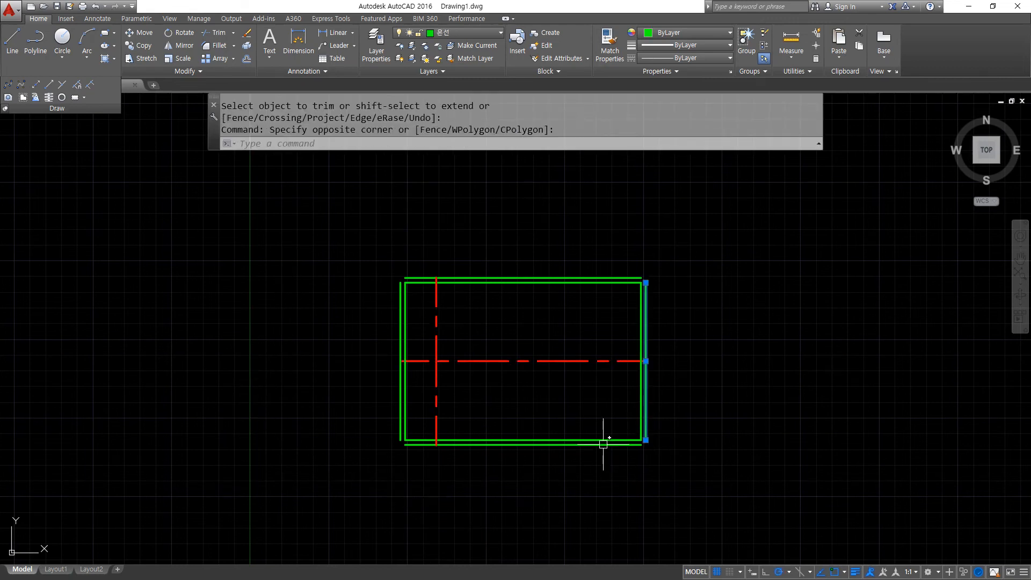
left_click(604, 444)
left_click(399, 377)
left_click(490, 277)
key("Delete")
- Set the global linetype scale to 0.3 with LTS
scroll(588, 296, "up", 2)
scroll(501, 382, "up", 2)
scroll(504, 377, "down", 2)
type("l")
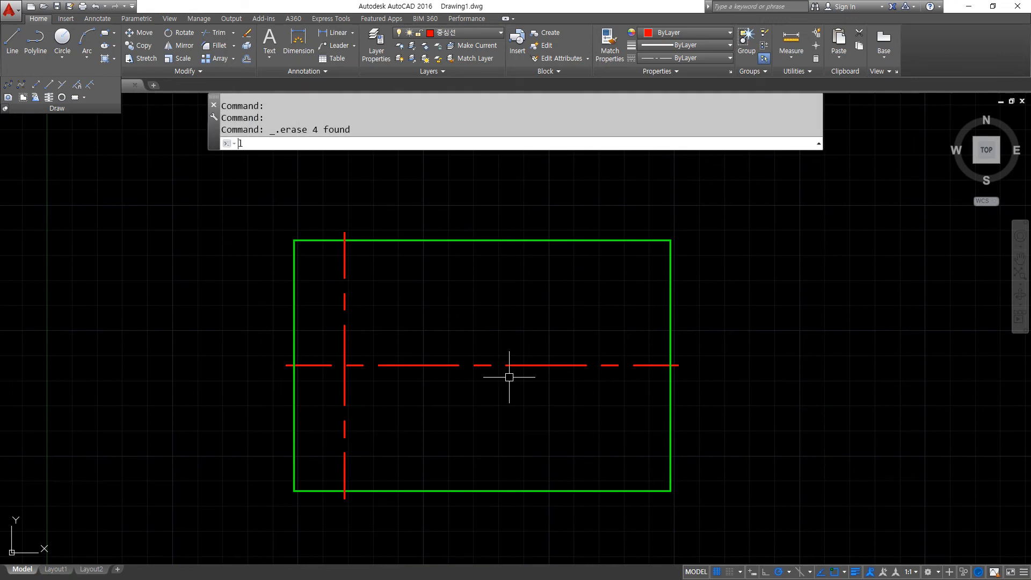
type("ts")
key("Return")
type("0.3")
key("Return")
- Offset the vertical centre line 10 to the right
type("o")
key("Return")
type("10")
key("Return")
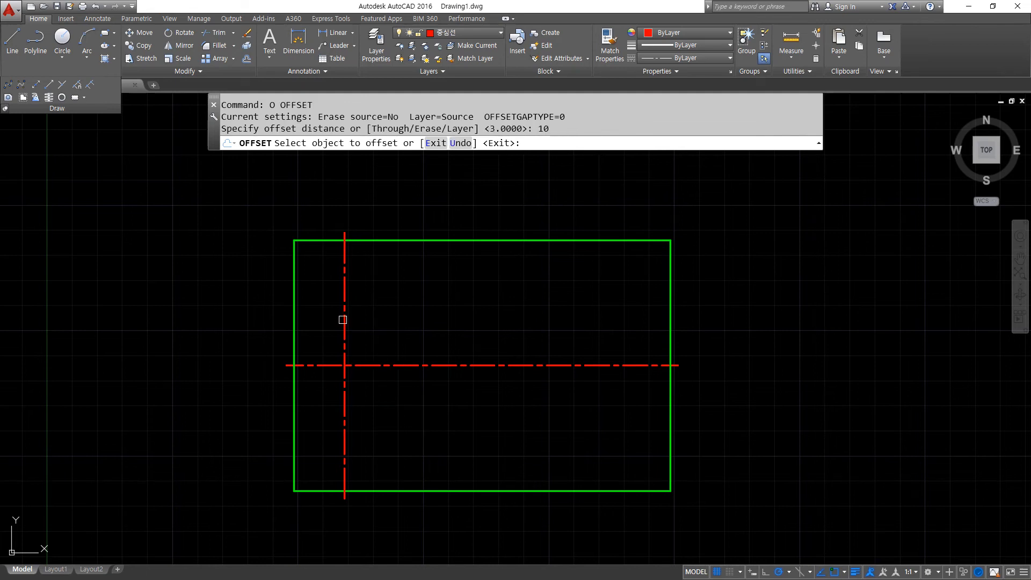
left_click(347, 324)
left_click(432, 317)
key("Return")
- Match the new vertical line's properties to the rectangle's green top edge
left_click(609, 40)
left_click(401, 241)
left_click(370, 283)
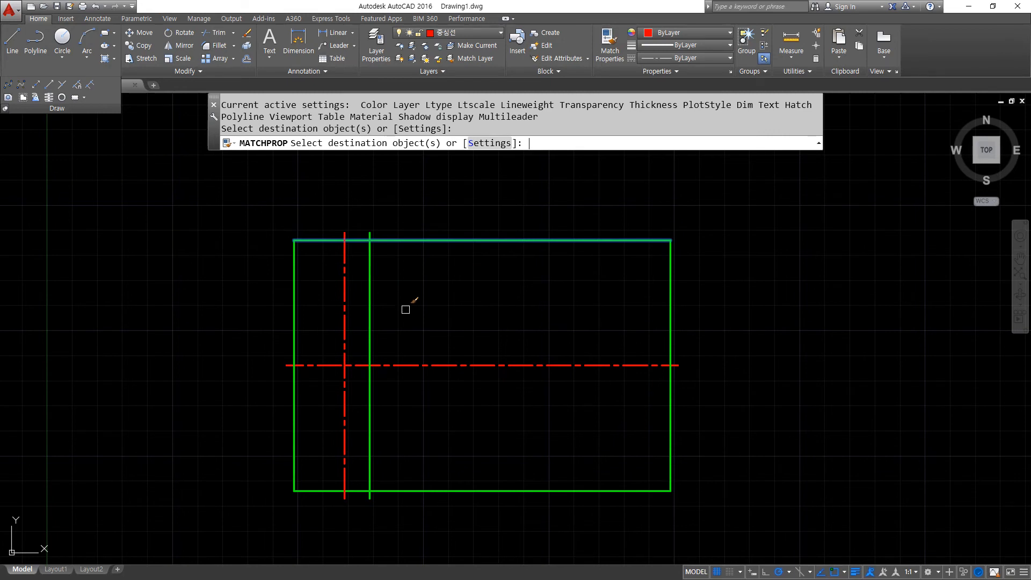
key("Return")
- Offset the rectangle's top and bottom edges inward by 18
type("o")
key("Return")
type("1")
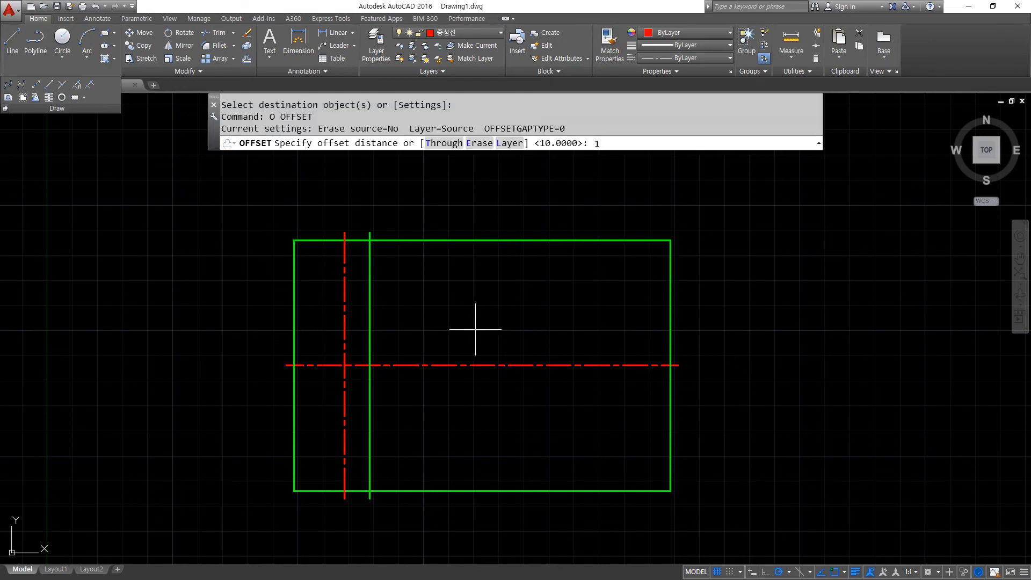
type("8")
key("Return")
left_click(568, 240)
left_click(560, 301)
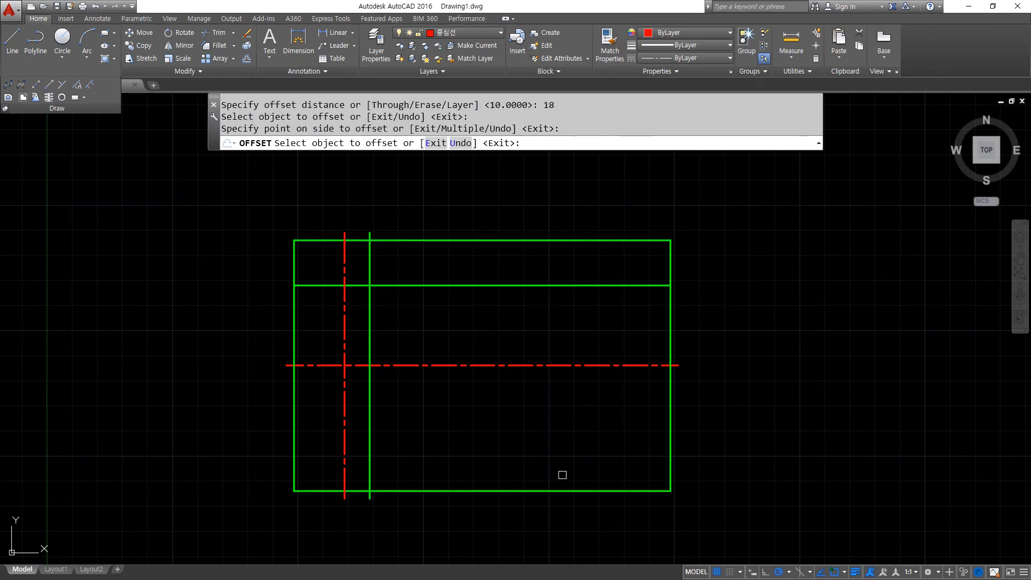
left_click(560, 491)
left_click(561, 444)
key("Return")
- Trim the rectangle's right edge between the two inner horizontal offset lines and erase those offset lines
type("tr")
key("Return")
key("Return")
left_click(671, 397)
left_click(671, 327)
key("Return")
left_click(612, 284)
left_click(554, 446)
key("Delete")
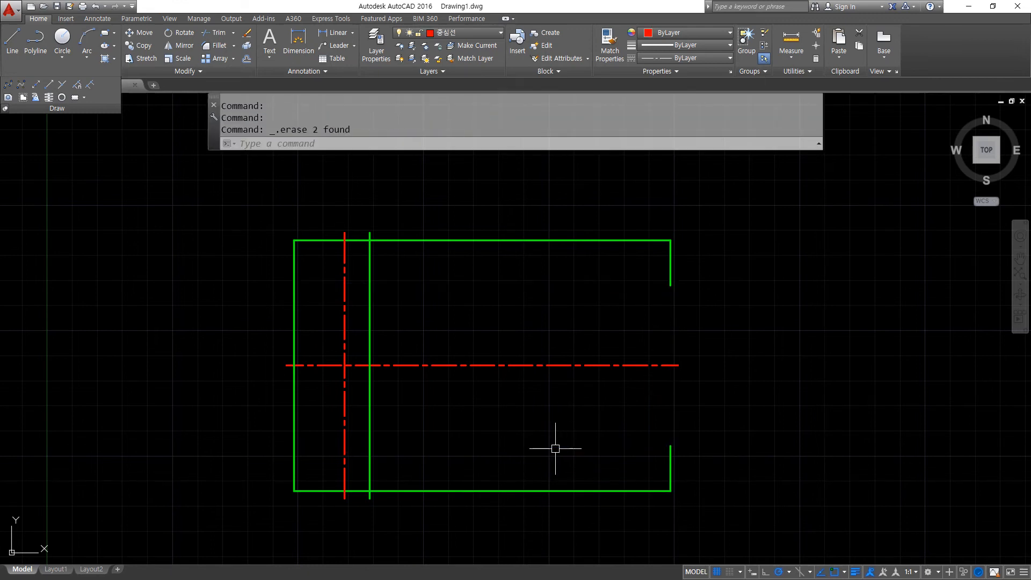
left_click_drag(668, 283, 404, 353)
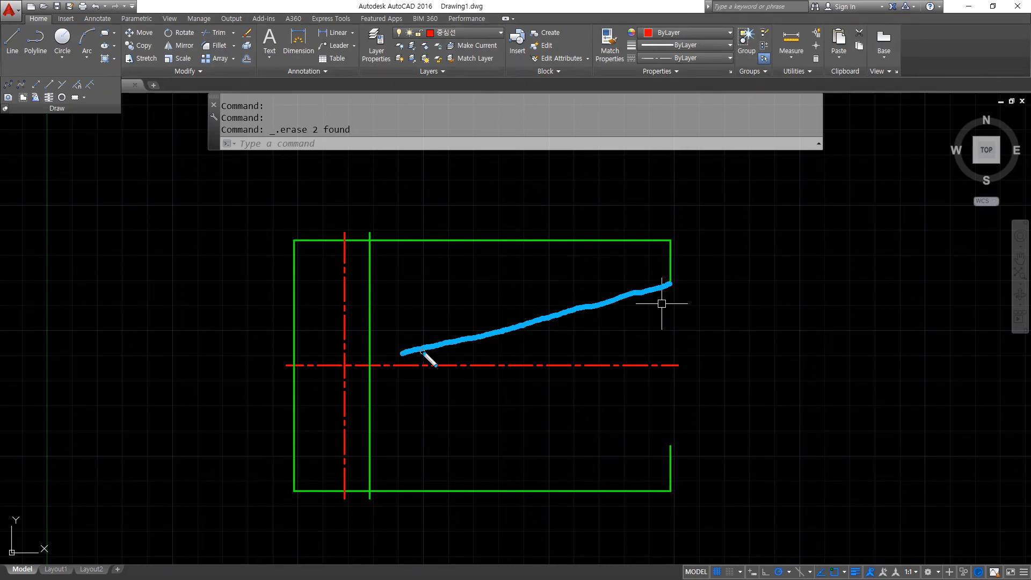
left_click_drag(511, 337, 512, 352)
mouse_move(674, 285)
left_mouse_down()
mouse_move(807, 286)
mouse_move(824, 294)
mouse_move(815, 308)
left_mouse_up()
left_click_drag(675, 286, 477, 264)
left_click_drag(559, 291, 561, 304)
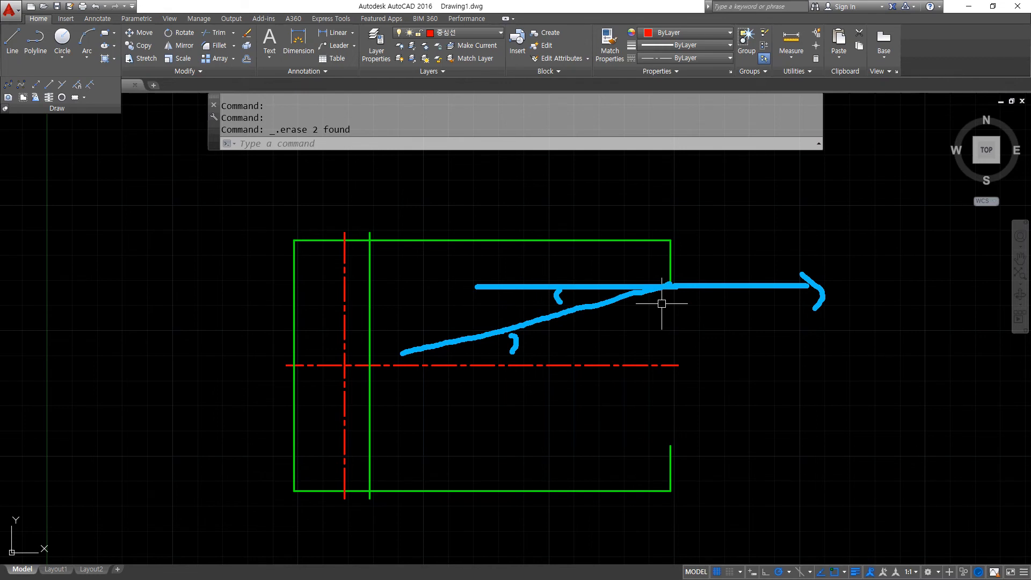
key("Escape")
type("xl")
key("Return")
type("a")
key("Return")
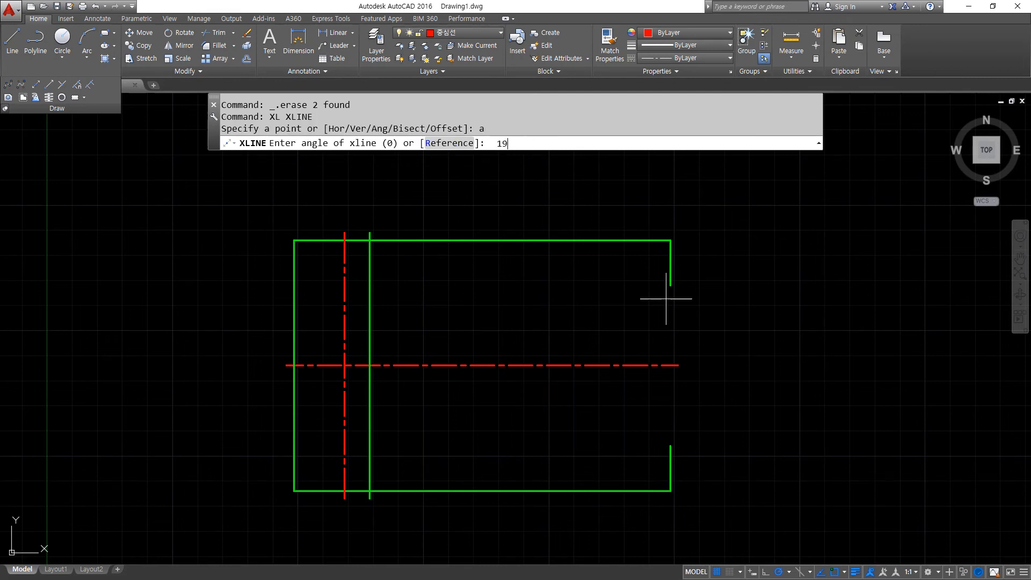
type("190")
key("Return")
key("Escape")
- Make the green layer current and place a construction line at 190° through the lower end of the upper right edge segment
left_click(472, 35)
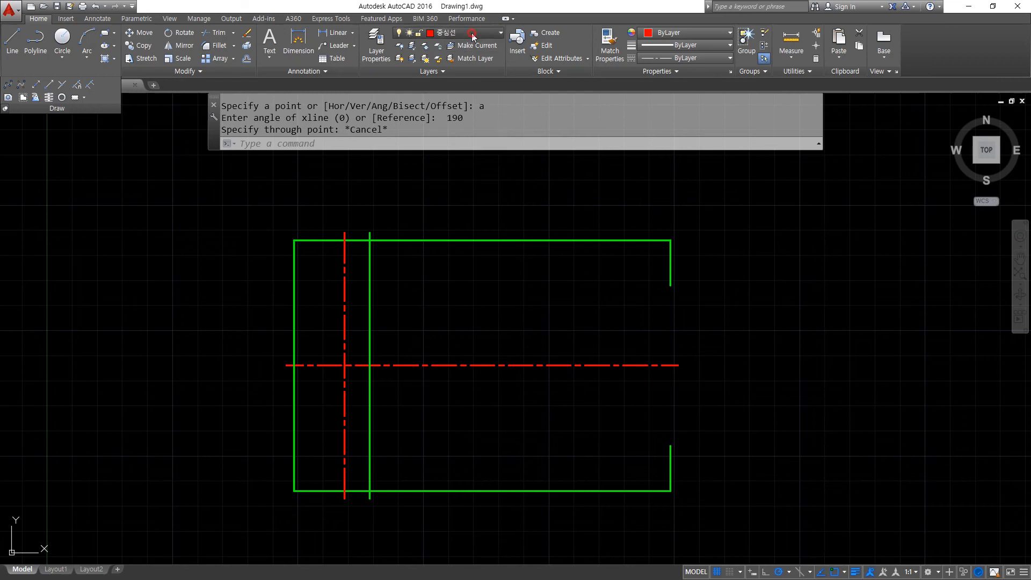
left_click(463, 60)
type("xl")
key("Return")
type("a")
key("Return")
type("190")
key("Return")
left_click(670, 285)
key("Return")
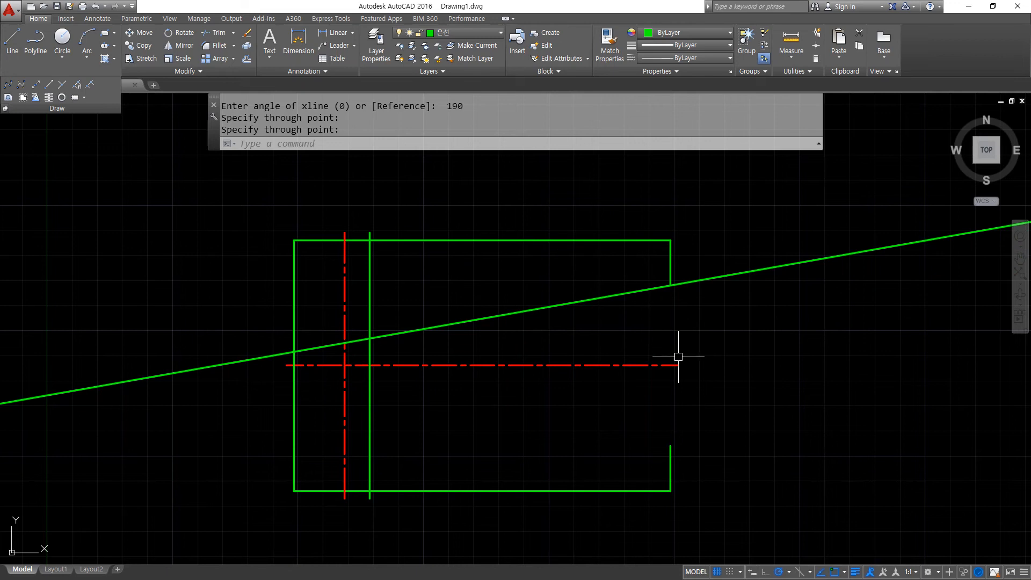
left_click_drag(666, 437, 379, 346)
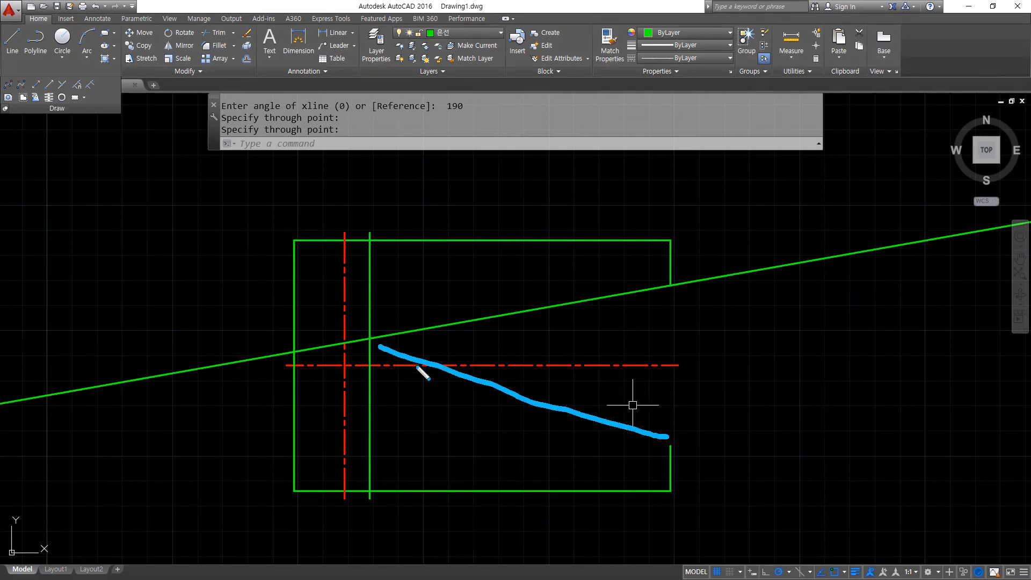
left_click_drag(503, 367, 505, 386)
mouse_move(647, 440)
left_mouse_down()
mouse_move(569, 441)
mouse_move(907, 437)
mouse_move(898, 453)
mouse_move(940, 438)
left_mouse_up()
left_click_drag(502, 427, 498, 451)
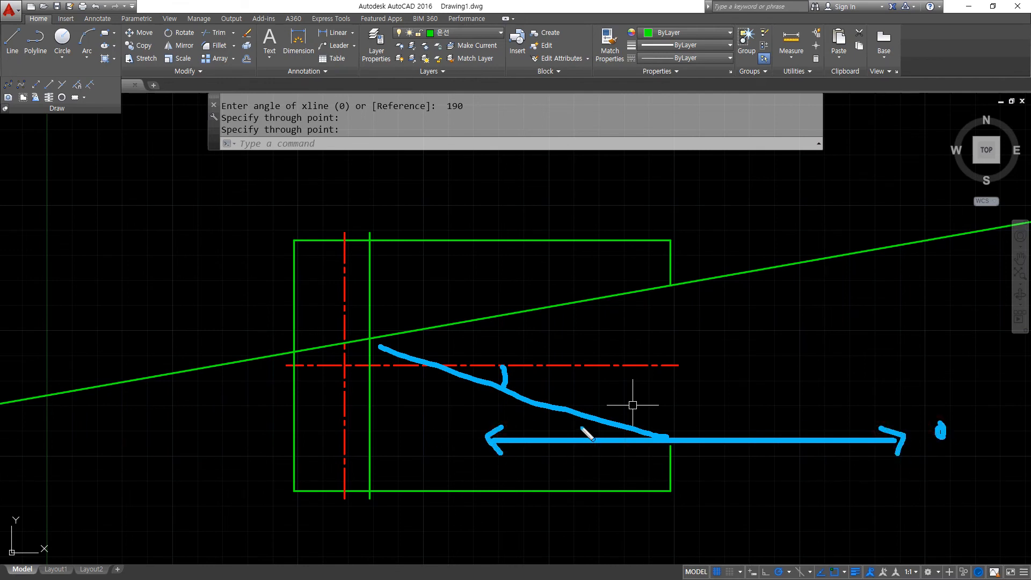
left_click_drag(577, 416, 580, 430)
key("Escape")
- Place a construction line at 170° through the upper end of the rectangle's lower right edge segment
type("xl")
key("Return")
type("a")
key("Return")
type("17")
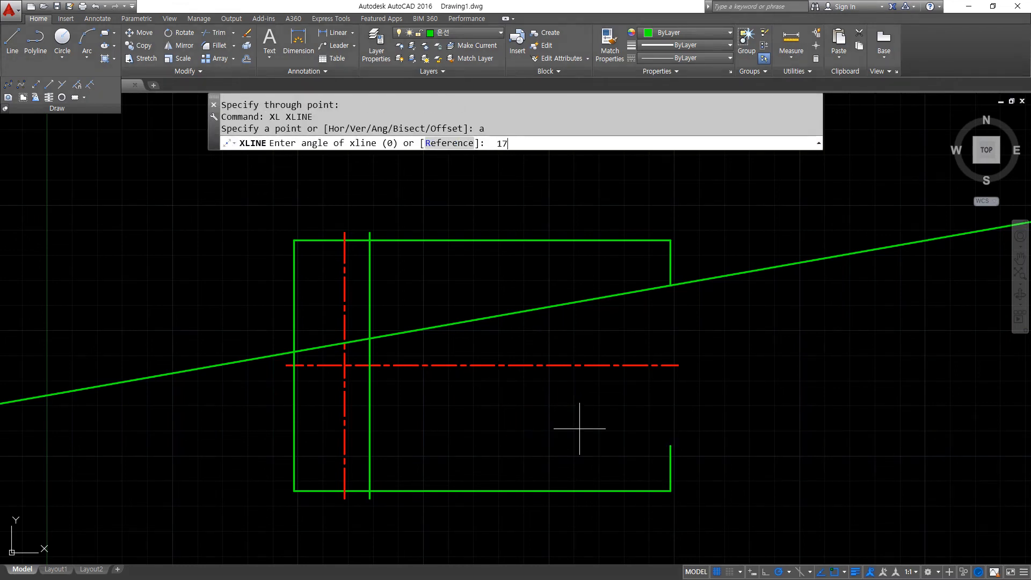
type("0")
key("Return")
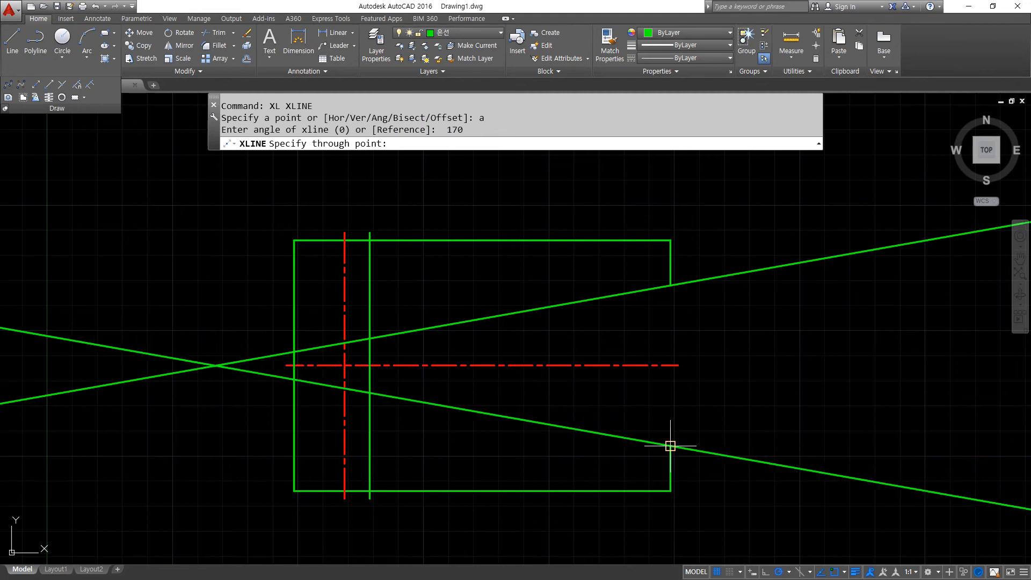
left_click(670, 446)
key("Return")
- Trim off the parts of both angled construction lines that extend beyond the rectangle's right edge
type("tr")
key("Return")
key("Return")
left_click(788, 498)
left_click(709, 188)
left_click(345, 278)
key("Return")
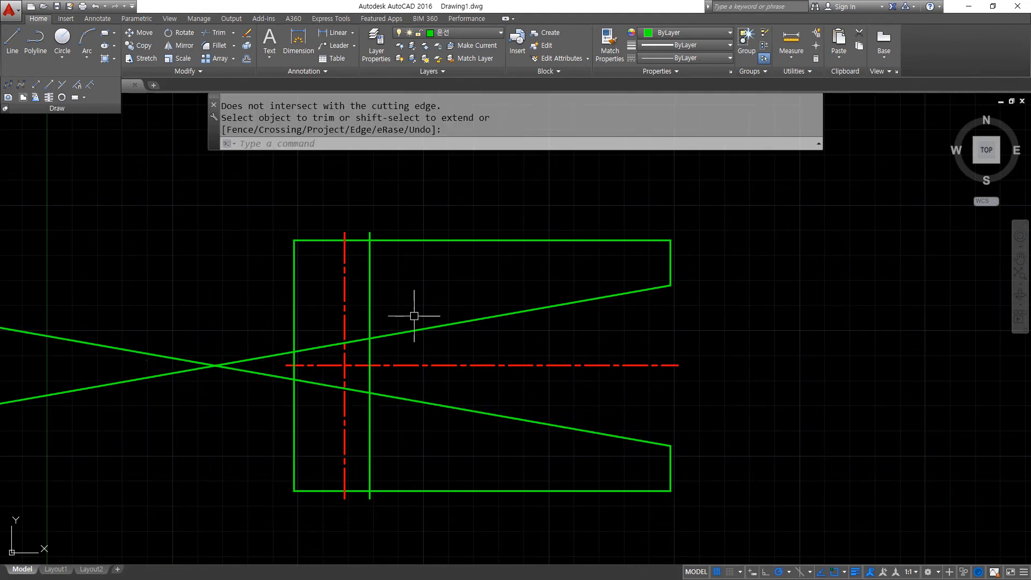
- Trim the vertical green line and the two angled lines against each other to form the tapered notch
key("Return")
left_click(395, 322)
left_click(360, 349)
left_click(384, 408)
left_click(365, 388)
key("Return")
left_click(367, 301)
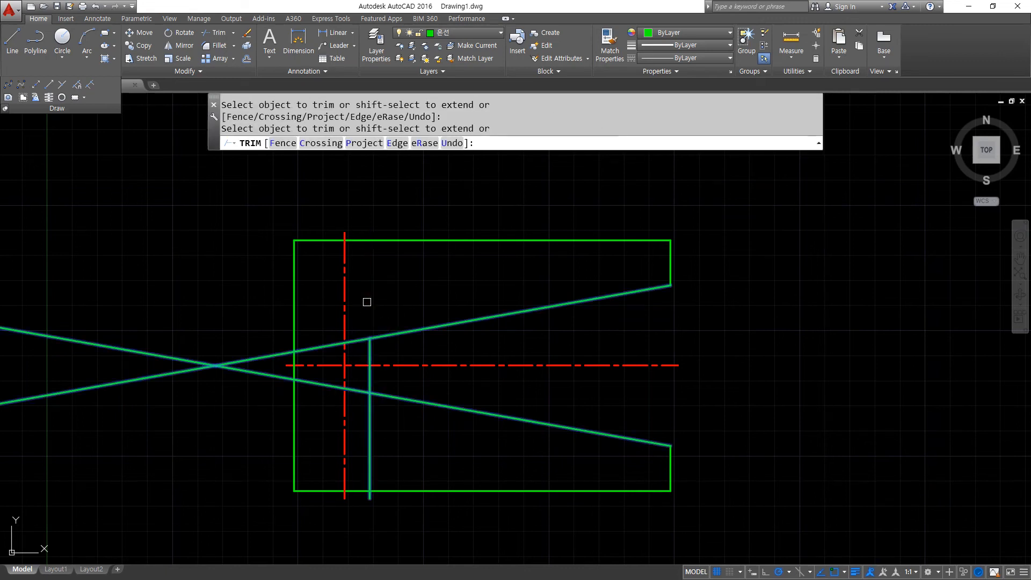
left_click(371, 427)
left_click(170, 355)
left_click(172, 370)
left_click(239, 346)
left_click(213, 400)
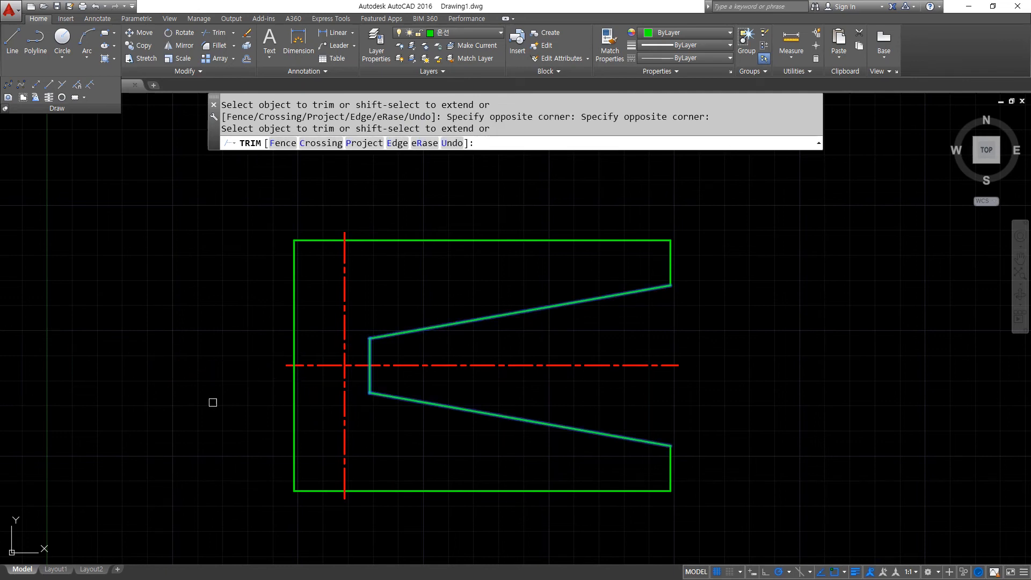
key("Return")
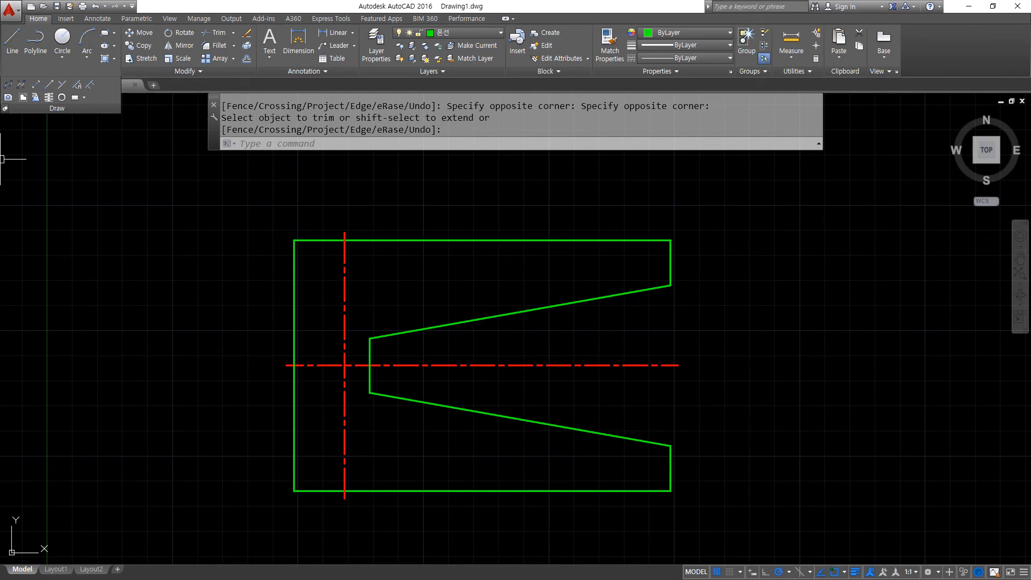
- Undo the notch trims, both angled construction lines, the layer change and the erasing of the two inner horizontal offset lines
left_click(787, 230)
key("ctrl+z")
key("ctrl+z")
key("ctrl+z")
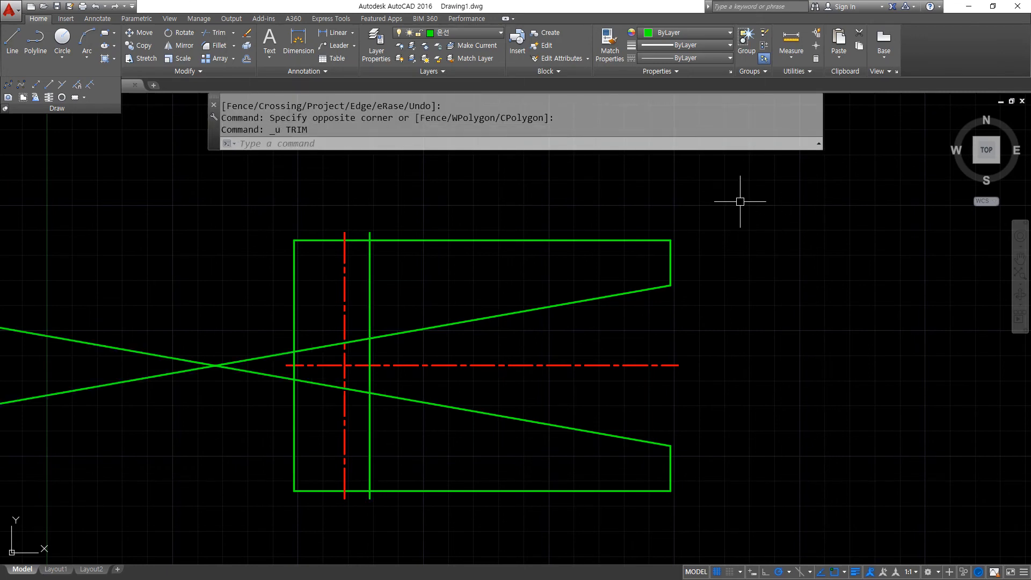
key("ctrl+z")
key("ctrl+z")
key("ctrl+z")
key("ctrl+z")
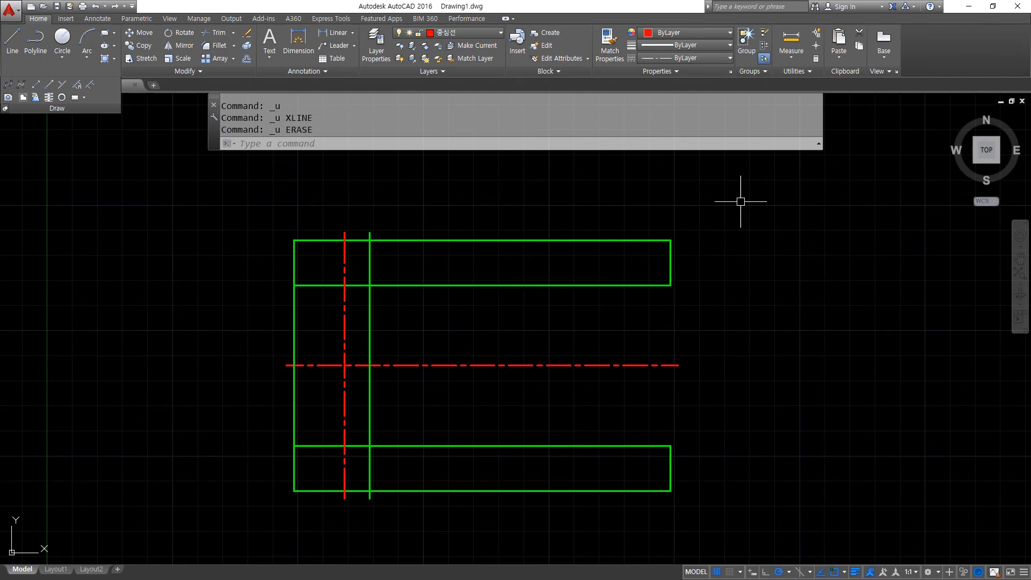
- Rotate the upper inner horizontal line by 10° about its right endpoint
type("ro")
key("Return")
left_click(572, 276)
left_click(516, 285)
key("Return")
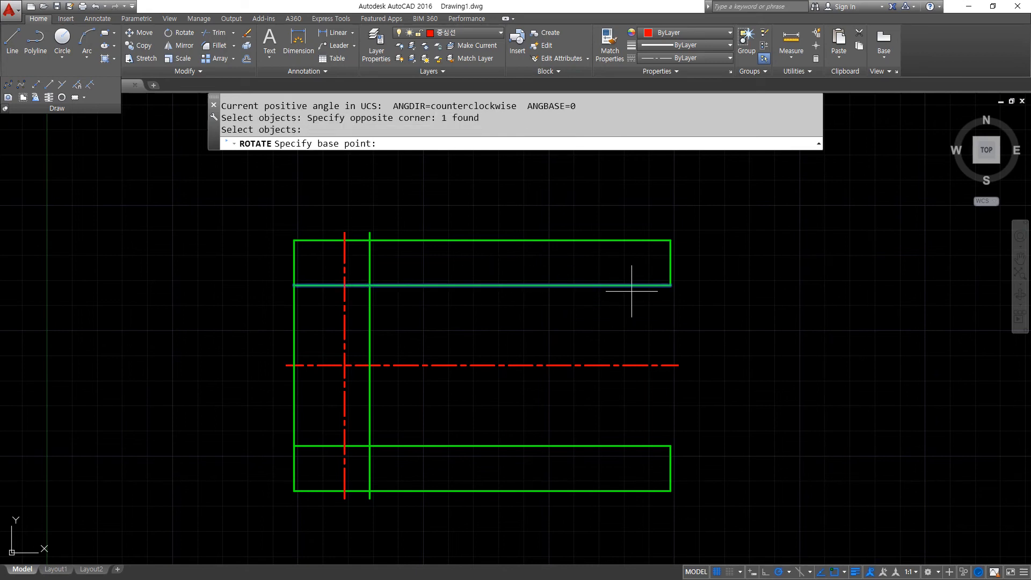
left_click(668, 285)
type("1")
key("Return")
- Rotate the lower inner horizontal line by -10° about its right endpoint
key("Return")
left_click(574, 434)
left_click(551, 450)
key("Return")
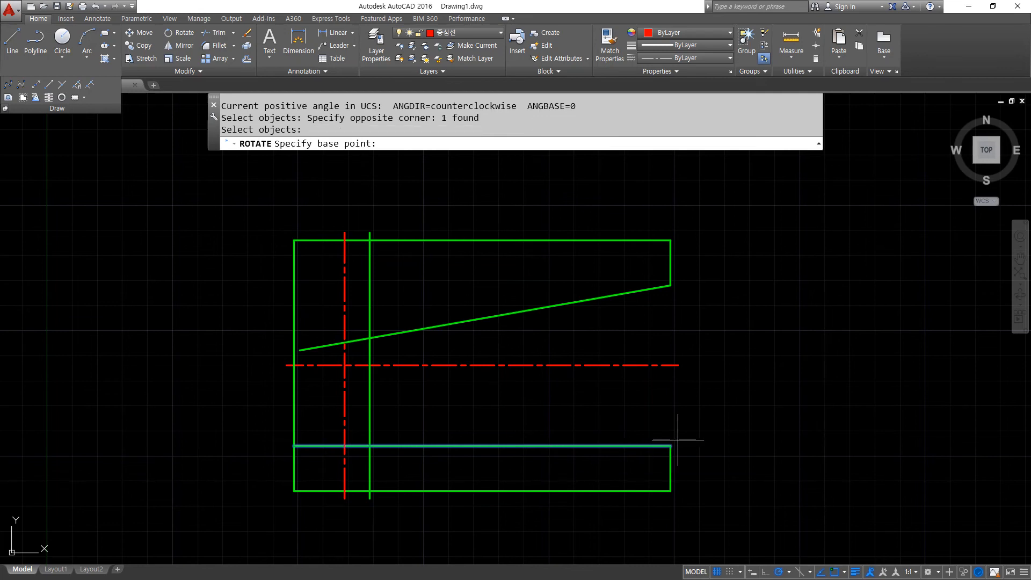
left_click(670, 445)
type("-10")
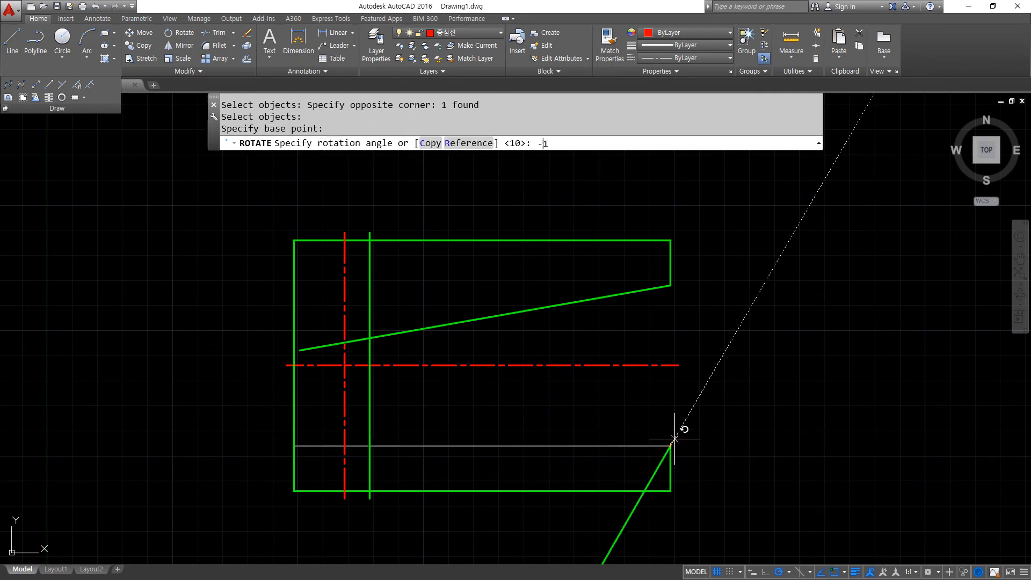
key("Return")
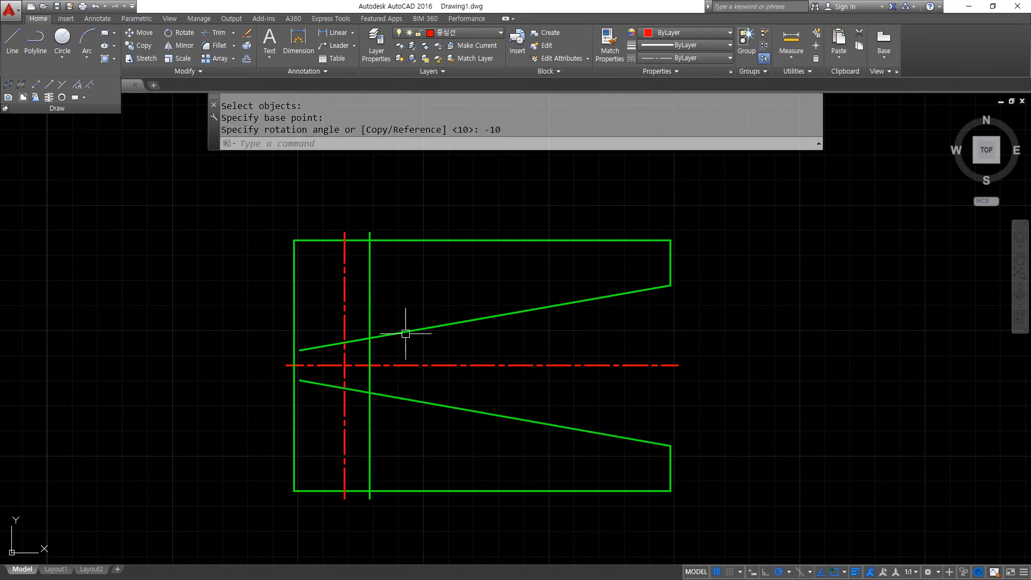
- Fillet the vertical green line with the upper and lower slanted lines into sharp corners that close the tapered notch
type("f")
key("Return")
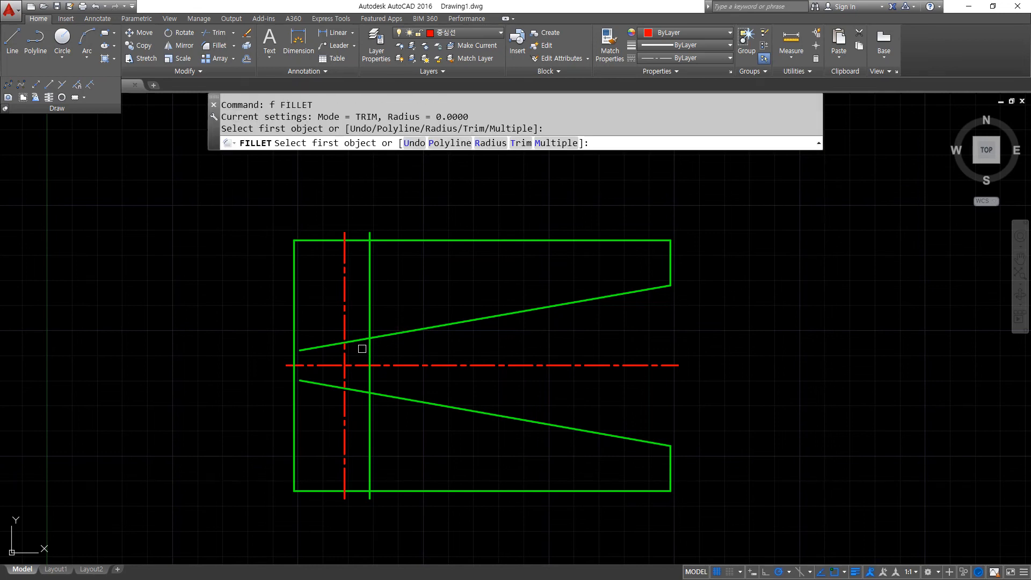
left_click(367, 349)
left_click(390, 335)
key("Return")
left_click(371, 378)
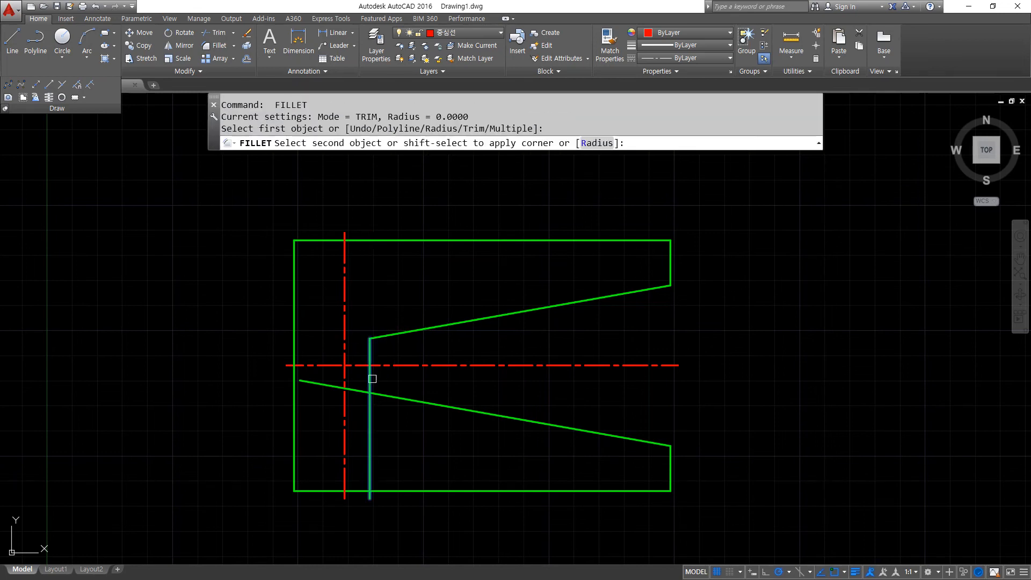
left_click(400, 397)
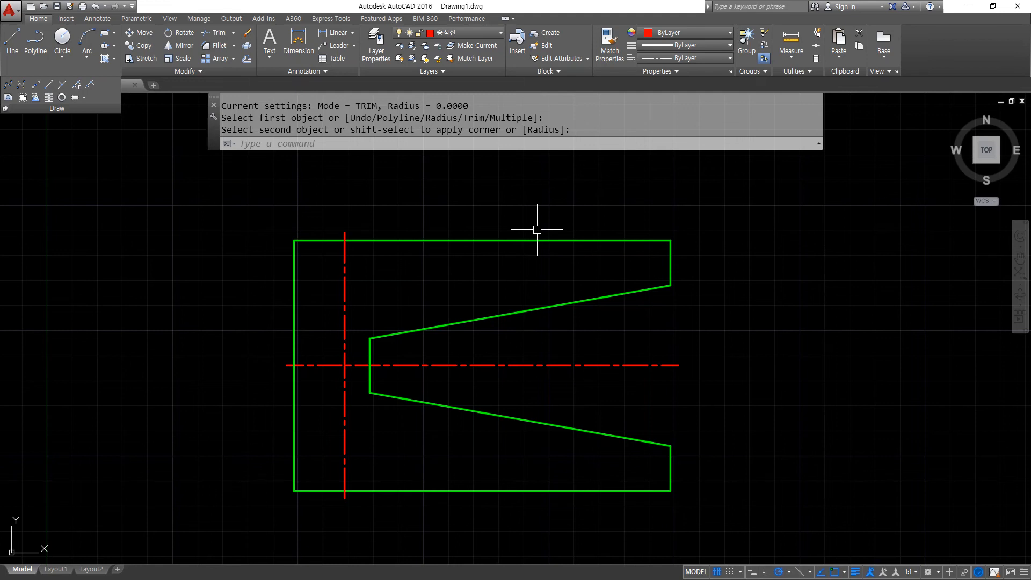
- Switch to the web browser to examine the 120 by 52 exercise drawing with the 83° edge, and move that window aside
key("alt+Tab")
mouse_move(489, 422)
left_mouse_down()
mouse_move(352, 349)
mouse_move(537, 303)
mouse_move(456, 422)
left_mouse_up()
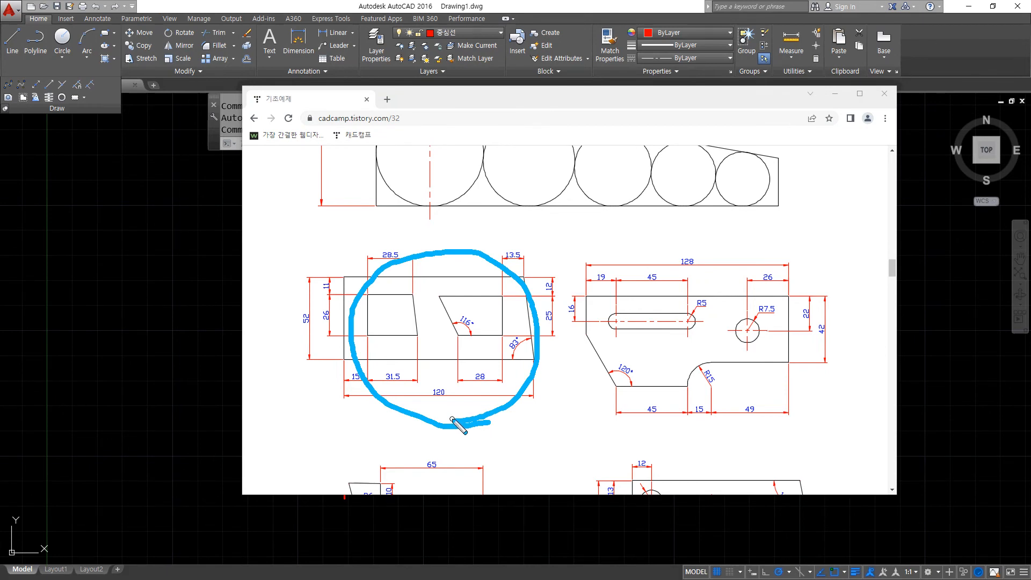
key("Escape")
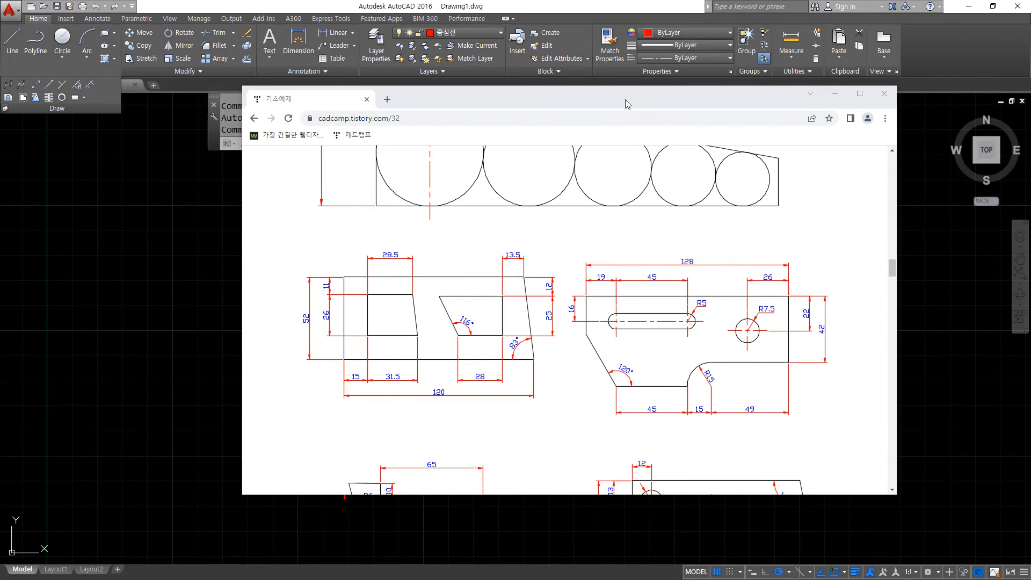
left_click_drag(625, 101, 0, 107)
left_click(760, 306)
scroll(841, 377, "down", 2)
middle_click_drag(841, 377, 575, 349)
type("xl")
key("Return")
left_click(658, 418)
key("Escape")
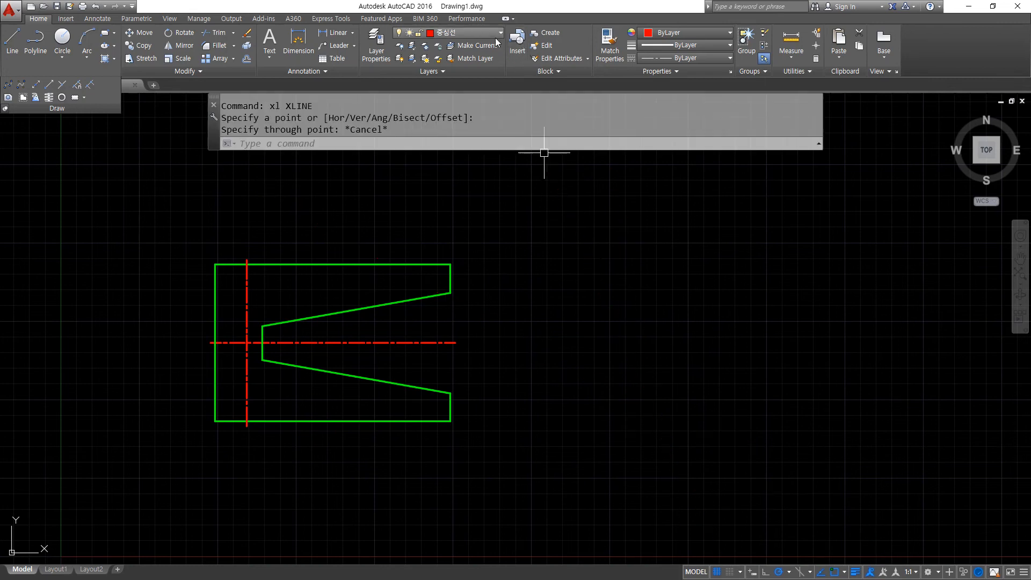
- Make the green layer current and draw crossing horizontal and vertical construction lines to the right of the finished part
left_click(483, 33)
left_click(474, 69)
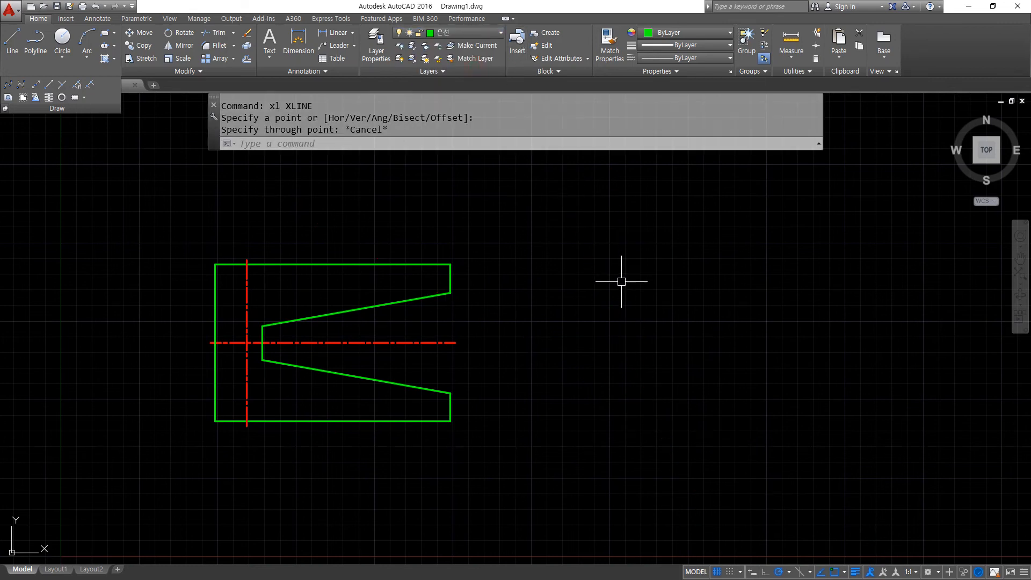
type("xl")
key("Return")
left_click(739, 421)
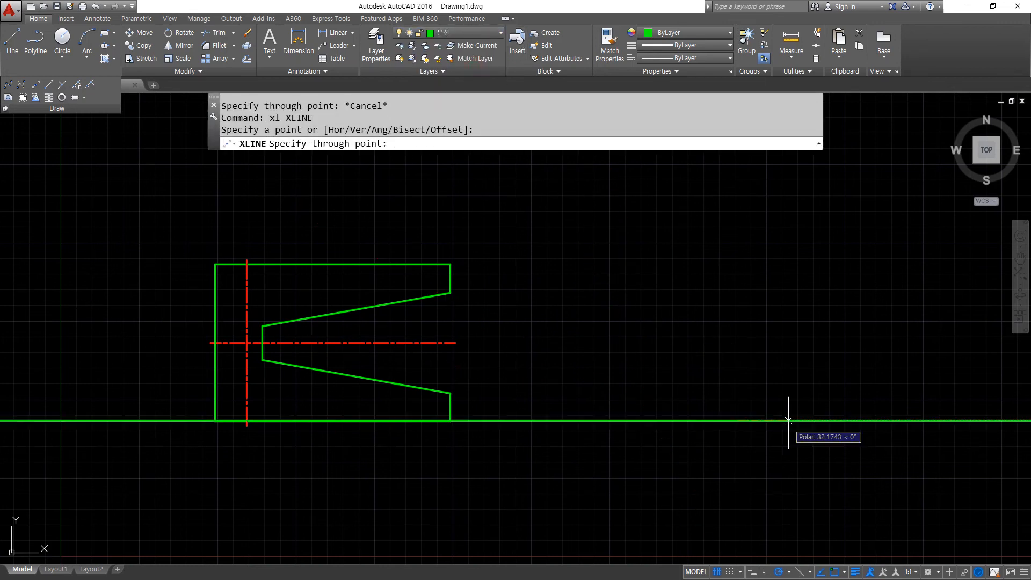
left_click(737, 343)
key("Escape")
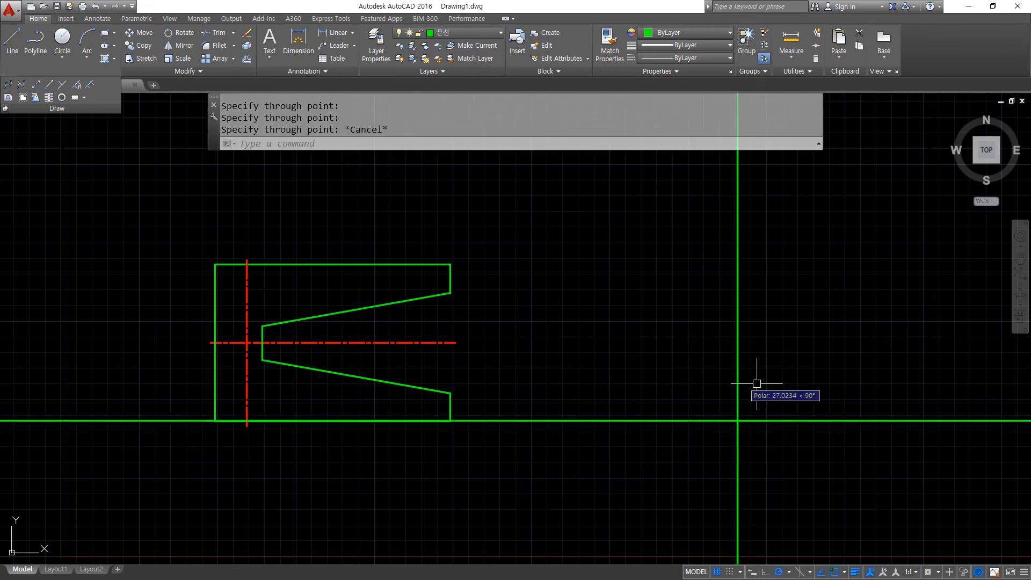
- Offset the horizontal construction line upward by 52
middle_click_drag(753, 383, 550, 328)
middle_click_drag(570, 387, 510, 417)
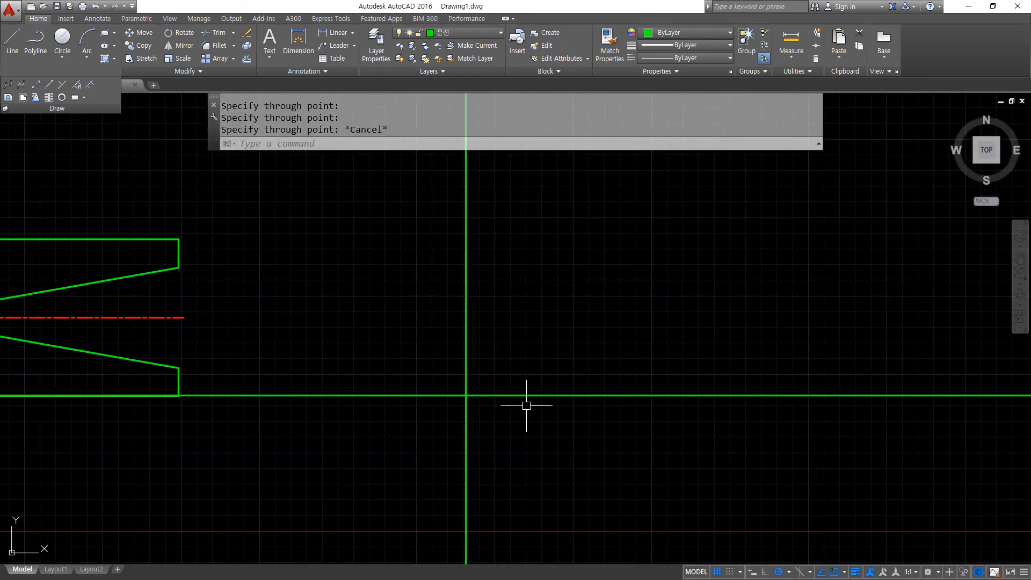
type("o")
key("Return")
type("12")
key("Return")
left_click(548, 396)
left_click(551, 360)
key("Return")
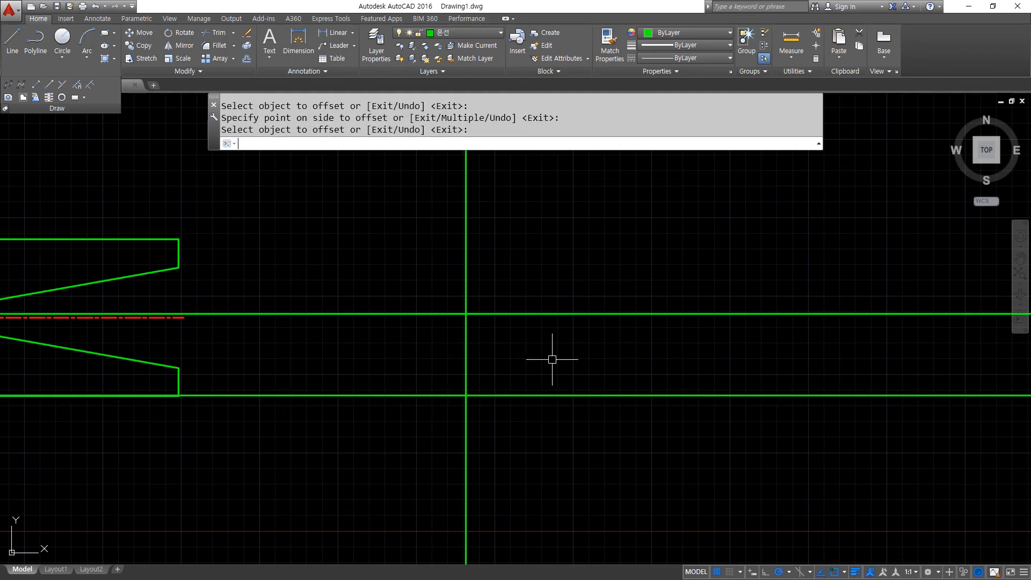
- Offset the vertical construction line 120 to the right
key("Return")
type("120")
key("Return")
left_click(465, 352)
left_click(628, 384)
key("Return")
- Trim the four crossing construction lines against each other, leaving a closed 120 by 52 rectangle
type("tr")
key("Return")
left_click(690, 415)
left_click(483, 299)
key("Return")
left_click(751, 443)
left_click(718, 267)
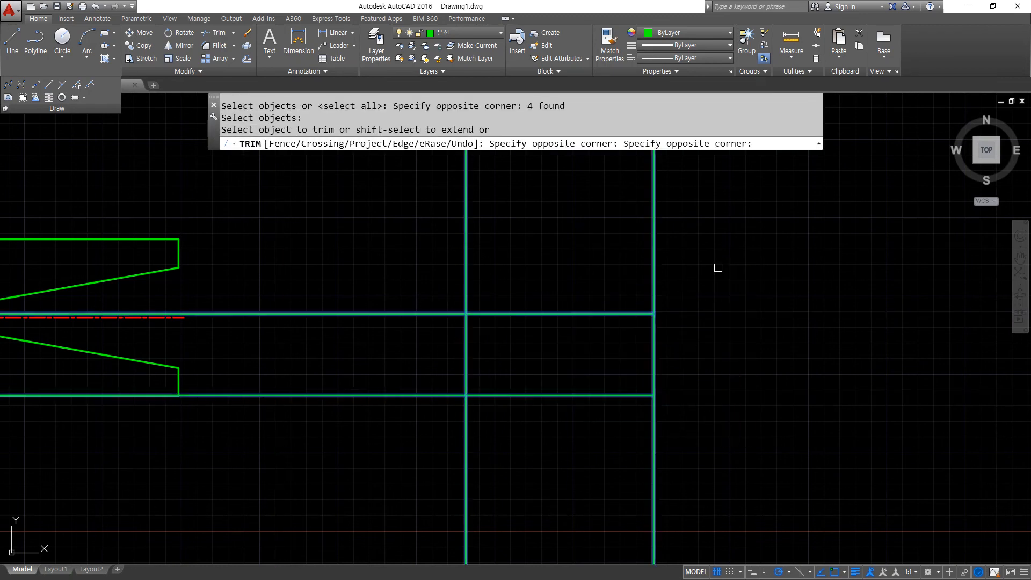
left_click(701, 272)
left_click(461, 243)
left_click(417, 255)
left_click(384, 473)
left_click(368, 473)
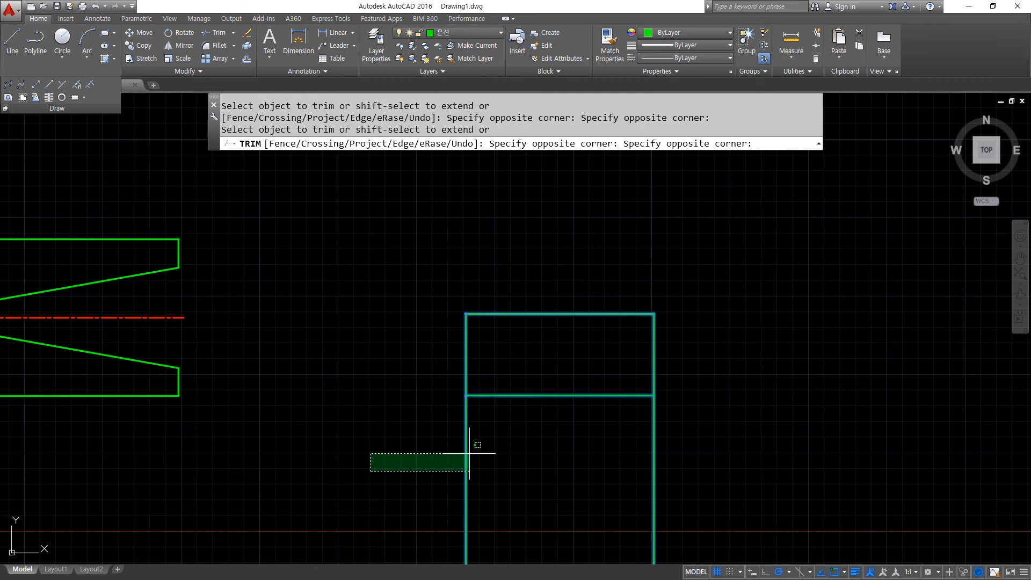
left_click(717, 435)
key("Return")
scroll(628, 354, "up", 4)
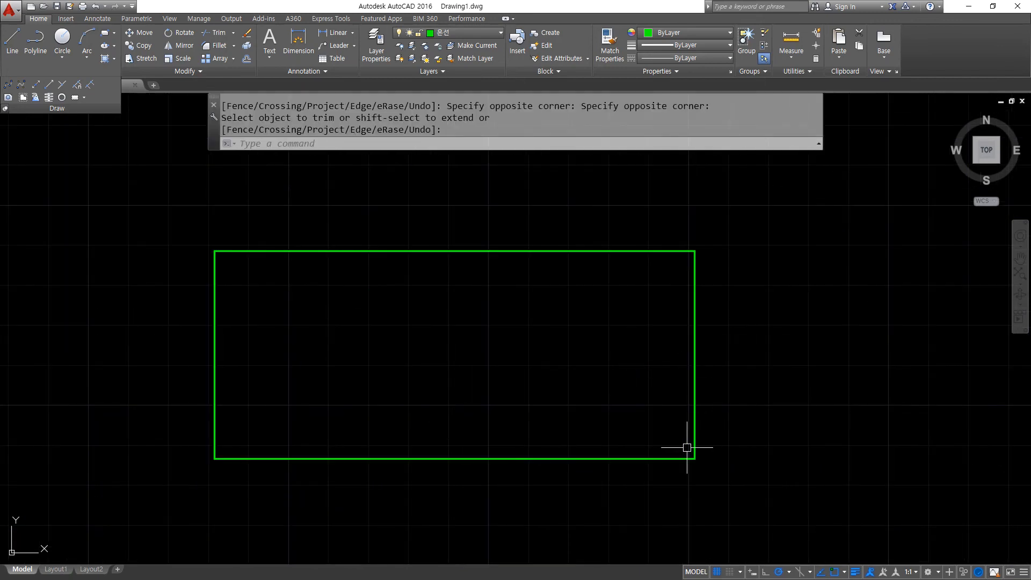
left_click_drag(697, 458, 651, 235)
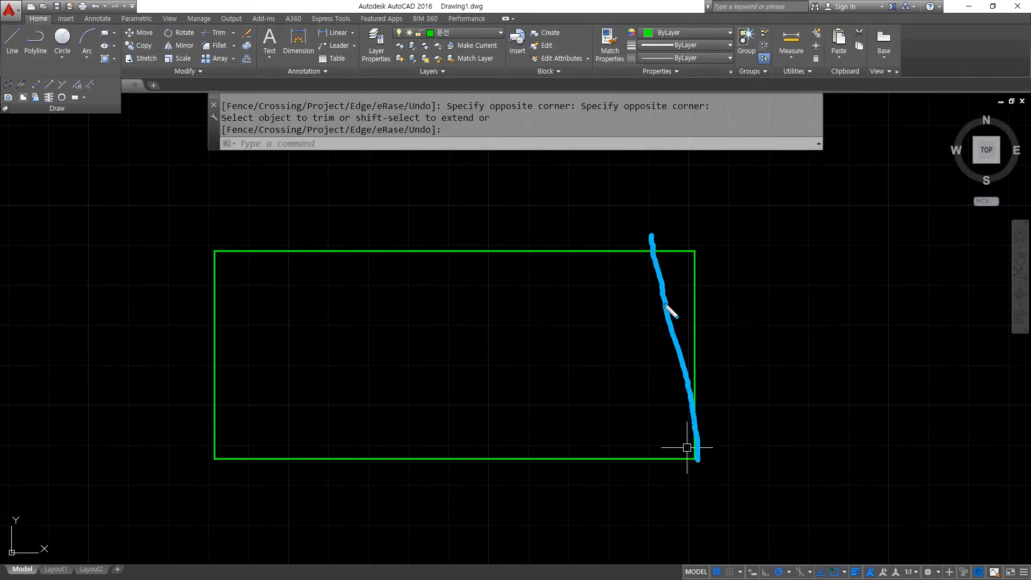
left_click_drag(685, 414, 656, 458)
mouse_move(624, 397)
left_mouse_down()
mouse_move(613, 408)
mouse_move(649, 401)
mouse_move(641, 414)
left_mouse_up()
mouse_move(707, 454)
left_mouse_down()
mouse_move(799, 454)
mouse_move(706, 399)
left_mouse_up()
left_click_drag(726, 376, 714, 411)
mouse_move(733, 339)
left_mouse_down()
mouse_move(746, 358)
mouse_move(761, 356)
left_mouse_up()
mouse_move(760, 337)
left_mouse_down()
mouse_move(786, 365)
mouse_move(768, 382)
left_mouse_up()
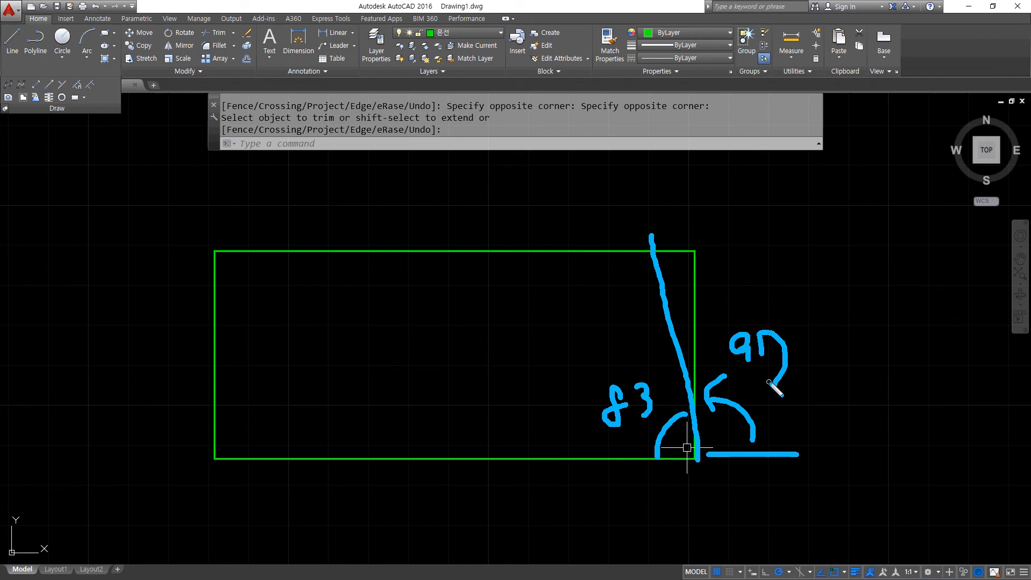
key("Escape")
- Place a construction line at 97° through the rectangle's lower right corner
type("xl")
key("Return")
type("a")
key("Return")
type("97")
key("Return")
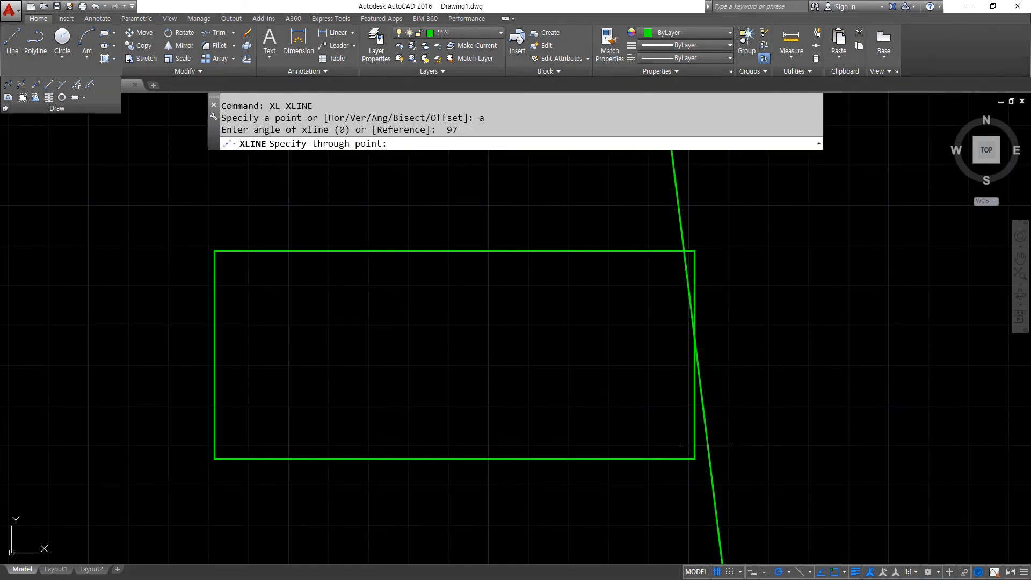
left_click(694, 458)
key("Return")
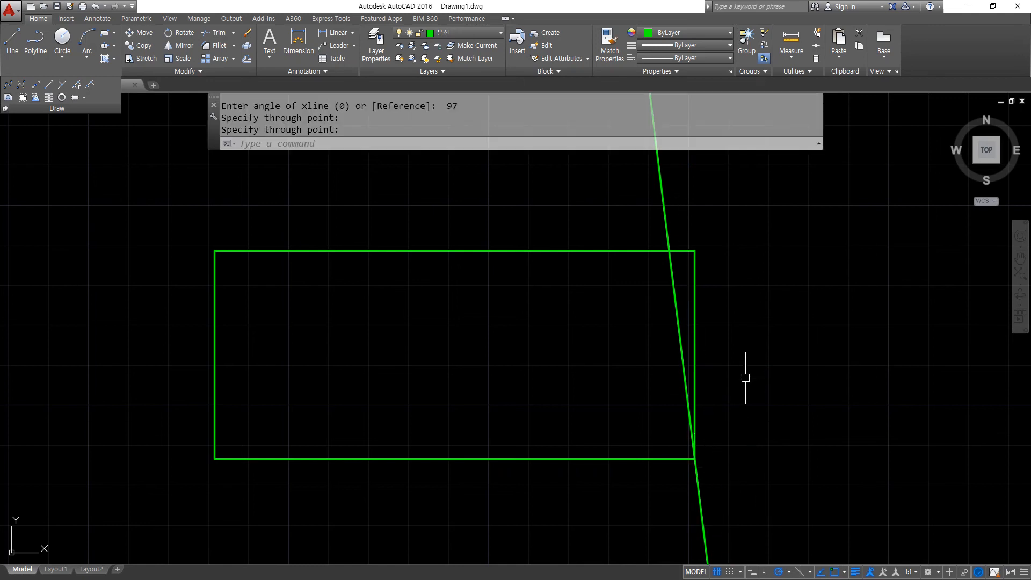
- Trim the 97° line and the rectangle's top edge to each other, and erase the vertical right edge for a slanted side
type("tr")
key("Return")
key("Return")
left_click(681, 203)
left_click(625, 191)
left_click(770, 472)
left_click(633, 545)
left_click(720, 223)
left_click(684, 258)
key("Return")
left_click(694, 280)
key("Delete")
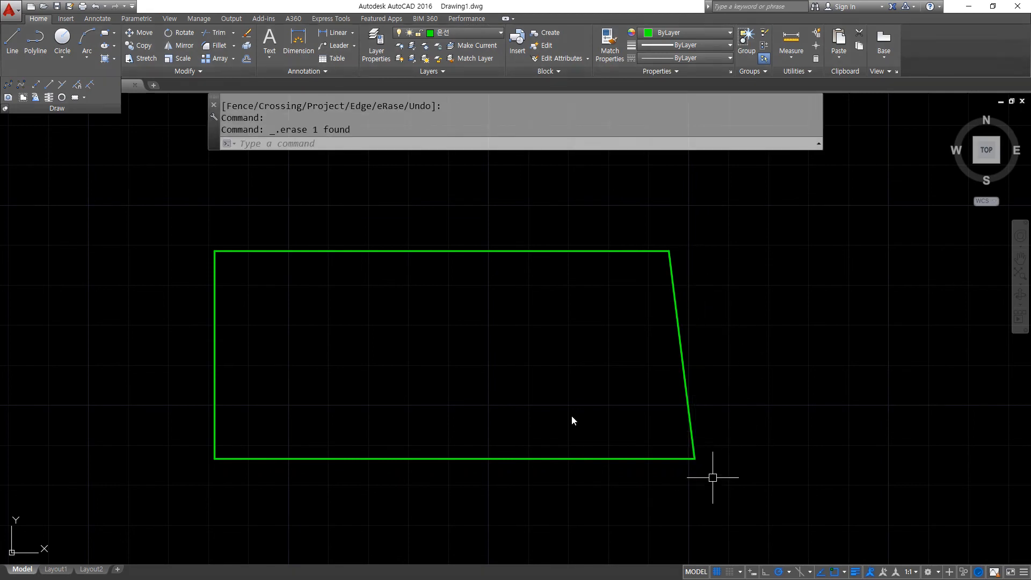
- Offset the outline's top edge downward by 11
mouse_move(642, 215)
left_mouse_down()
mouse_move(753, 545)
mouse_move(652, 258)
left_mouse_up()
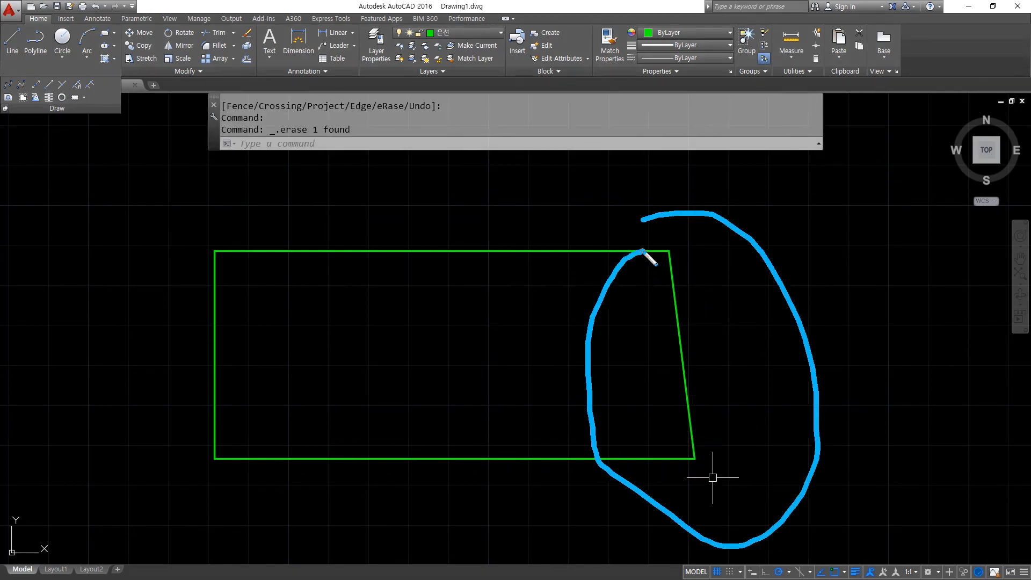
key("Escape")
type("o")
key("Return")
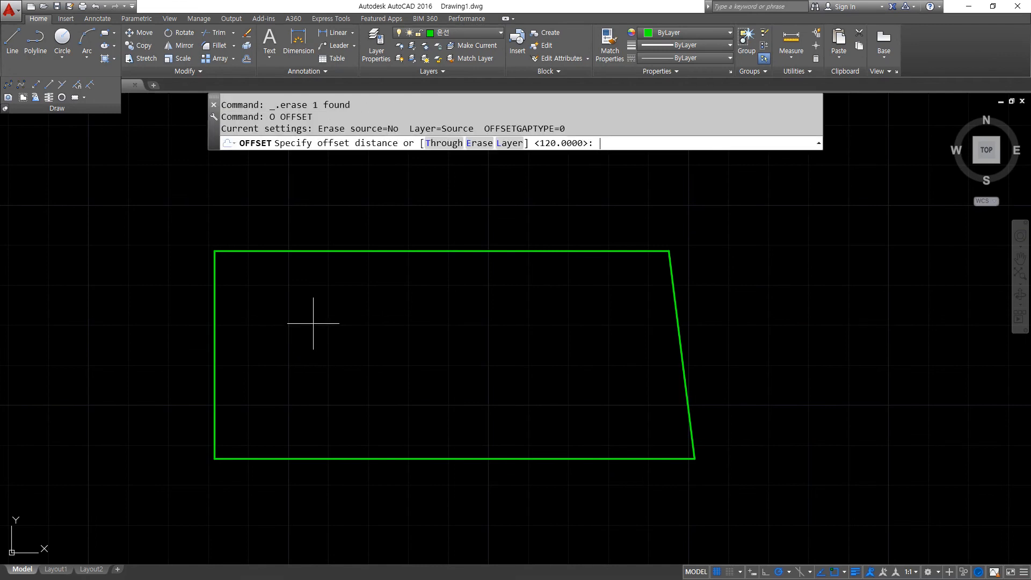
type("11")
key("Return")
left_click(278, 251)
left_click(279, 352)
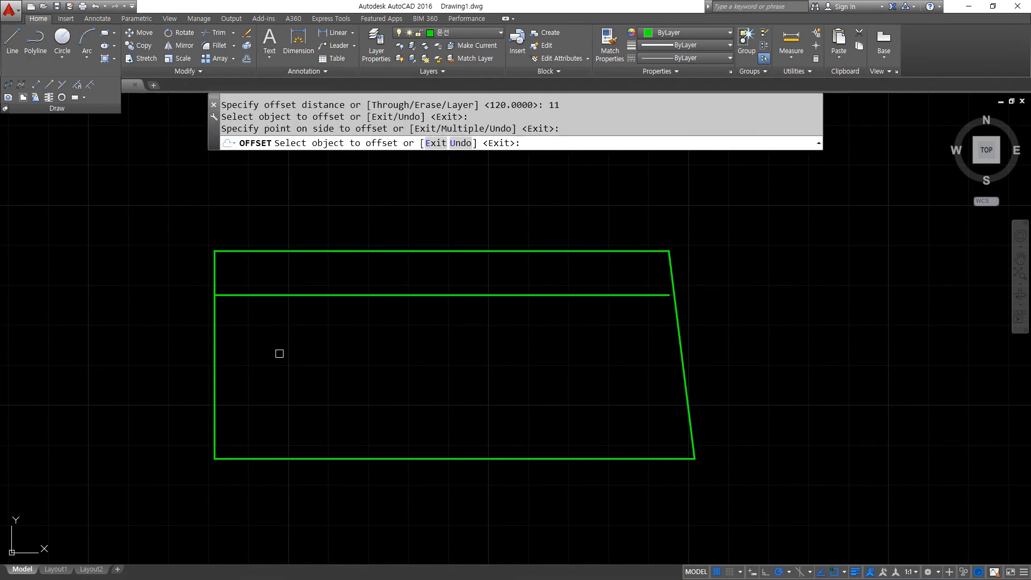
key("Return")
- Offset the inner horizontal line downward by 26
key("Return")
type("26")
key("Return")
left_click(288, 295)
left_click(292, 372)
key("Return")
- Offset the outline's left vertical edge 15 to the right
key("Return")
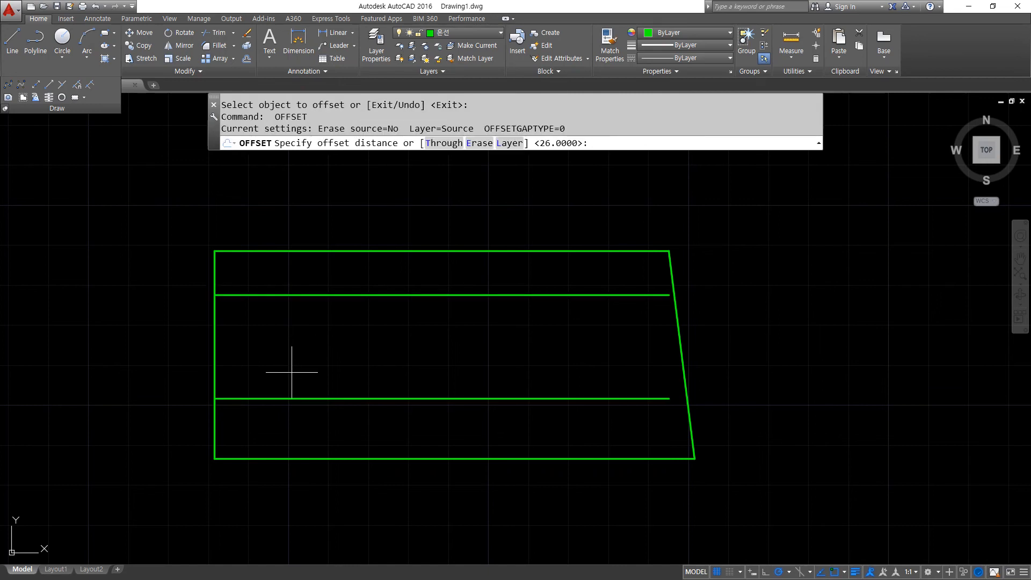
type("15")
key("Return")
left_click(220, 352)
left_click(214, 357)
left_click(284, 353)
key("Return")
- Offset the first inner vertical line 28.5 to the right
key("Return")
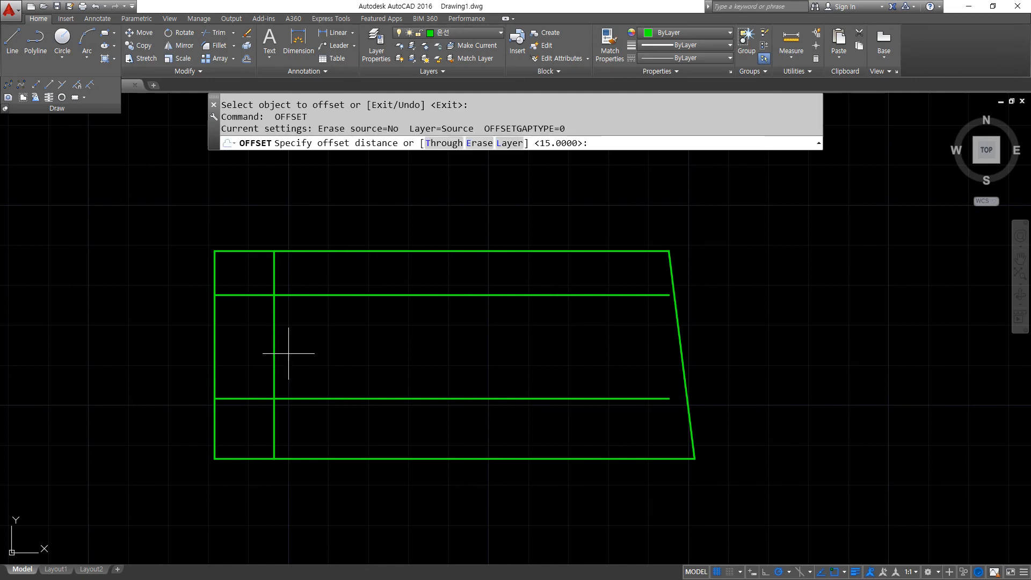
type("28.5")
key("Return")
left_click(274, 352)
left_click(340, 352)
key("Return")
- Try offsetting the second inner vertical line 31.5 to the right, and erase that copy
key("Return")
type("31.5")
key("Return")
left_click(388, 352)
left_click(466, 348)
key("Escape")
left_click(541, 334)
left_click(453, 360)
type("e")
key("Return")
type("i")
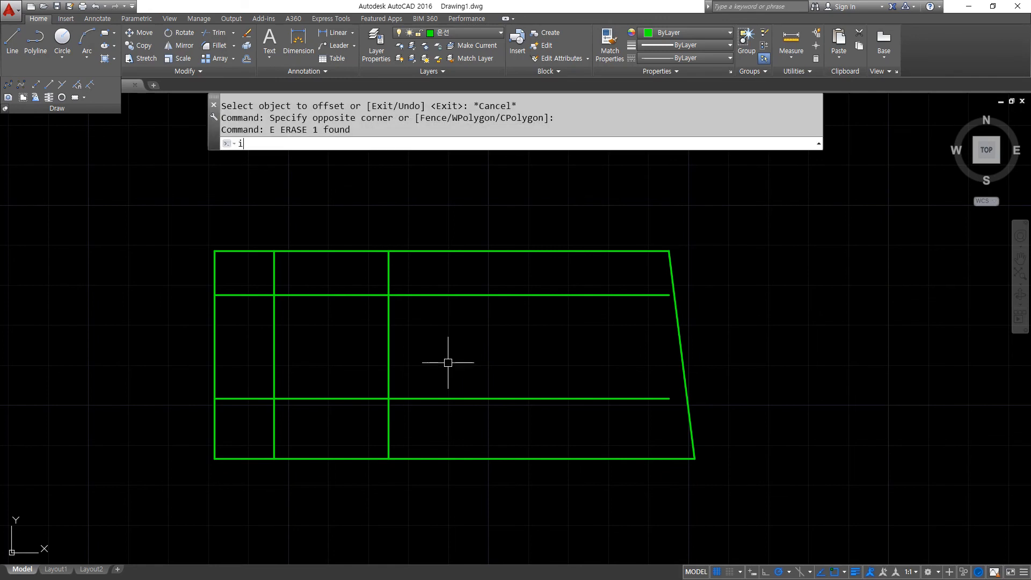
key("Escape")
type("io")
key("Escape")
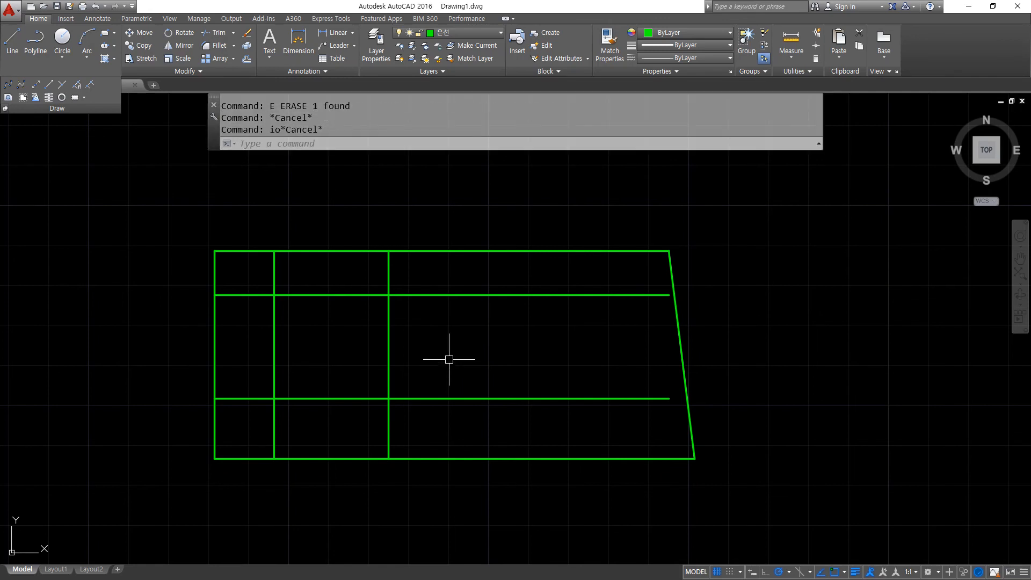
- Offset the first inner vertical line 31.5 to the right
type("o")
key("Return")
key("Return")
left_click(273, 356)
left_click(348, 334)
key("Return")
- Draw a slanted line from the 28.5 vertical's crossing with the upper inner line to the 31.5 vertical's crossing with the lower one
type("l")
key("Return")
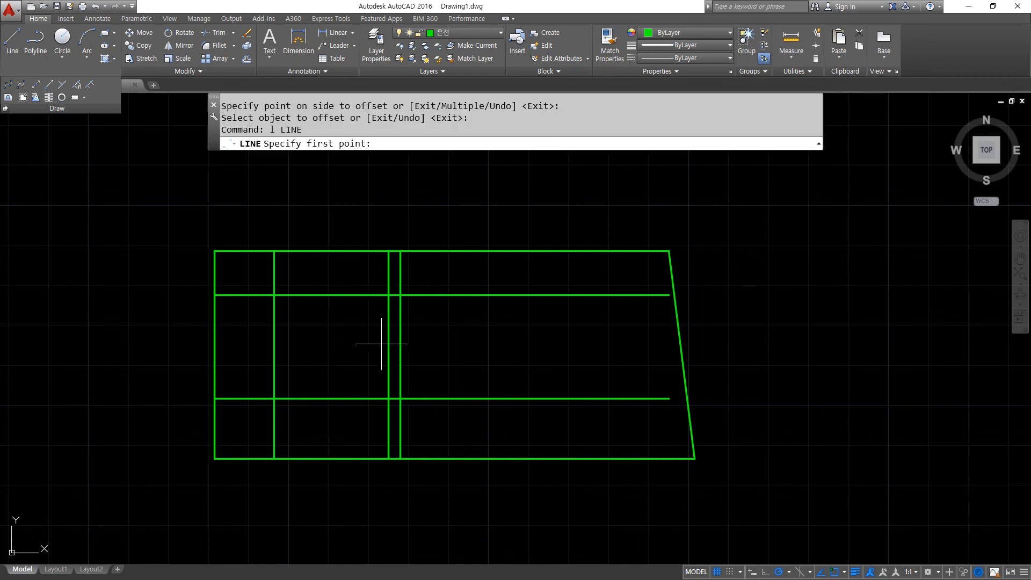
left_click(388, 295)
left_click(400, 399)
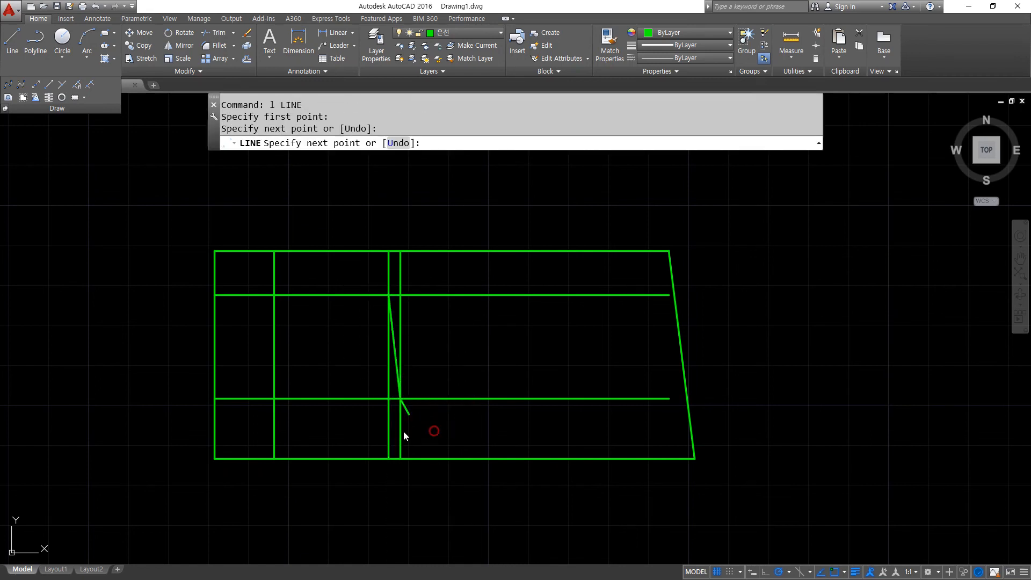
key("Return")
- Erase the two closely spaced vertical helper lines beside the slanted line
left_click(369, 436)
left_click(439, 425)
left_click(441, 436)
left_click(357, 429)
type("e")
key("Return")
- Trim the excess around the left cutout with fences, leaving the lower inner line extended toward the right edge
type("tr")
key("Return")
key("Return")
type("f")
key("Return")
left_click(305, 273)
left_click(256, 280)
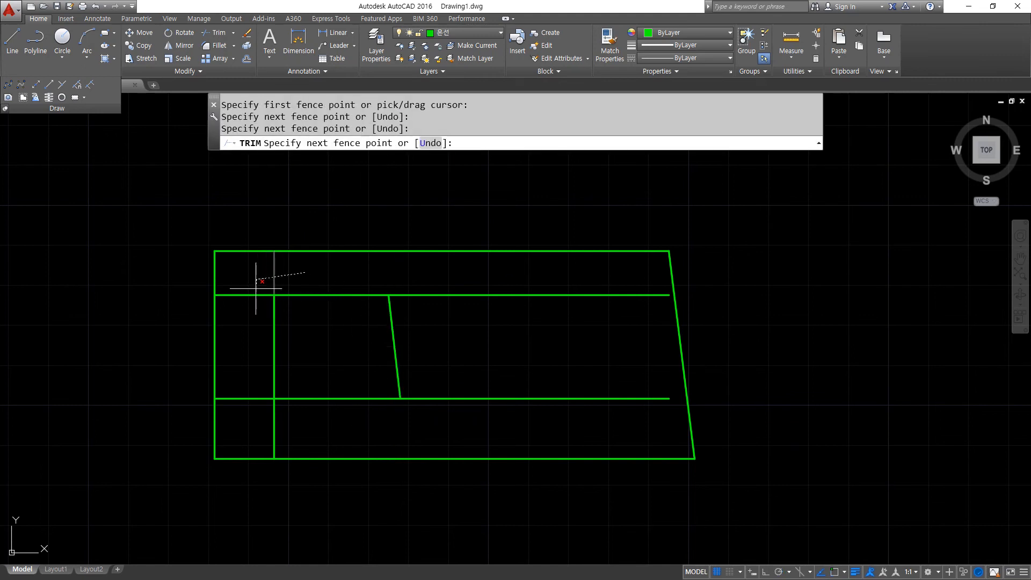
left_click(250, 413)
key("Return")
type("f")
key("Return")
left_click(493, 325)
left_click(462, 277)
key("Return")
type("l")
key("Return")
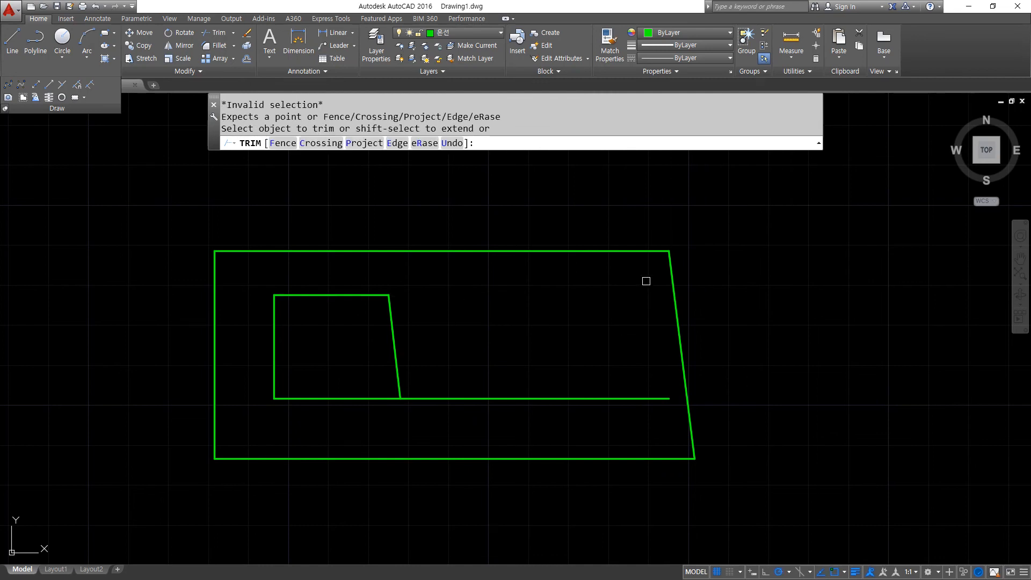
key("Escape")
- Draw a vertical helper line from the outline's upper right corner to the right end of the lower inner line
type("l")
key("Return")
left_click(660, 251)
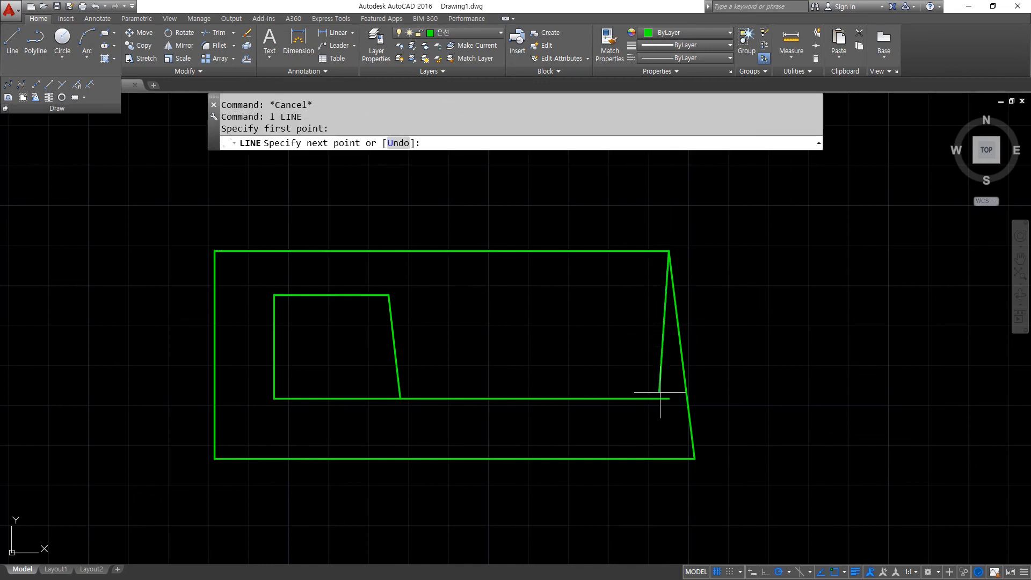
left_click(660, 395)
key("Return")
- Offset the outline's top edge downward by 12
type("o")
key("Return")
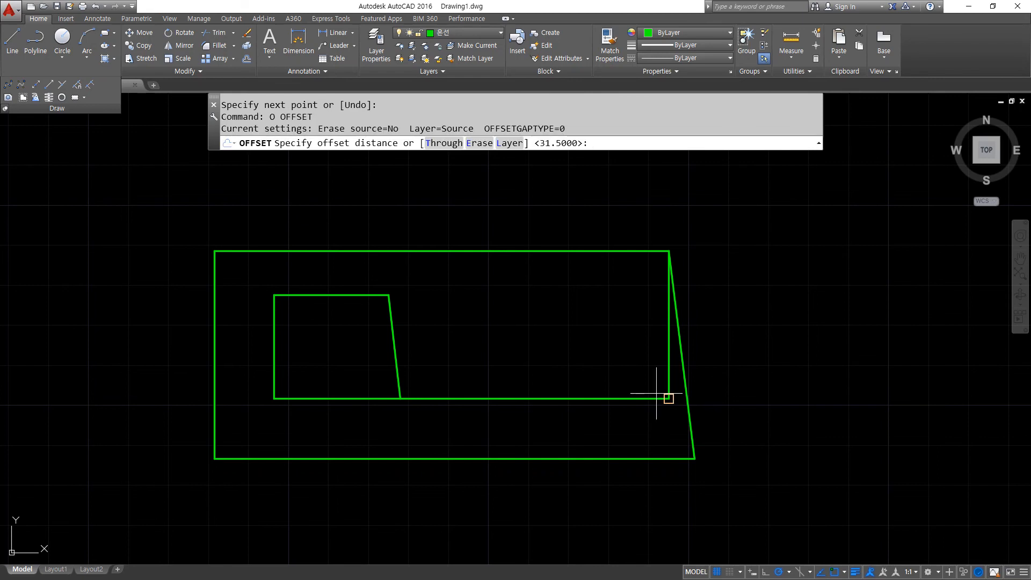
type("12")
key("Return")
left_click(591, 250)
left_click(583, 322)
key("Return")
key("Return")
type("2")
key("Return")
key("Escape")
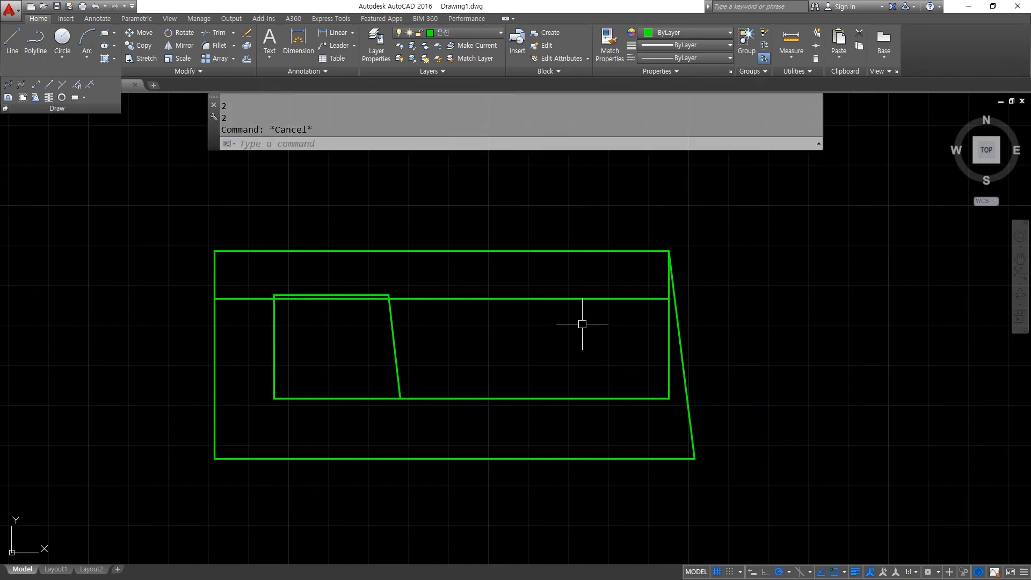
- Offset the vertical helper line 13.5 to the left
type("o")
key("Return")
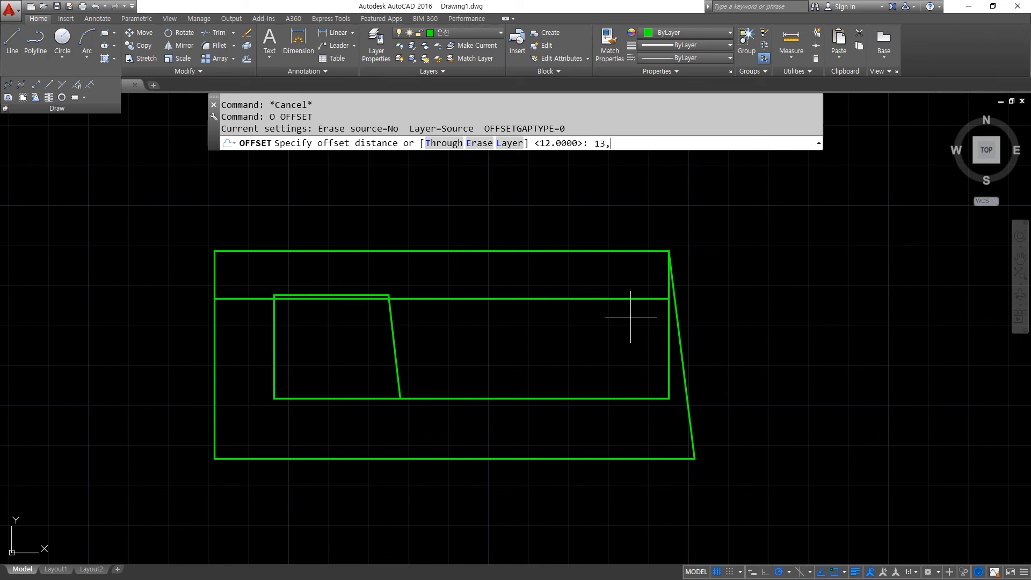
type("13.5")
key("Return")
left_click(669, 345)
left_click(624, 349)
key("Return")
- Offset the new vertical line farther left, and erase the helper line below the outline's upper right corner
key("Return")
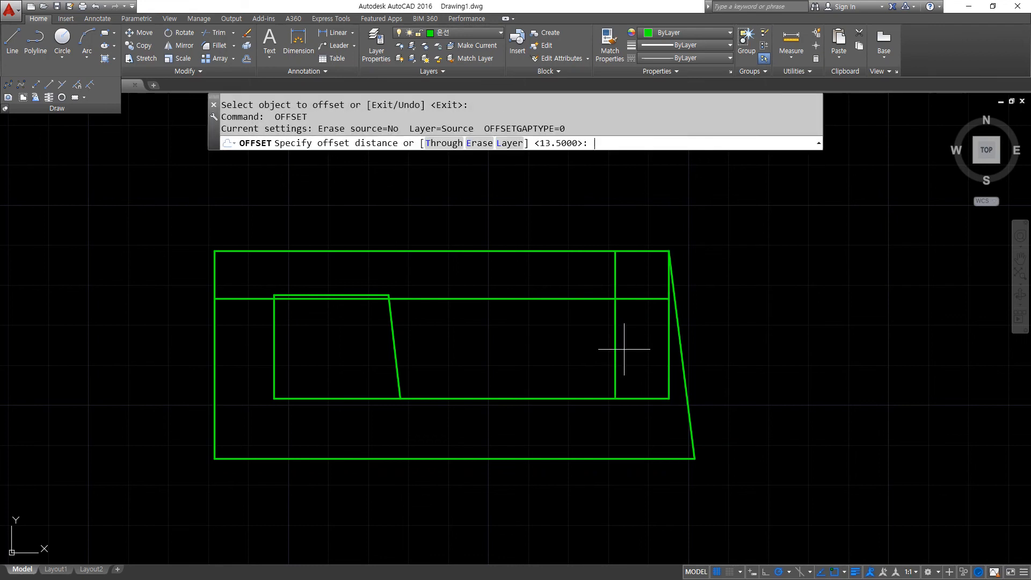
key("Return")
left_click(615, 350)
left_click(552, 354)
key("Return")
left_click(666, 372)
type("e")
key("Return")
- Trim the two inner verticals above the upper inner line and the horizontal ends beyond the rightmost inner vertical
type("TR")
key("Return")
key("Return")
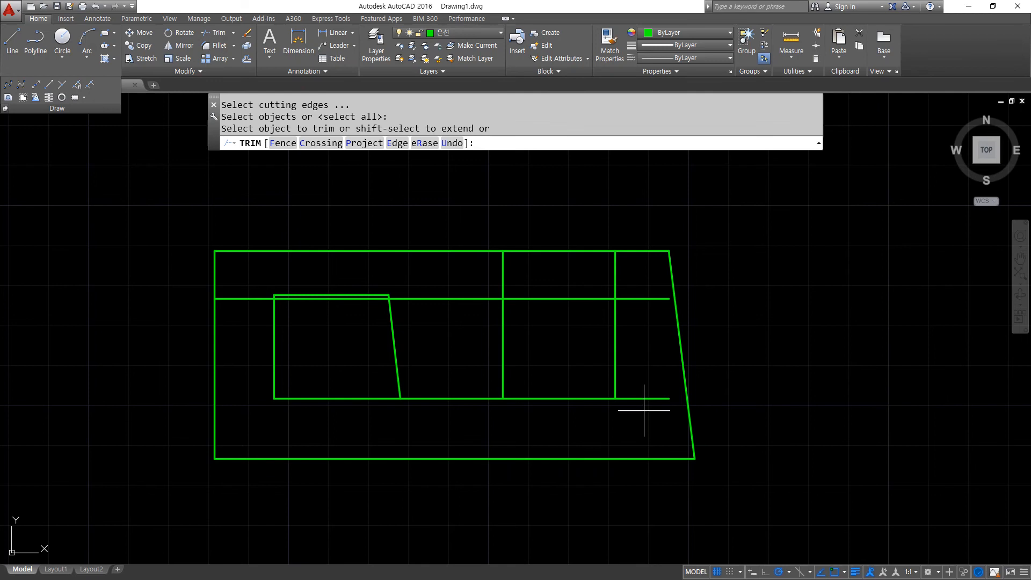
left_click(668, 411)
left_click(613, 263)
left_click(637, 292)
left_click(458, 268)
left_click(458, 286)
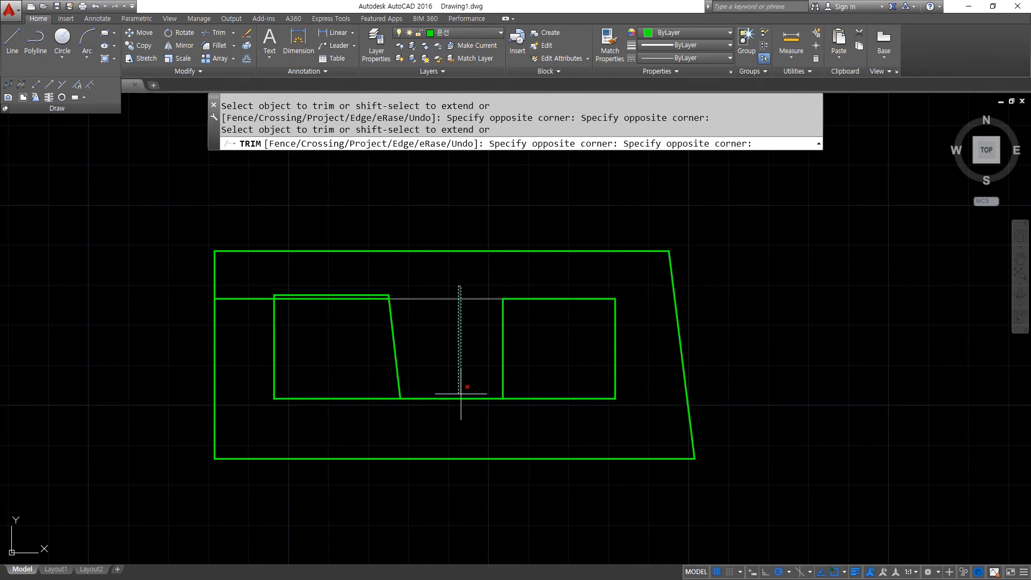
key("Escape")
key("Escape")
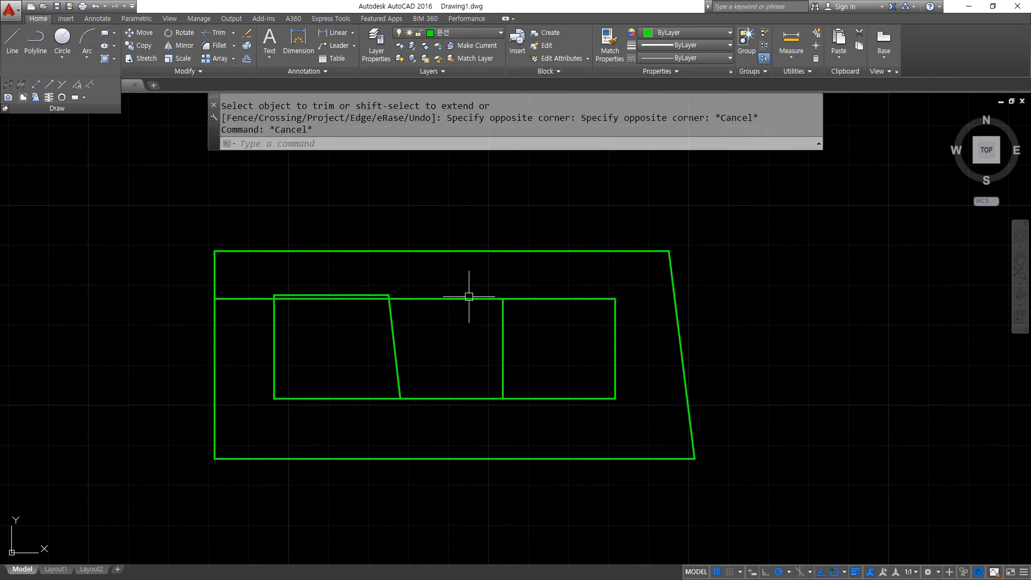
- Place a 116° construction line through the lower end of the second cutout's left vertical, and erase that vertical
type("xl")
key("Return")
type("a")
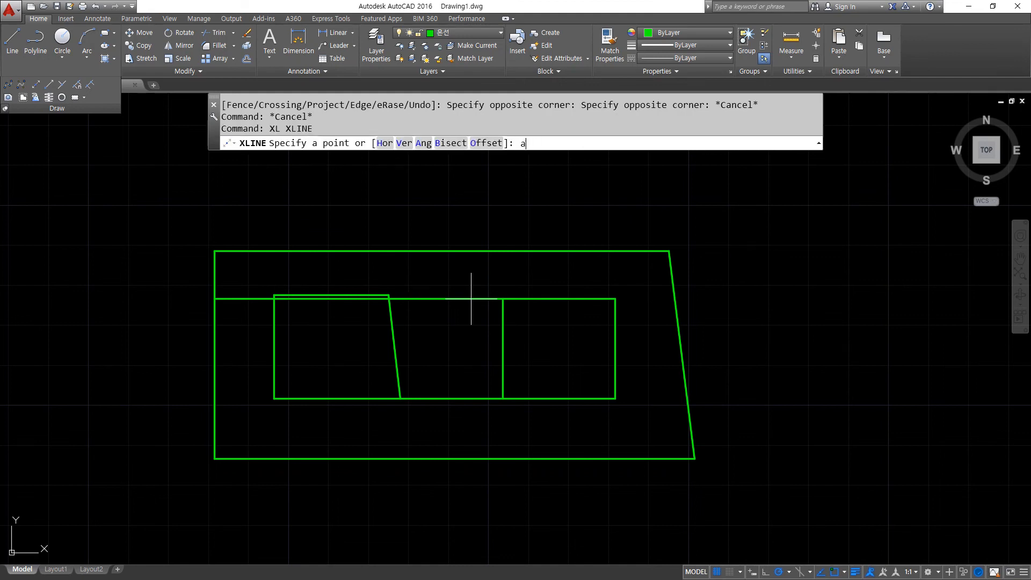
key("Return")
type("116")
key("Return")
left_click(502, 398)
key("Return")
left_click(502, 346)
type("e")
key("Return")
- Trim the 116° line to the two inner horizontals and remove the upper horizontal's excess beyond it
type("tr")
key("Return")
left_click(539, 412)
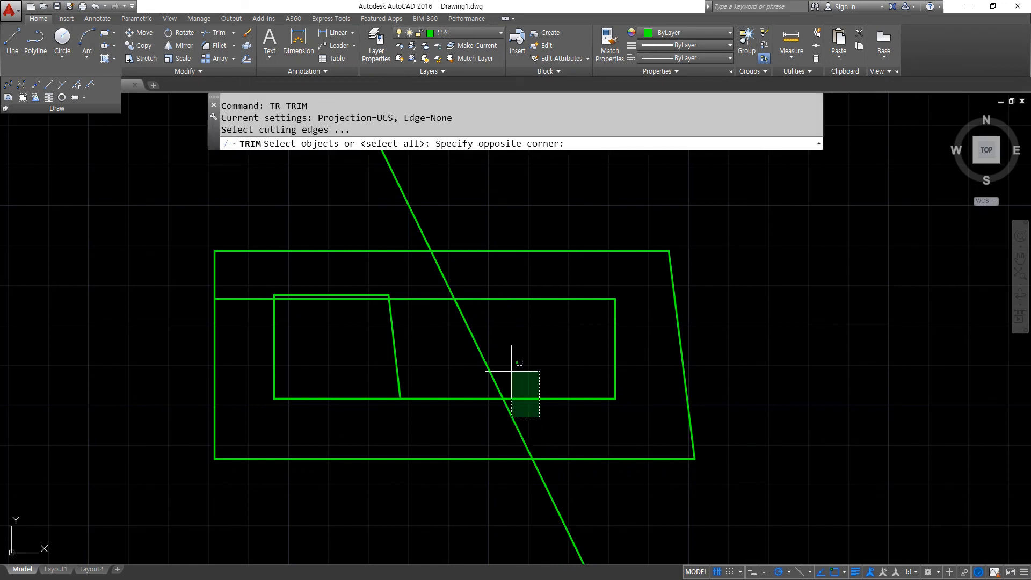
left_click(453, 281)
key("Return")
left_click(453, 280)
left_click(433, 280)
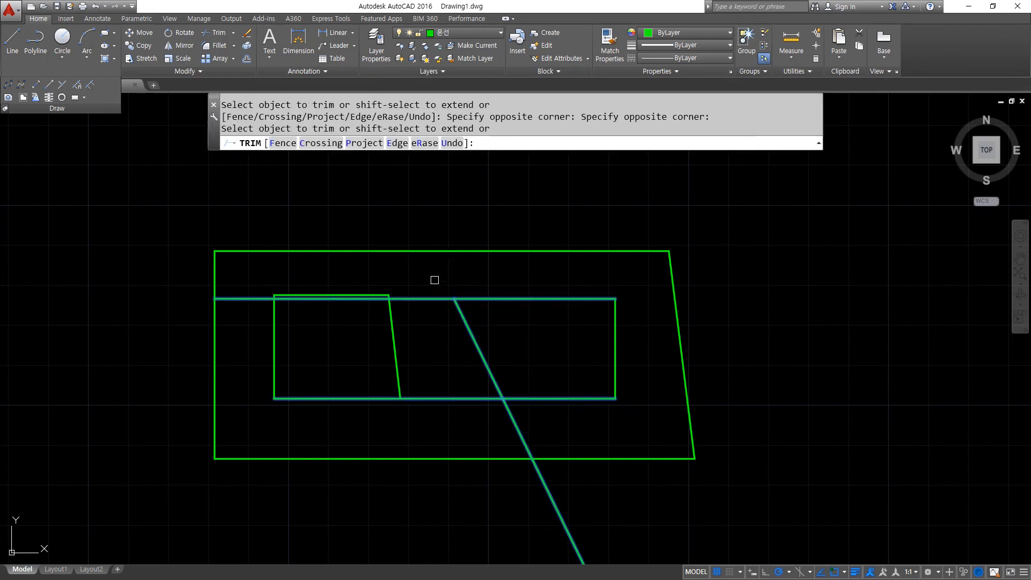
left_click(435, 280)
left_click(440, 406)
left_click(545, 414)
left_click(462, 424)
key("Return")
- Trim away the lower horizontal segment connecting the two cutouts
type("tr")
key("Return")
key("Return")
left_click(460, 414)
left_click(441, 368)
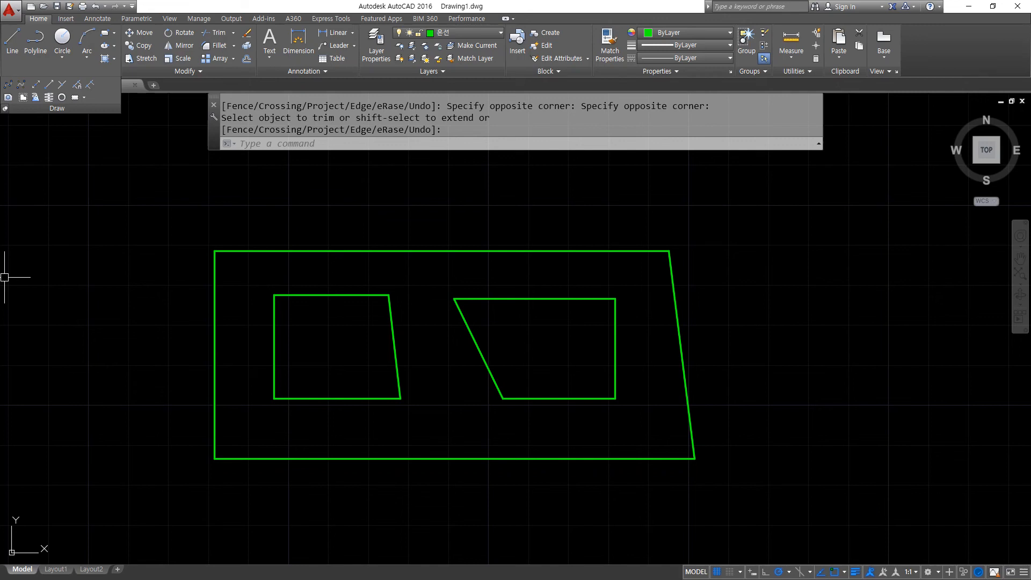
key("Escape")
- Switch to the browser's exercise page and examine the 49° and 51° angled centrelines of the slotted arm drawing
key("alt+Tab")
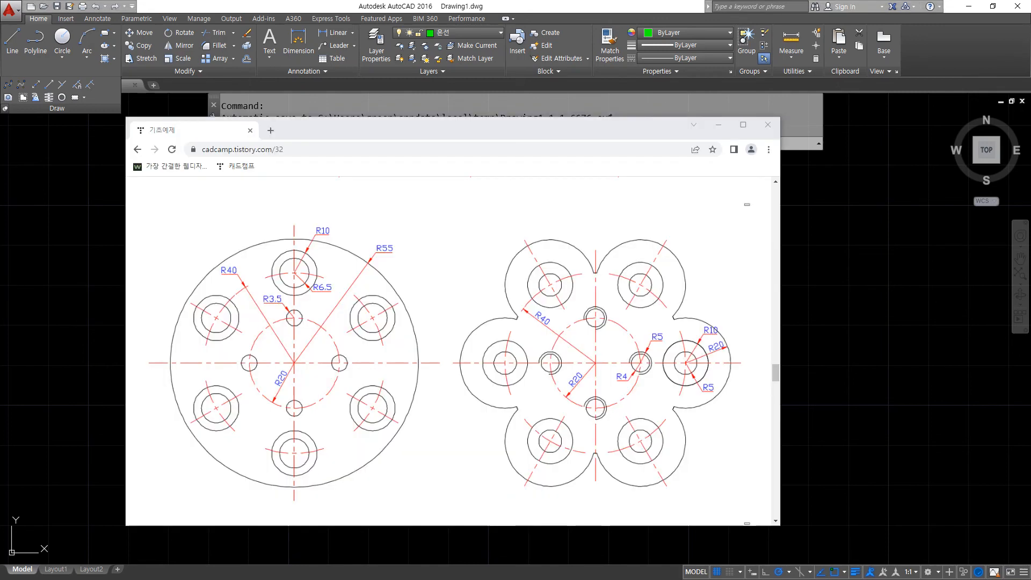
scroll(407, 267, "up", 10)
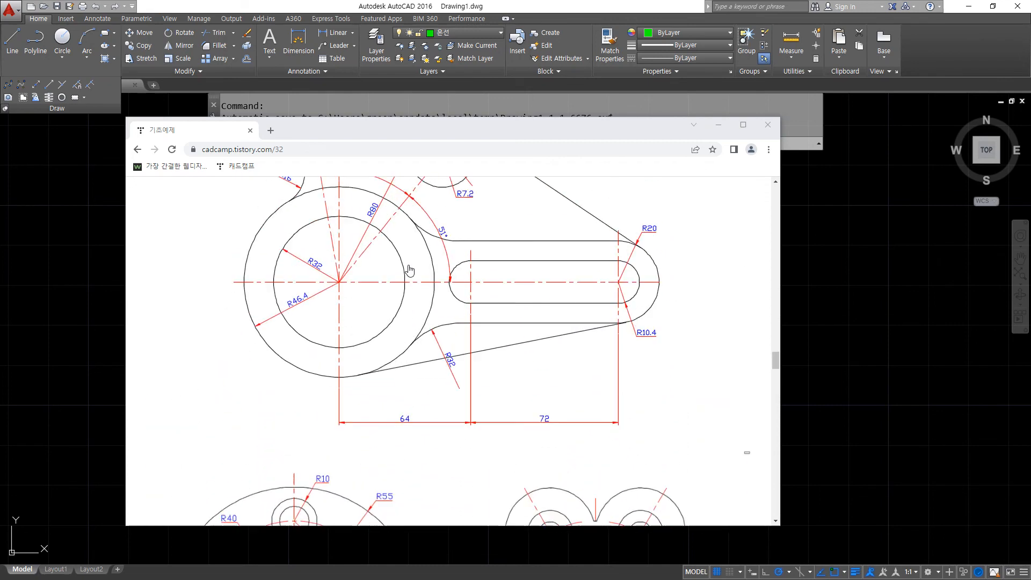
mouse_move(375, 399)
left_mouse_down()
mouse_move(297, 346)
mouse_move(414, 400)
mouse_move(386, 372)
mouse_move(351, 273)
left_mouse_up()
mouse_move(466, 197)
left_mouse_down()
mouse_move(341, 354)
mouse_move(301, 198)
left_mouse_up()
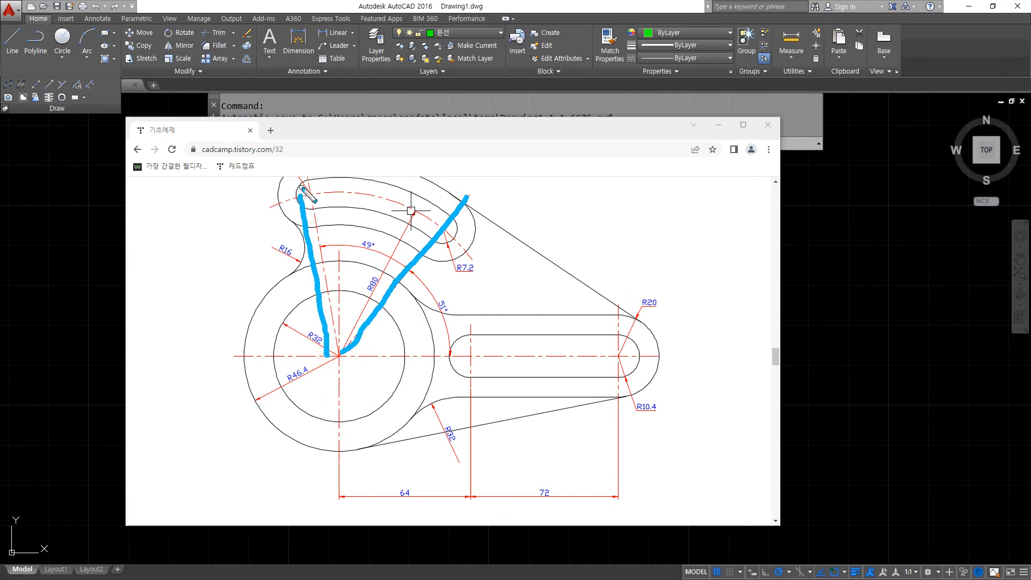
mouse_move(303, 176)
left_mouse_down()
mouse_move(344, 341)
mouse_move(378, 322)
mouse_move(466, 205)
mouse_move(325, 368)
mouse_move(338, 268)
mouse_move(302, 152)
left_mouse_up()
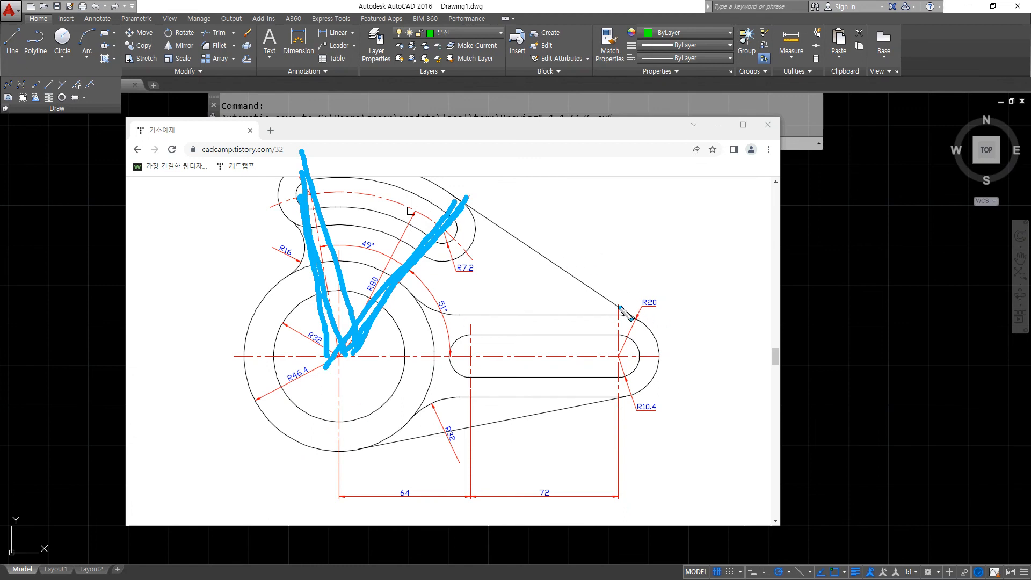
key("Escape")
- Examine the six outer holes of the R55 flange drawing and work out their spacing as 360/6
scroll(569, 315, "down", 8)
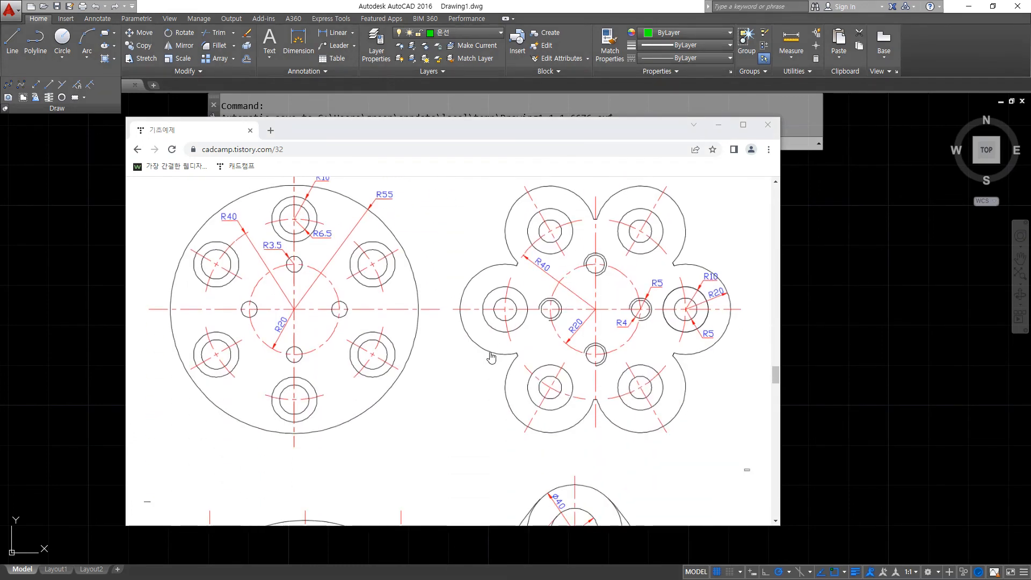
mouse_move(295, 448)
left_mouse_down()
mouse_move(180, 355)
mouse_move(435, 324)
mouse_move(310, 458)
left_mouse_up()
key("ctrl+z")
mouse_move(371, 302)
left_mouse_down()
mouse_move(368, 236)
mouse_move(375, 292)
left_mouse_up()
mouse_move(293, 245)
left_mouse_down()
mouse_move(276, 215)
mouse_move(310, 244)
left_mouse_up()
mouse_move(219, 259)
left_mouse_down()
mouse_move(186, 255)
mouse_move(223, 287)
left_mouse_up()
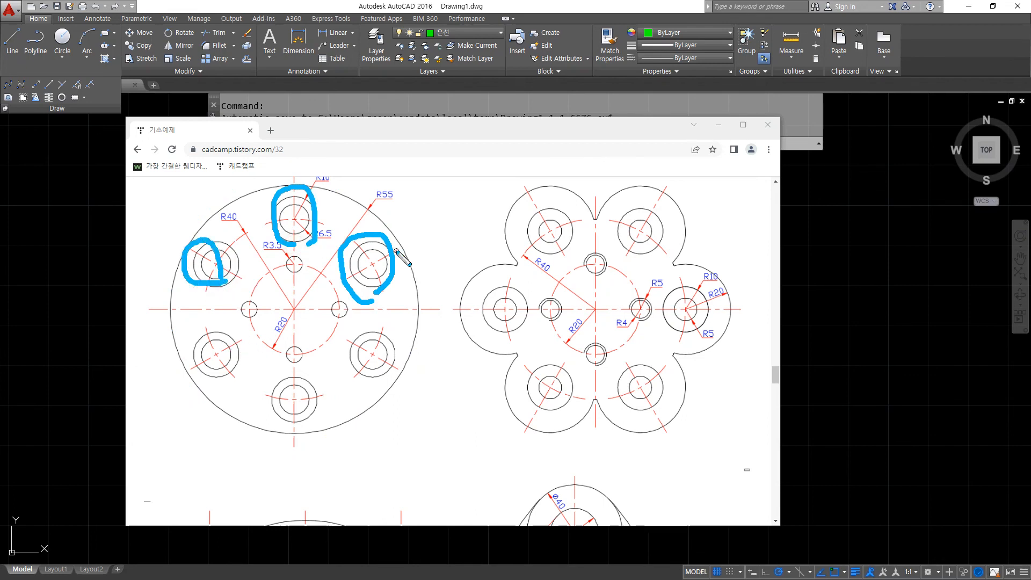
key("e")
mouse_move(410, 340)
left_mouse_down()
mouse_move(236, 411)
mouse_move(322, 233)
mouse_move(410, 350)
left_mouse_up()
mouse_move(337, 157)
left_mouse_down()
mouse_move(314, 212)
mouse_move(314, 197)
left_mouse_up()
key("e")
mouse_move(433, 176)
left_mouse_down()
mouse_move(462, 191)
mouse_move(442, 214)
left_mouse_up()
mouse_move(491, 148)
left_mouse_down()
mouse_move(478, 179)
mouse_move(532, 183)
mouse_move(525, 171)
left_mouse_up()
left_click_drag(582, 149, 534, 235)
mouse_move(627, 153)
left_mouse_down()
mouse_move(625, 217)
mouse_move(605, 199)
left_mouse_up()
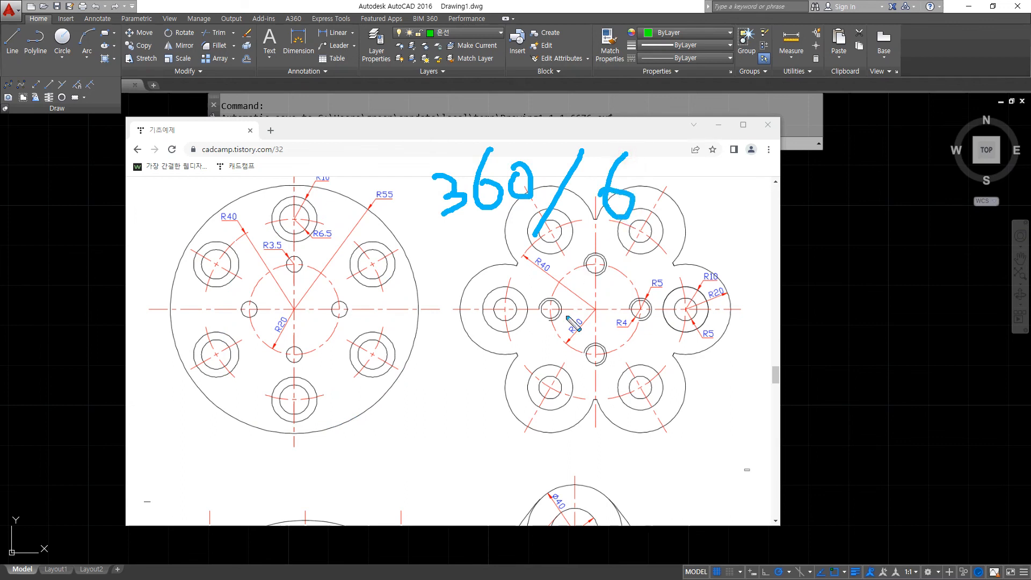
left_click_drag(467, 292, 501, 291)
left_click_drag(466, 302, 502, 302)
mouse_move(552, 262)
left_mouse_down()
mouse_move(523, 300)
mouse_move(547, 307)
mouse_move(597, 293)
left_mouse_up()
key("Delete")
- Examine the angles between neighbouring hole centrelines and the flange's horizontal axis, and return to AutoCAD
mouse_move(418, 241)
left_mouse_down()
mouse_move(346, 291)
mouse_move(392, 260)
left_mouse_up()
left_click_drag(338, 330, 434, 396)
mouse_move(425, 250)
left_mouse_down()
mouse_move(438, 369)
mouse_move(448, 359)
left_mouse_up()
mouse_move(427, 254)
left_mouse_down()
mouse_move(423, 273)
mouse_move(426, 249)
mouse_move(310, 204)
mouse_move(323, 221)
left_mouse_up()
left_click_drag(382, 230, 390, 251)
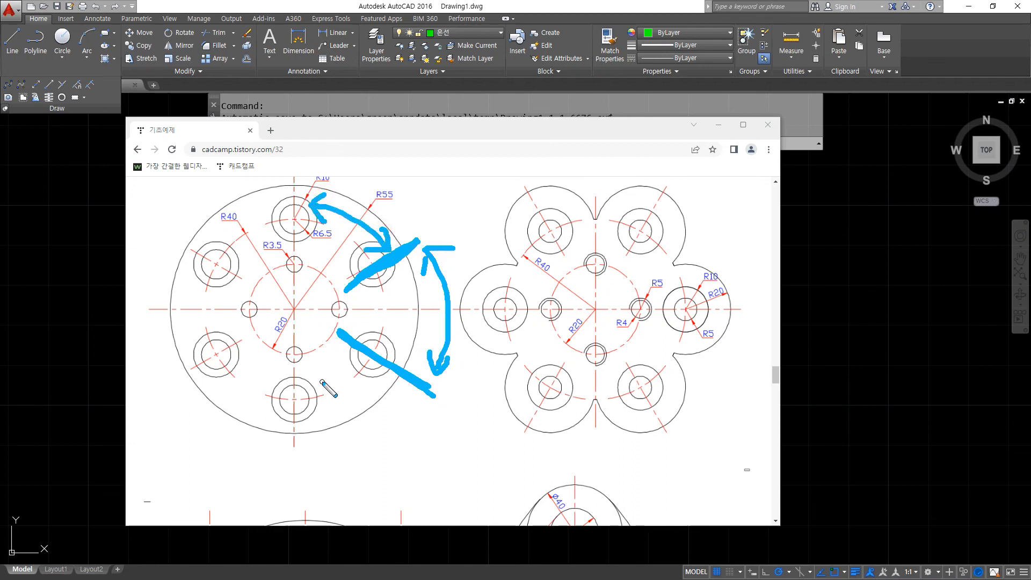
left_click_drag(278, 311, 638, 311)
left_click_drag(396, 272, 405, 311)
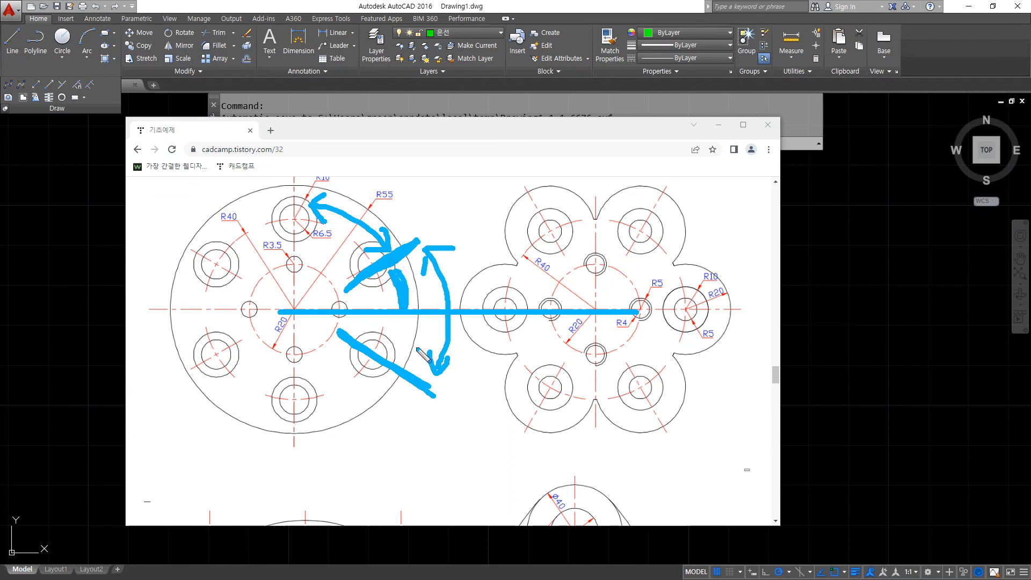
key("Escape")
mouse_move(429, 134)
left_mouse_down()
mouse_move(234, 166)
mouse_move(0, 153)
left_mouse_up()
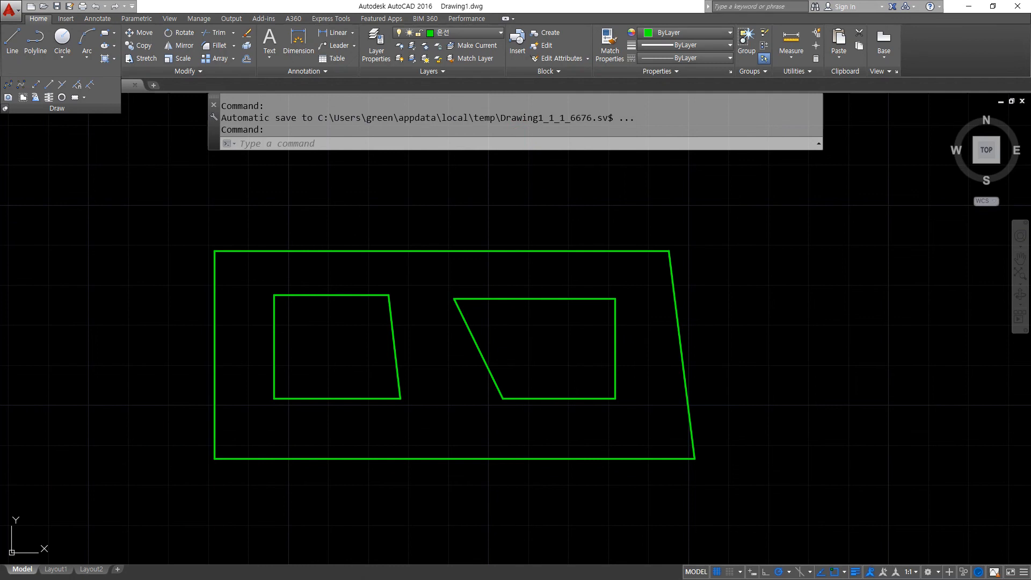
- Erase the whole finished part with its two cutouts and zoom to the full drawing area
scroll(521, 336, "down", 6)
left_click(658, 418)
left_click(120, 241)
left_click(174, 225)
left_click(197, 246)
left_click(661, 452)
type("e")
key("Return")
type("z")
key("Return")
type("a")
key("Return")
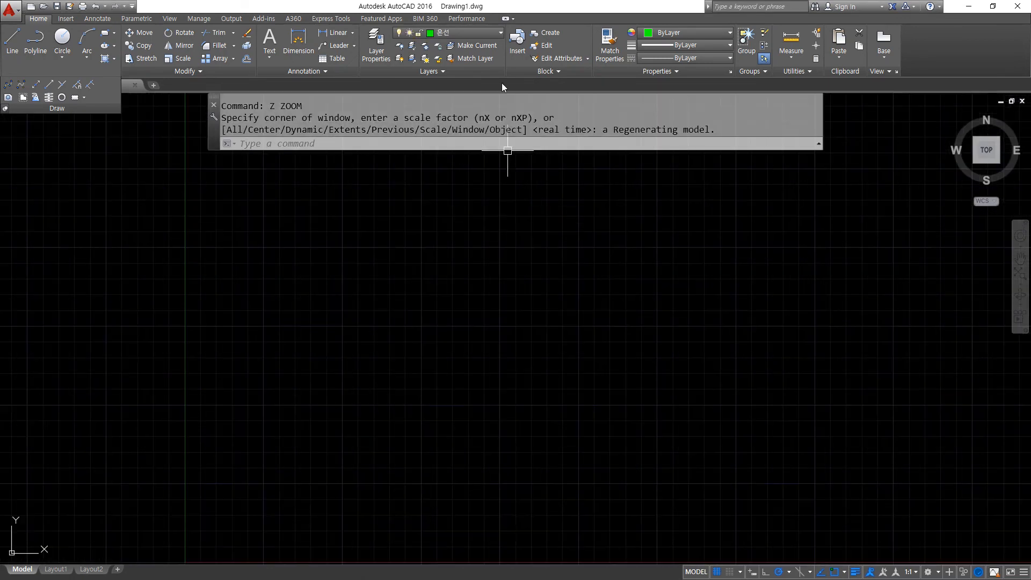
- Make the 중심선 layer current and place a horizontal construction line across the empty drawing area
left_click(475, 34)
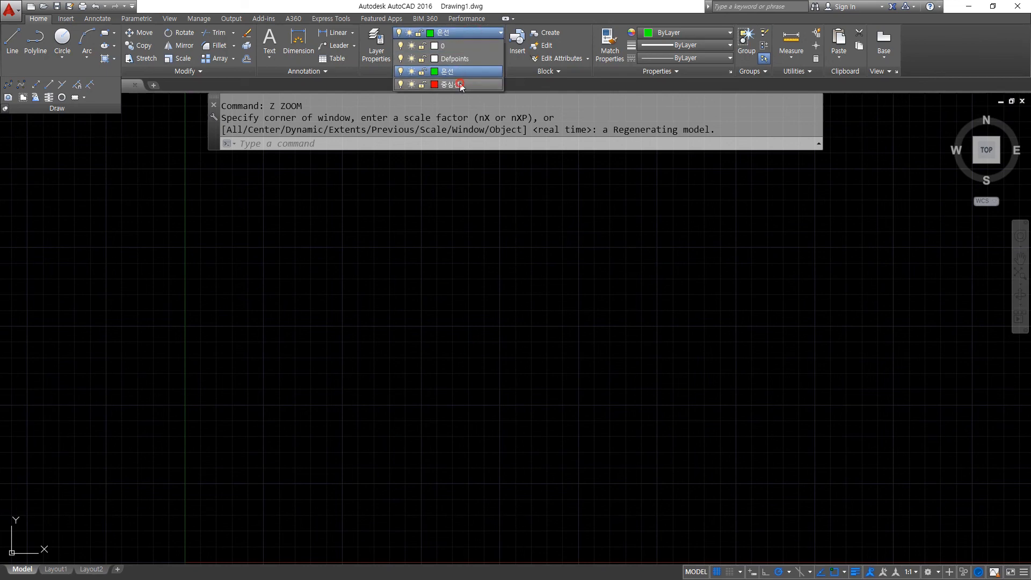
left_click(460, 83)
type("xl")
key("Return")
left_click(497, 406)
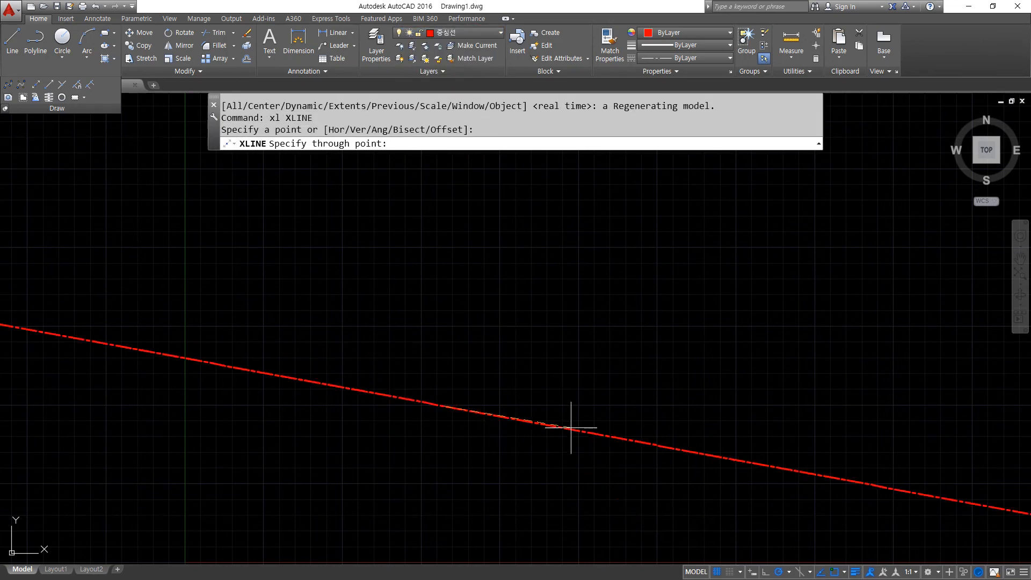
left_click(575, 406)
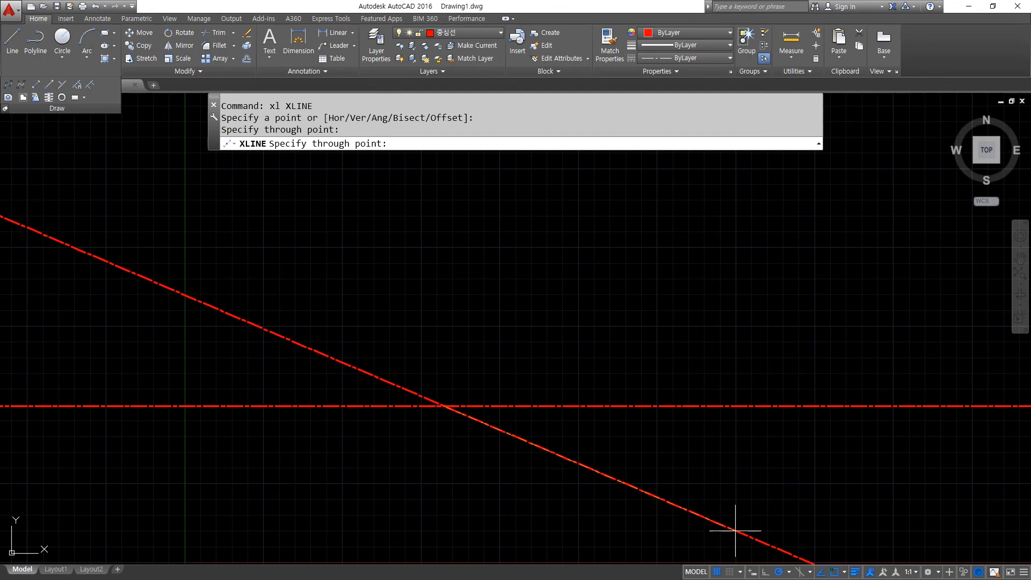
- Add construction lines at 30°, 90° and 150° through the horizontal line's base point
left_click(789, 572)
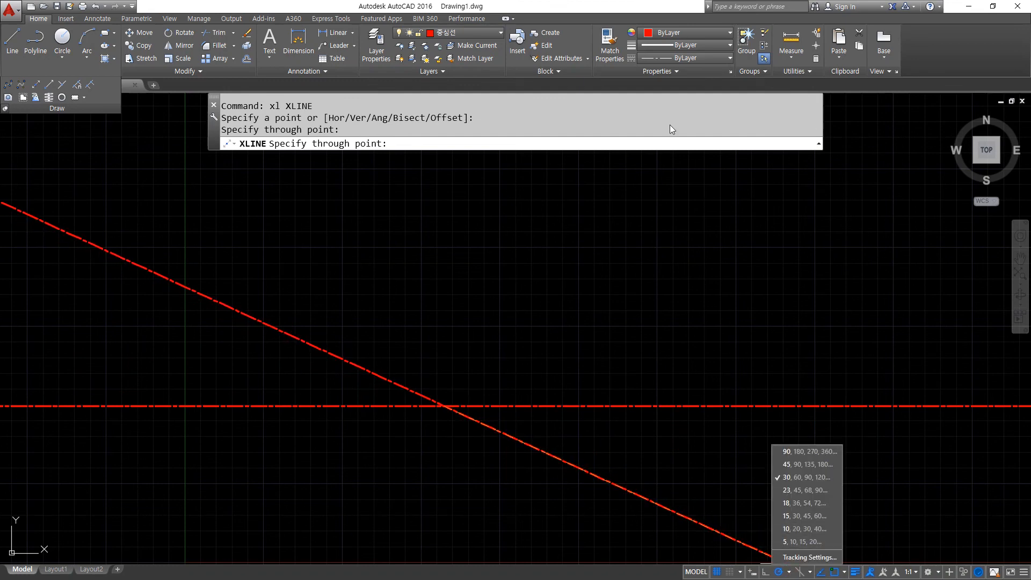
left_click(569, 5)
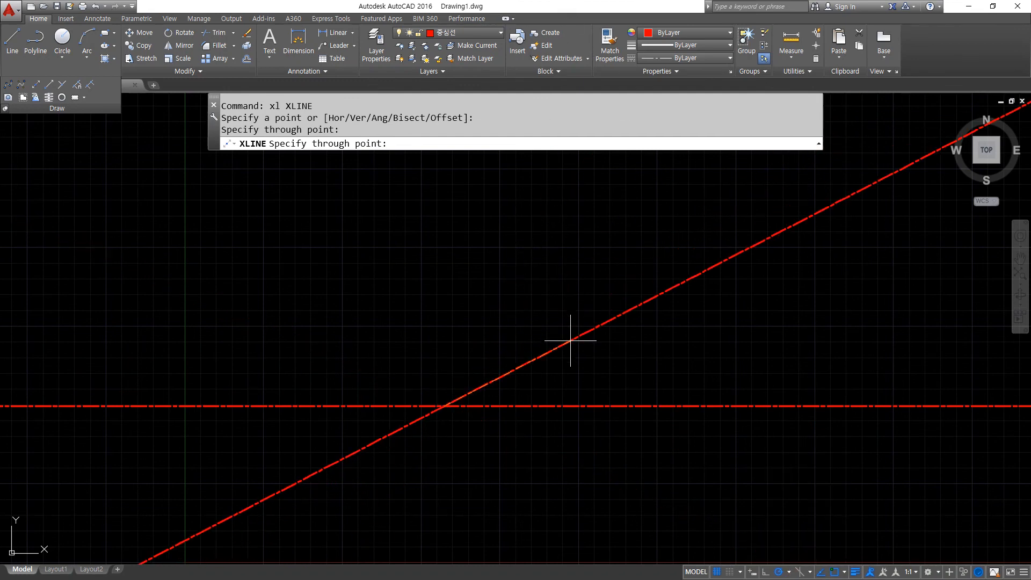
left_click(559, 338)
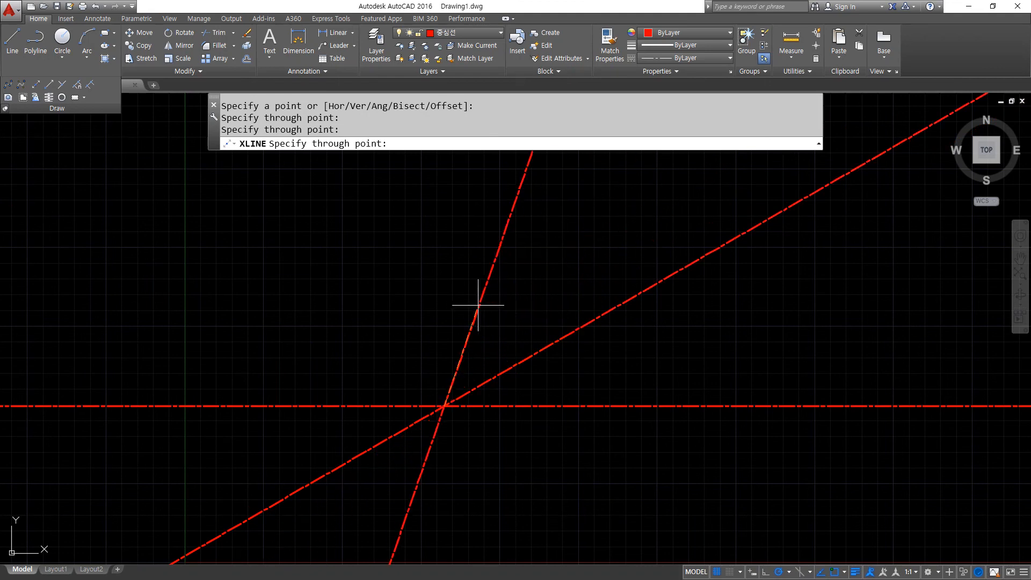
left_click(444, 309)
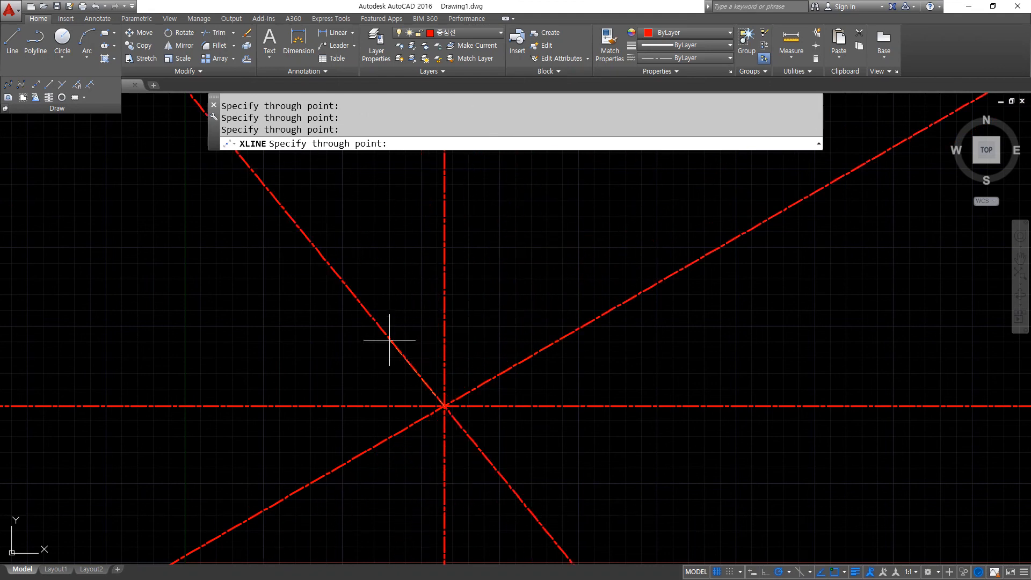
left_click(370, 364)
key("Return")
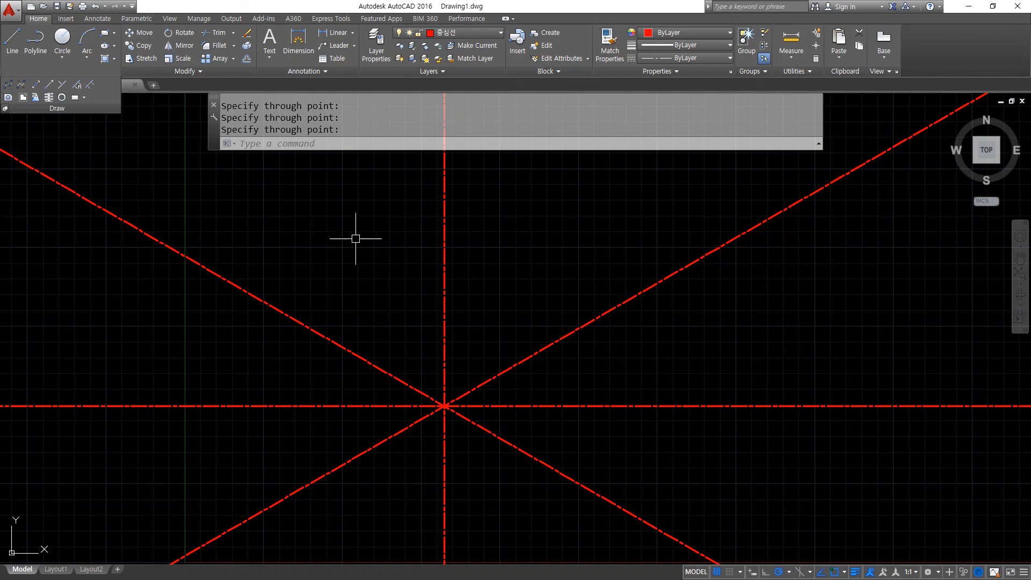
- Draw two concentric circles with radii 20 and 40 at the intersection of the centrelines
type("c")
key("Return")
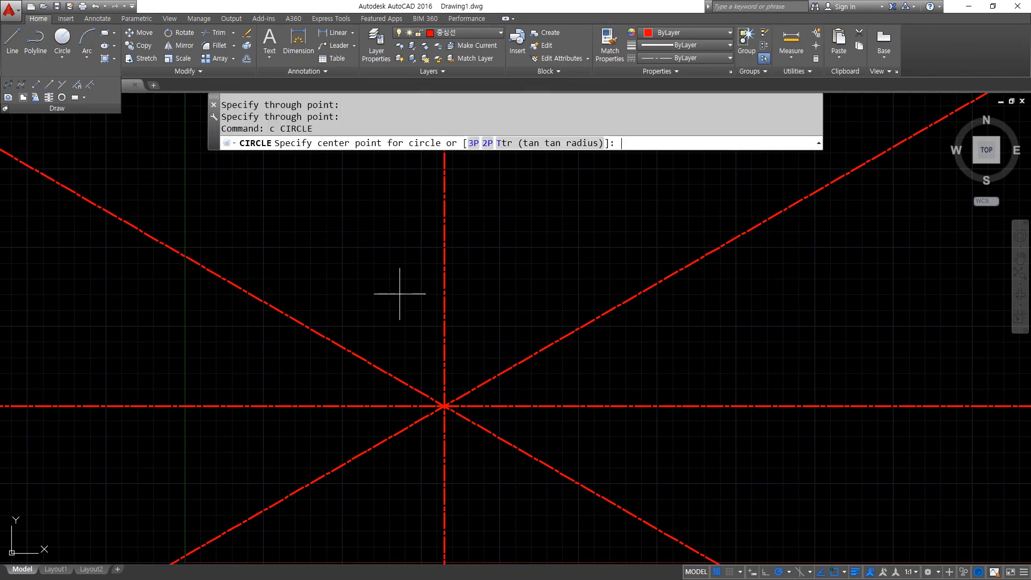
left_click(440, 400)
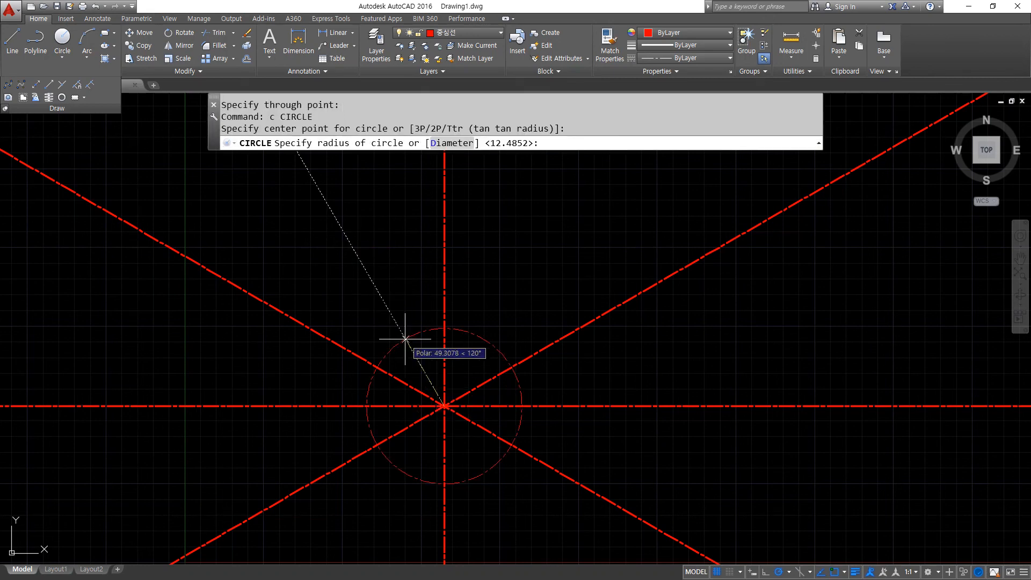
type("20")
key("Return")
key("Return")
left_click(444, 406)
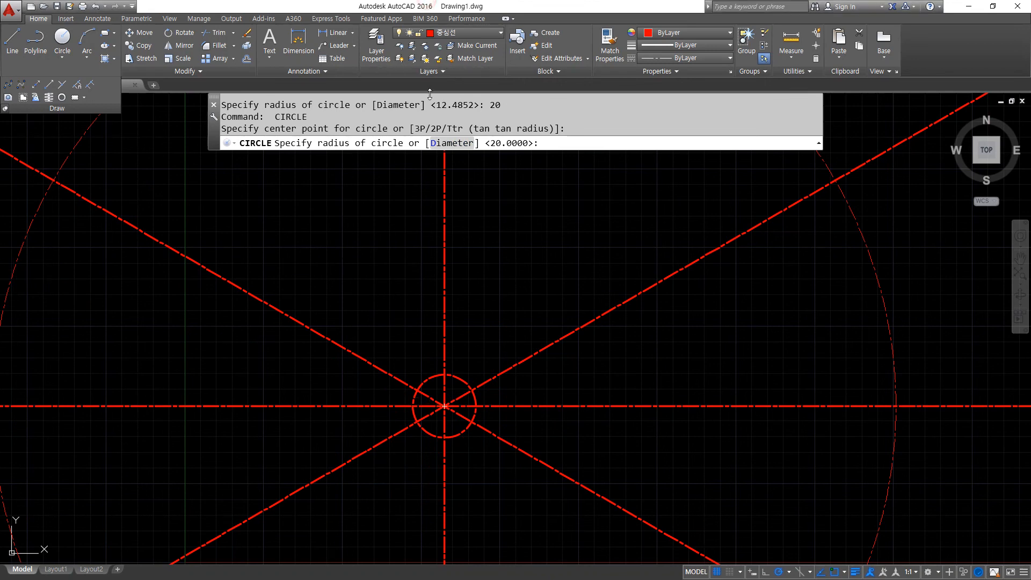
type("40")
key("Return")
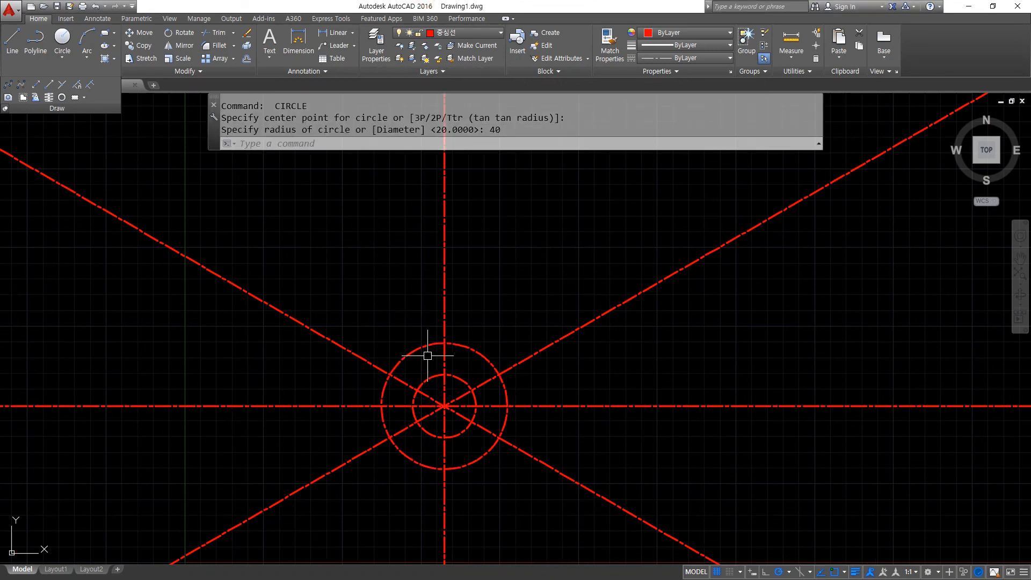
- Draw a concentric circle of radius 55 and move it to the green layer
key("Return")
left_click(437, 402)
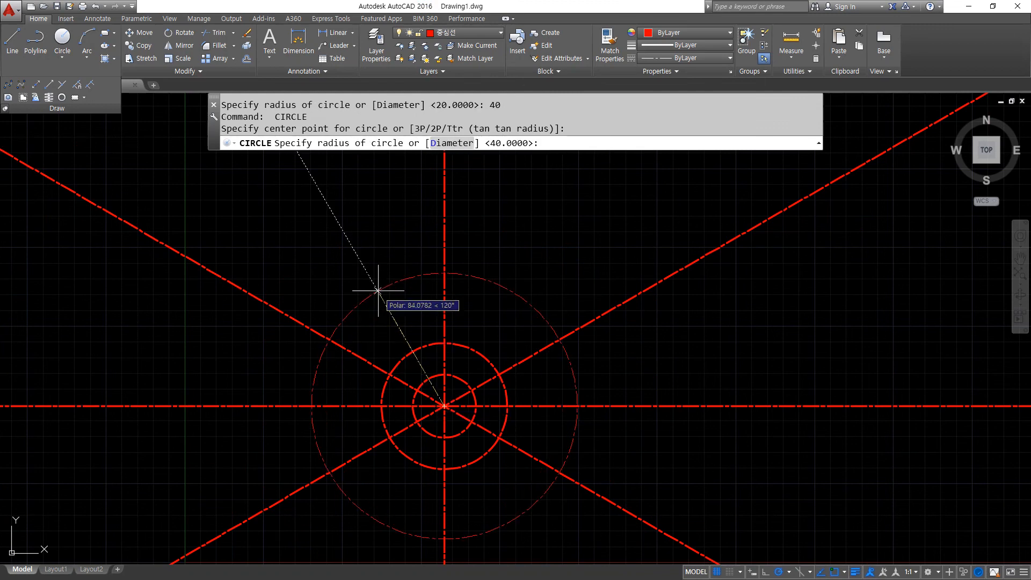
type("55")
key("Return")
left_click(397, 324)
left_click(456, 33)
left_click(452, 70)
key("Escape")
key("Escape")
- Offset the radius 55 circle outward by 3 as a trimming boundary
type("o")
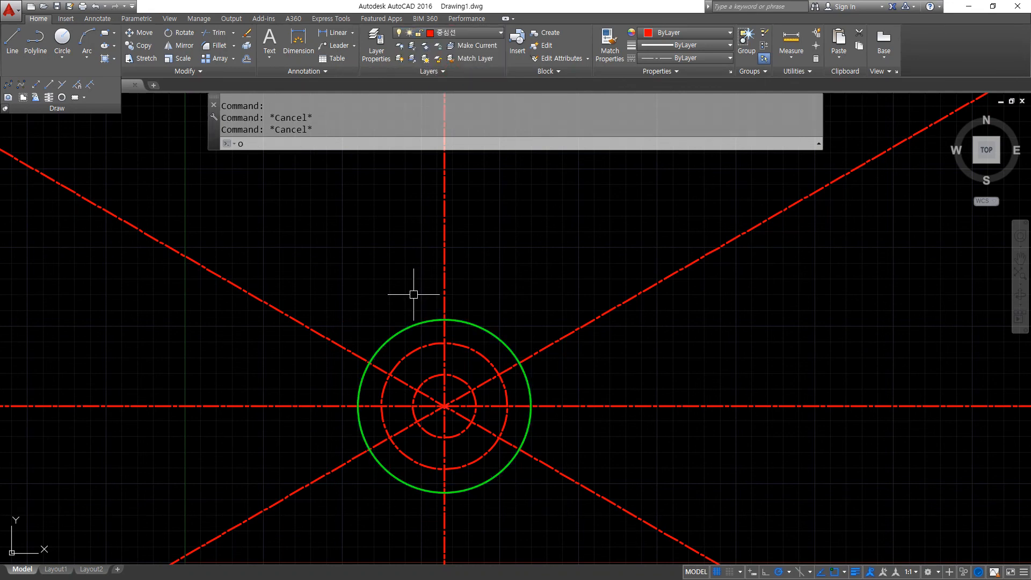
key("Return")
type("3")
key("Return")
left_click(407, 330)
left_click(425, 322)
key("Return")
- Trim all construction lines to the outermost circle, removing every part outside it
type("tr")
key("Return")
key("Return")
left_click(625, 549)
left_click(621, 276)
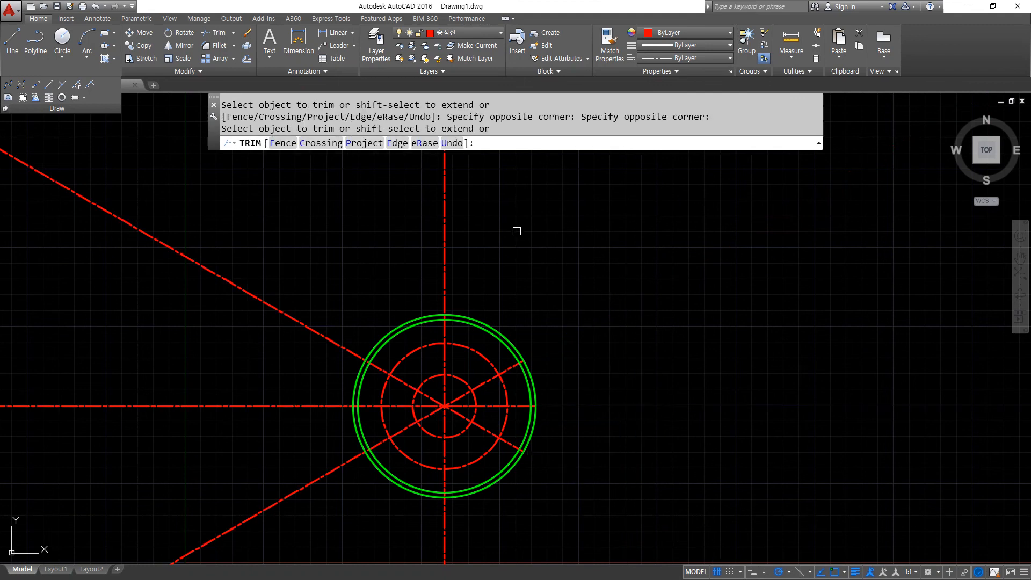
left_click(198, 189)
left_click(224, 529)
left_click(342, 527)
left_click(480, 546)
left_click(258, 461)
left_click(161, 322)
key("Return")
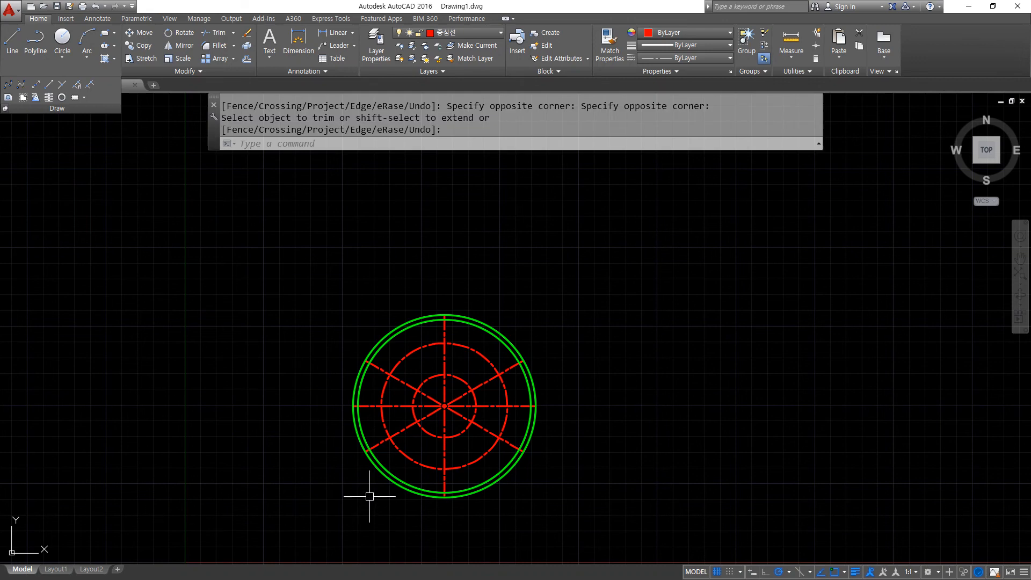
- Erase the outermost offset circle
left_click(388, 483)
type("e")
key("Return")
scroll(484, 453, "up", 2)
scroll(473, 454, "down", 1)
middle_click_drag(468, 453, 395, 445)
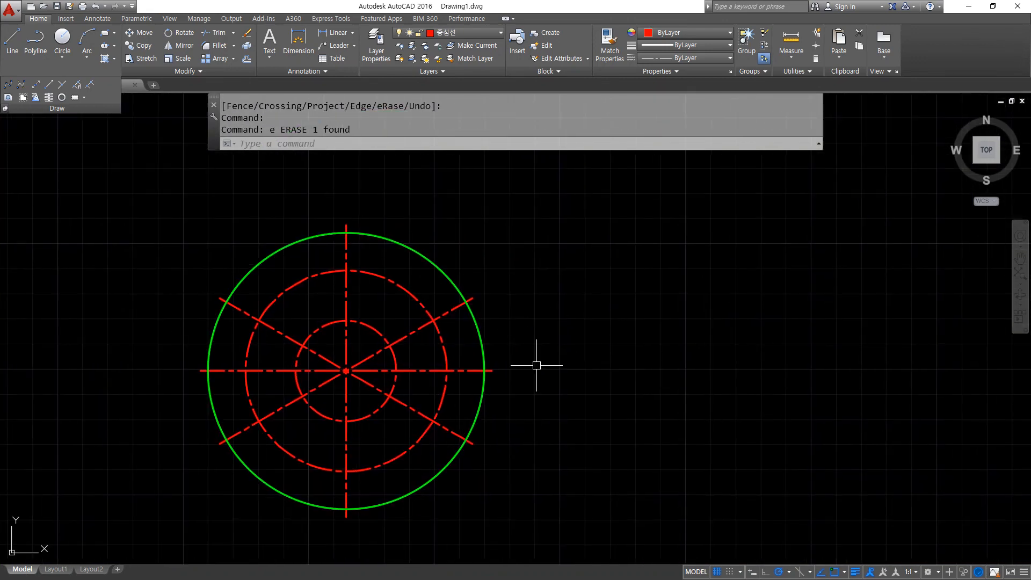
- Make the green layer current and draw four circles of radius 3.5 where the radius 20 circle crosses the horizontal and vertical centrelines
left_click(467, 31)
left_click(459, 72)
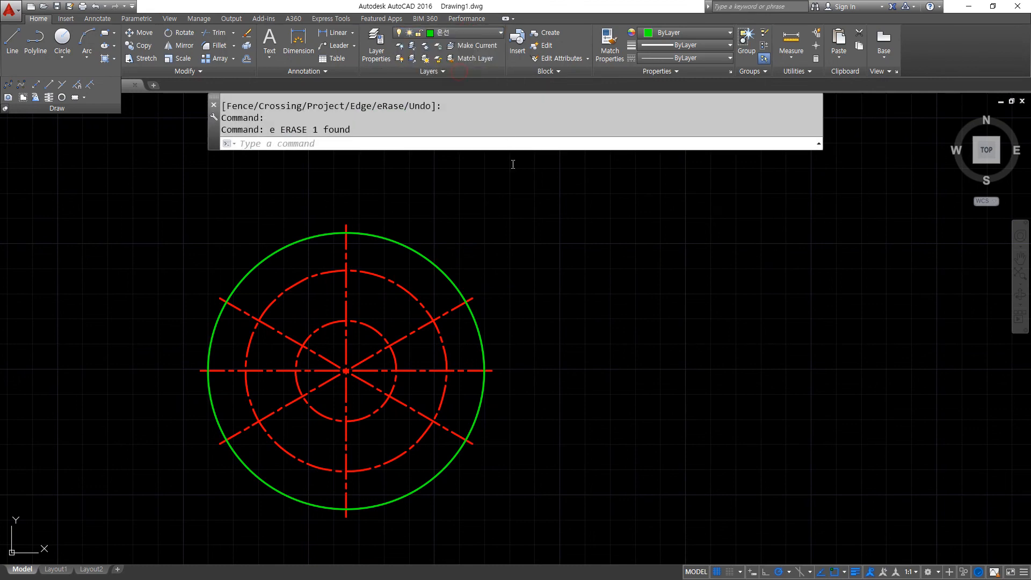
type("c")
key("Return")
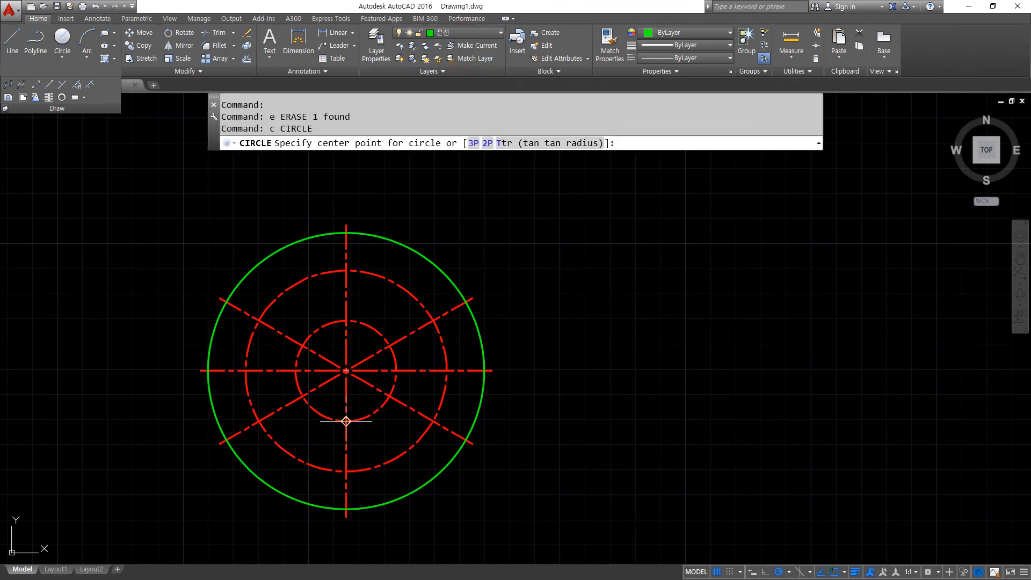
left_click(345, 421)
type("3.5")
key("Return")
key("Return")
left_click(395, 371)
key("Return")
key("Return")
left_click(345, 321)
key("Return")
key("Return")
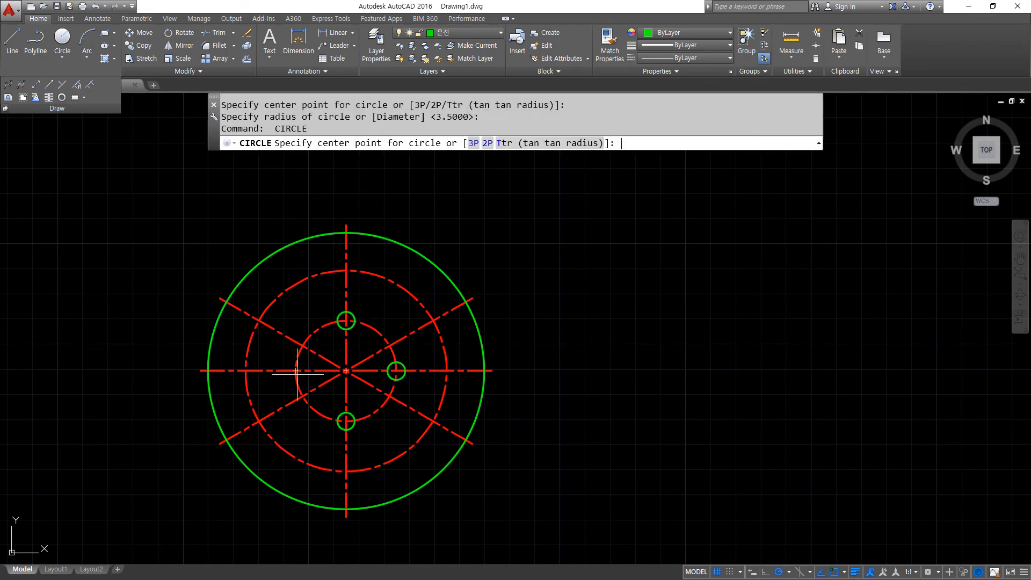
left_click(296, 370)
key("Return")
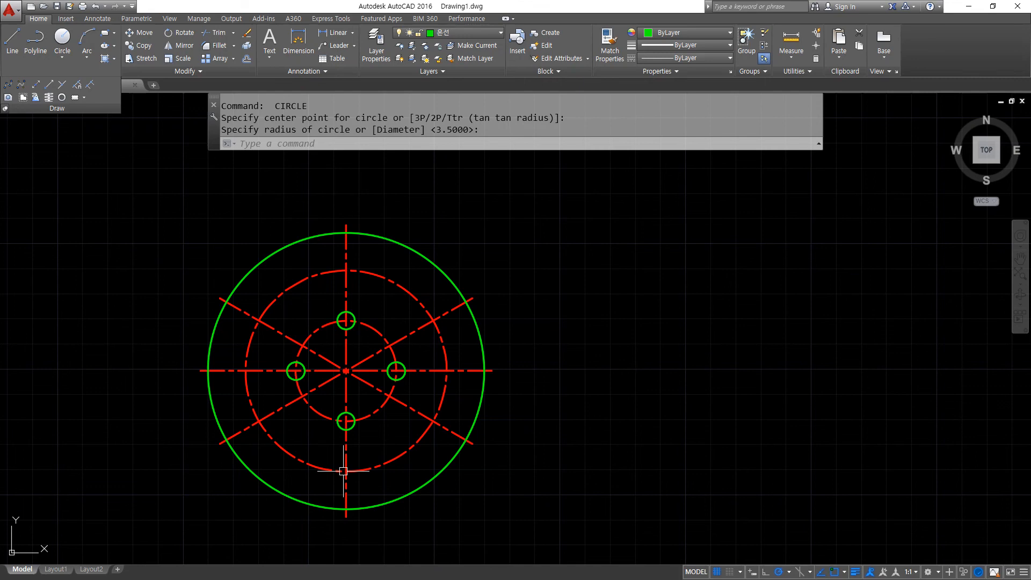
- Draw six circles of radius 6.5 where the radius 40 circle crosses the vertical and angled centrelines
key("Return")
left_click(432, 321)
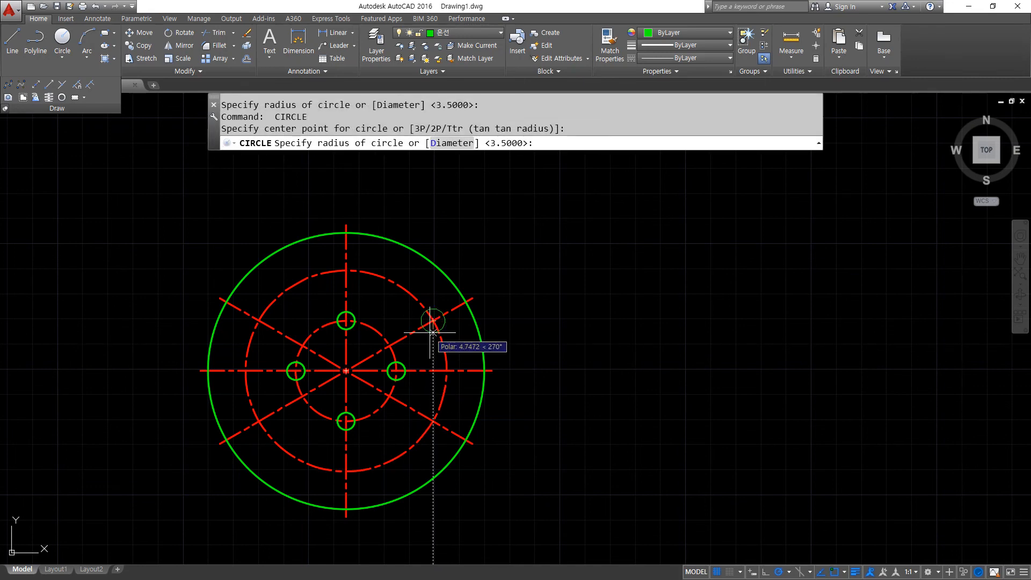
type("6.5")
key("Return")
key("Return")
left_click(344, 273)
key("Return")
key("Return")
key("Return")
left_click(259, 421)
key("Return")
key("Return")
key("Return")
key("Return")
left_click(433, 421)
key("Return")
- Draw six circles of radius 10 concentric with the radius 6.5 holes on the outer bolt circle
key("Return")
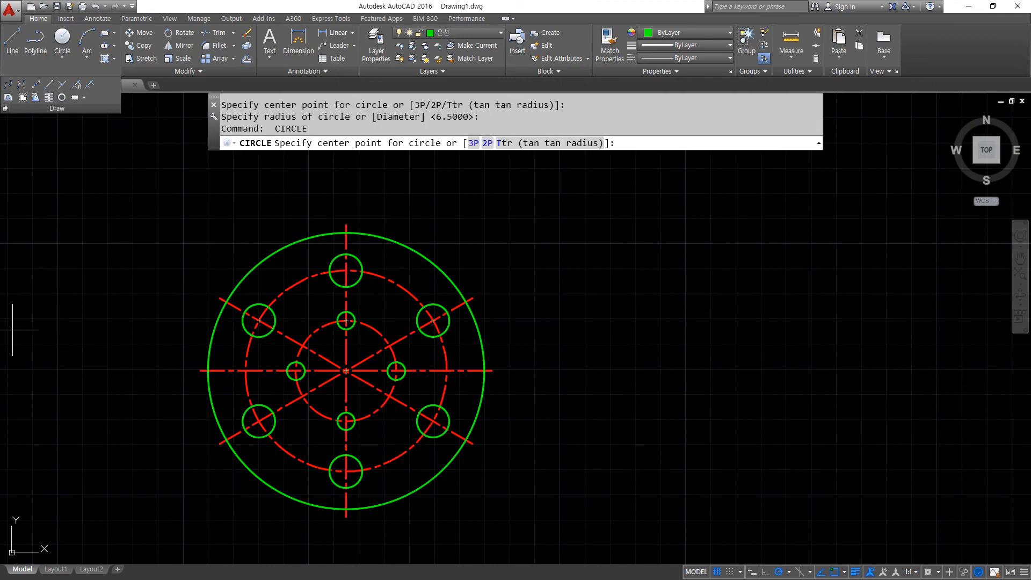
left_click(433, 321)
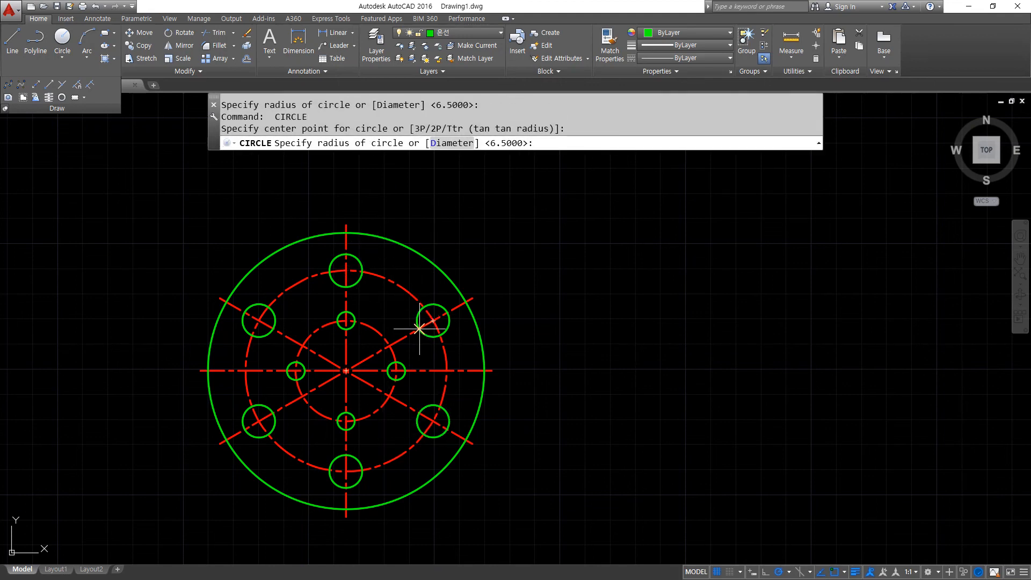
type("10")
key("Return")
key("Return")
left_click(346, 270)
key("Return")
key("Return")
left_click(259, 320)
key("Return")
key("Return")
left_click(259, 421)
key("Return")
key("Return")
left_click(346, 472)
key("Return")
key("Return")
left_click(432, 422)
key("Return")
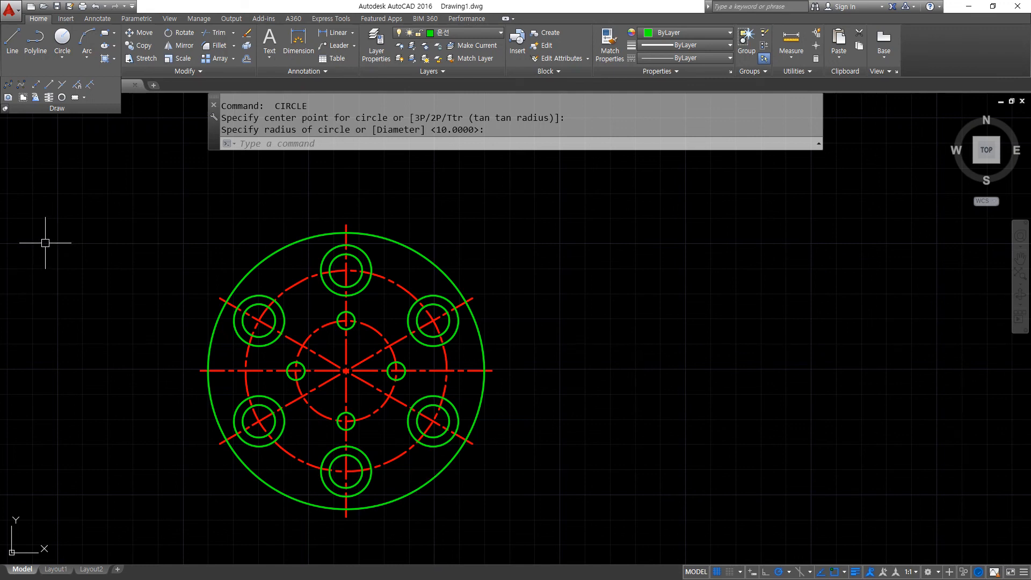
- Erase the entire flange drawing, including its centrelines and all circles
left_click(586, 533)
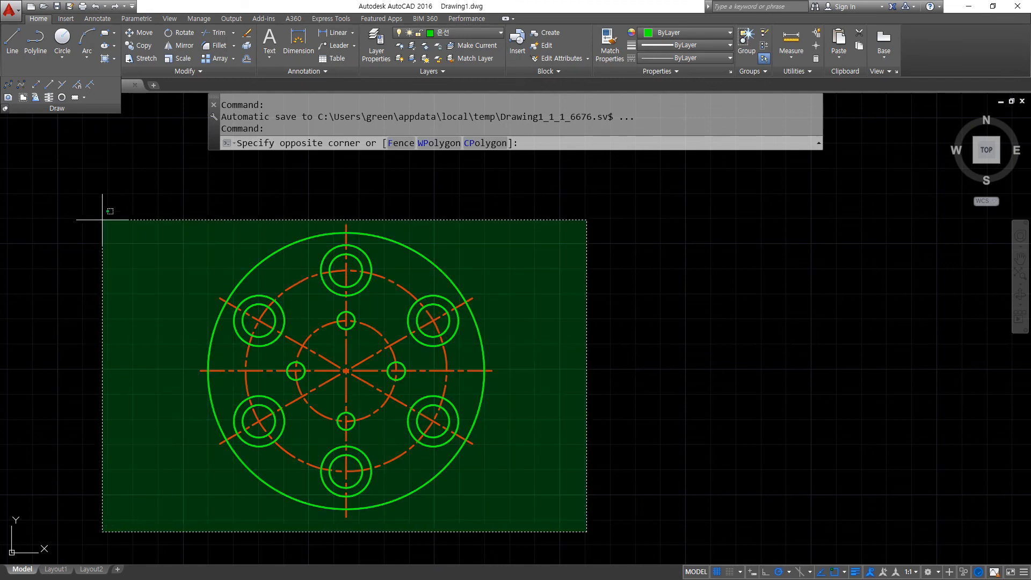
left_click(105, 215)
key("Delete")
- Draw two connected lines that form an open acute angle, one rising steeply and one sloping gently down
type("l")
key("Return")
left_click(510, 177)
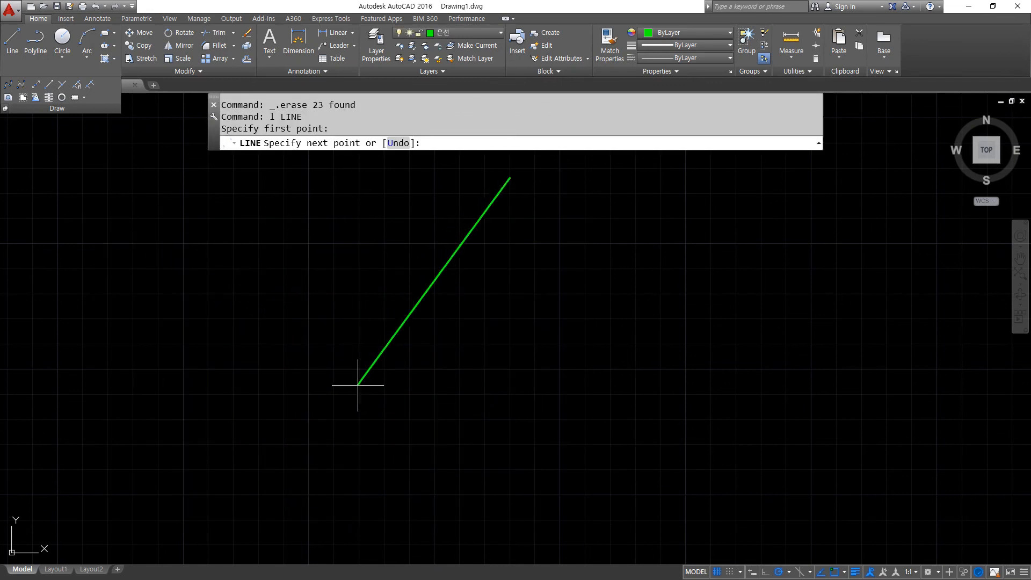
left_click(338, 426)
left_click(664, 516)
key("Return")
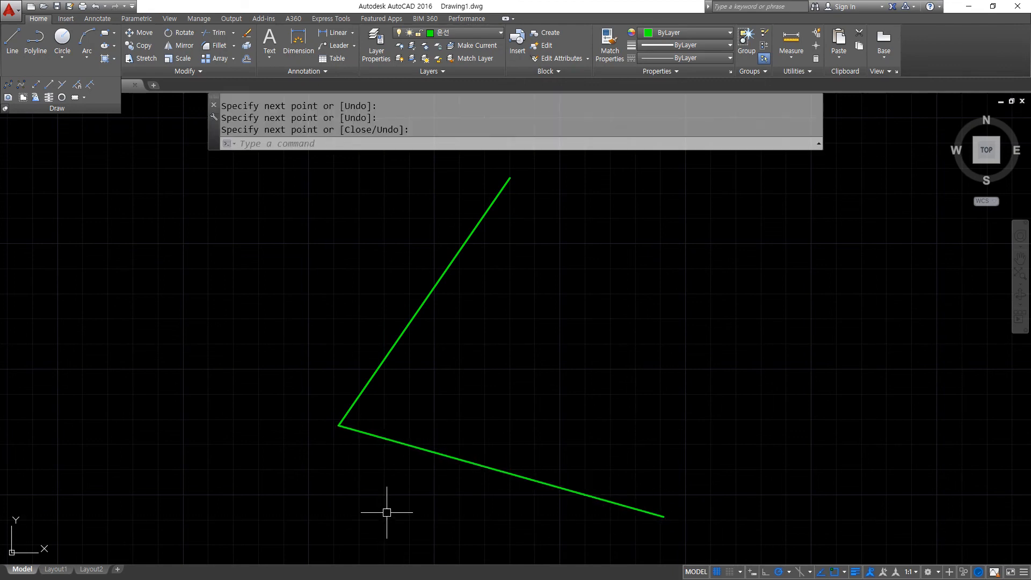
left_click_drag(341, 426, 625, 343)
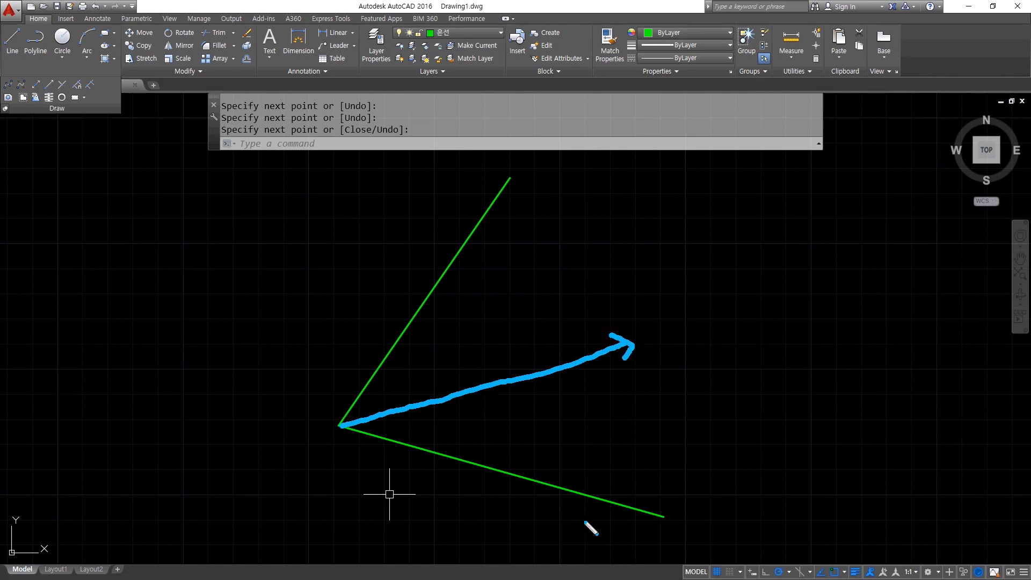
left_click_drag(498, 203, 495, 222)
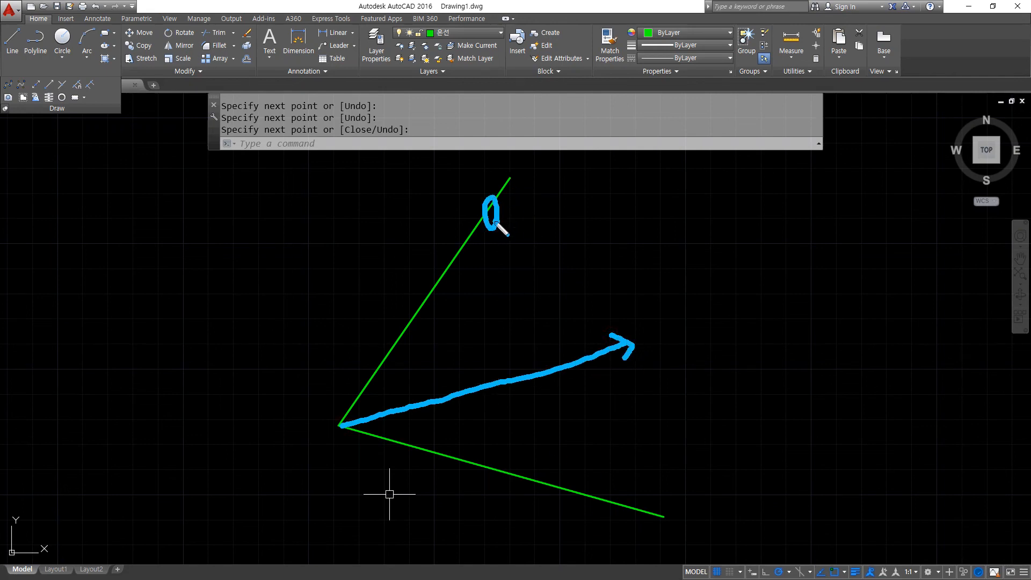
left_click_drag(592, 511, 586, 487)
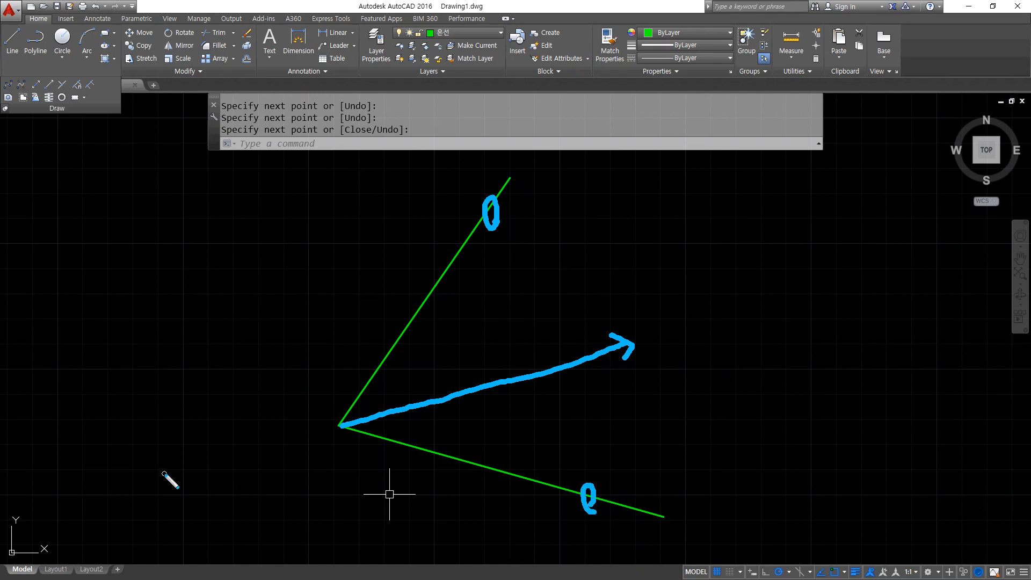
mouse_move(578, 348)
left_mouse_down()
mouse_move(343, 424)
mouse_move(706, 324)
mouse_move(677, 365)
left_mouse_up()
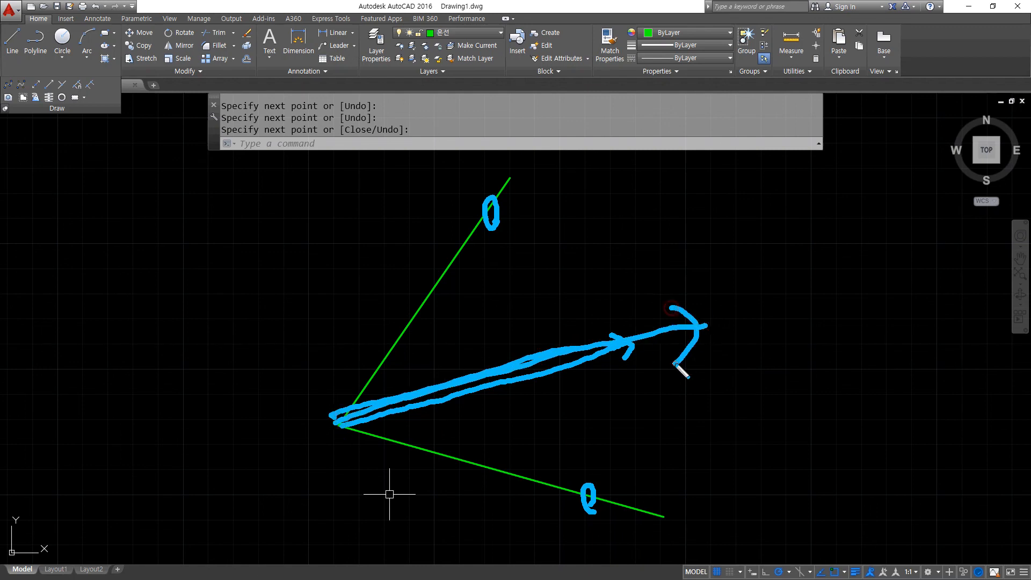
key("Escape")
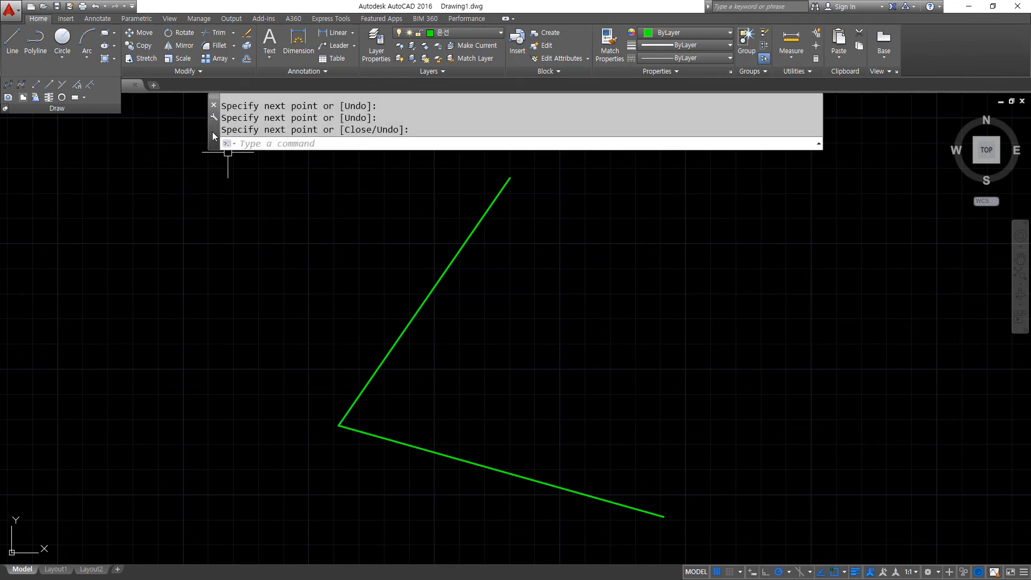
left_click(596, 375)
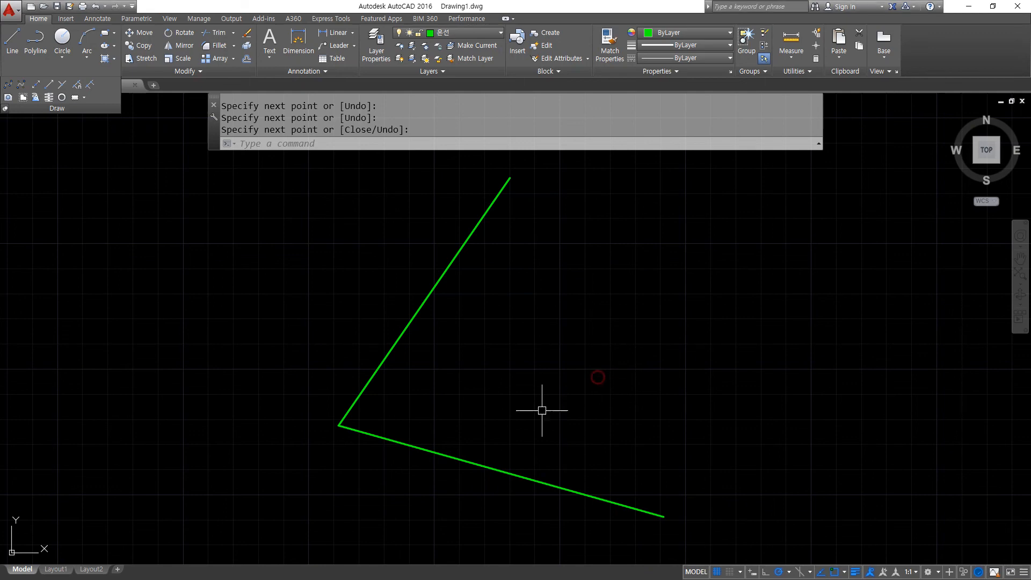
- Draw a circle of radius about 69 centred on the angle's vertex and trim it to the arc between the two lines
middle_click_drag(453, 406, 449, 397)
type("c")
key("Return")
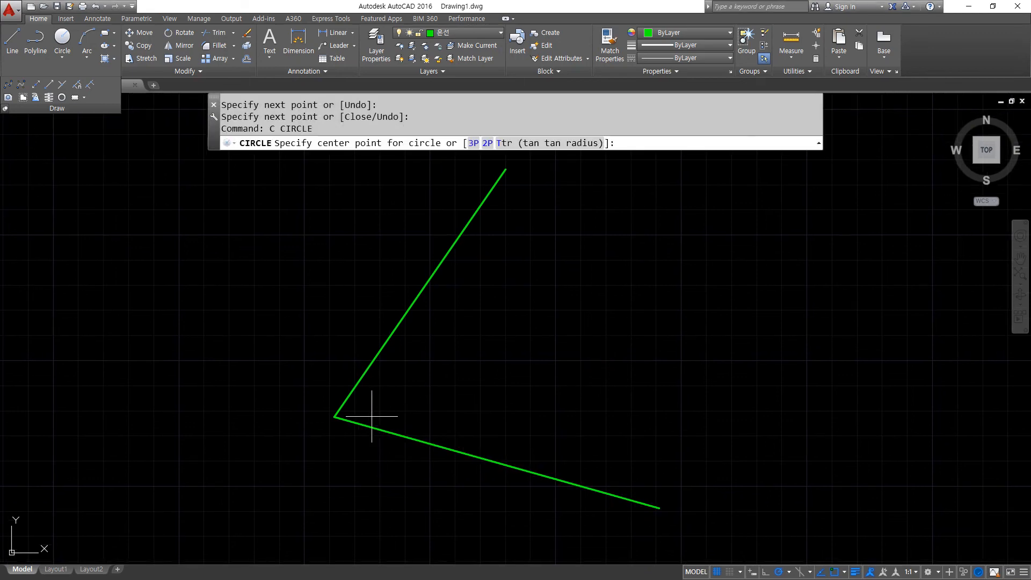
left_click(334, 416)
left_click(500, 370)
type("tr")
key("Return")
key("Return")
left_click(461, 536)
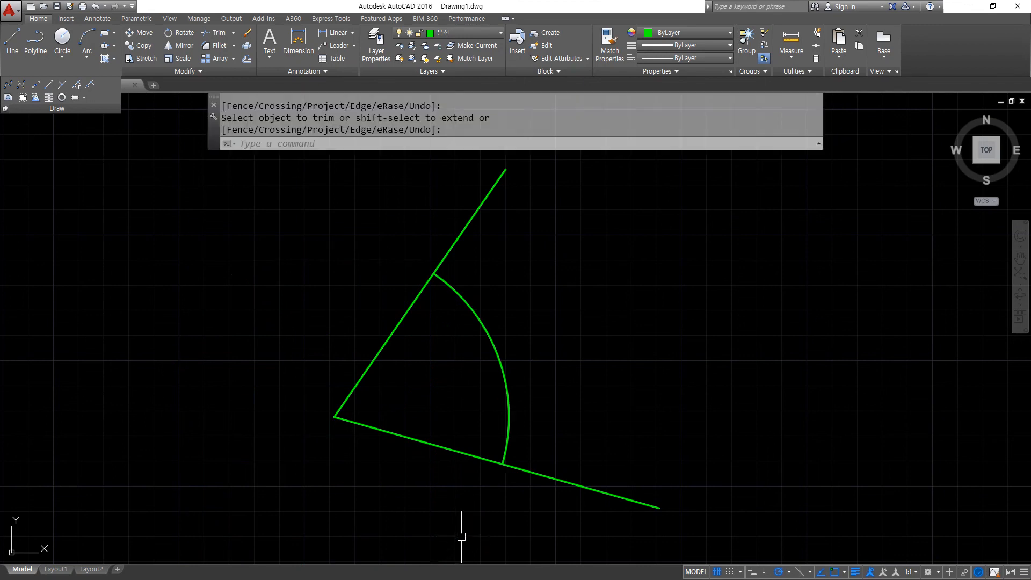
- Draw a line from the angle's vertex to the midpoint of the arc
type("l")
key("Return")
left_click(335, 417)
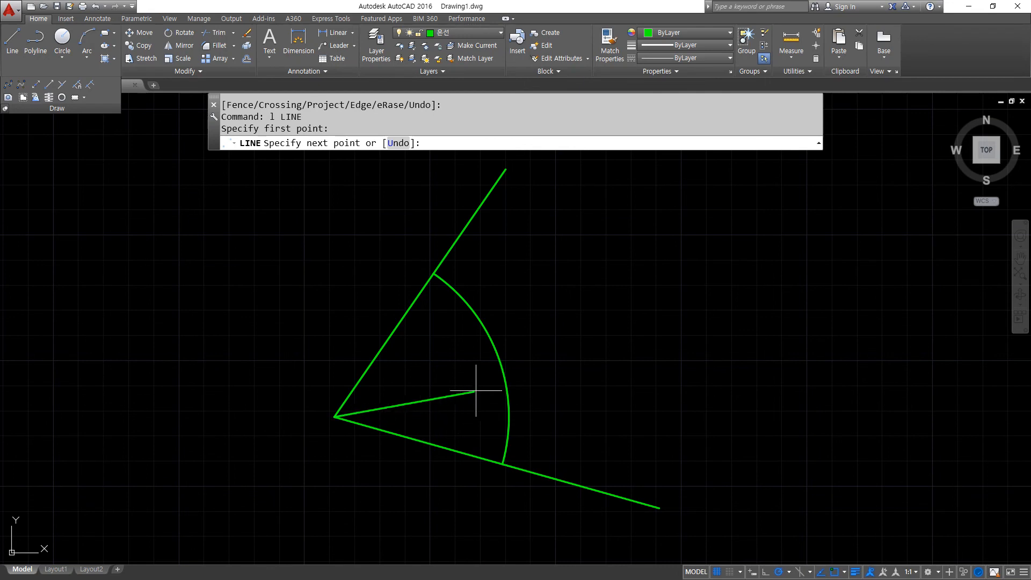
left_click(498, 359)
key("Return")
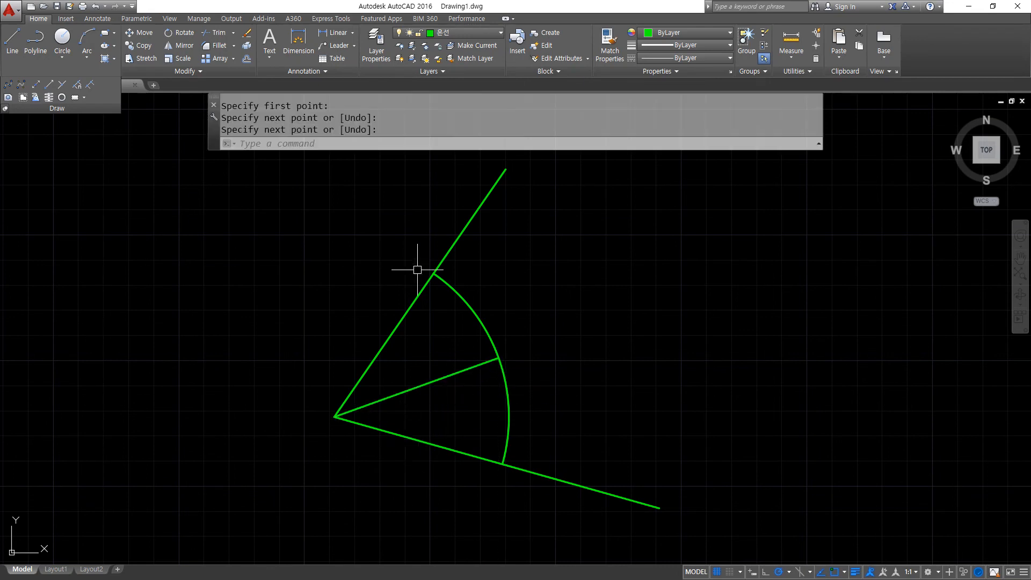
- Erase the arc between the two lines, keeping the short bisecting line
left_click(536, 417)
left_click(455, 442)
key("Delete")
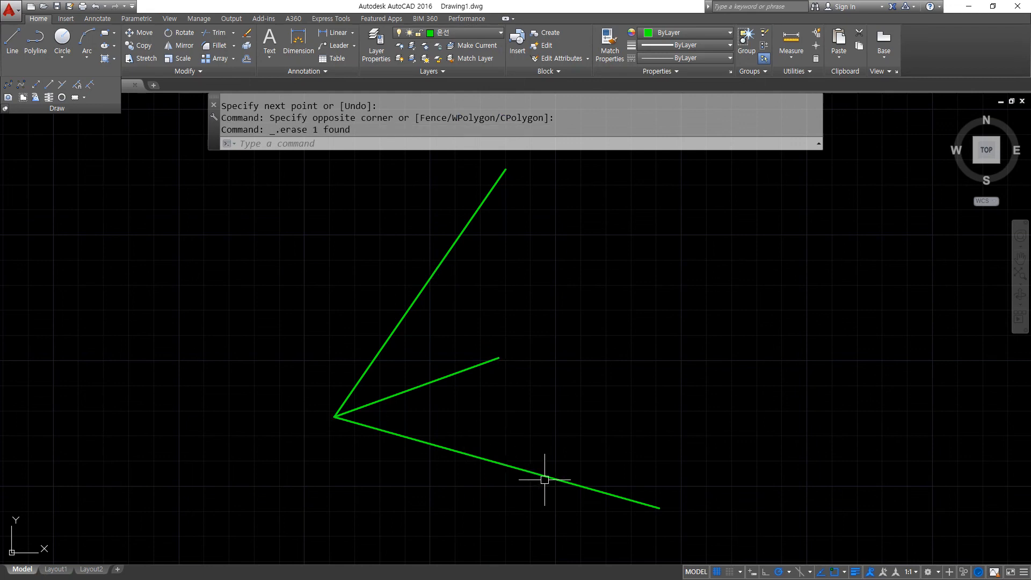
- Use XLINE with the Bisect option to draw a construction line halving the angle between the two outer lines
type("xl")
key("Return")
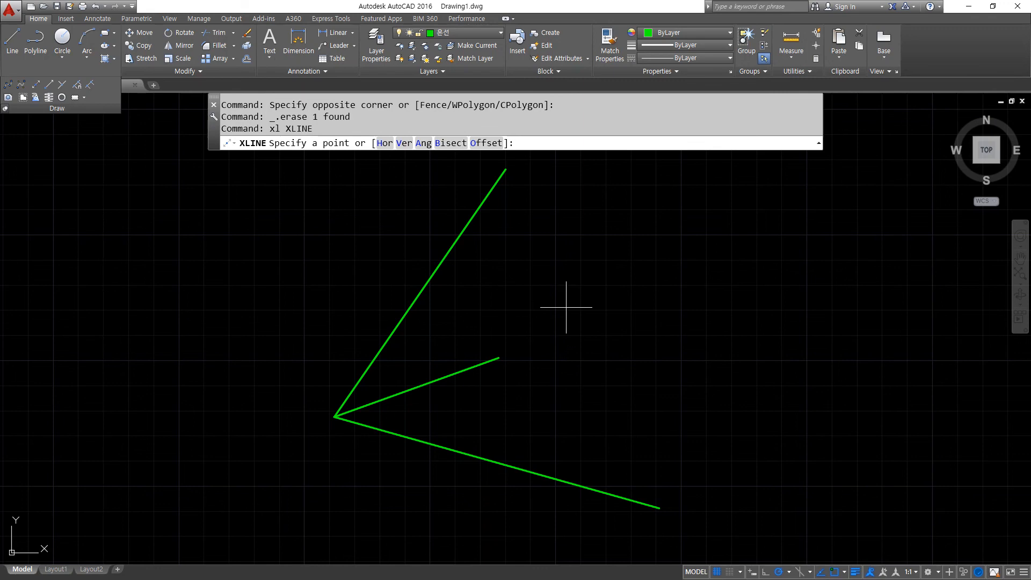
left_click(461, 144)
left_click(335, 417)
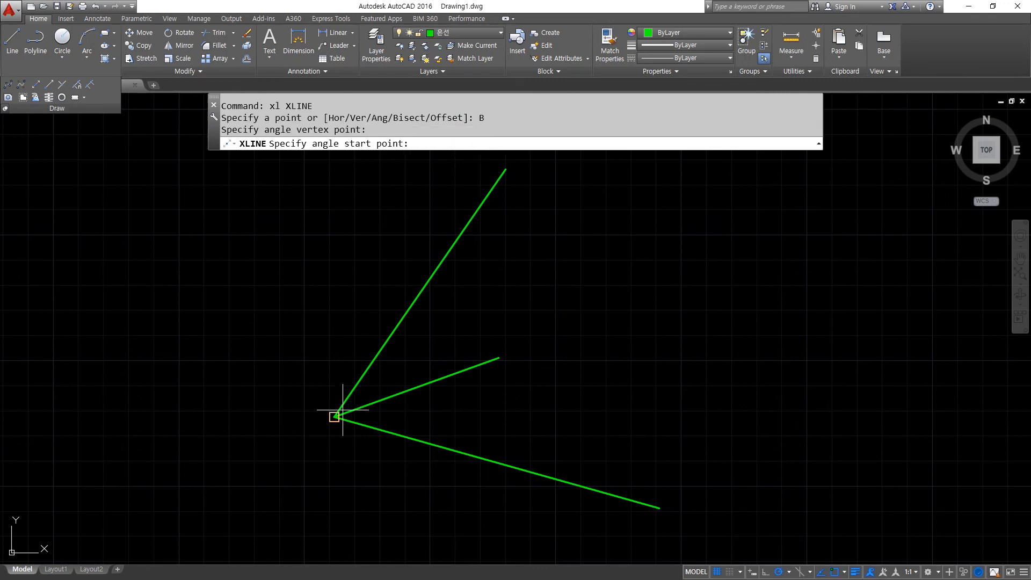
left_click(650, 503)
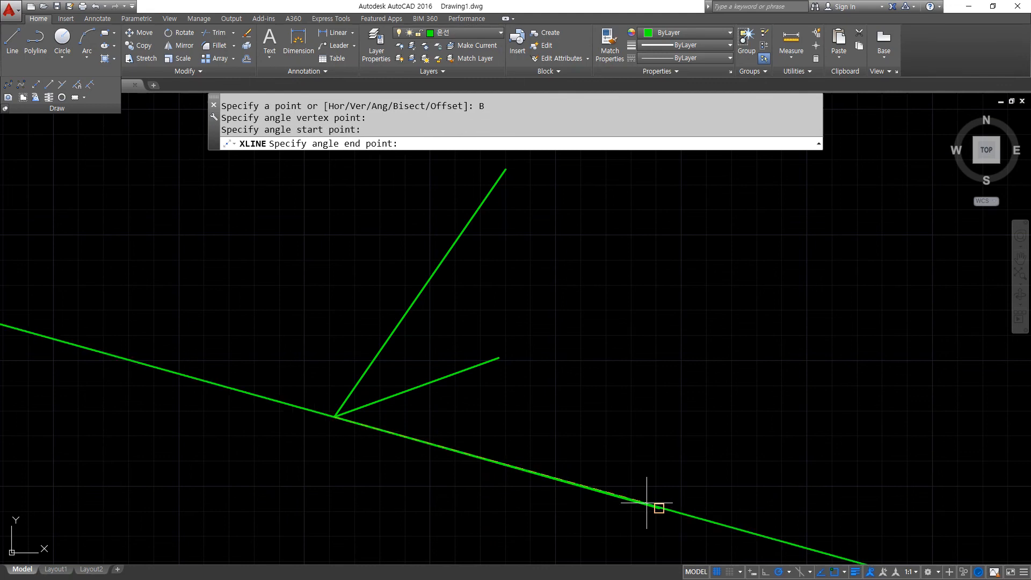
left_click(505, 170)
key("Return")
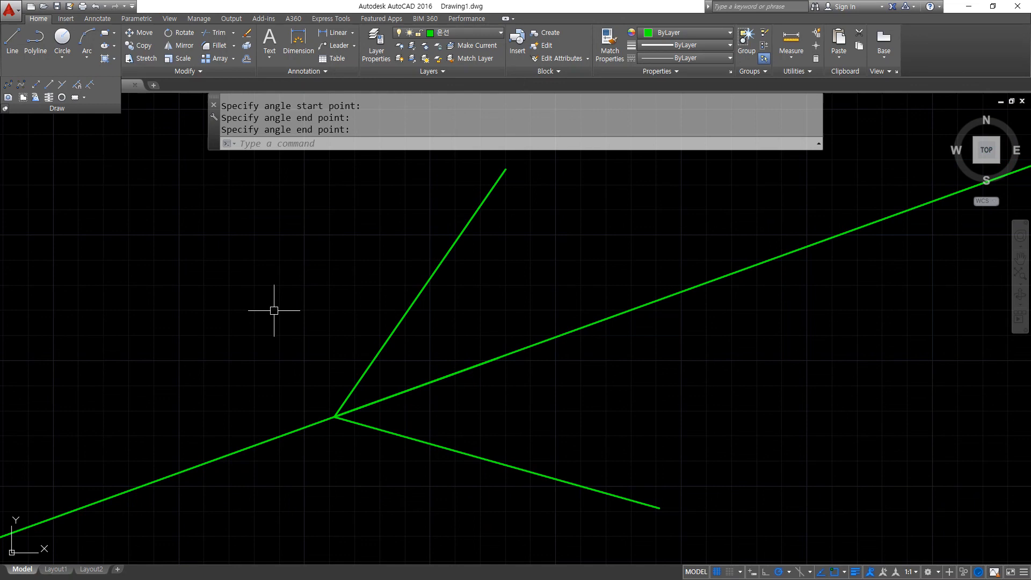
- Erase the bisecting construction line
left_click(292, 380)
left_click(223, 459)
key("Delete")
- Redraw the XLINE bisector from the angle's vertex, the lower line's endpoint and the upper line's endpoint
type("xl")
key("Return")
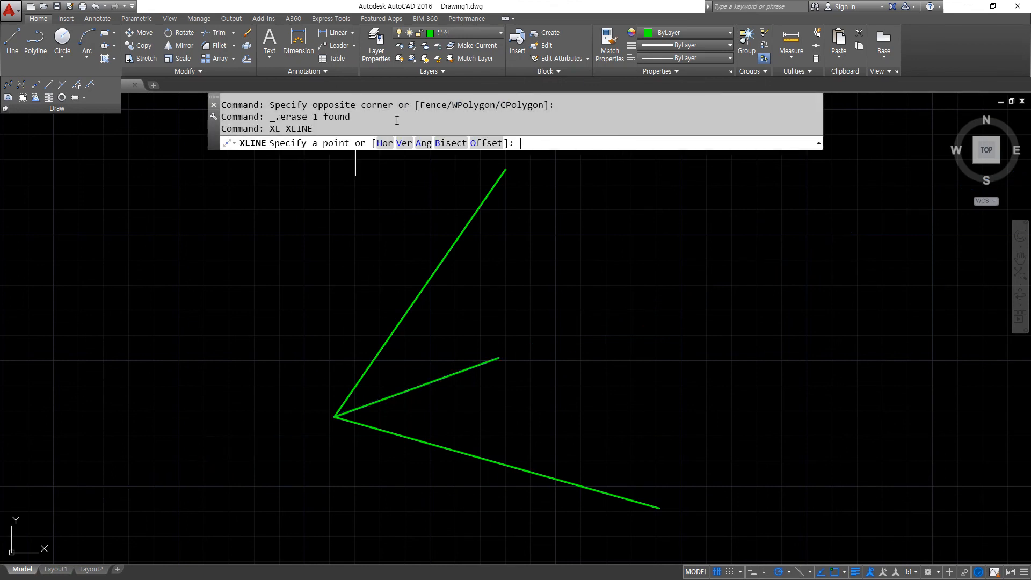
left_click(450, 143)
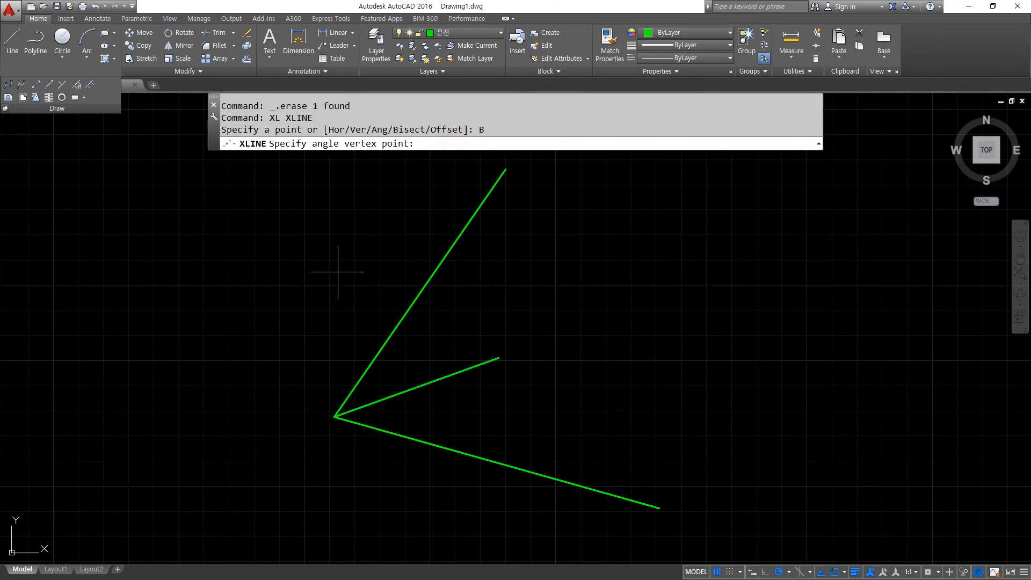
left_click(334, 417)
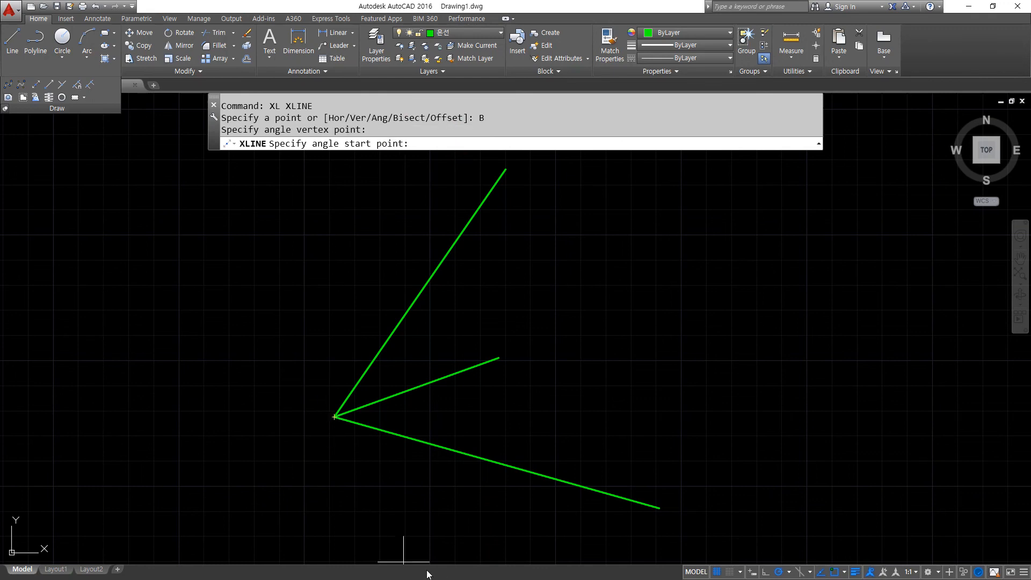
left_click(659, 508)
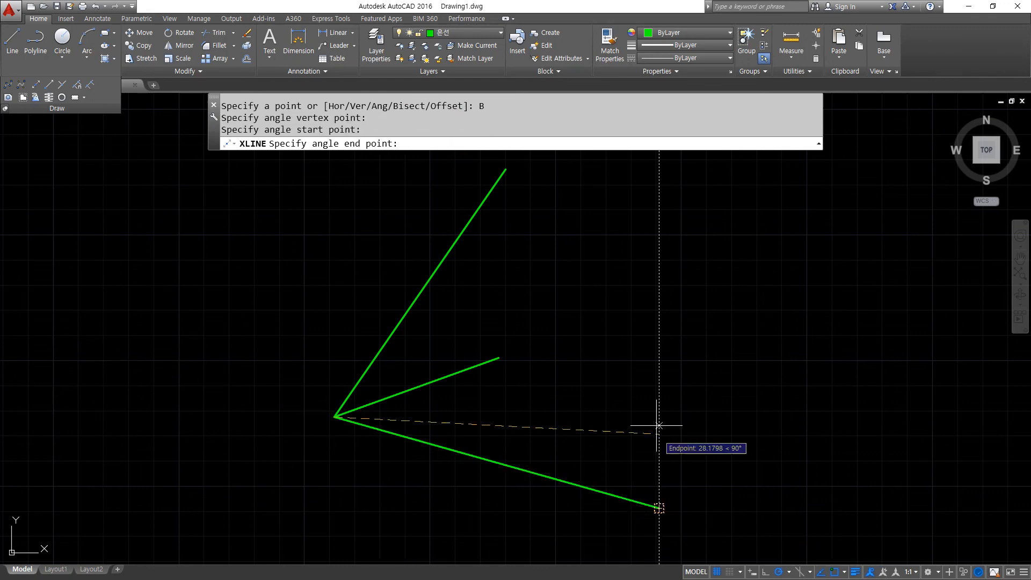
left_click(505, 169)
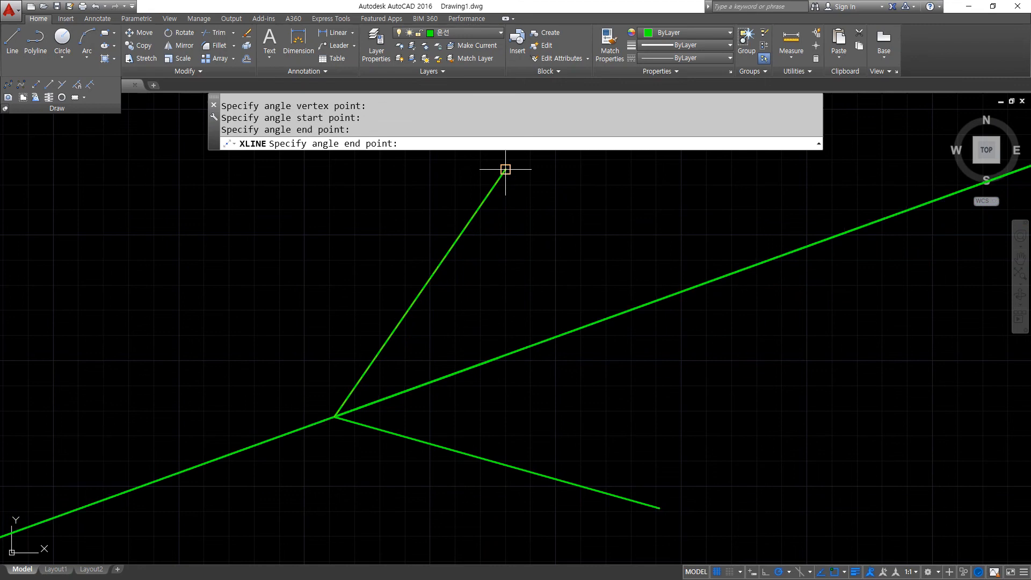
key("Return")
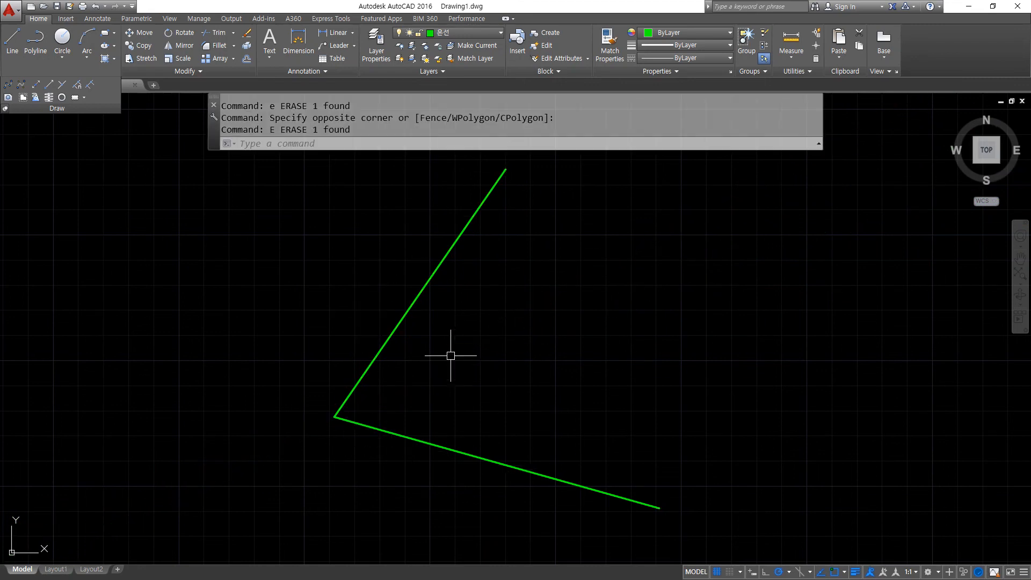
- Draw a circle centred on the angle's vertex, crossing both lines, and trim it to the arc inside the angle
left_click(378, 482)
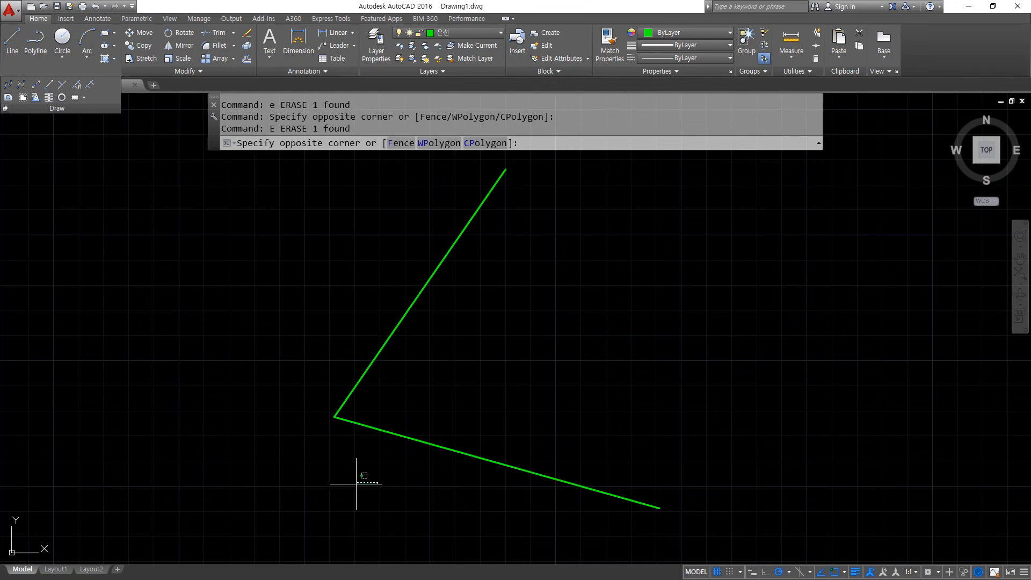
key("Escape")
key("Escape")
type("c")
key("Return")
left_click(334, 417)
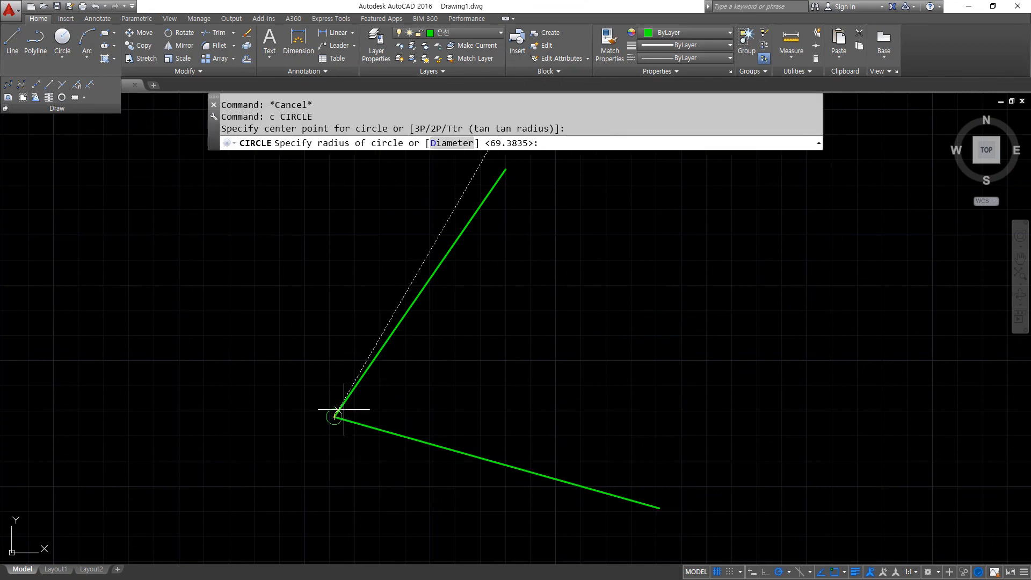
left_click(451, 369)
type("tr")
key("Return")
key("Return")
left_click(429, 543)
left_click(373, 524)
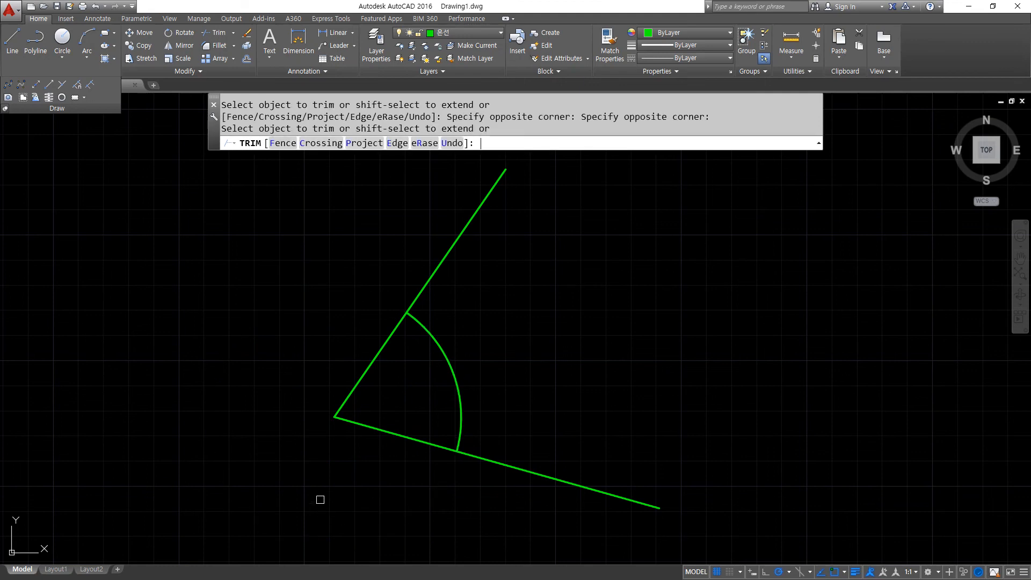
key("Return")
- Draw a line from the vertex of the angle to the new arc's midpoint
type("l")
key("Return")
left_click(334, 417)
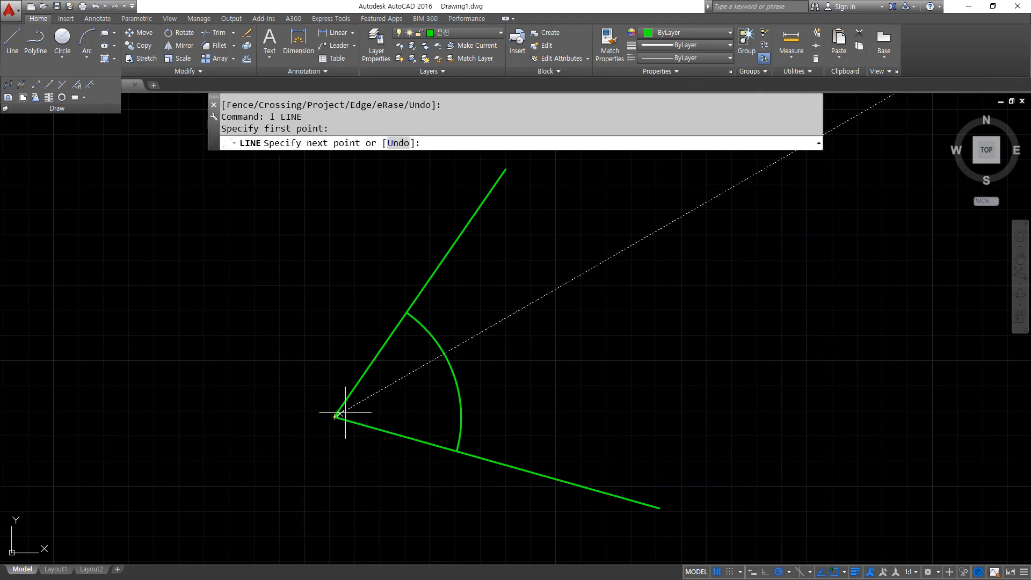
left_click(454, 375)
key("Escape")
- Erase the short line joining the vertex to the arc's midpoint
left_click(430, 398)
left_click(400, 368)
type("e")
key("Return")
- Draw eight rays fanning out in different directions from one start point up and to the left of the angle
type("ray")
key("Return")
left_click(200, 290)
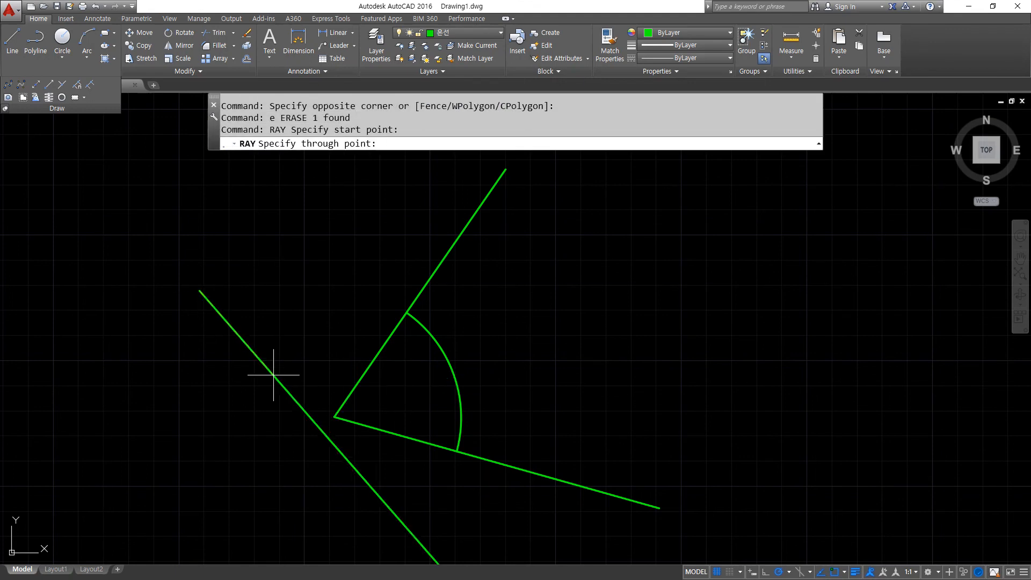
left_click(310, 269)
left_click(270, 221)
left_click(199, 210)
left_click(165, 231)
left_click(147, 256)
left_click(142, 297)
left_click(172, 355)
left_click(234, 373)
key("Return")
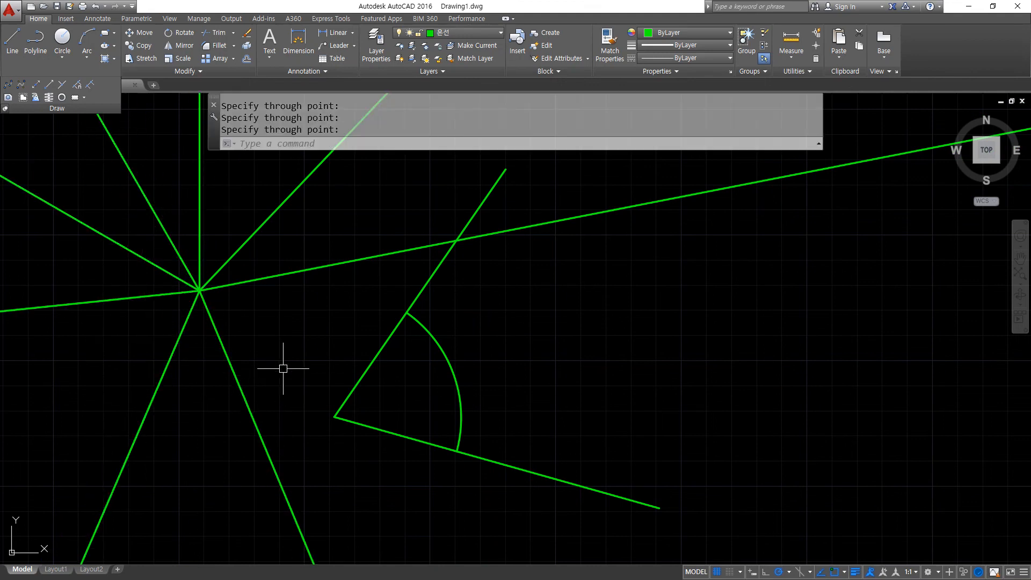
- Erase all eight fanned rays
left_click(295, 364)
left_click(163, 262)
type("e")
key("Return")
- Draw a single ray from a point left of the angle, heading diagonally up to the right
type("ray")
key("Return")
left_click(171, 340)
left_click(251, 282)
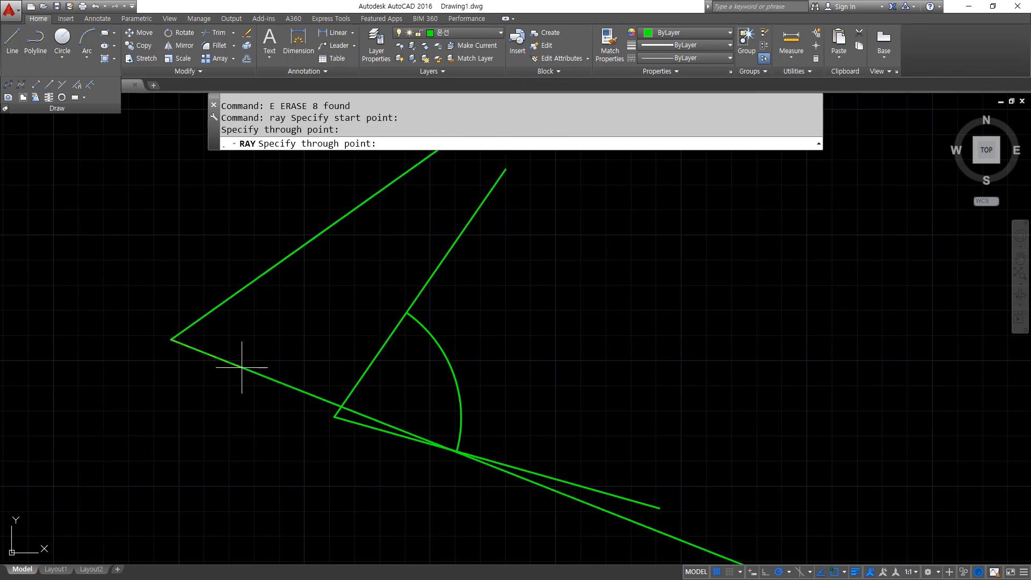
key("Return")
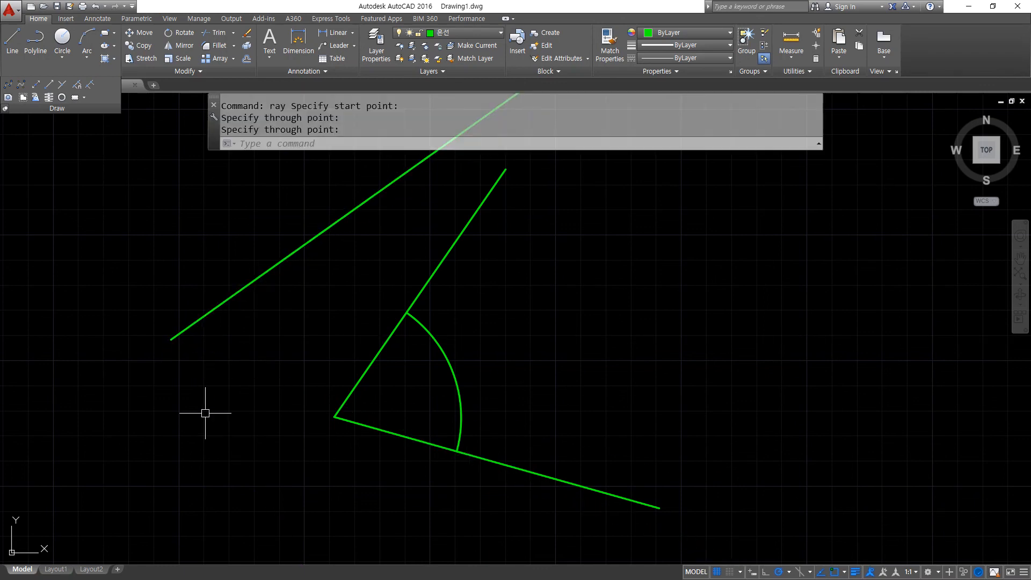
- Erase the single diagonal ray left of the angle
left_click(296, 310)
left_click(142, 386)
type("e")
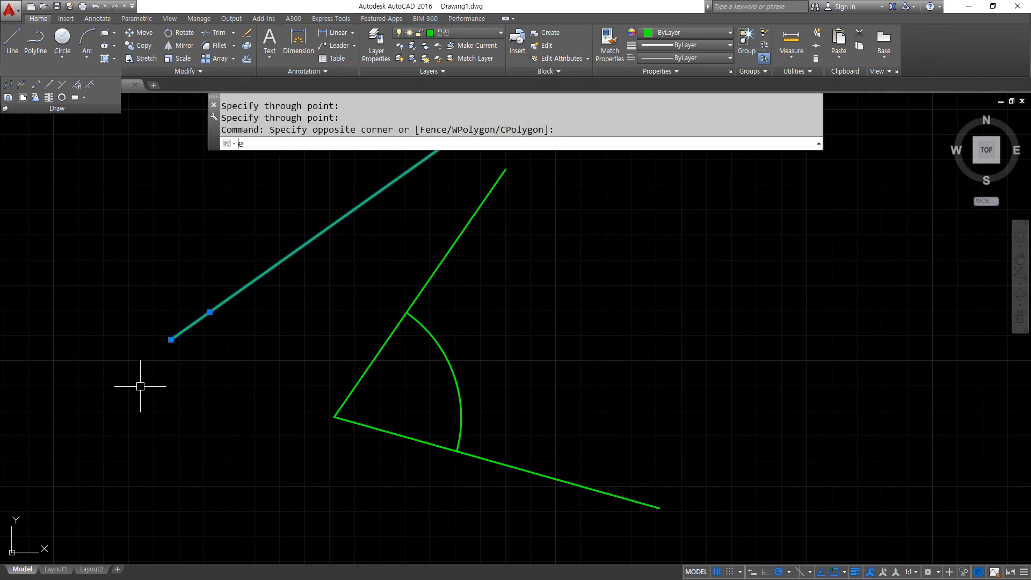
key("Return")
- Draw a ray from the angle's vertex through the midpoint of the arc
type("ray")
key("Return")
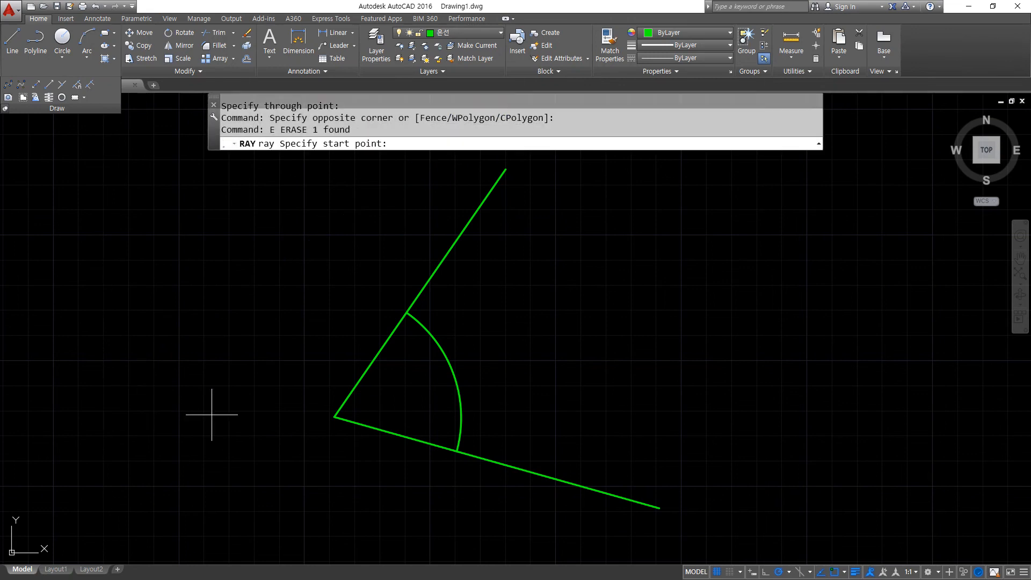
left_click(333, 417)
left_click(453, 372)
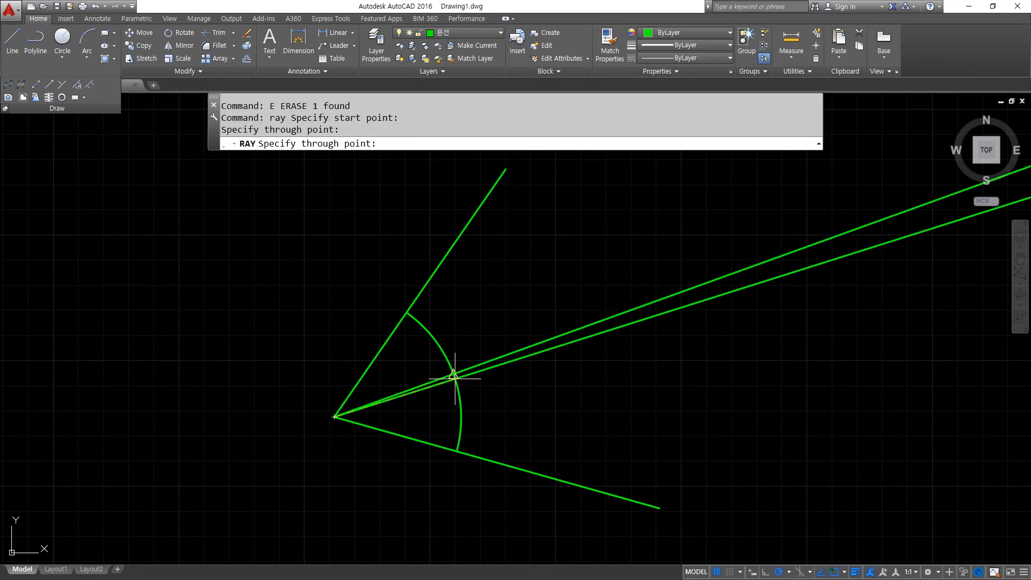
key("Return")
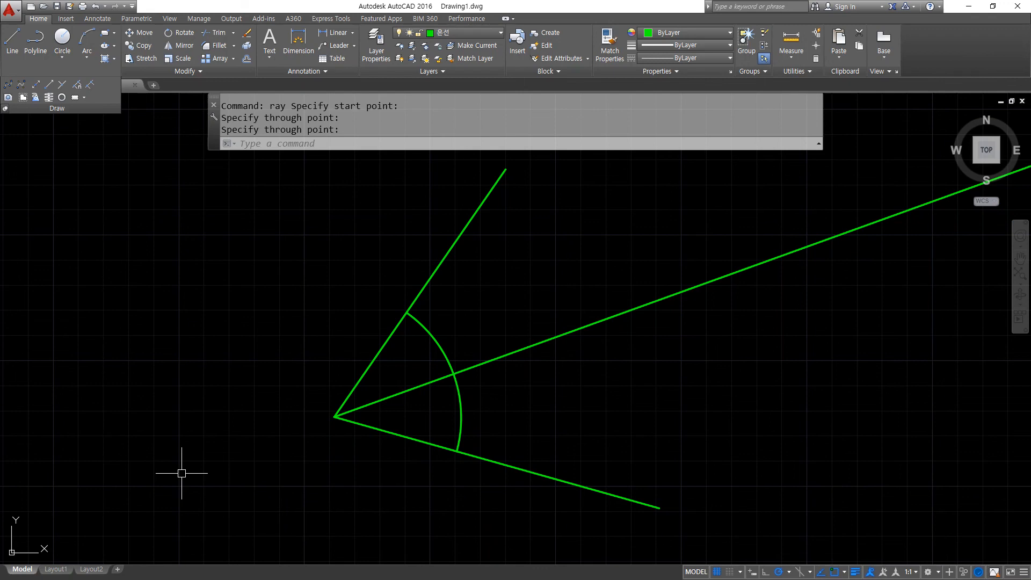